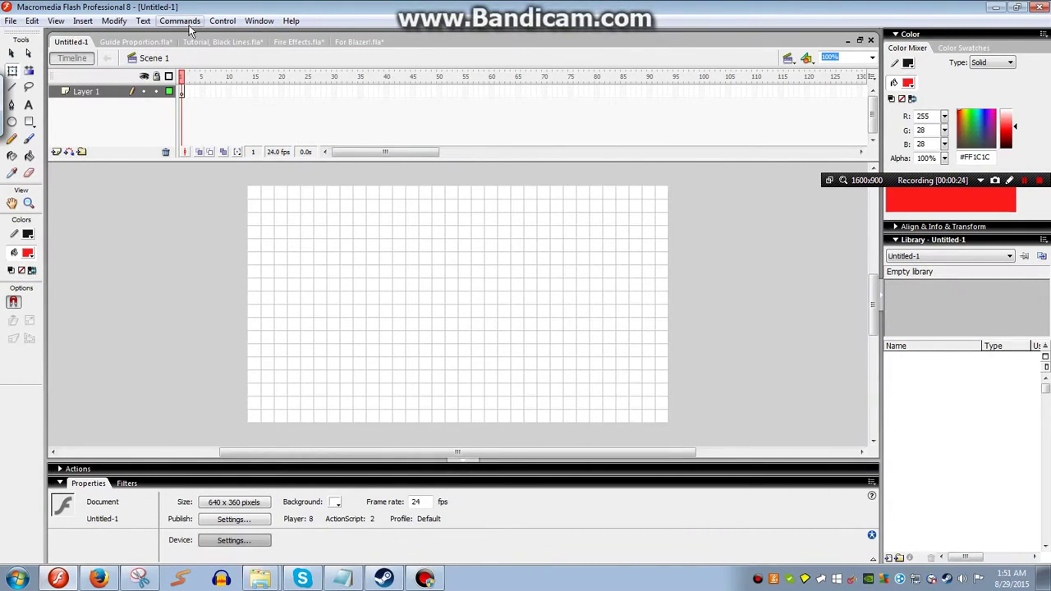
# Look through the open documents Guide Proportion, Tutorial, Black Lines, Fire Effects and For Blazer!, ending on Guide Proportion
pyautogui.click(218, 42)
pyautogui.click(308, 42)
pyautogui.click(338, 42)
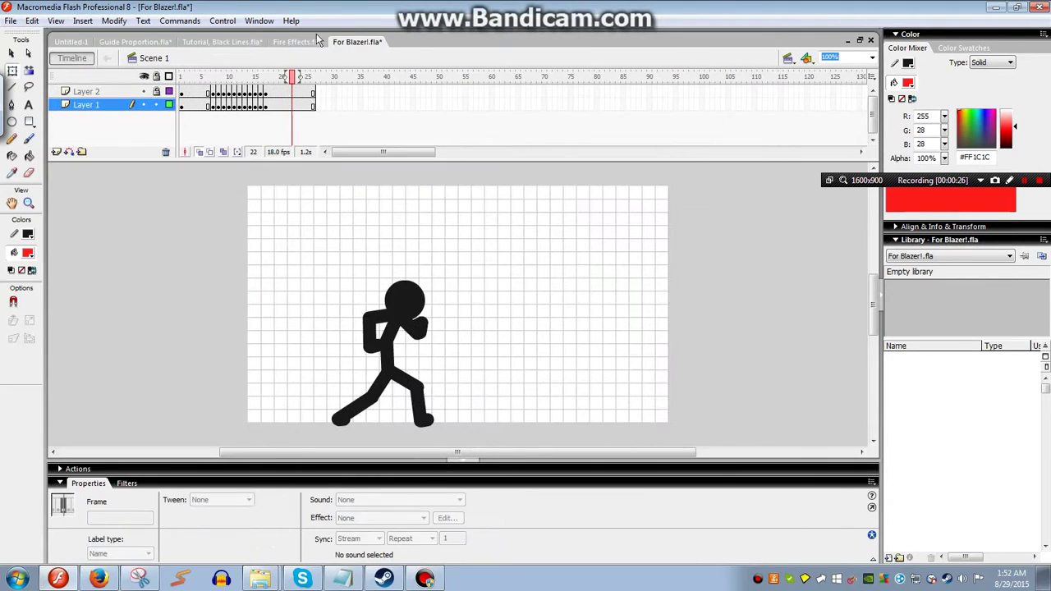
pyautogui.click(135, 42)
pyautogui.click(251, 42)
pyautogui.click(297, 42)
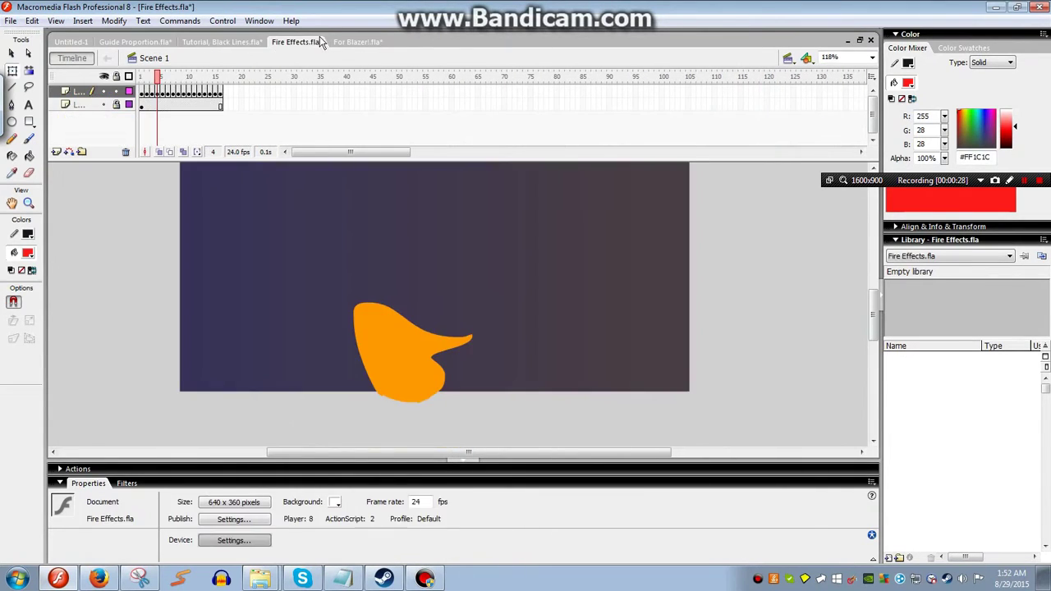
pyautogui.click(349, 42)
pyautogui.click(148, 42)
pyautogui.click(196, 43)
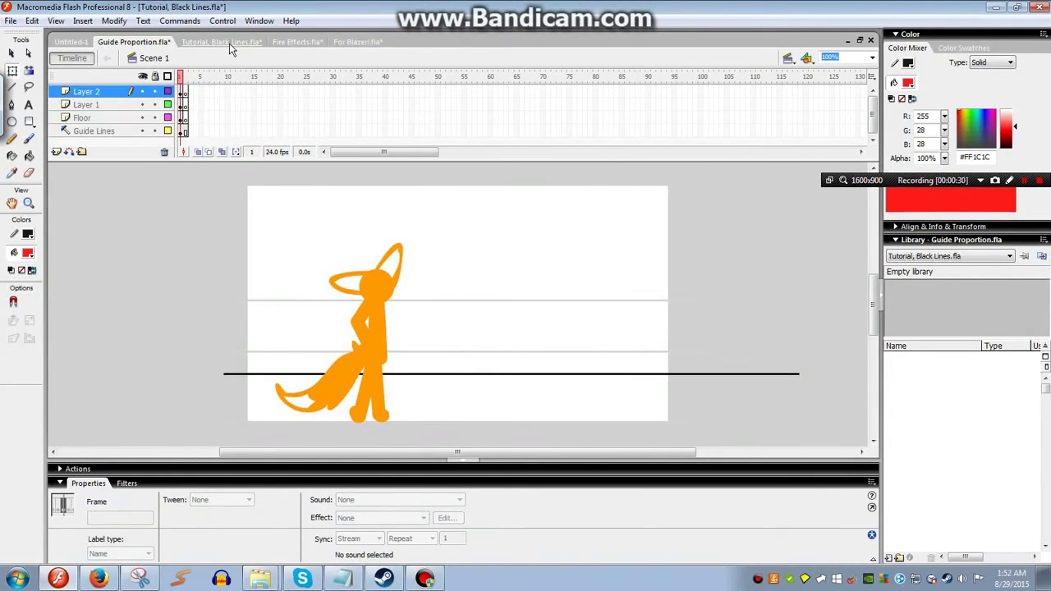
pyautogui.click(297, 42)
pyautogui.click(349, 42)
pyautogui.click(243, 43)
pyautogui.click(136, 42)
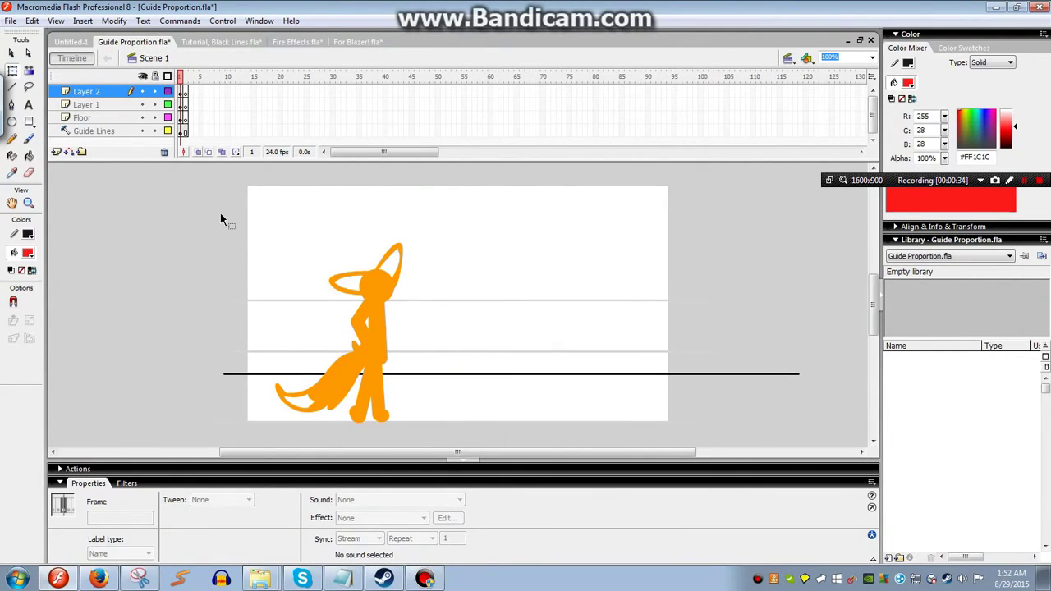
pyautogui.click(213, 43)
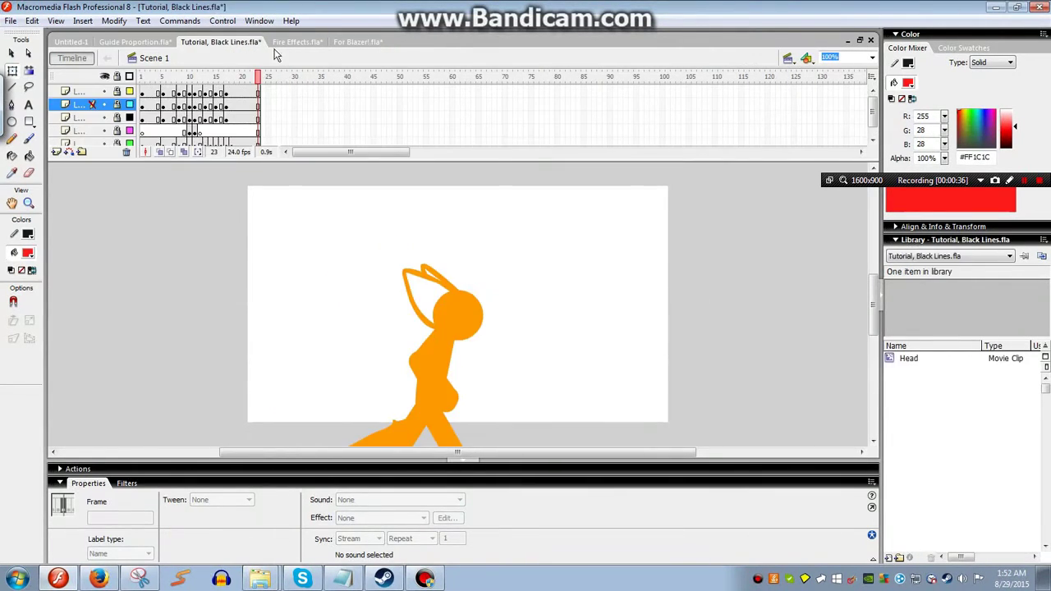
pyautogui.click(277, 42)
pyautogui.click(349, 42)
pyautogui.click(297, 42)
pyautogui.click(205, 43)
pyautogui.click(135, 42)
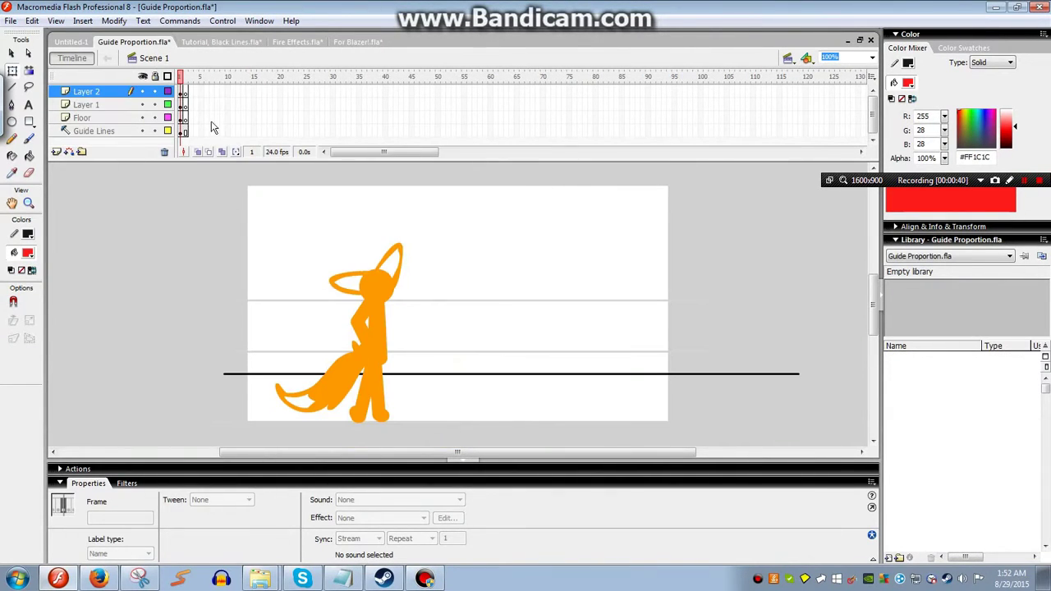
# Delete the Floor layer from the Guide Proportion document
pyautogui.click(178, 394)
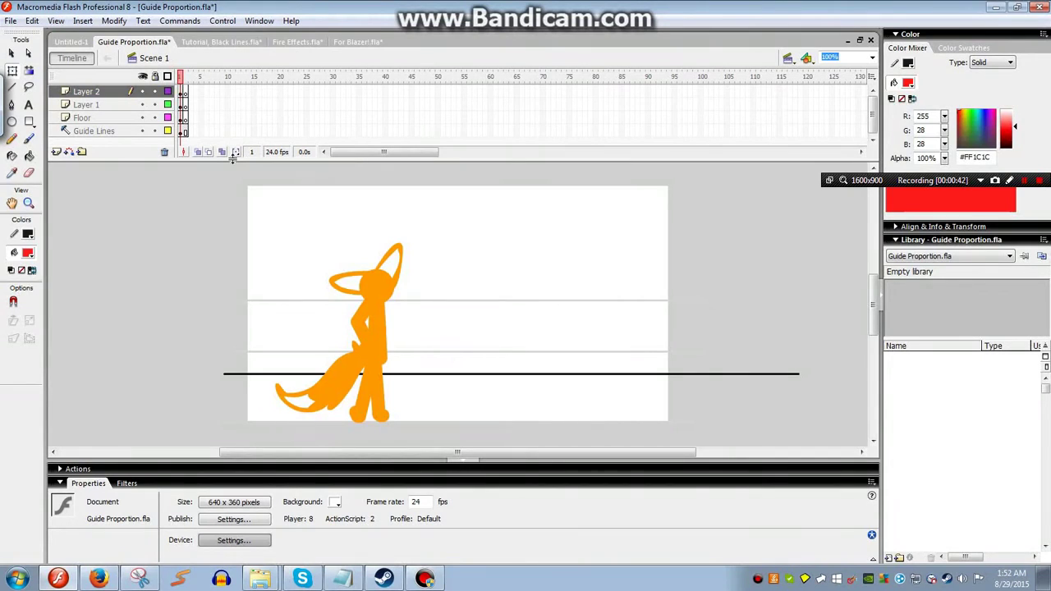
pyautogui.hotkey('ctrl', '2')
pyautogui.press('b')
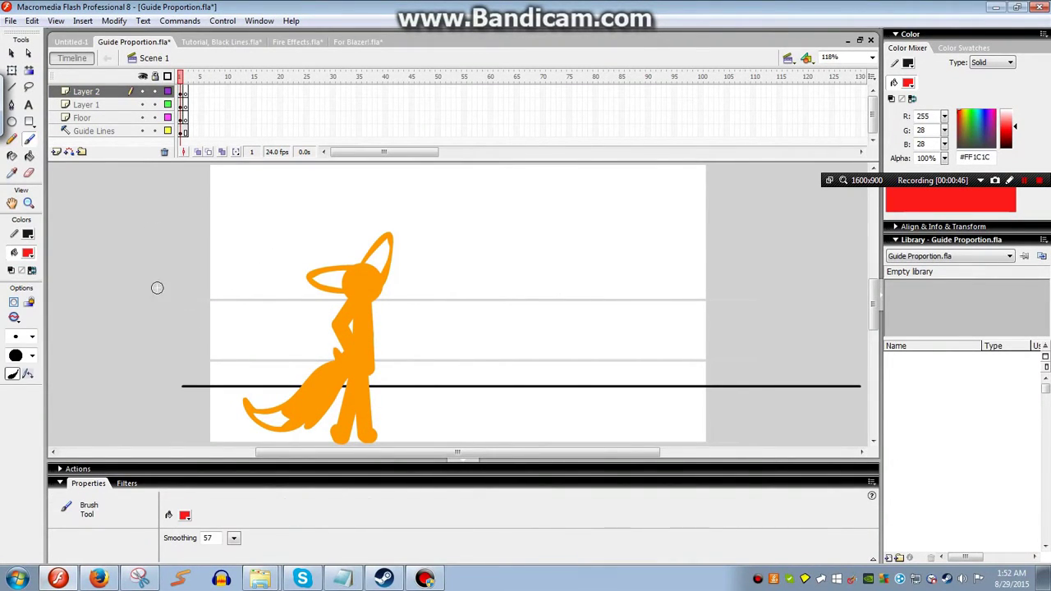
pyautogui.click(143, 119)
pyautogui.click(98, 118)
pyautogui.click(164, 152)
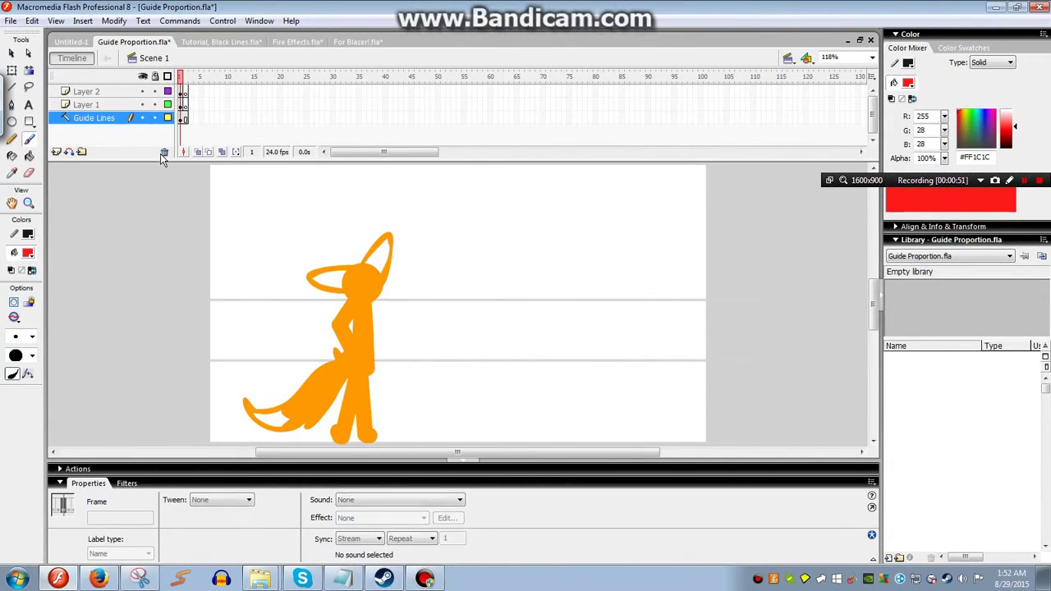
# Lock Layer 2, Layer 1 and Guide Lines, and hide Layer 2 while leaving the body on Layer 1 visible
pyautogui.click(182, 105)
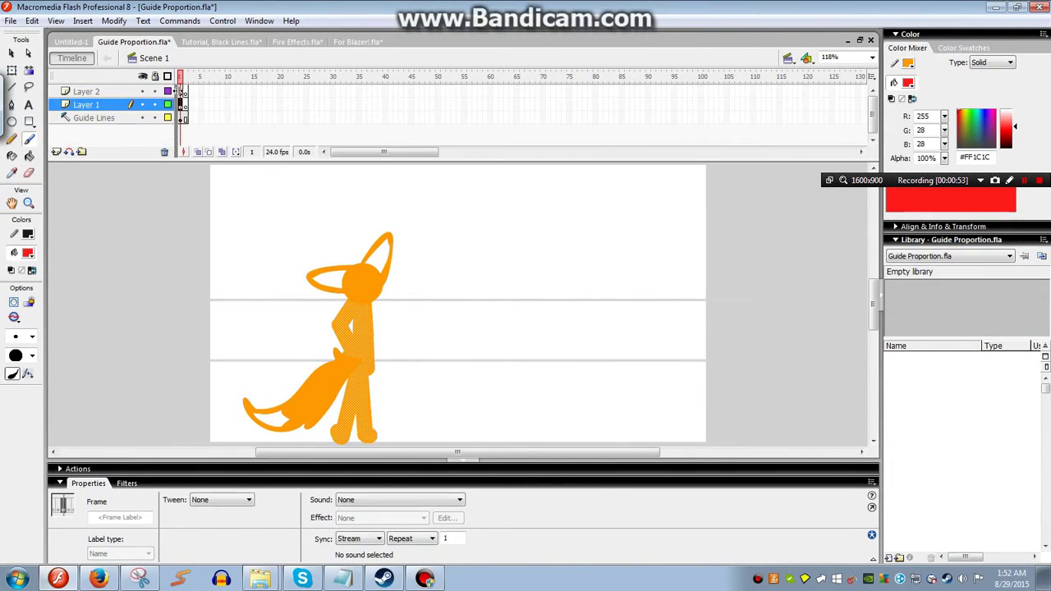
pyautogui.click(184, 93)
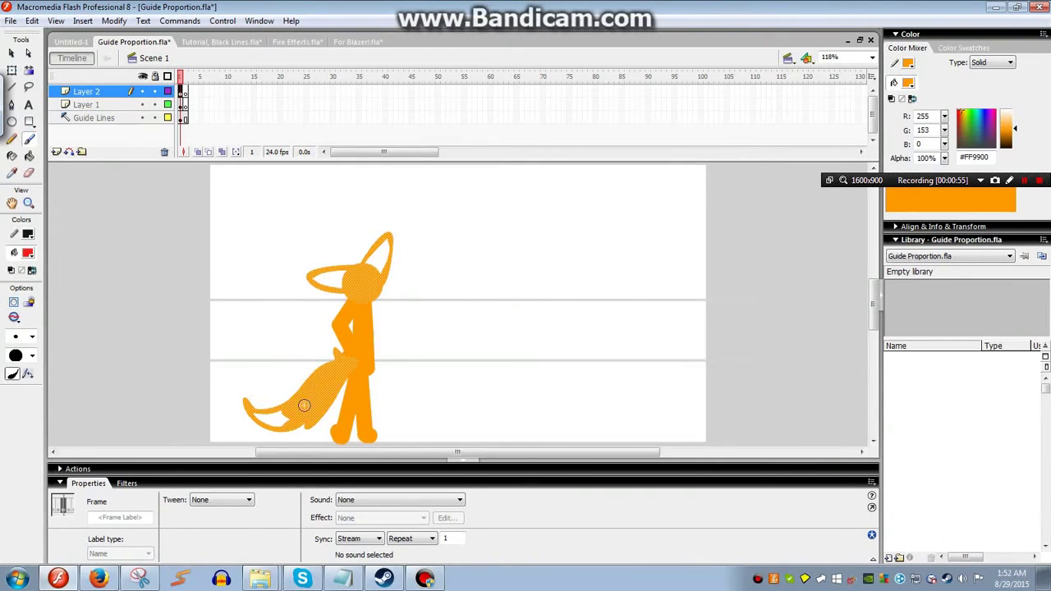
pyautogui.moveTo(155, 92); pyautogui.dragTo(153, 123)
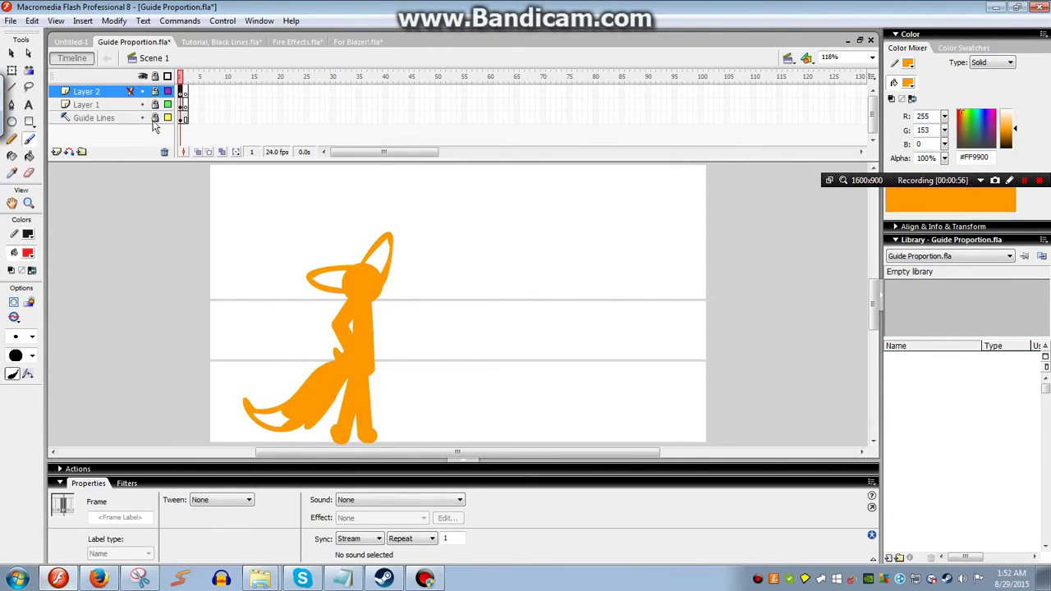
pyautogui.click(142, 91)
pyautogui.click(142, 104)
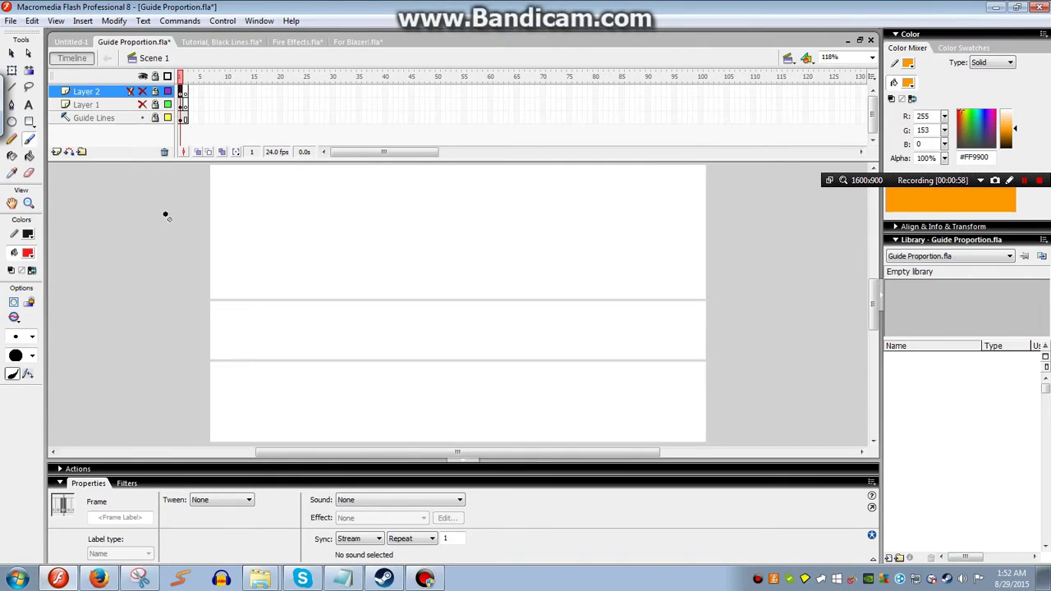
pyautogui.click(142, 104)
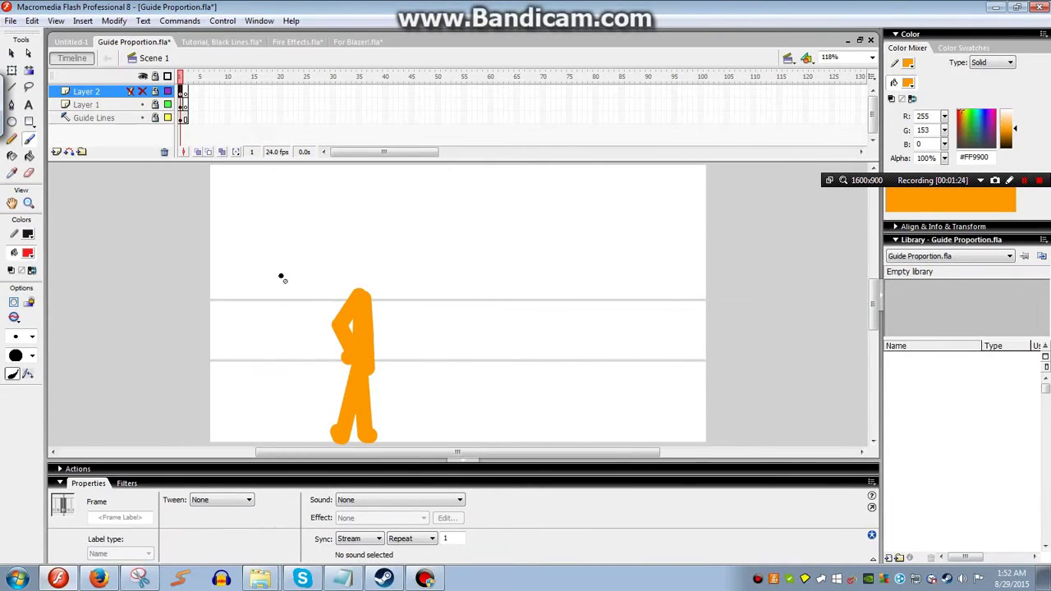
# Unlock Layer 1 and select the character's body shape on its first frame
pyautogui.click(155, 105)
pyautogui.click(182, 105)
pyautogui.click(345, 330)
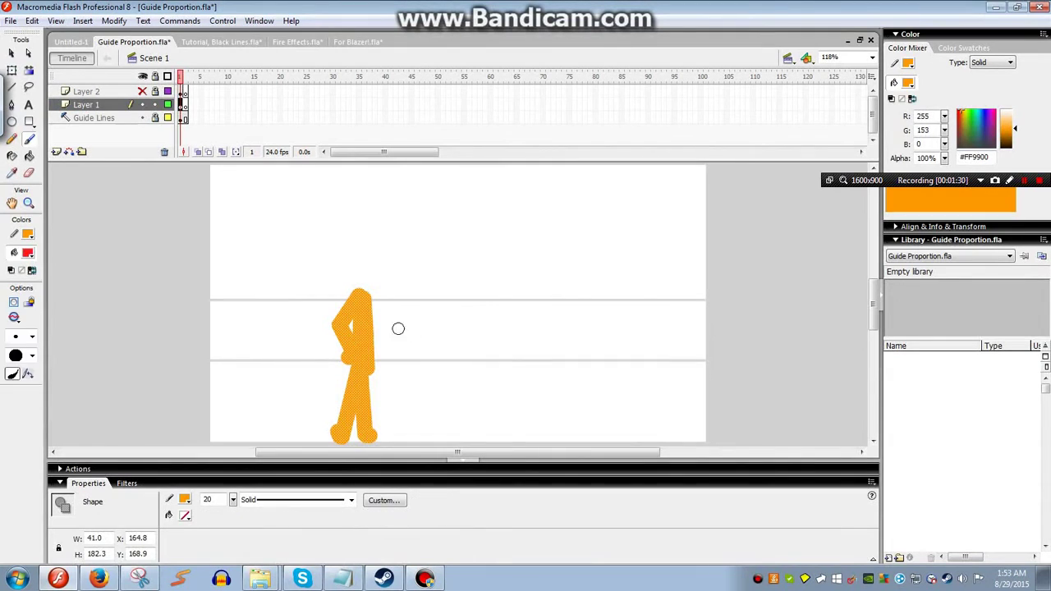
# Draw four orange sample legs of clearly different lengths beside the body on Layer 1 with the Line tool, stroke 20
pyautogui.press('n')
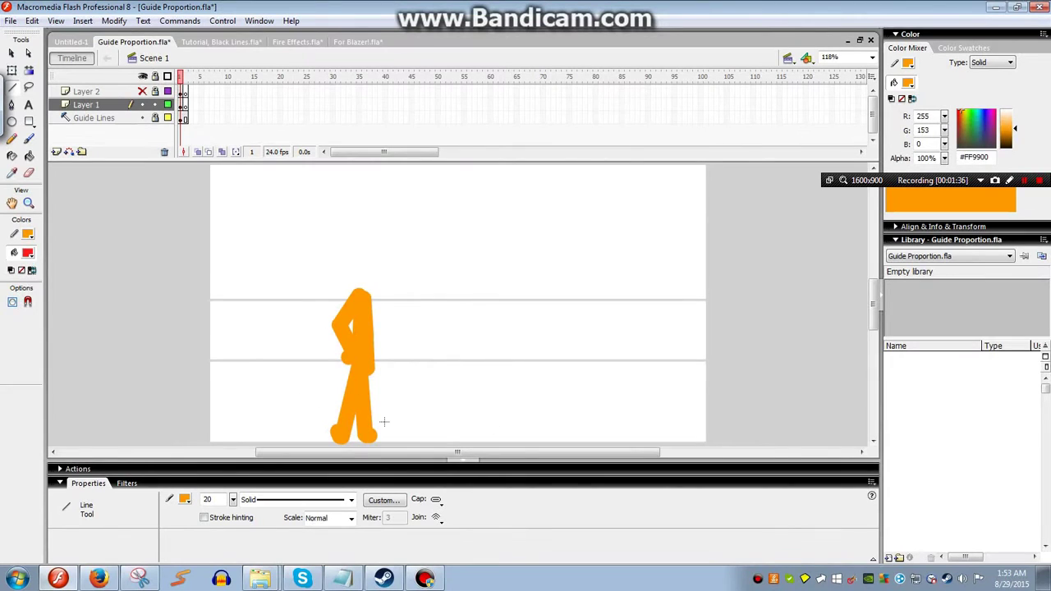
pyautogui.moveTo(488, 251); pyautogui.dragTo(492, 356)
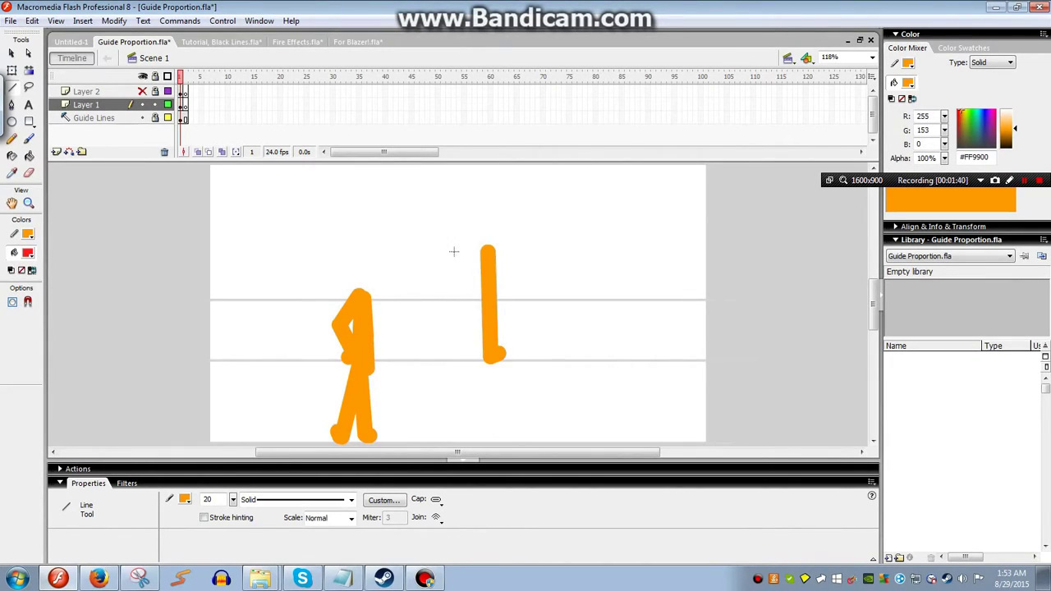
pyautogui.moveTo(516, 251); pyautogui.dragTo(549, 316)
pyautogui.moveTo(548, 316); pyautogui.dragTo(514, 357)
pyautogui.press('F7')
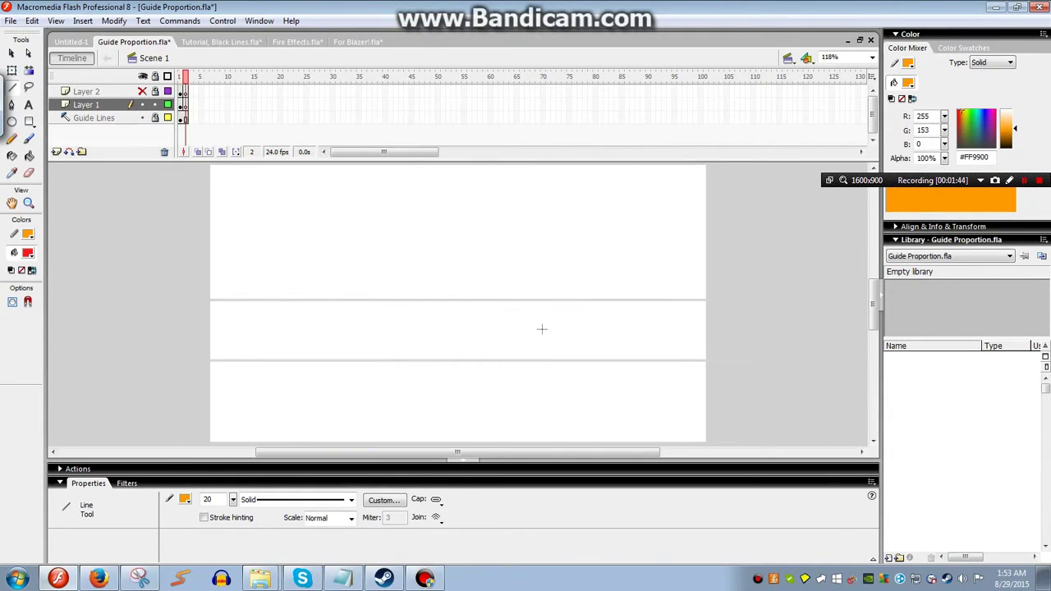
pyautogui.press(',')
pyautogui.moveTo(579, 238)
pyautogui.mouseDown()
pyautogui.moveTo(681, 310)
pyautogui.moveTo(689, 337)
pyautogui.mouseUp()
pyautogui.moveTo(689, 336); pyautogui.dragTo(702, 306)
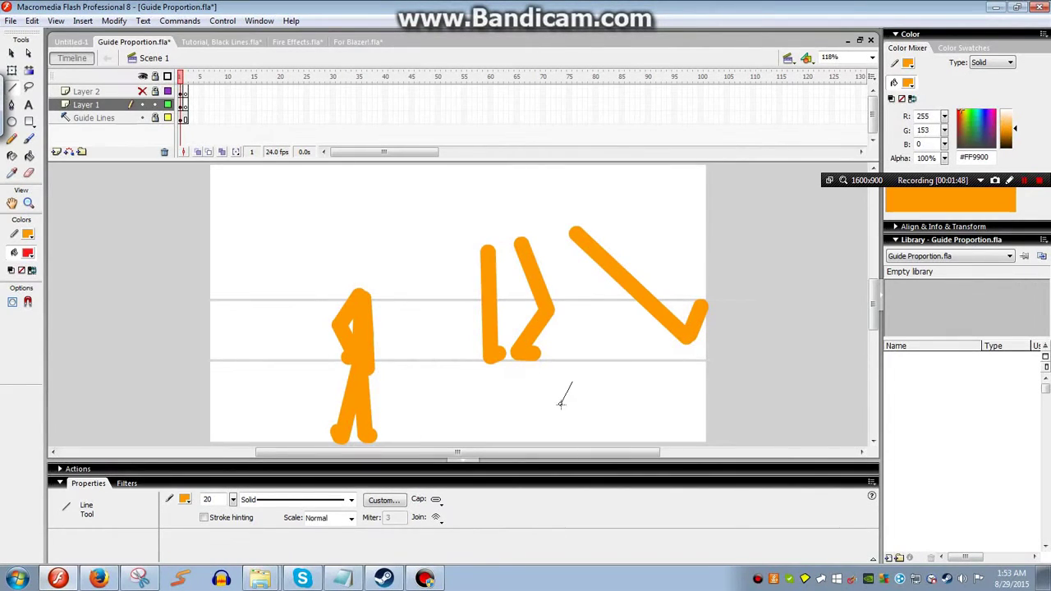
pyautogui.moveTo(564, 404); pyautogui.dragTo(574, 381)
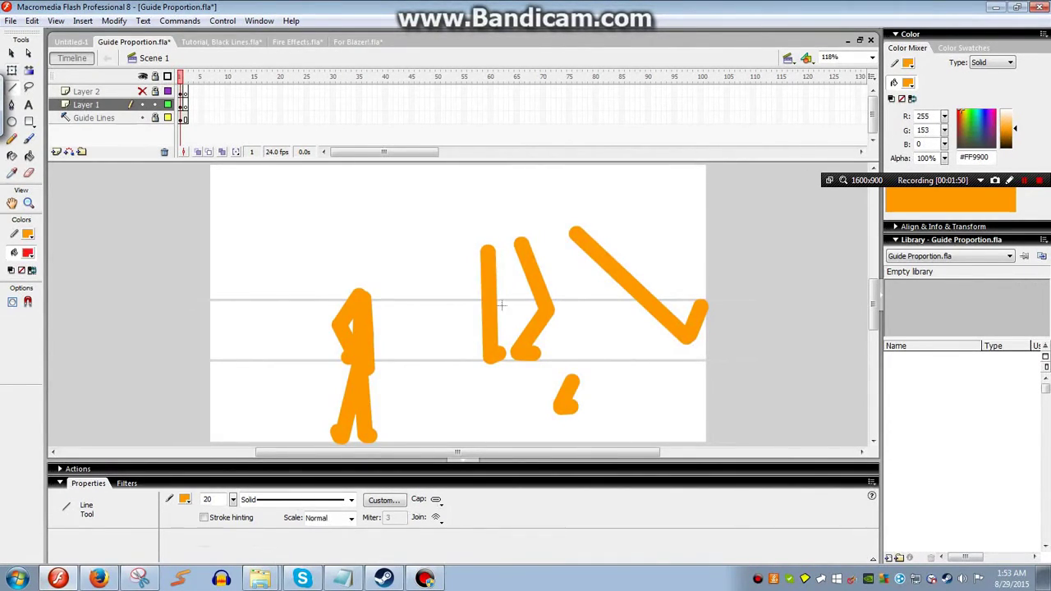
# Delete all the sample leg strokes beside the body on Layer 1
pyautogui.press('v')
pyautogui.click(491, 328)
pyautogui.press('Delete')
pyautogui.click(546, 332)
pyautogui.press('Delete')
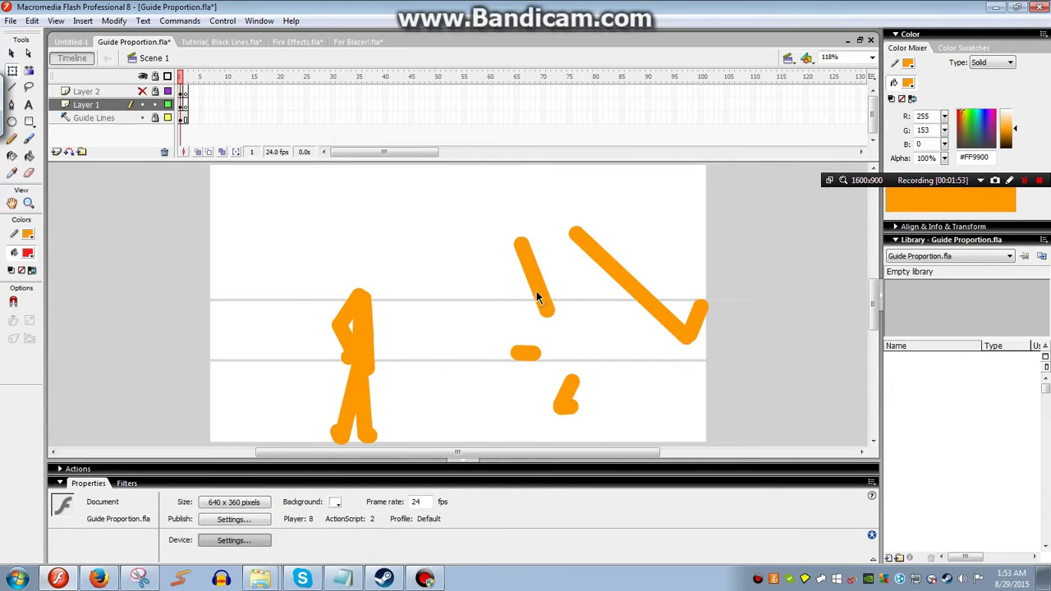
pyautogui.click(537, 298)
pyautogui.press('Delete')
pyautogui.click(551, 340)
pyautogui.press('Delete')
pyautogui.click(645, 294)
pyautogui.press('Delete')
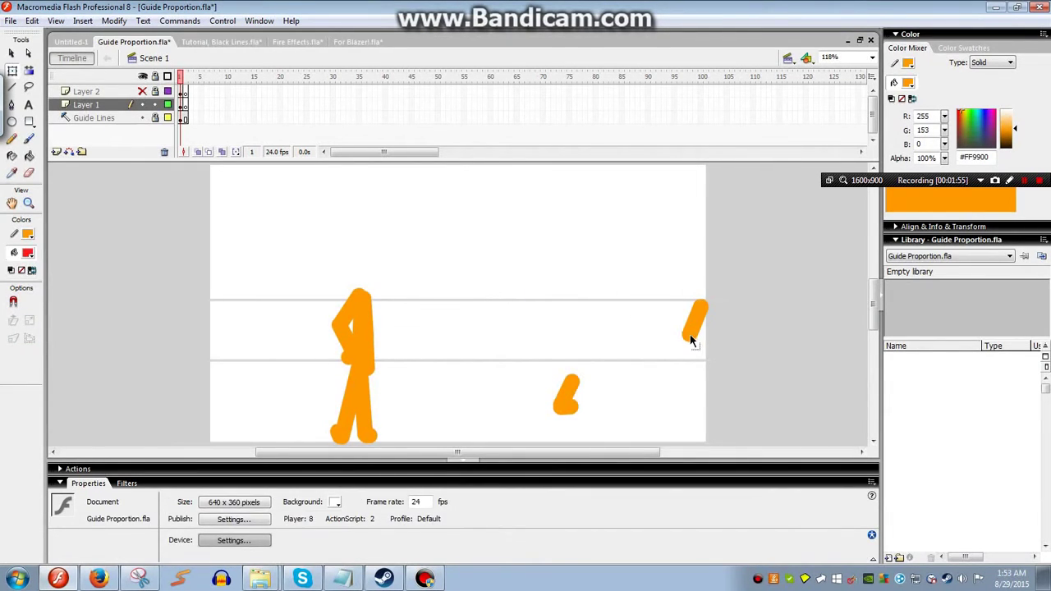
pyautogui.click(691, 340)
pyautogui.press('Delete')
pyautogui.click(566, 395)
pyautogui.press('Delete')
# Draw three loose orange sample legs with mismatched feet above the guide lines using the Line tool
pyautogui.press('b')
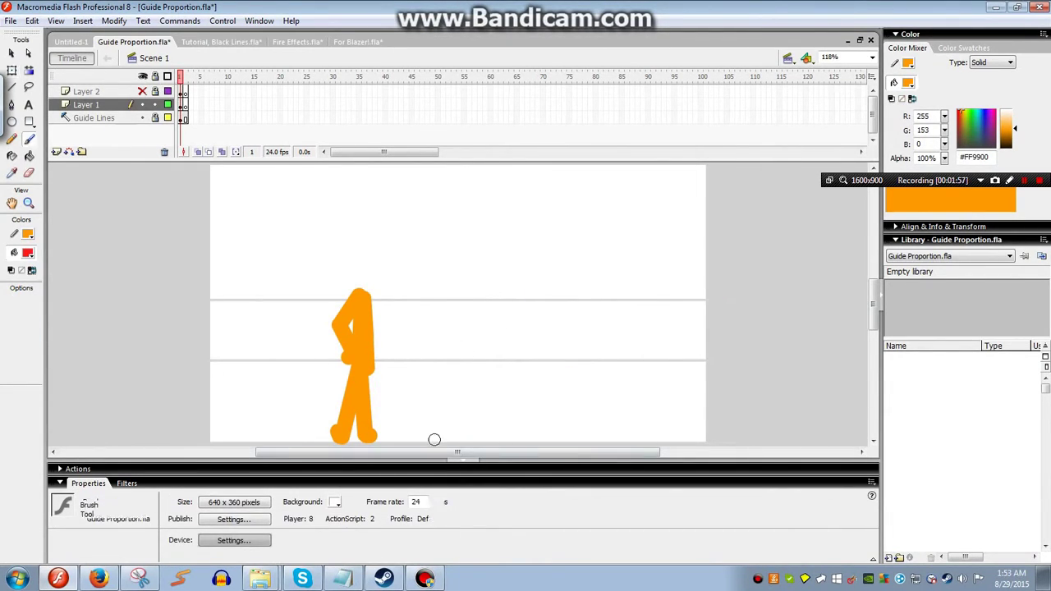
pyautogui.press('n')
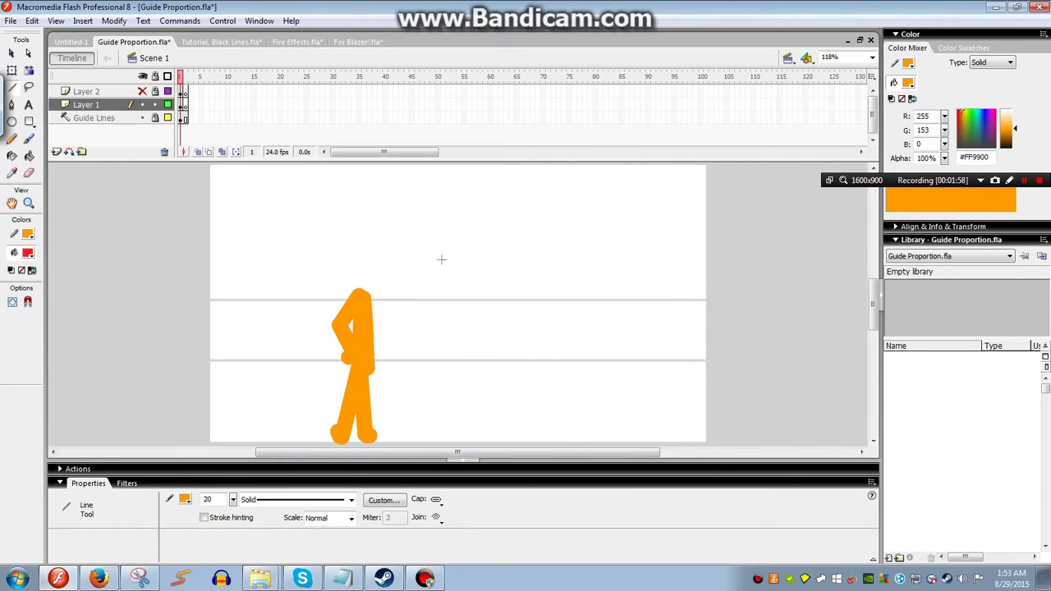
pyautogui.moveTo(415, 203); pyautogui.dragTo(409, 238)
pyautogui.moveTo(465, 187); pyautogui.dragTo(480, 249)
pyautogui.moveTo(480, 249); pyautogui.dragTo(510, 241)
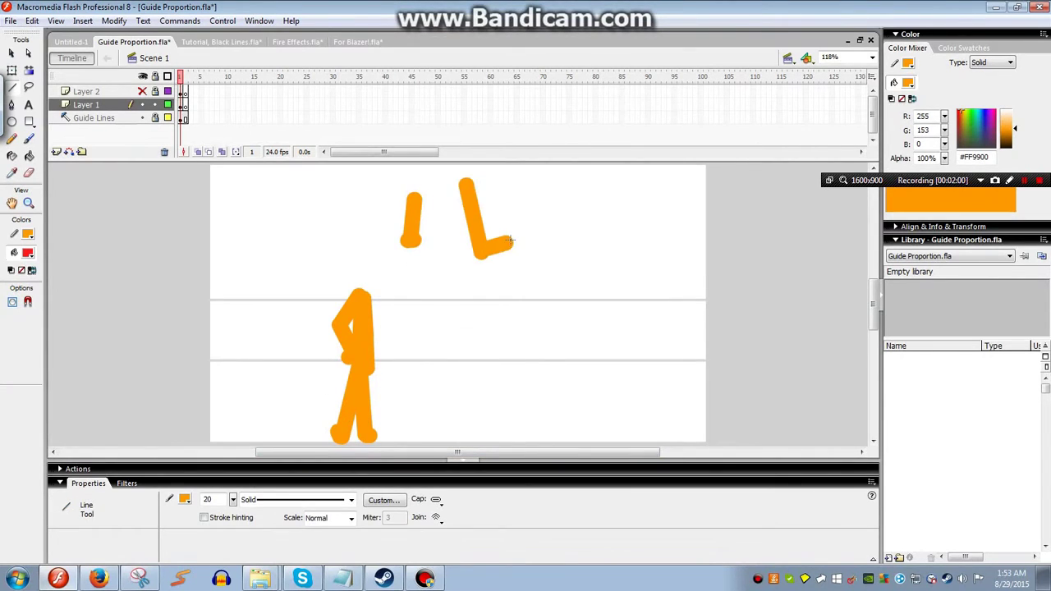
pyautogui.moveTo(554, 209)
pyautogui.mouseDown()
pyautogui.moveTo(547, 237)
pyautogui.moveTo(564, 239)
pyautogui.mouseUp()
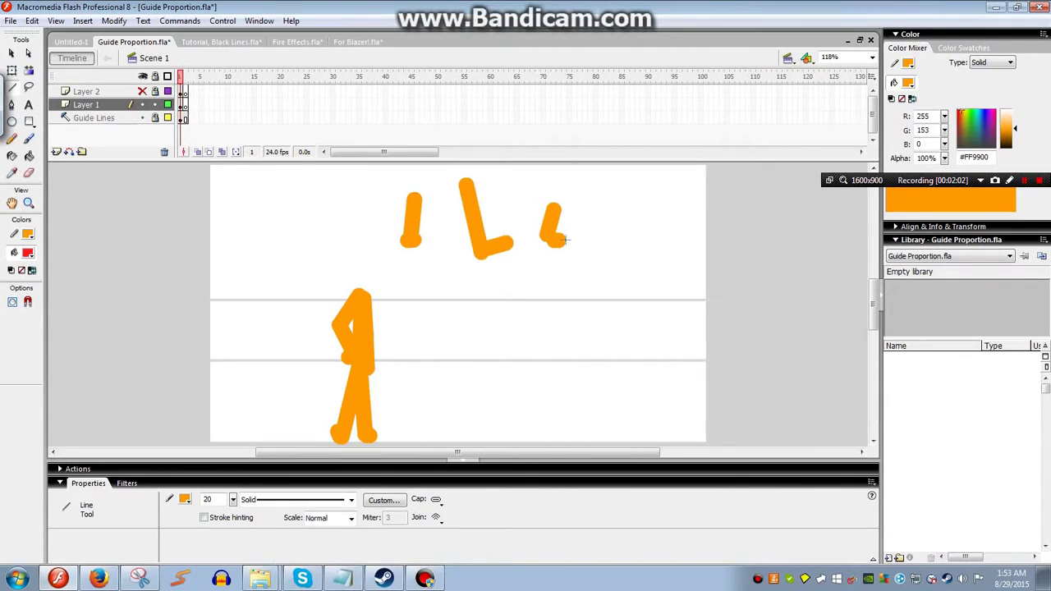
# Undo the three sample legs drawn above the guide lines
pyautogui.hotkey('ctrl', 'z')
pyautogui.hotkey('ctrl', 'z')
pyautogui.hotkey('ctrl', 'z')
pyautogui.hotkey('ctrl', 'z')
pyautogui.hotkey('ctrl', 'z')
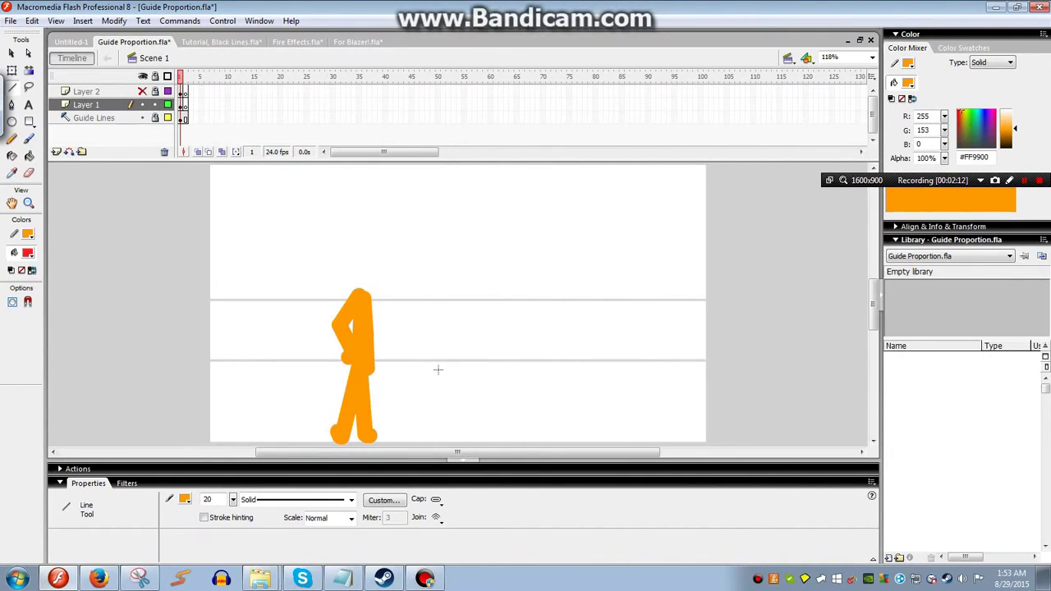
# Hide the Guide Lines layer and draw a second orange stick body with torso, two legs and two bent arms beside the first
pyautogui.click(143, 118)
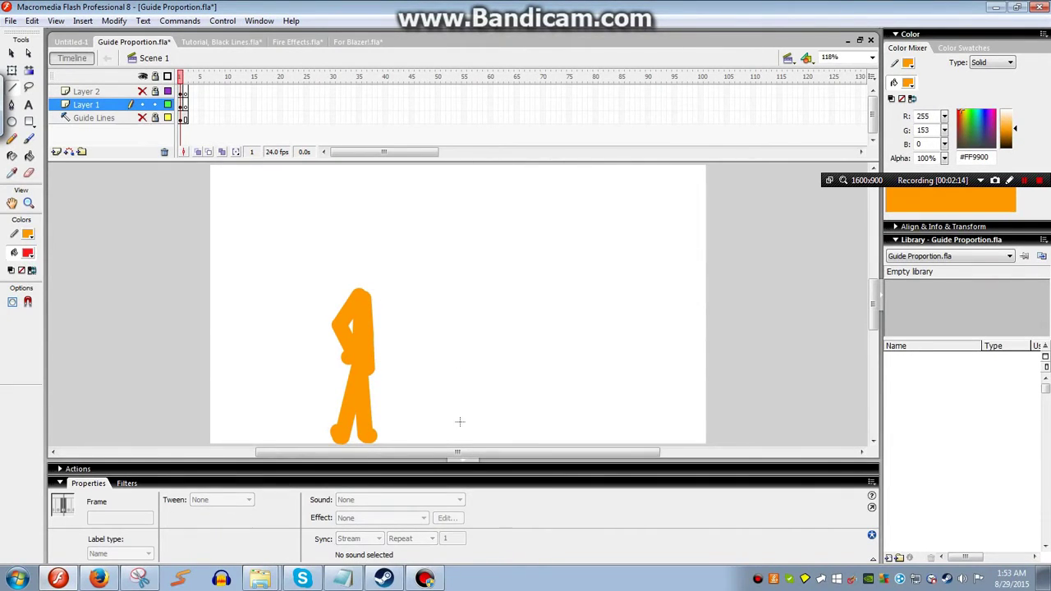
pyautogui.moveTo(464, 443); pyautogui.dragTo(480, 303)
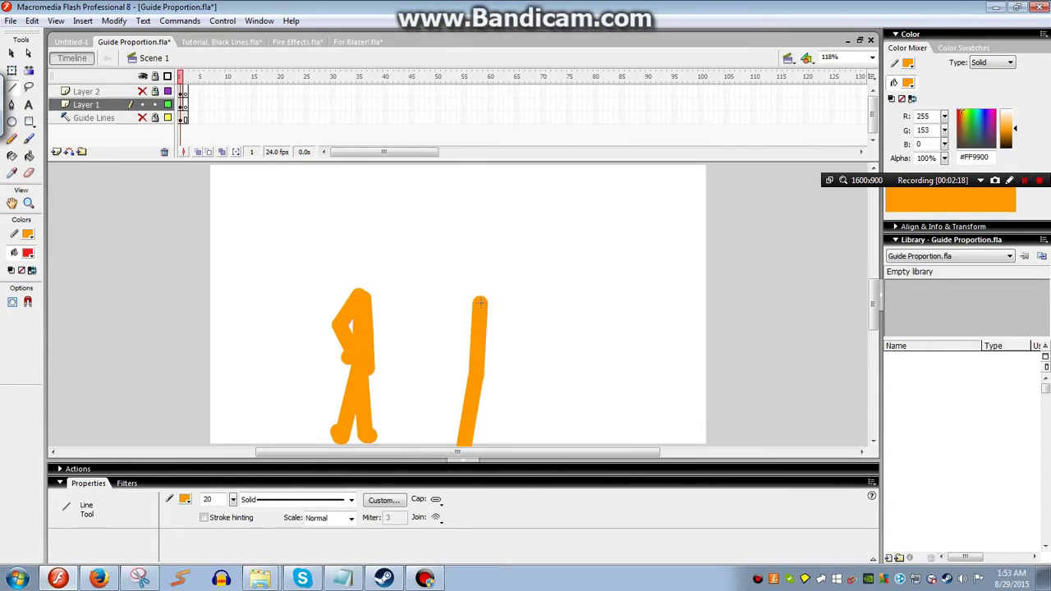
pyautogui.moveTo(483, 442); pyautogui.dragTo(486, 447)
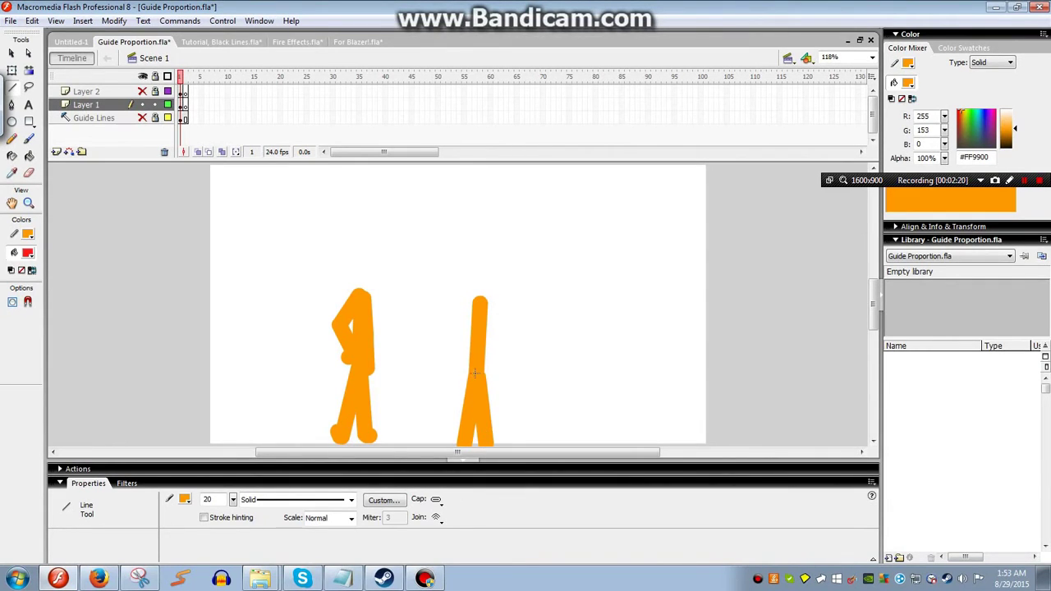
pyautogui.moveTo(476, 305); pyautogui.dragTo(446, 351)
pyautogui.moveTo(446, 351); pyautogui.dragTo(470, 375)
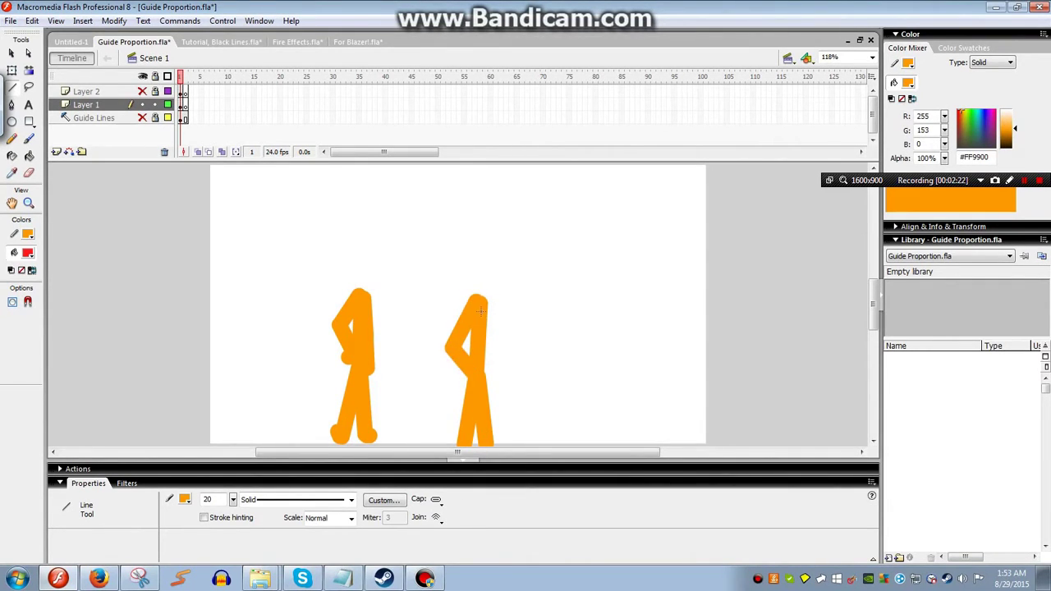
pyautogui.moveTo(479, 308); pyautogui.dragTo(494, 354)
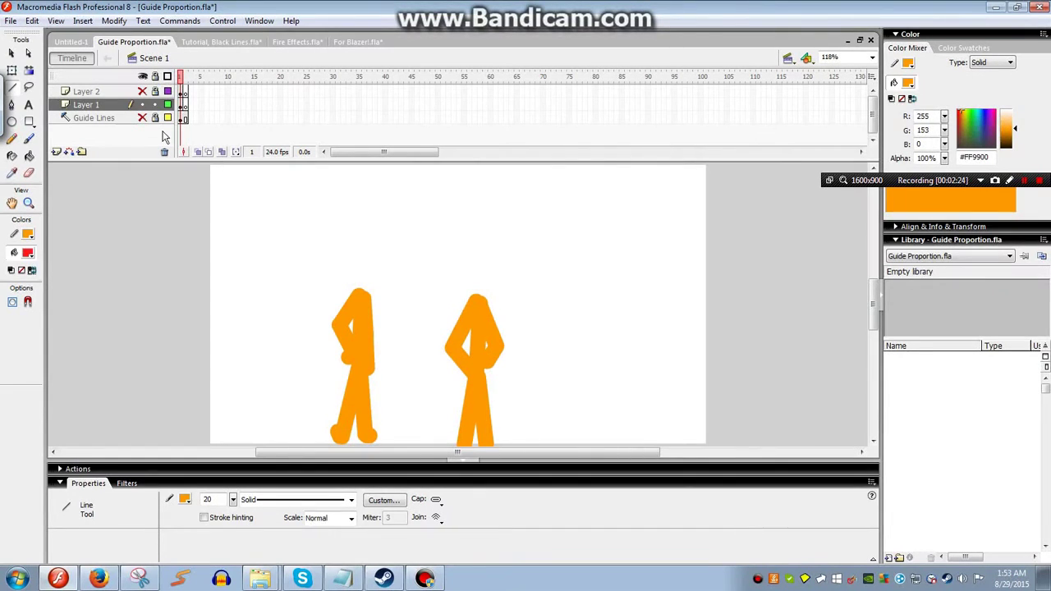
# Briefly show Layer 2's head and tail, hide them again, and make the Guide Lines layer visible to compare both bodies
pyautogui.click(143, 91)
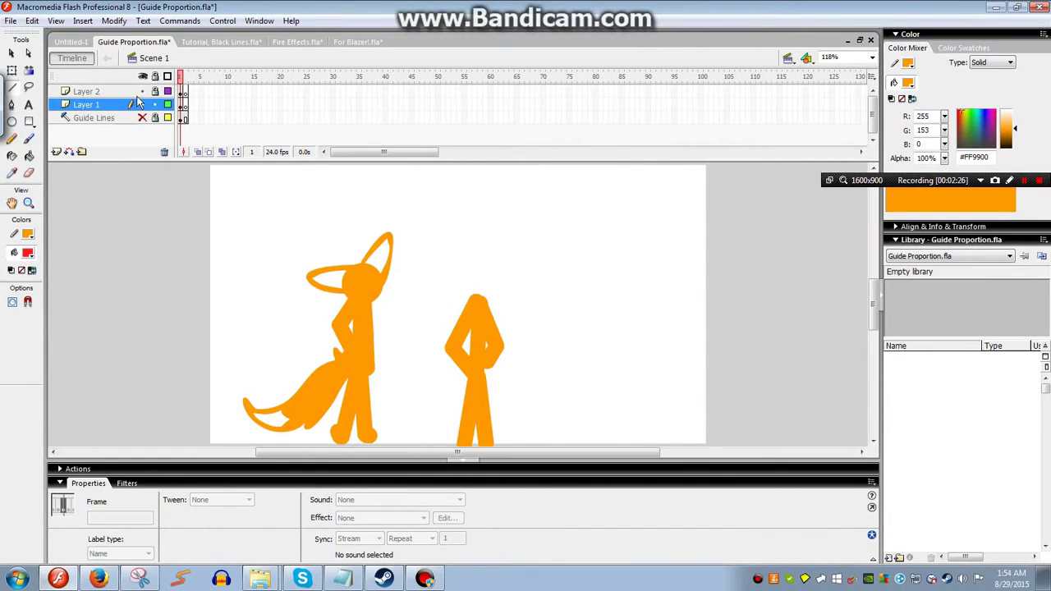
pyautogui.click(143, 91)
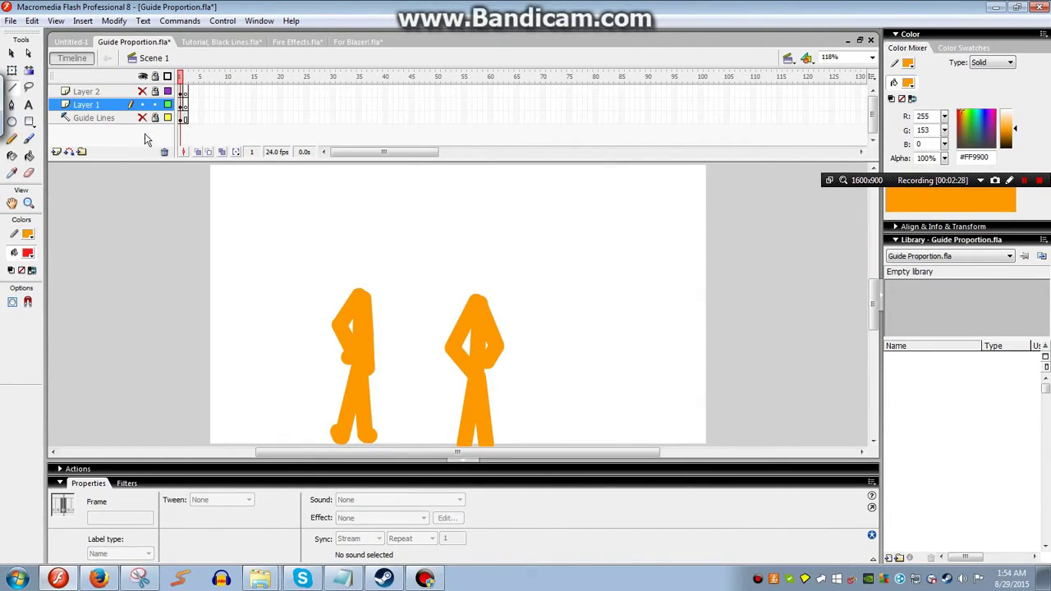
pyautogui.click(115, 118)
pyautogui.click(143, 118)
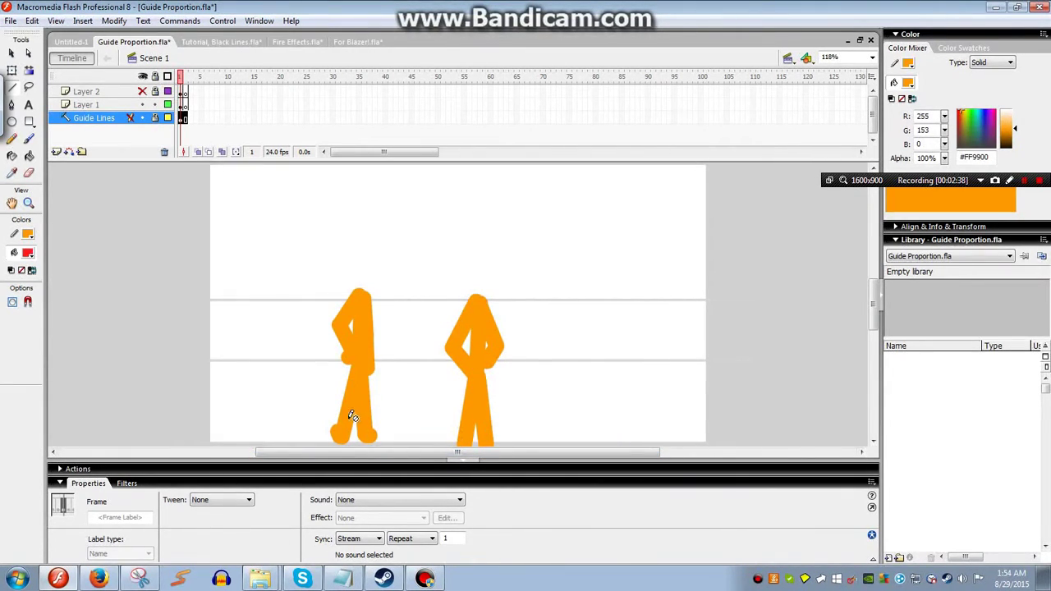
# On Layer 1, draw two feet on the second orange body and short sample strokes beside its arm and foot with the Line tool
pyautogui.click(112, 105)
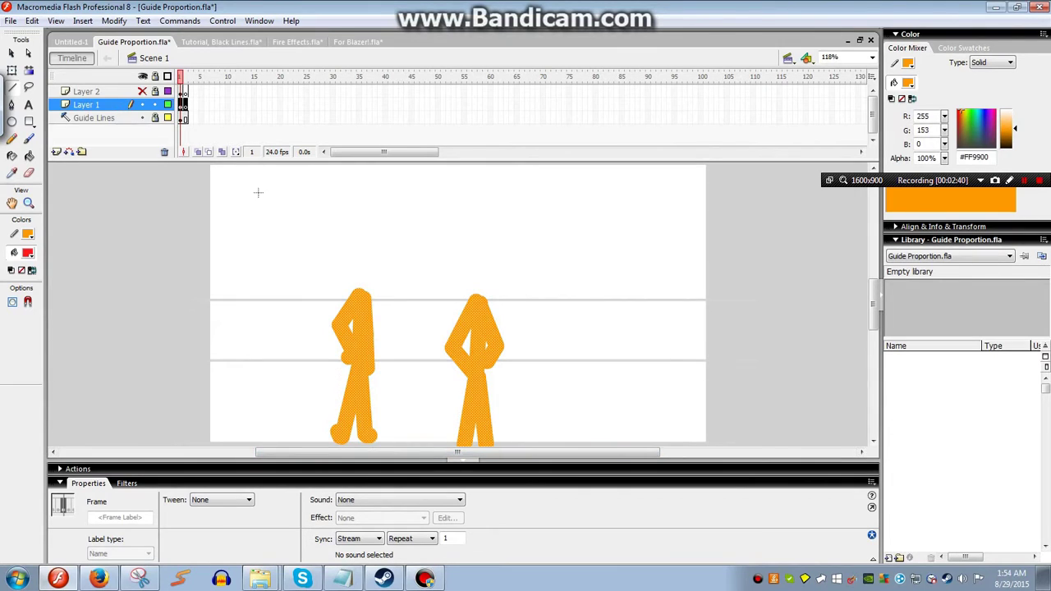
pyautogui.press('n')
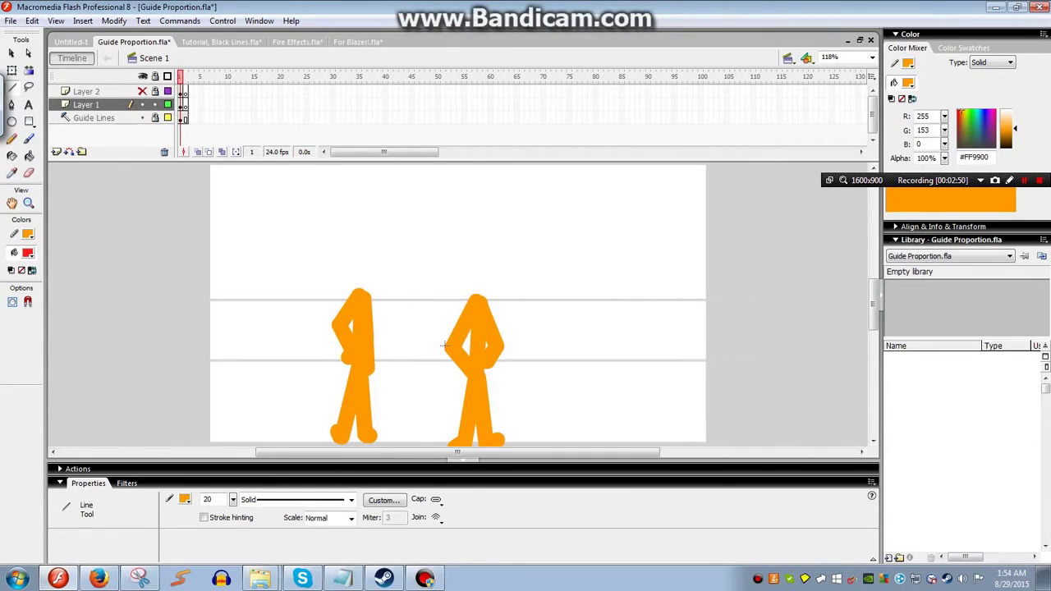
pyautogui.moveTo(428, 324); pyautogui.dragTo(439, 333)
pyautogui.moveTo(510, 427); pyautogui.dragTo(517, 429)
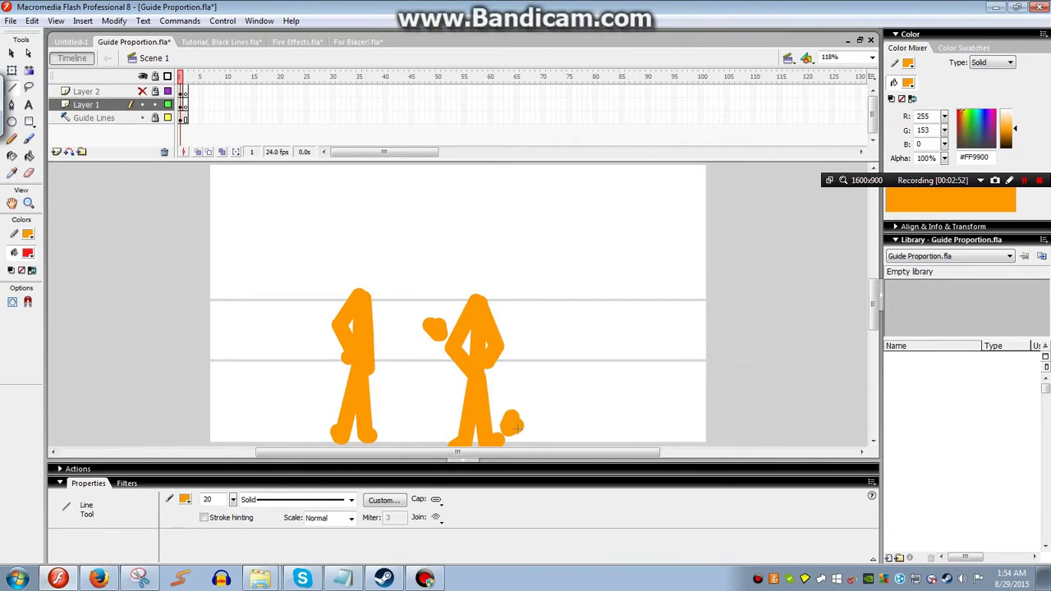
# Delete the second orange body together with the stray strokes beside it
pyautogui.press('v')
pyautogui.moveTo(403, 271); pyautogui.dragTo(552, 447)
pyautogui.press('Delete')
pyautogui.press('n')
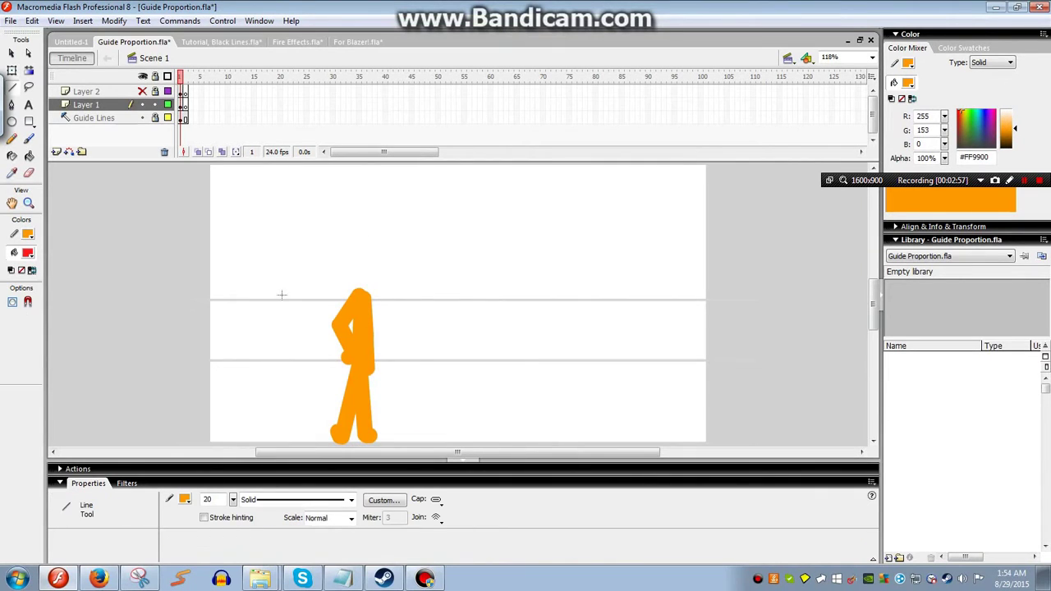
# Lock Layer 1, then unlock and select the Guide Lines layer
pyautogui.press('v')
pyautogui.click(162, 109)
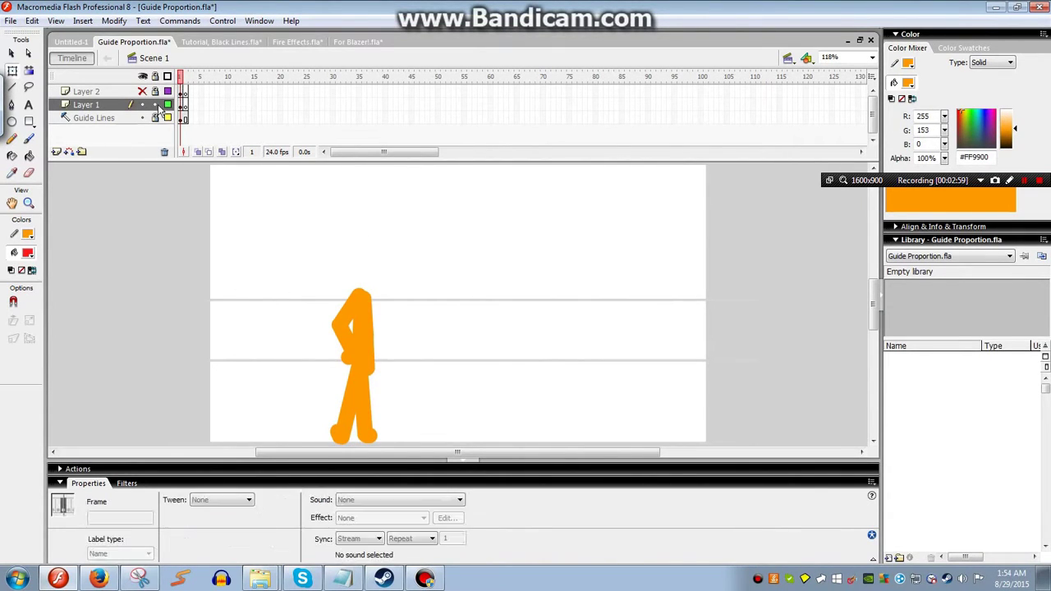
pyautogui.click(155, 104)
pyautogui.click(155, 118)
pyautogui.click(94, 120)
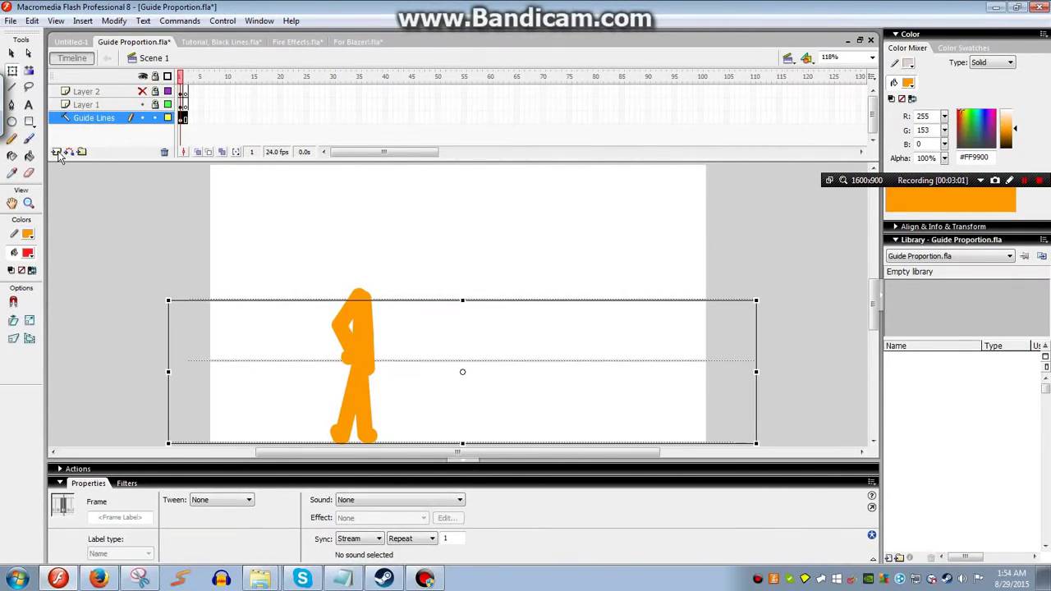
# Add two new empty layers at the top of the layer stack and select frame 2 of the uppermost one
pyautogui.click(55, 151)
pyautogui.hotkey('ctrl', 'z')
pyautogui.click(187, 119)
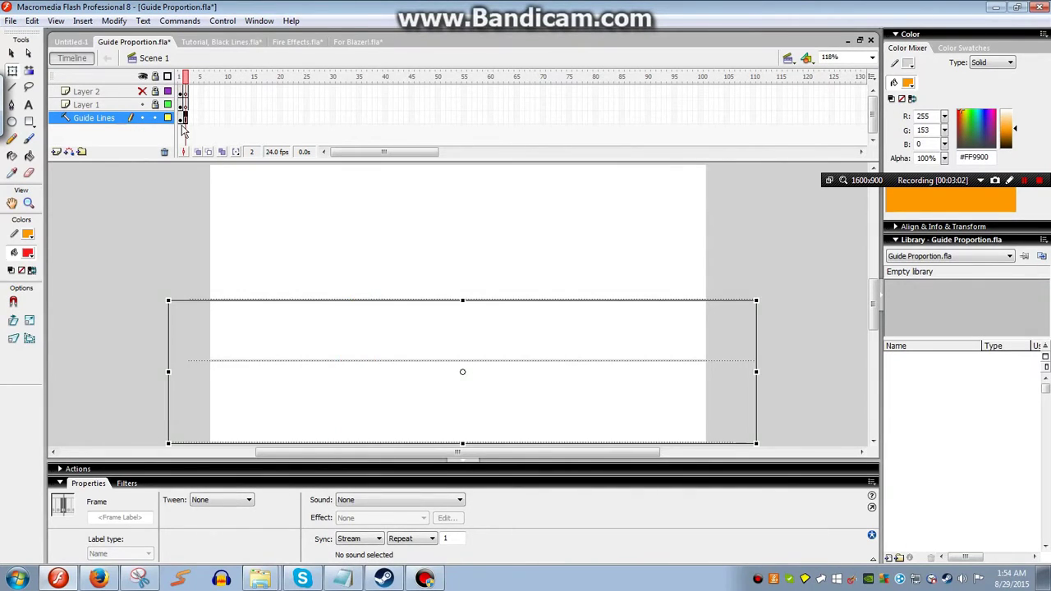
pyautogui.click(56, 152)
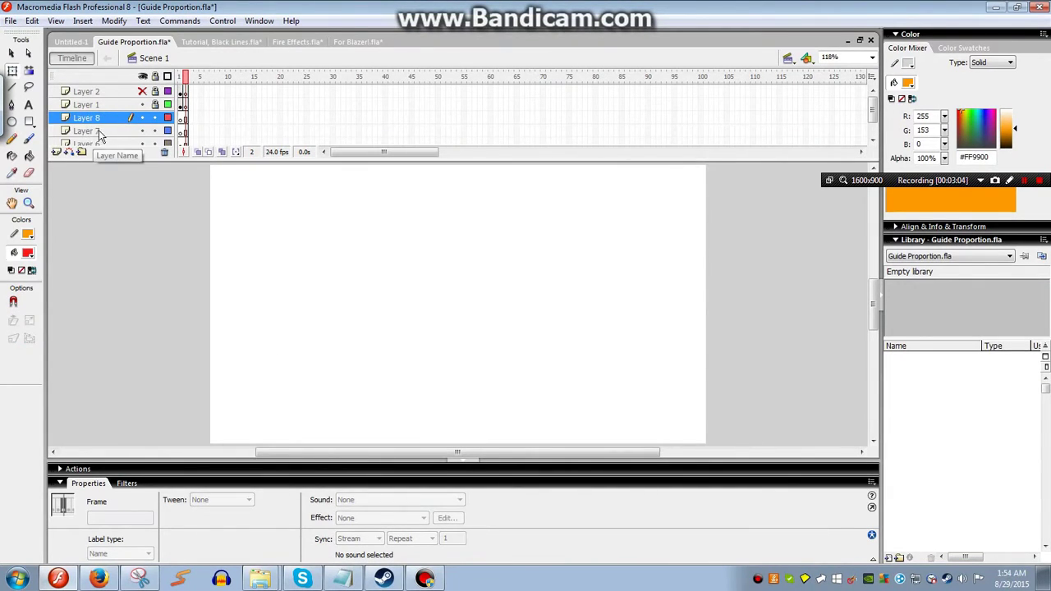
pyautogui.click(98, 119)
pyautogui.moveTo(97, 116); pyautogui.dragTo(100, 86)
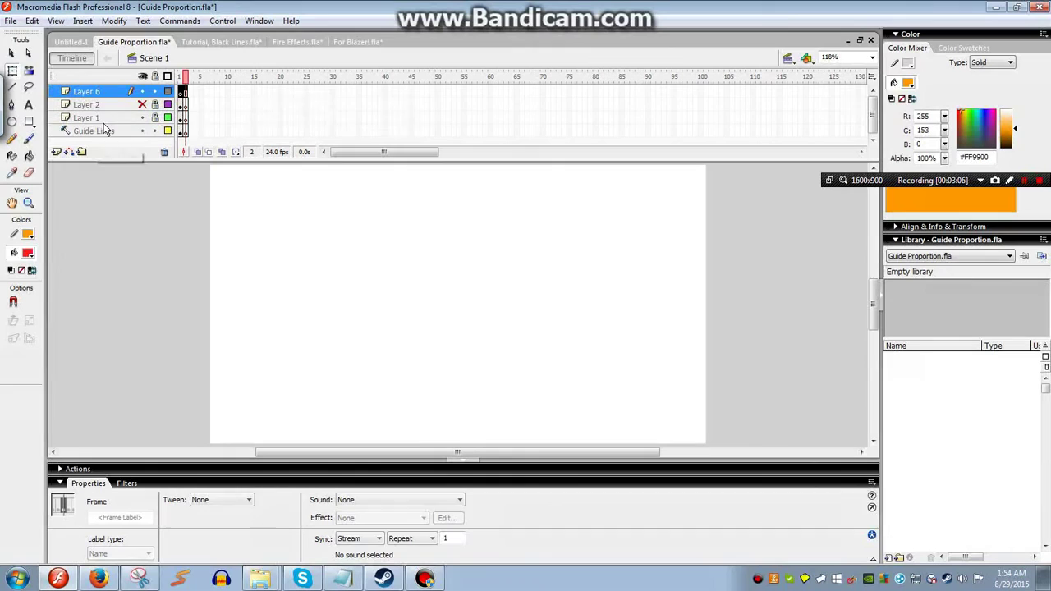
pyautogui.click(56, 152)
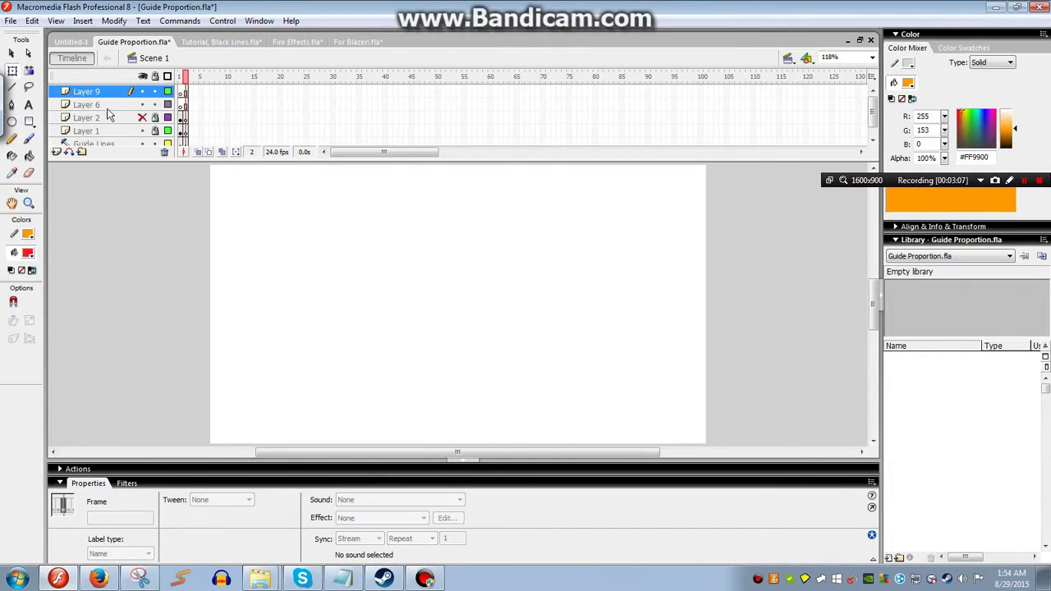
pyautogui.click(186, 91)
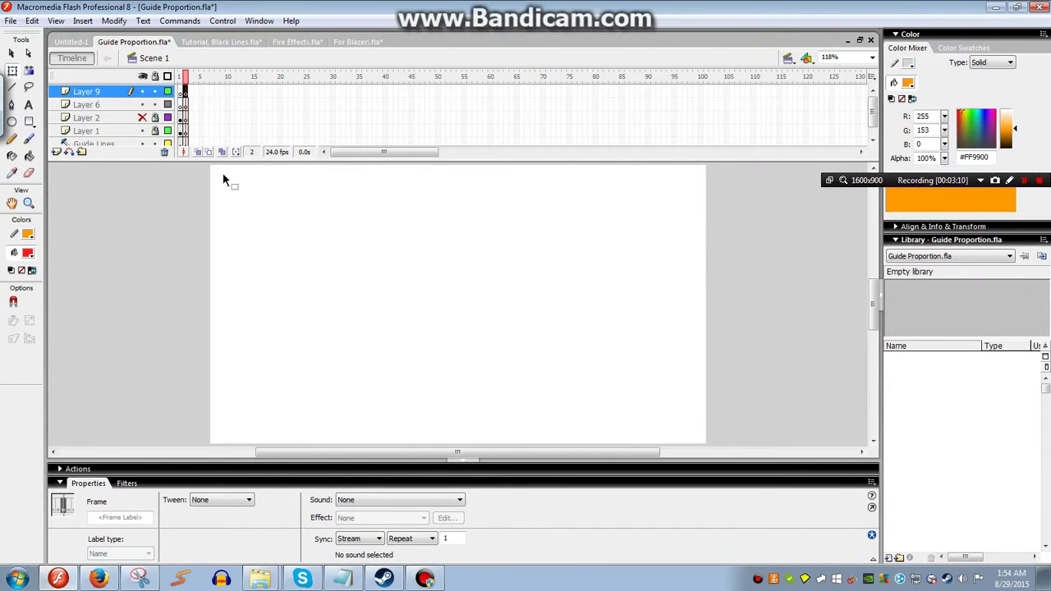
# Draw an orange stick figure on Layer 9 with two legs, torso, outstretched arms, neck and a short crossbar for the head
pyautogui.press('n')
pyautogui.moveTo(409, 425)
pyautogui.mouseDown()
pyautogui.moveTo(418, 340)
pyautogui.moveTo(450, 435)
pyautogui.mouseUp()
pyautogui.moveTo(425, 352)
pyautogui.mouseDown()
pyautogui.moveTo(425, 267)
pyautogui.moveTo(510, 248)
pyautogui.mouseUp()
pyautogui.moveTo(422, 271); pyautogui.dragTo(353, 296)
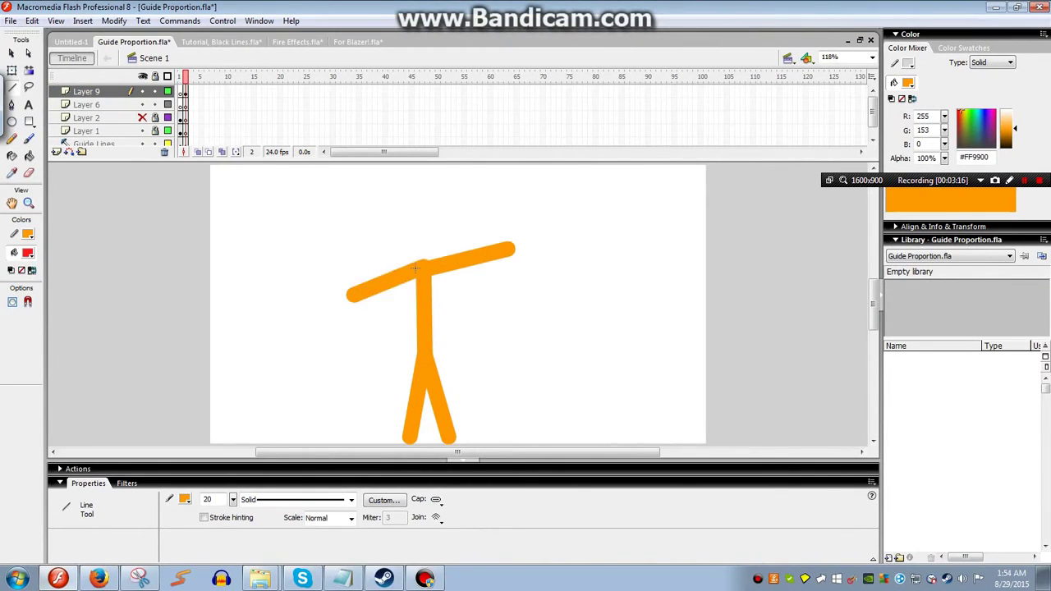
pyautogui.moveTo(424, 245)
pyautogui.mouseDown()
pyautogui.moveTo(428, 220)
pyautogui.moveTo(440, 219)
pyautogui.moveTo(426, 208)
pyautogui.mouseUp()
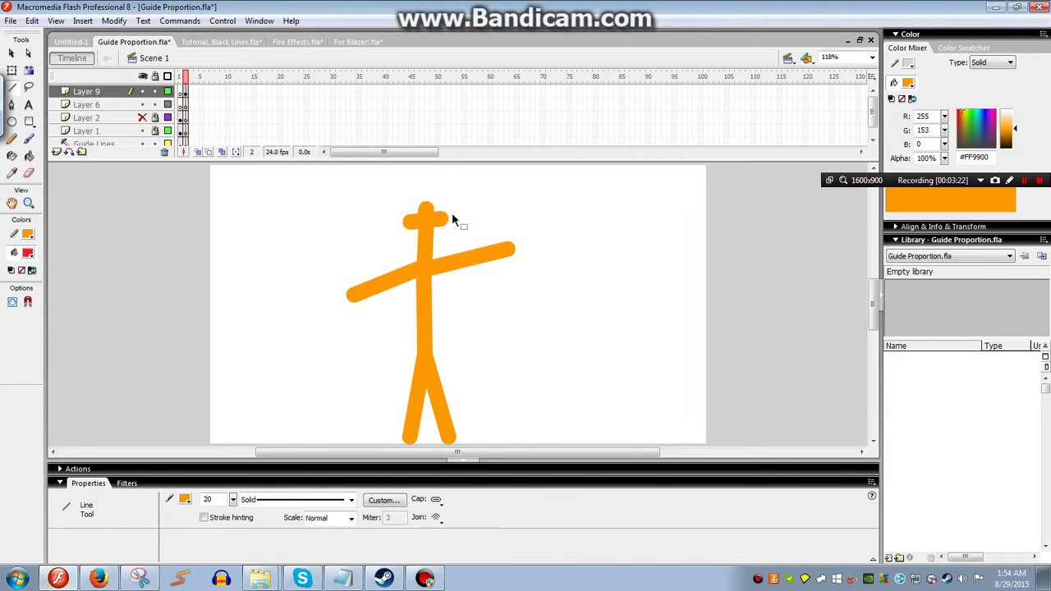
pyautogui.hotkey('ctrl', 'z')
# Draw sample orange strokes beside the figure's head and undo them
pyautogui.moveTo(321, 221); pyautogui.dragTo(359, 223)
pyautogui.moveTo(365, 220)
pyautogui.mouseDown()
pyautogui.moveTo(372, 212)
pyautogui.moveTo(372, 231)
pyautogui.mouseUp()
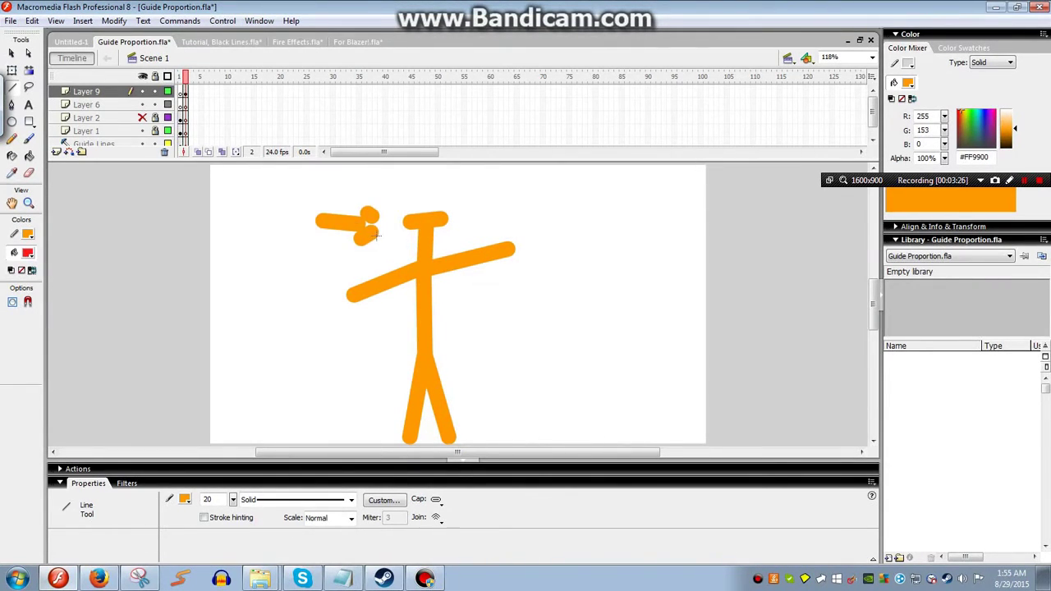
pyautogui.hotkey('ctrl', 'z')
pyautogui.hotkey('ctrl', 'z')
pyautogui.hotkey('ctrl', 'z')
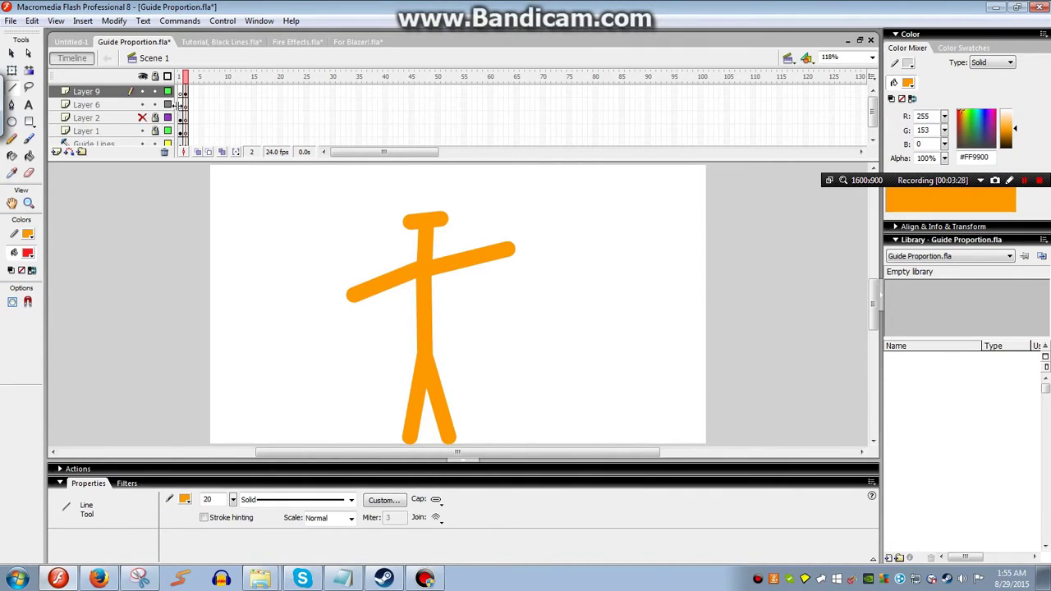
# Lock Layer 9 and make frame 2 of Layer 6 active for drawing with the Brush tool
pyautogui.click(183, 92)
pyautogui.click(183, 104)
pyautogui.press('.')
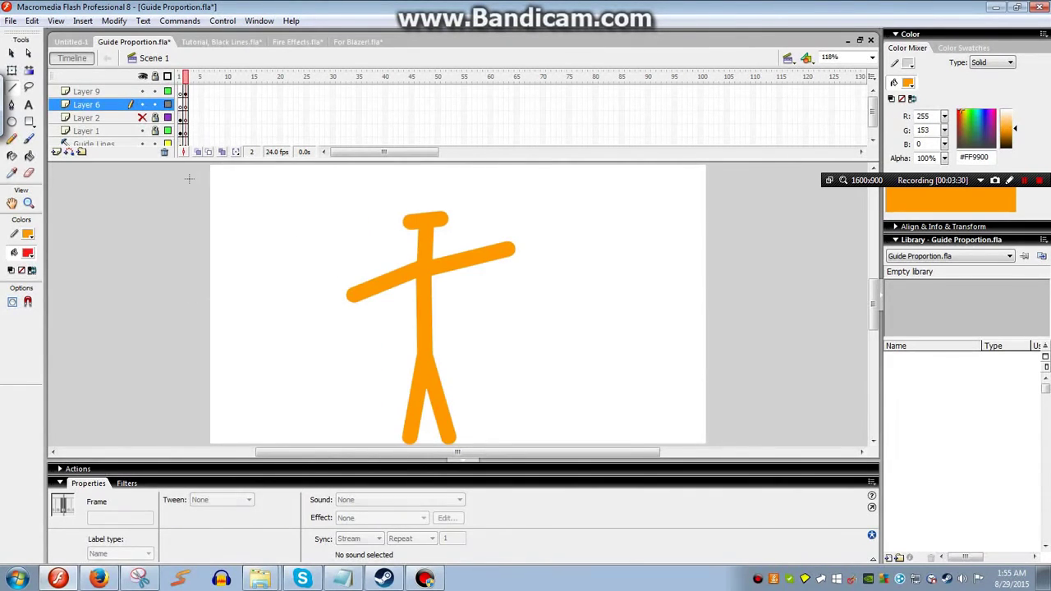
pyautogui.press('b')
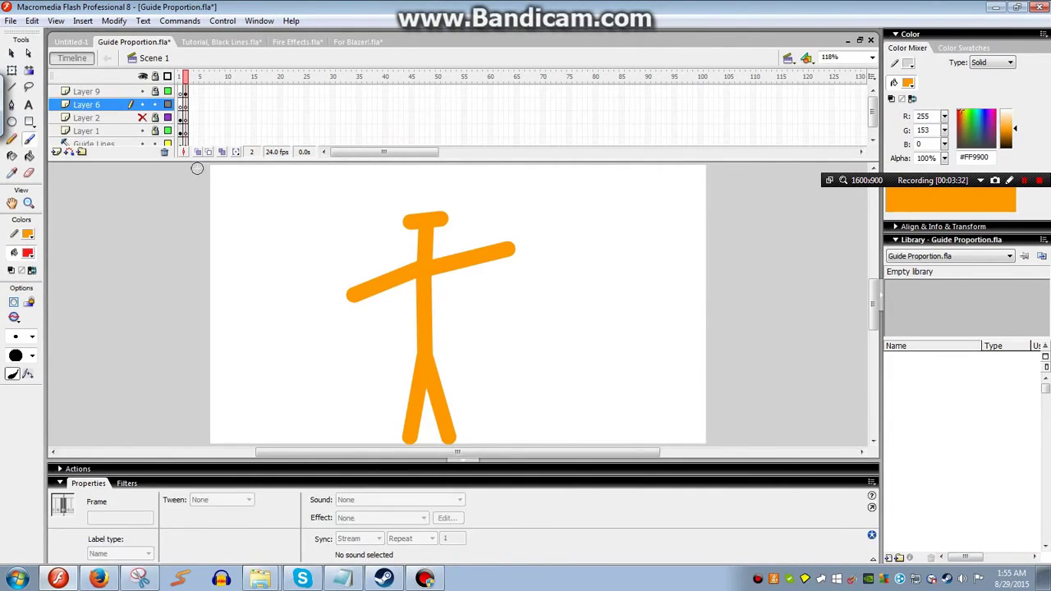
# Brush three red strokes pointing at the figure's neck and undo them
pyautogui.moveTo(542, 187); pyautogui.dragTo(457, 231)
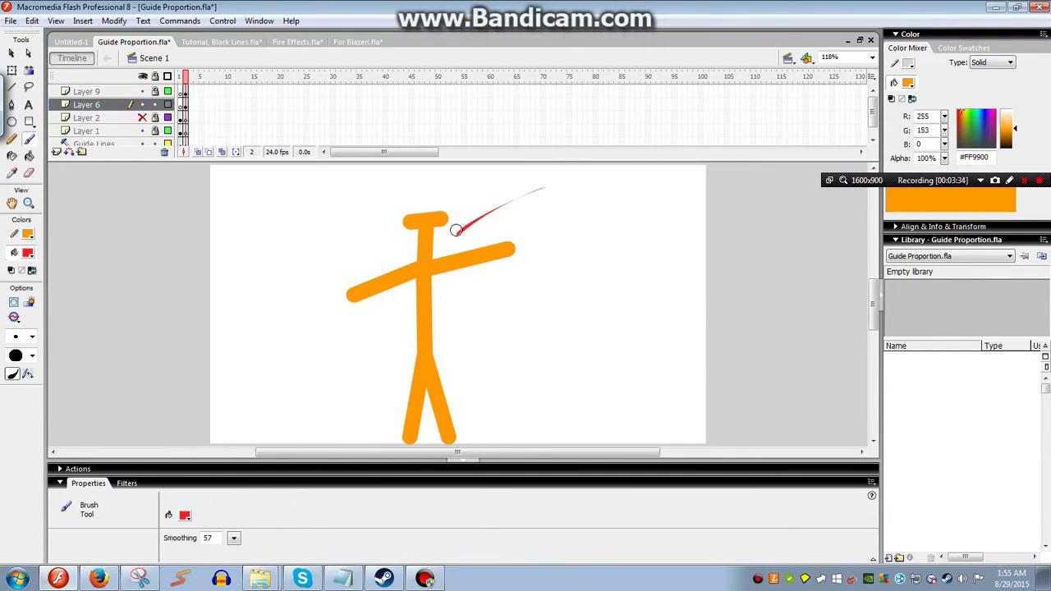
pyautogui.moveTo(496, 187); pyautogui.dragTo(456, 234)
pyautogui.moveTo(516, 230); pyautogui.dragTo(460, 240)
pyautogui.hotkey('ctrl', 'z')
pyautogui.hotkey('ctrl', 'z')
pyautogui.hotkey('ctrl', 'z')
# Set the brush fill to grey #98989E and paint horizontal guide lines across the figure's shoulders and head on Layer 6
pyautogui.click(31, 273)
pyautogui.click(29, 255)
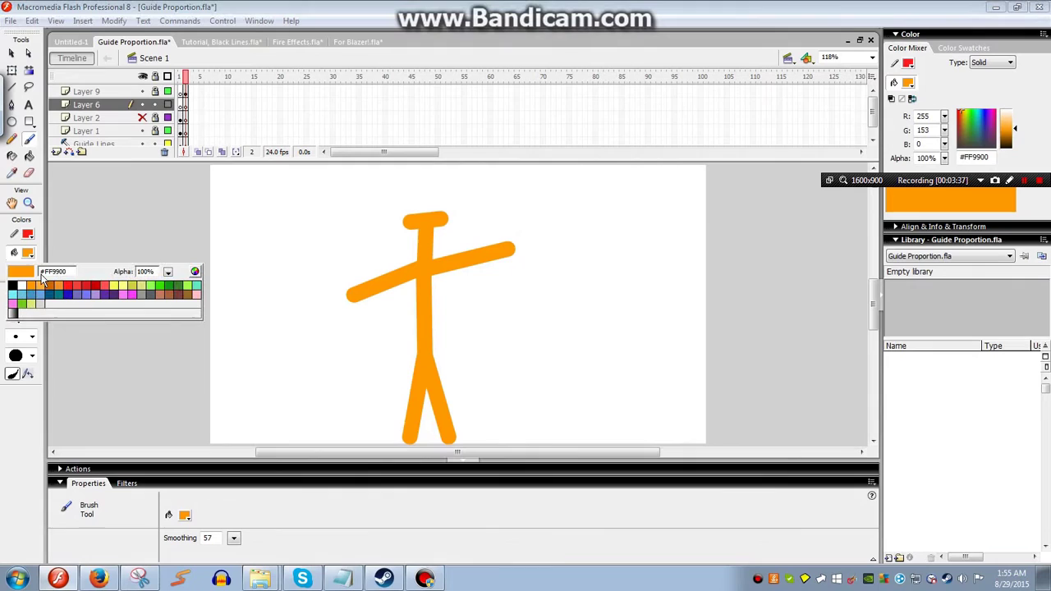
pyautogui.click(152, 298)
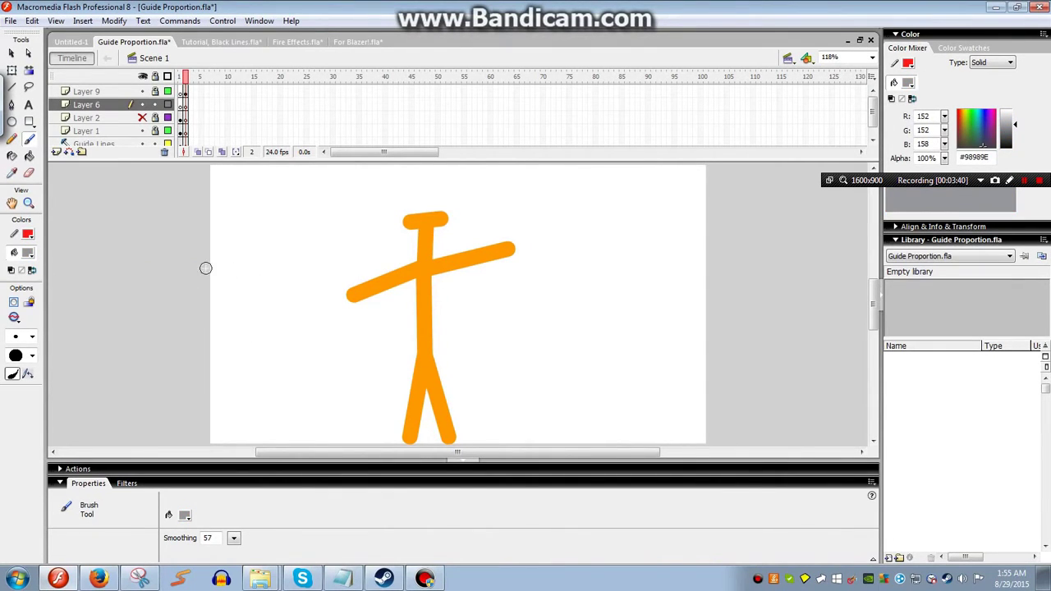
pyautogui.moveTo(183, 272)
pyautogui.mouseDown()
pyautogui.moveTo(313, 264)
pyautogui.moveTo(801, 272)
pyautogui.mouseUp()
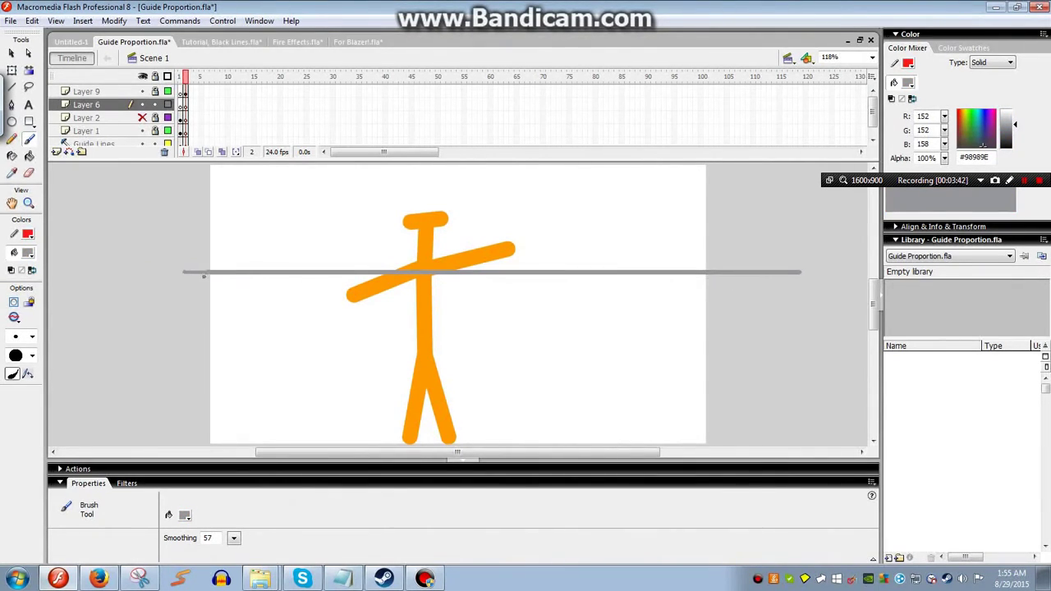
pyautogui.moveTo(200, 222); pyautogui.dragTo(751, 223)
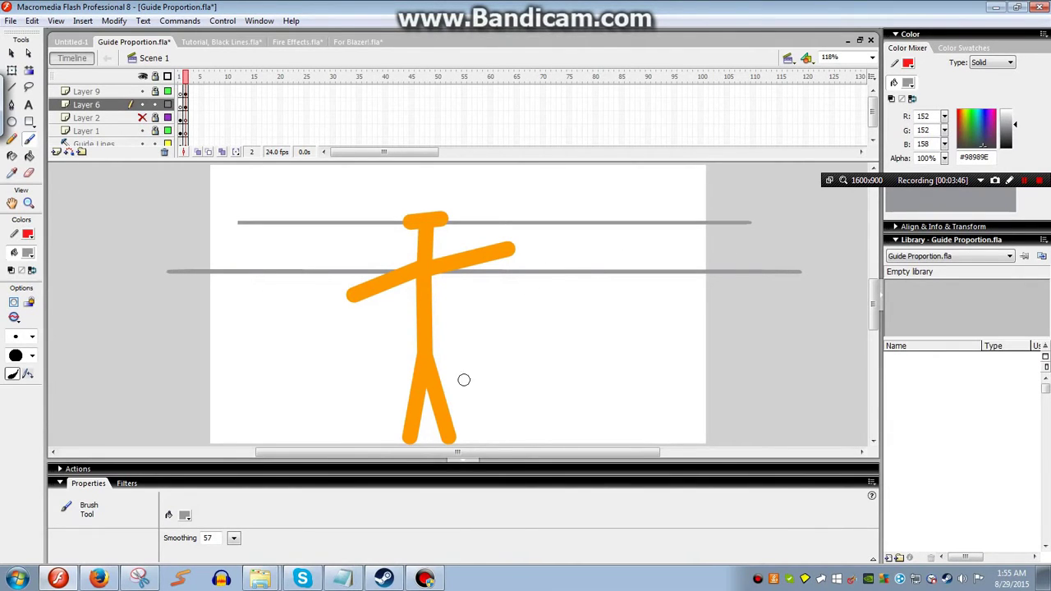
# Stretch the left end of the head-level guide line past the edge of the stage
pyautogui.moveTo(498, 400); pyautogui.dragTo(498, 185)
pyautogui.hotkey('ctrl', 'z')
pyautogui.press('q')
pyautogui.click(261, 224)
pyautogui.moveTo(239, 222); pyautogui.dragTo(151, 223)
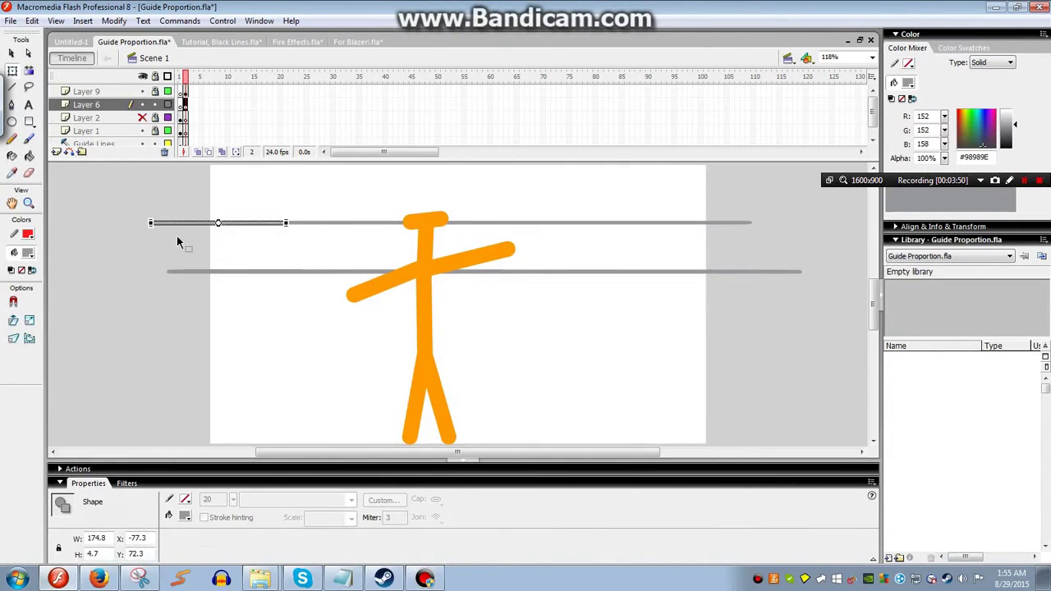
# Brush a third grey horizontal guide line across the lower torso of the figure
pyautogui.click(251, 340)
pyautogui.press('b')
pyautogui.moveTo(174, 339); pyautogui.dragTo(734, 341)
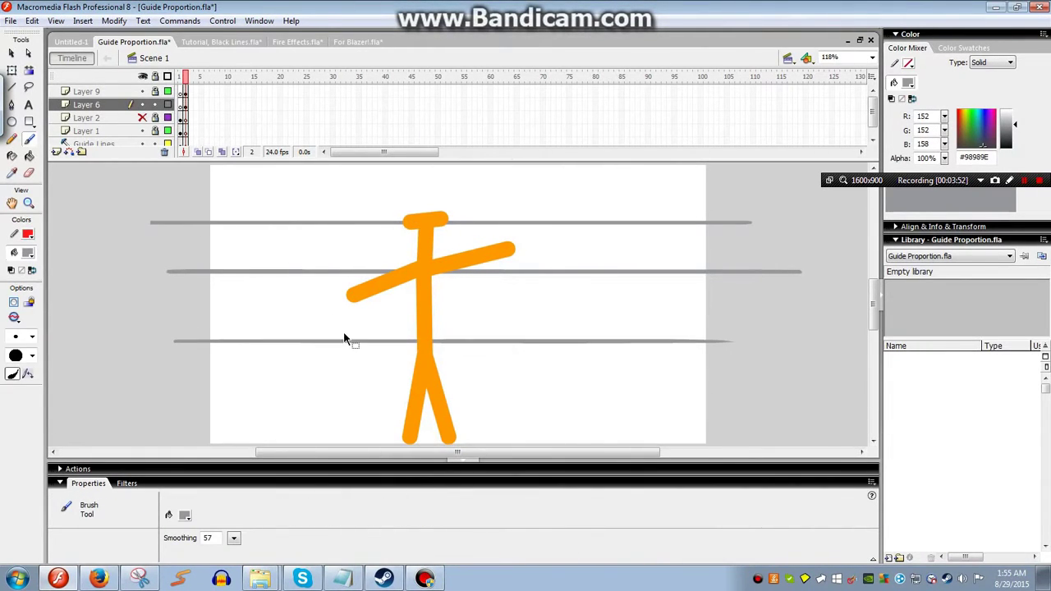
pyautogui.press('n')
pyautogui.moveTo(176, 369); pyautogui.dragTo(551, 372)
pyautogui.hotkey('ctrl', 'z')
# Delete the head-level guide line
pyautogui.press('q')
pyautogui.click(246, 223)
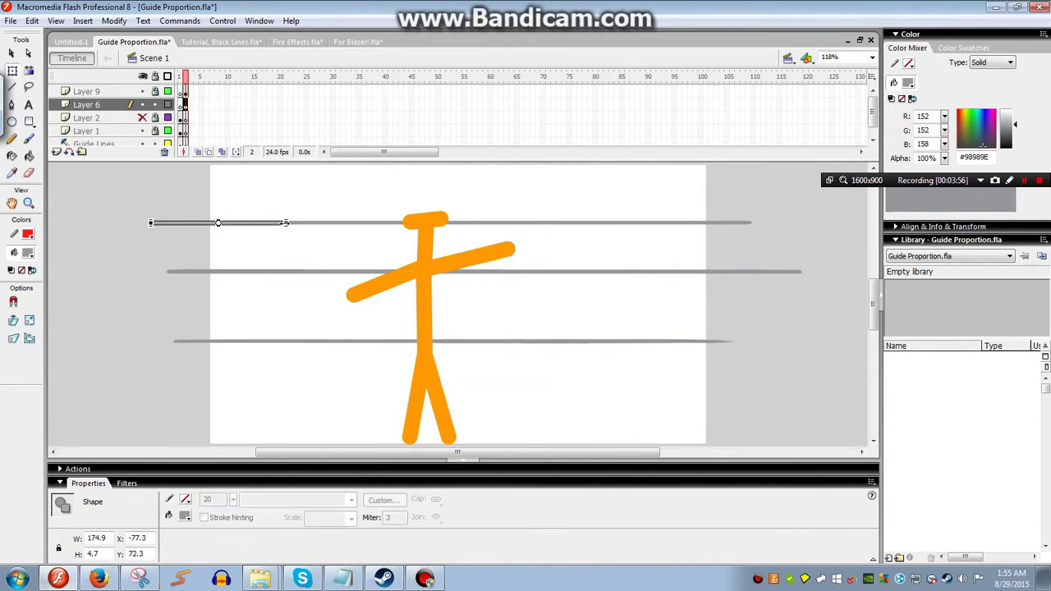
pyautogui.press('Delete')
pyautogui.press('n')
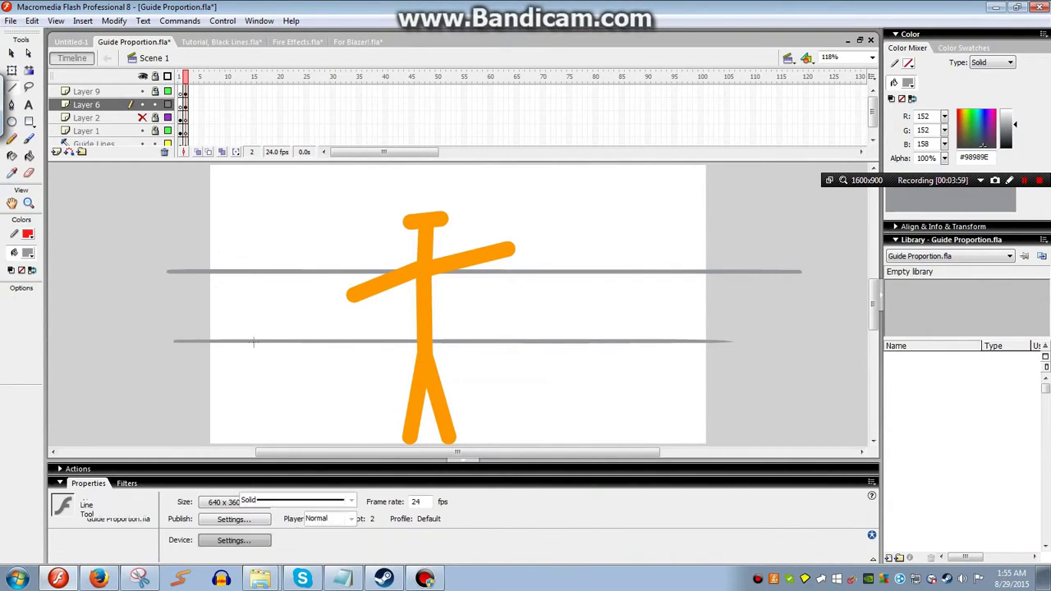
# Move the lower guide line down to Y 237.2, where the legs meet the torso
pyautogui.press('q')
pyautogui.click(409, 341)
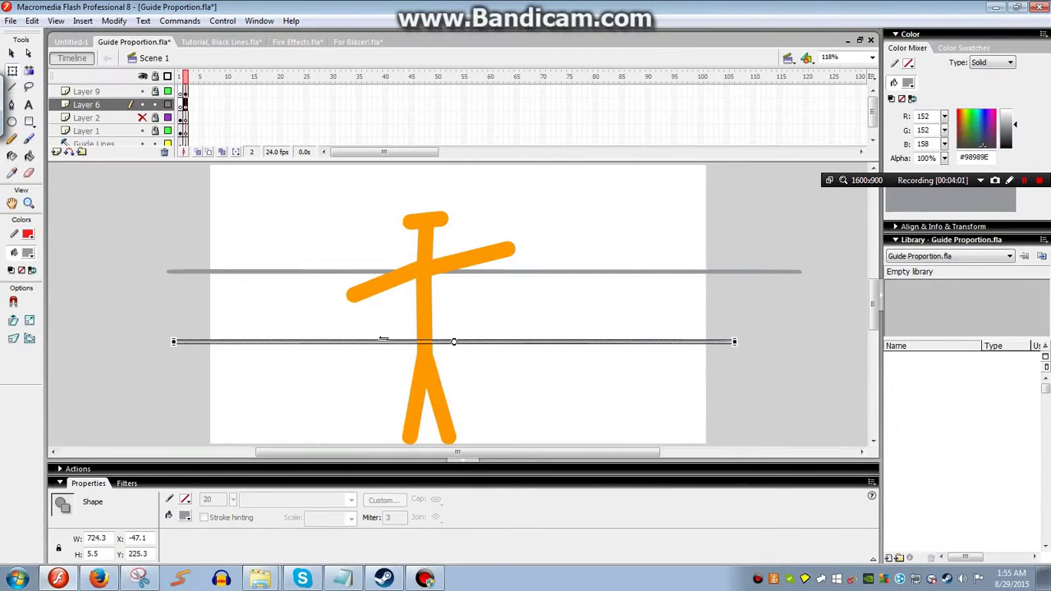
pyautogui.moveTo(383, 339); pyautogui.dragTo(383, 348)
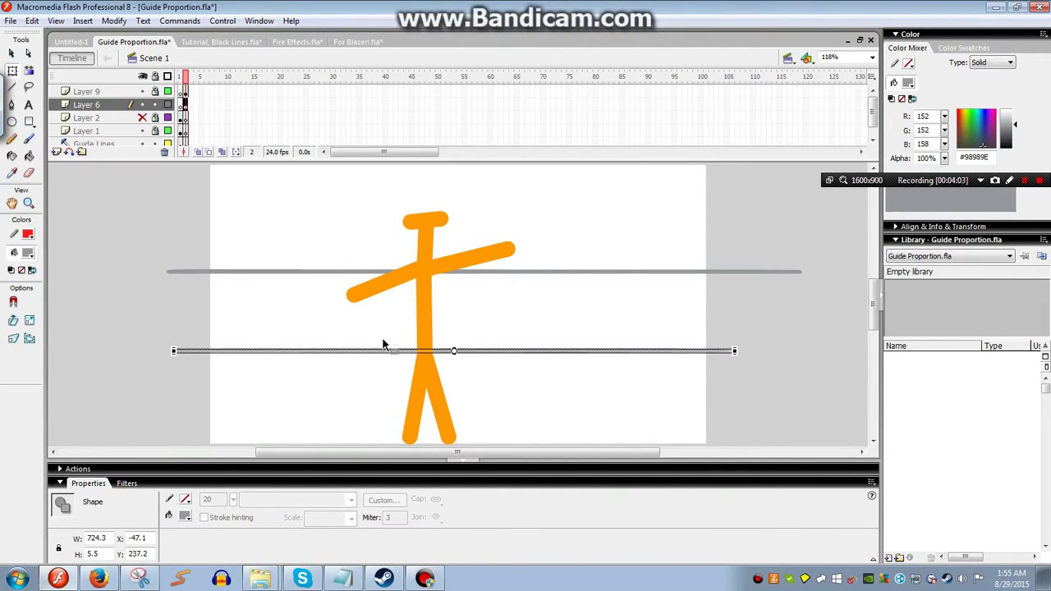
pyautogui.press('b')
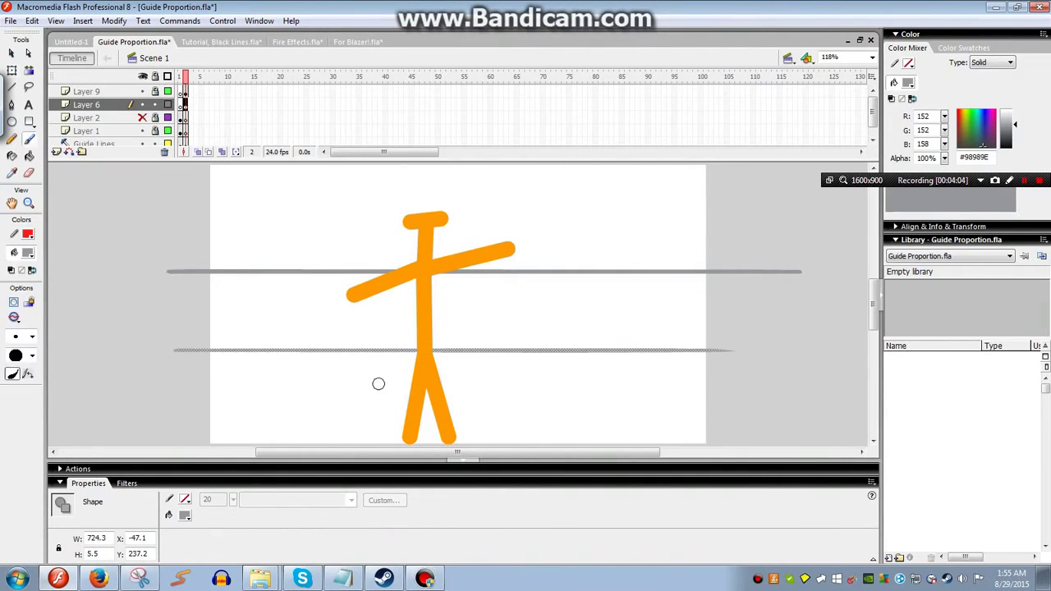
pyautogui.hotkey('ctrl', 'z')
pyautogui.moveTo(389, 378); pyautogui.dragTo(400, 367)
pyautogui.hotkey('ctrl', 'z')
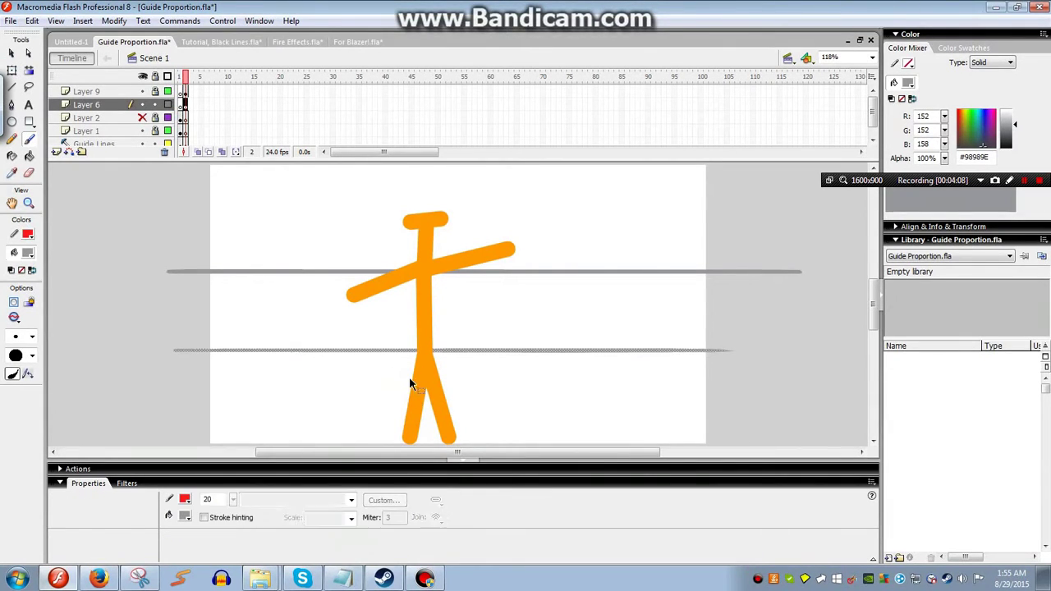
# Nudge the lower guide line up and down until it sits at Y 235.4, level with the figure's hips
pyautogui.press('q')
pyautogui.click(425, 437)
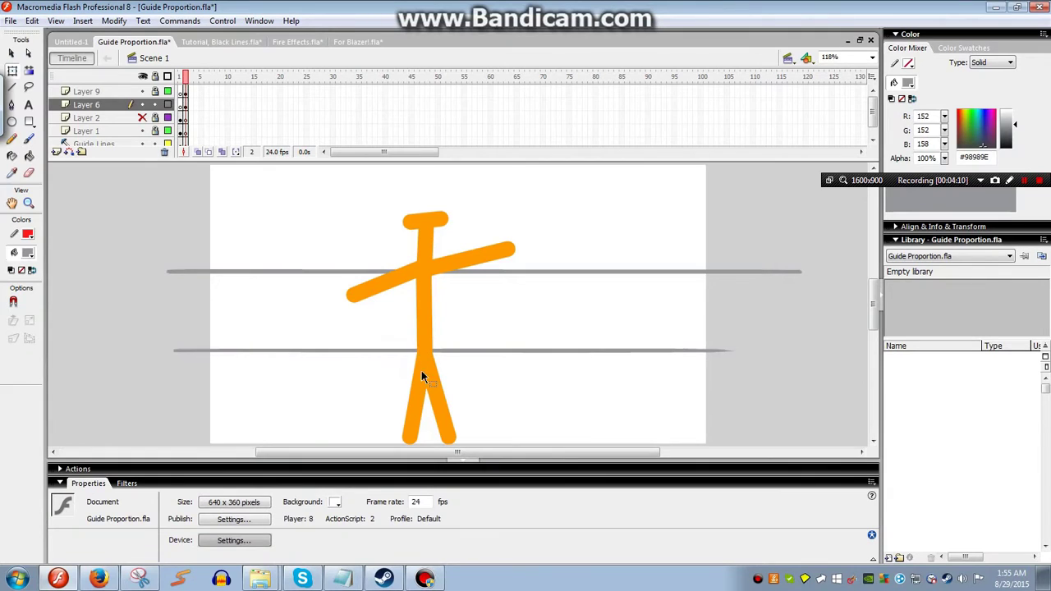
pyautogui.click(400, 352)
pyautogui.press('Up')
pyautogui.press('Up')
pyautogui.press('Up')
pyautogui.press('Up')
pyautogui.press('Up')
pyautogui.press('Up')
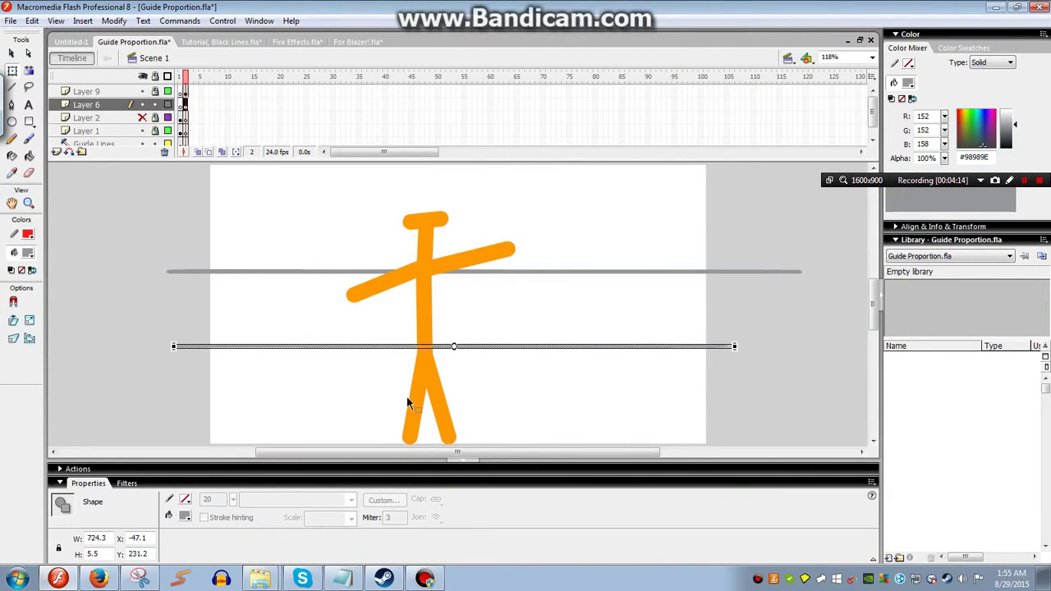
pyautogui.press('Down')
pyautogui.press('Down')
pyautogui.press('Down')
pyautogui.press('Down')
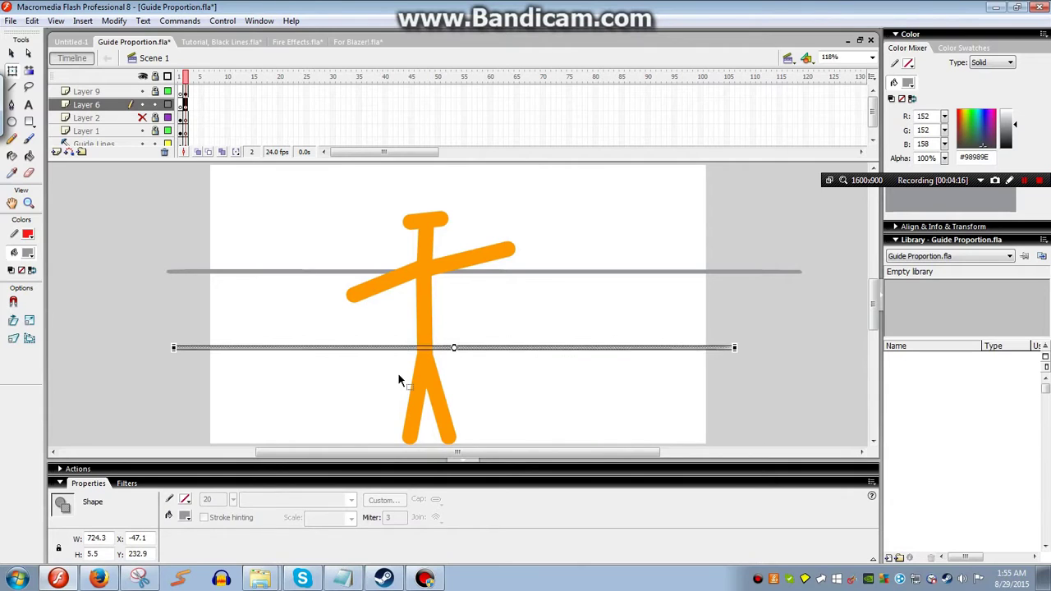
pyautogui.click(371, 321)
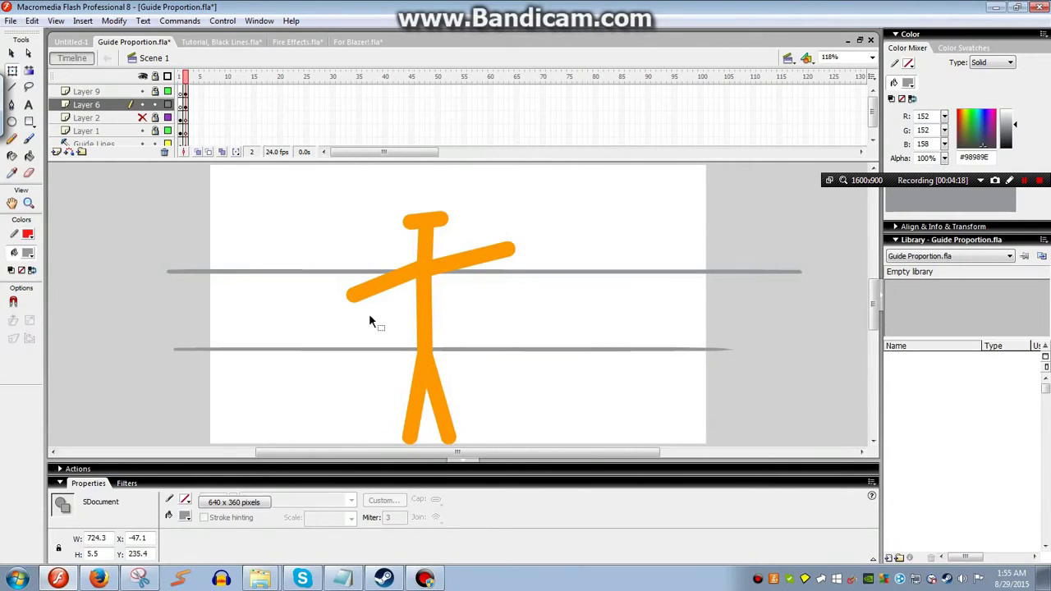
# Nudge the shoulder-level guide line up to Y 117.0
pyautogui.click(246, 272)
pyautogui.press('Up')
pyautogui.press('Up')
pyautogui.press('Up')
pyautogui.press('Up')
pyautogui.press('Up')
pyautogui.press('Up')
pyautogui.press('Up')
pyautogui.press('Up')
pyautogui.press('Up')
pyautogui.press('Up')
pyautogui.press('Up')
pyautogui.press('Up')
pyautogui.press('Up')
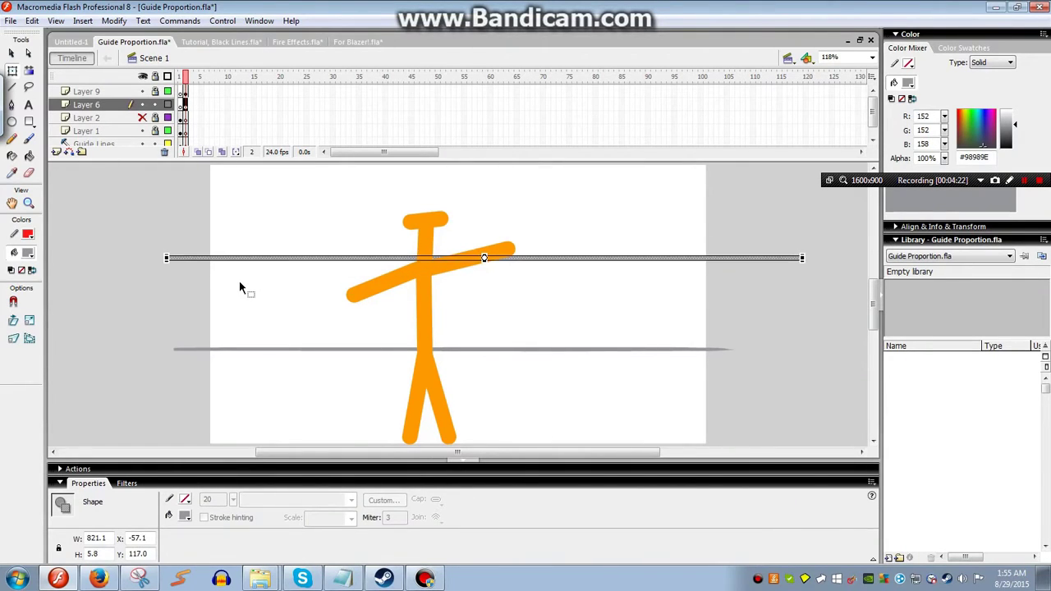
# Brush two gray stick legs beside the orange figure, starting at the hip guide line, one straight down and one raised sideways
pyautogui.click(422, 295)
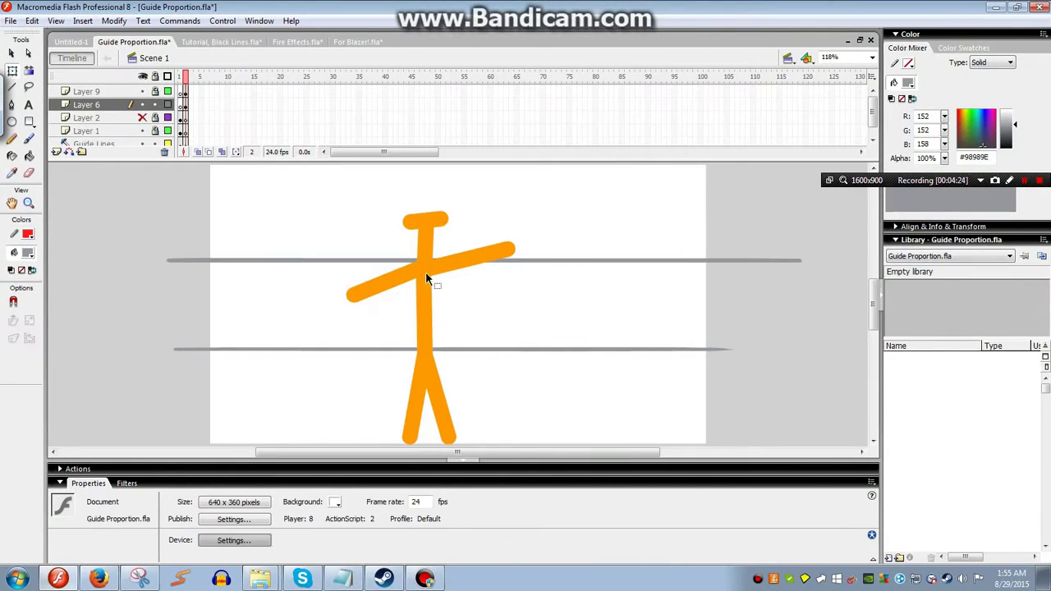
pyautogui.press('b')
pyautogui.hotkey('ctrl', 'z')
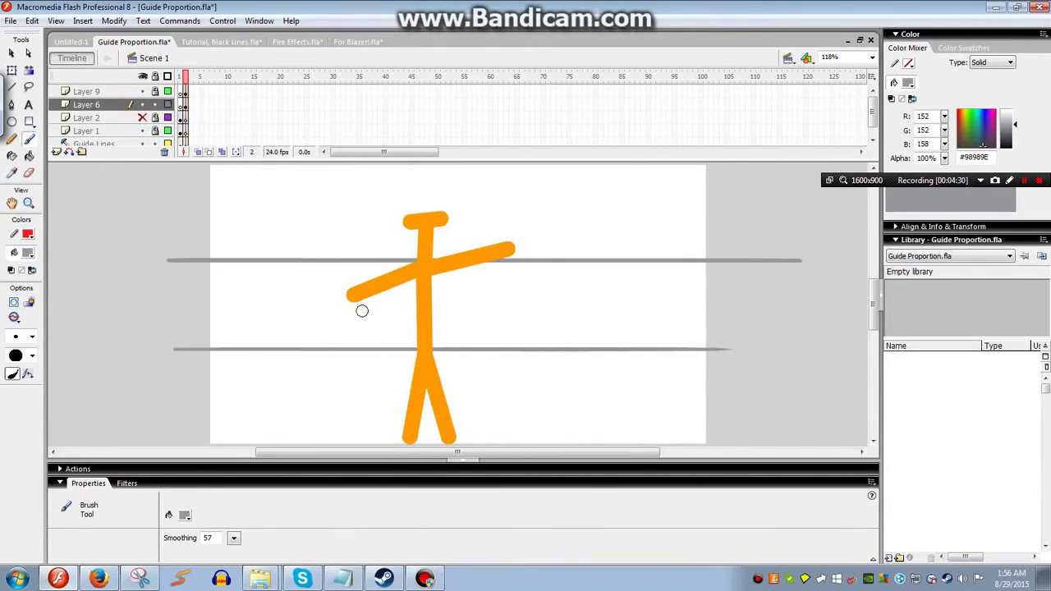
pyautogui.moveTo(321, 348); pyautogui.dragTo(275, 398)
pyautogui.hotkey('ctrl', 'z')
pyautogui.moveTo(319, 351); pyautogui.dragTo(281, 434)
pyautogui.hotkey('ctrl', 'z')
pyautogui.moveTo(318, 352); pyautogui.dragTo(317, 427)
pyautogui.moveTo(318, 352); pyautogui.dragTo(246, 386)
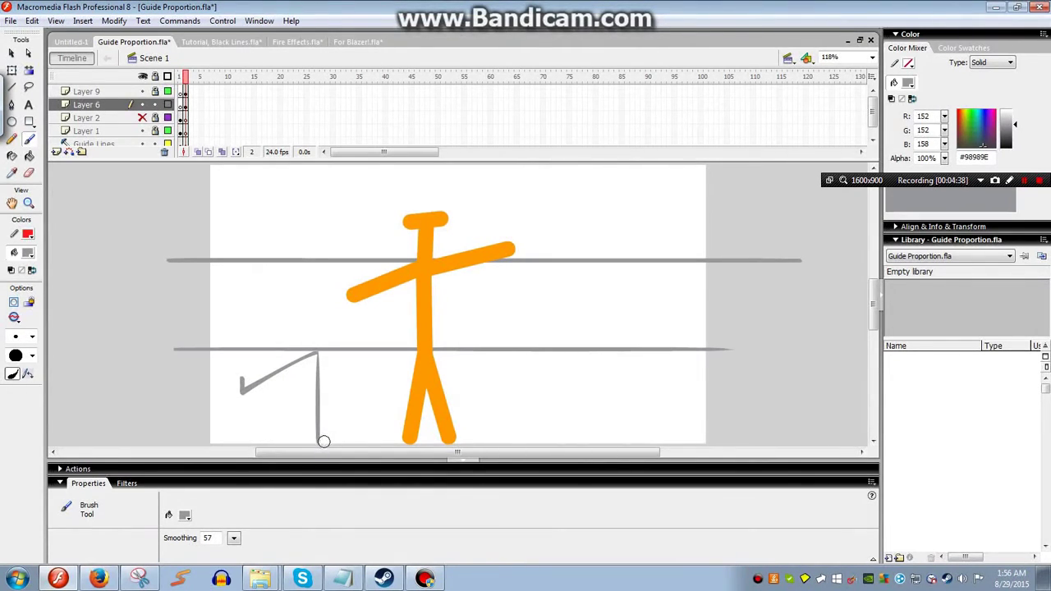
pyautogui.hotkey('ctrl', 'z')
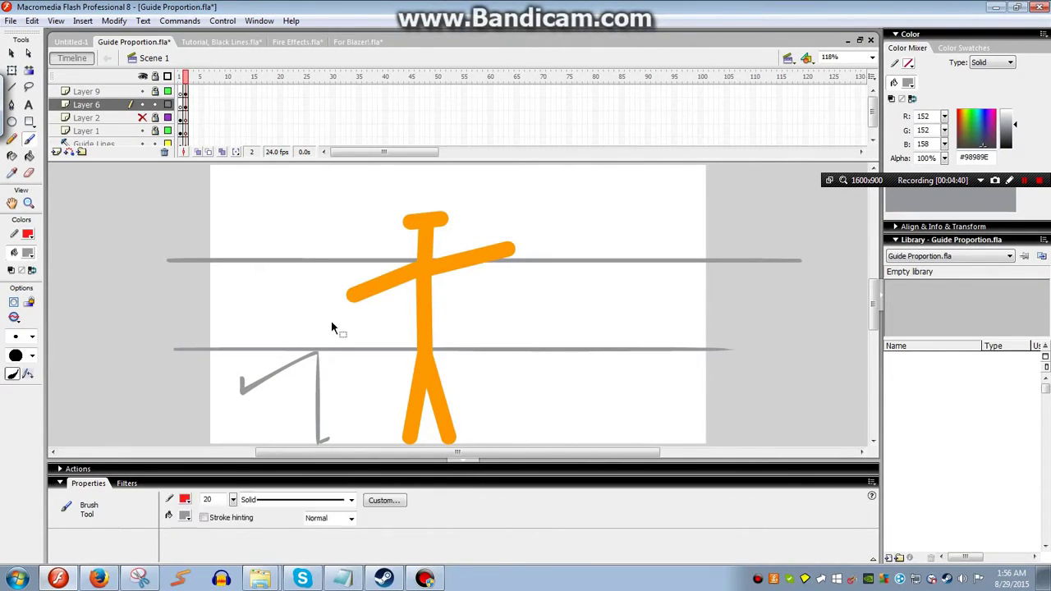
# Brush the torso between the two guide lines, both arms from the shoulder line, and a head stroke above it
pyautogui.moveTo(319, 351)
pyautogui.mouseDown()
pyautogui.moveTo(322, 261)
pyautogui.moveTo(245, 312)
pyautogui.mouseUp()
pyautogui.moveTo(320, 261); pyautogui.dragTo(402, 220)
pyautogui.moveTo(312, 234); pyautogui.dragTo(331, 220)
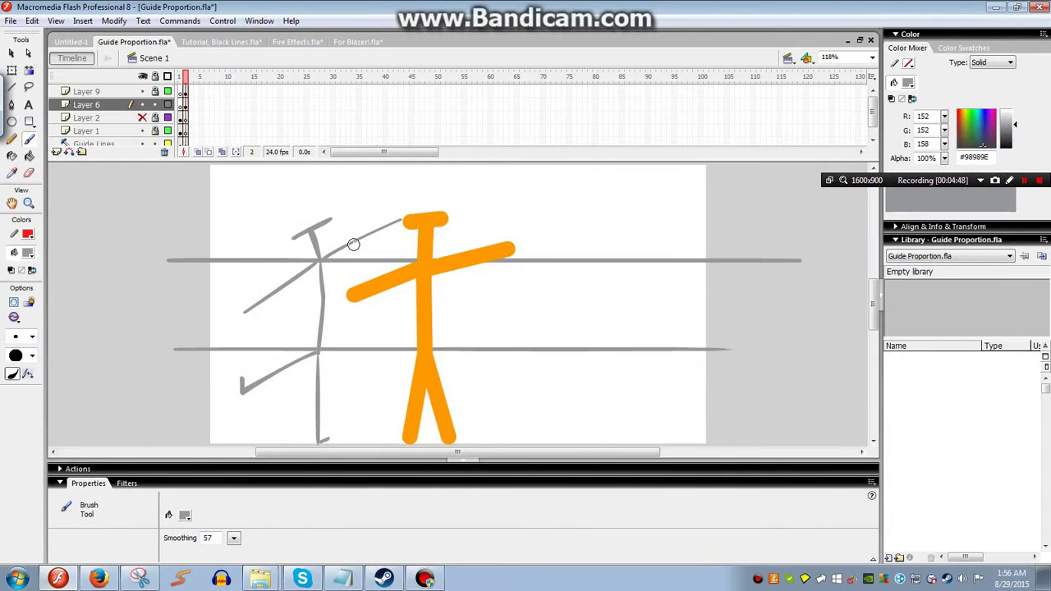
# Trim the outer end of the gray figure's lowered arm and brush a horizontal test stroke across its torso
pyautogui.press('v')
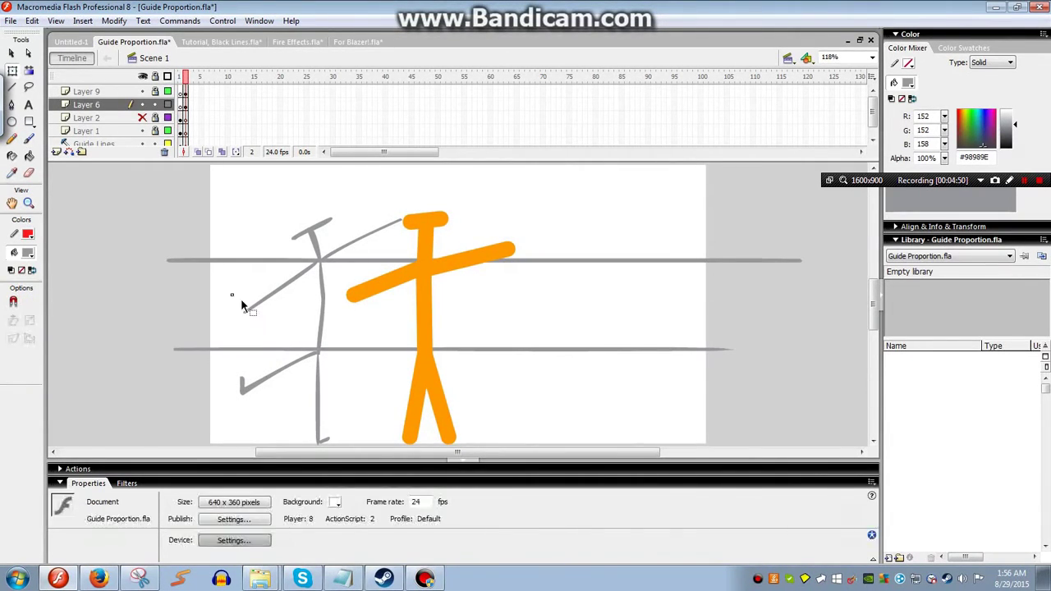
pyautogui.moveTo(241, 299); pyautogui.dragTo(291, 306)
pyautogui.press('Delete')
pyautogui.press('b')
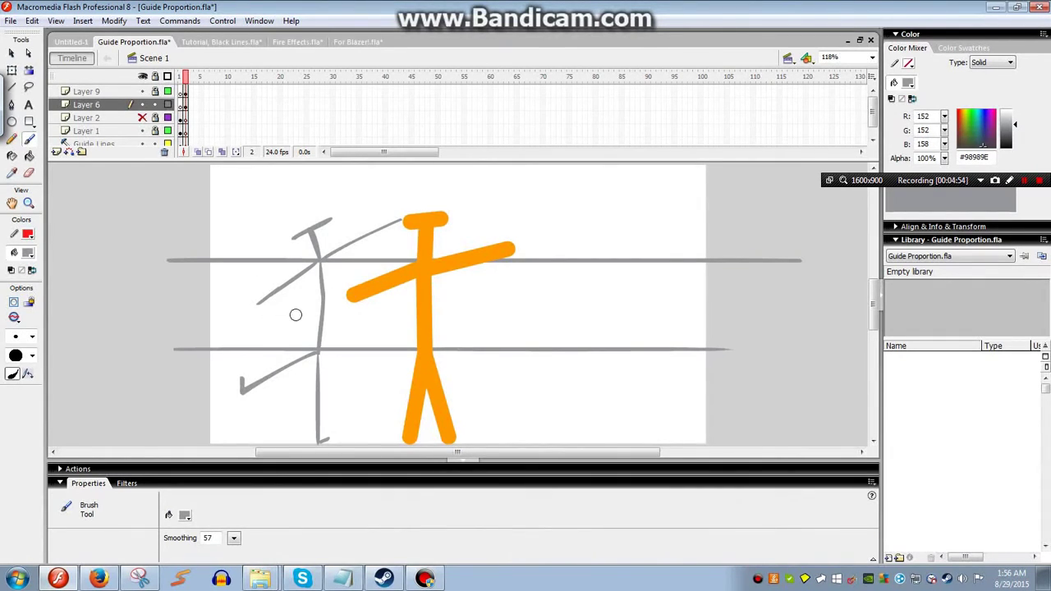
pyautogui.moveTo(289, 305); pyautogui.dragTo(359, 304)
# Undo the gray figure's torso, arm and head strokes back to the legs
pyautogui.hotkey('ctrl', 'z')
pyautogui.hotkey('ctrl', 'z')
pyautogui.hotkey('ctrl', 'z')
pyautogui.hotkey('ctrl', 'z')
pyautogui.hotkey('ctrl', 'z')
pyautogui.hotkey('ctrl', 'z')
pyautogui.hotkey('ctrl', 'z')
pyautogui.hotkey('ctrl', 'z')
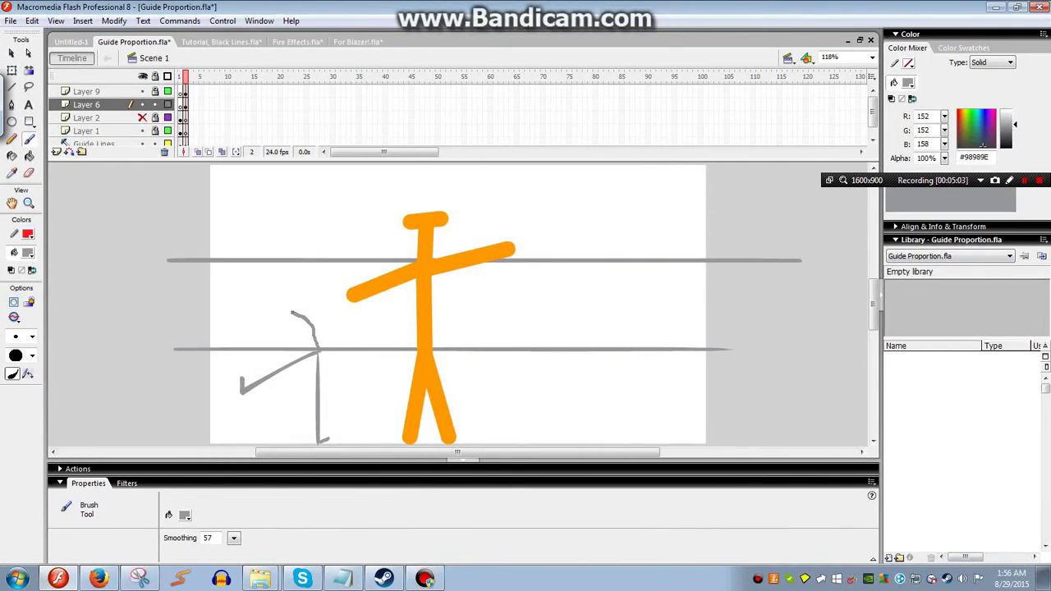
pyautogui.hotkey('ctrl', 'z')
# Sketch a bent-over torso from the gray legs, testing strokes from its shoulder end up to the shoulder guide line
pyautogui.moveTo(292, 313)
pyautogui.mouseDown()
pyautogui.moveTo(314, 331)
pyautogui.moveTo(270, 295)
pyautogui.moveTo(333, 263)
pyautogui.mouseUp()
pyautogui.hotkey('ctrl', 'z')
pyautogui.moveTo(273, 296); pyautogui.dragTo(331, 266)
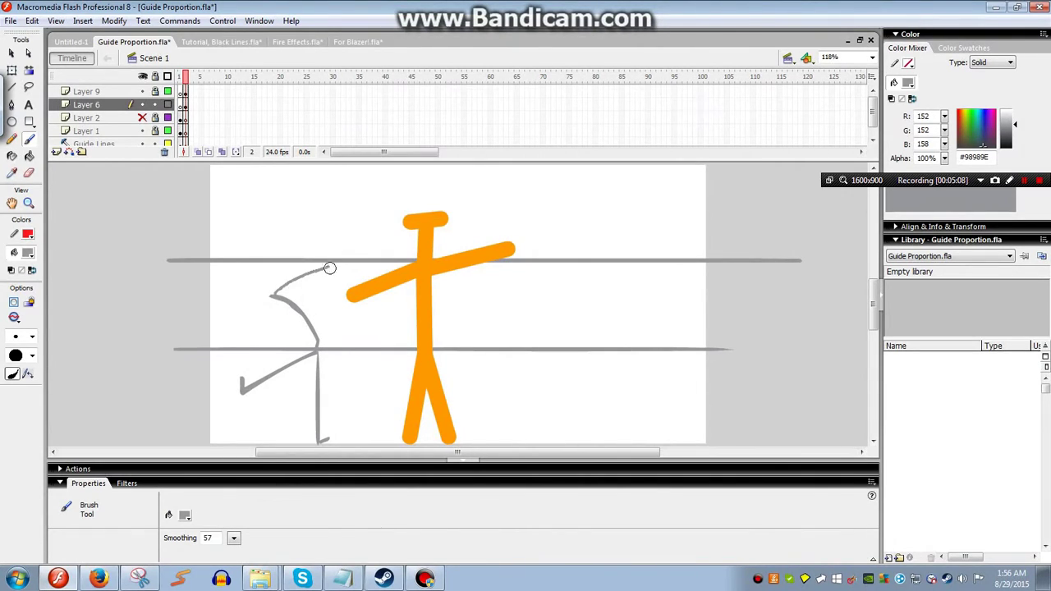
pyautogui.hotkey('ctrl', 'z')
pyautogui.moveTo(270, 295)
pyautogui.mouseDown()
pyautogui.moveTo(319, 265)
pyautogui.moveTo(320, 338)
pyautogui.mouseUp()
pyautogui.hotkey('ctrl', 'z')
pyautogui.moveTo(324, 263)
pyautogui.mouseDown()
pyautogui.moveTo(270, 296)
pyautogui.moveTo(325, 263)
pyautogui.mouseUp()
pyautogui.hotkey('ctrl', 'z')
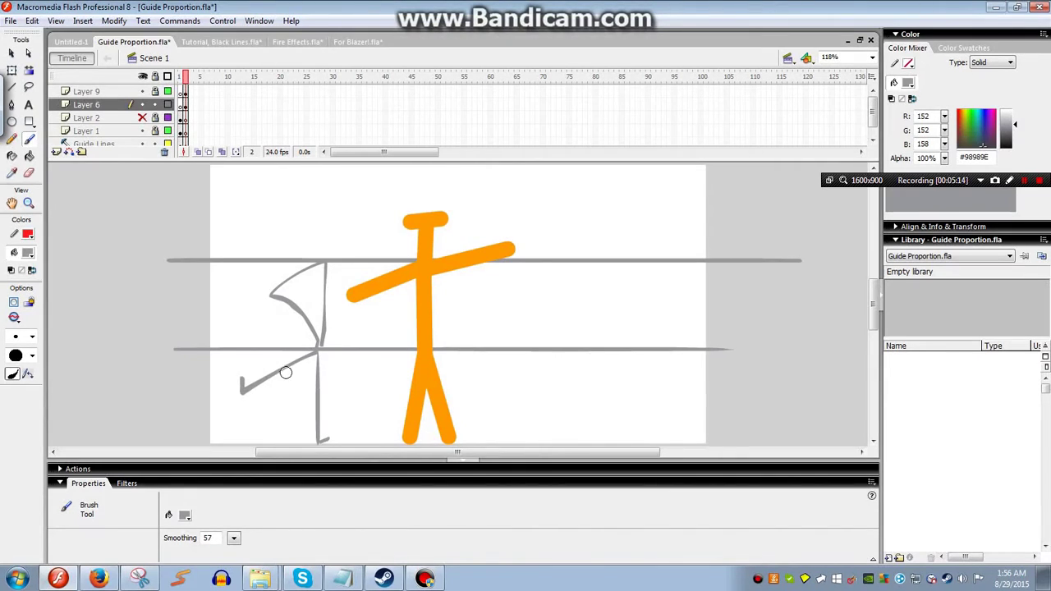
pyautogui.hotkey('ctrl', 'z')
pyautogui.hotkey('ctrl', 'z')
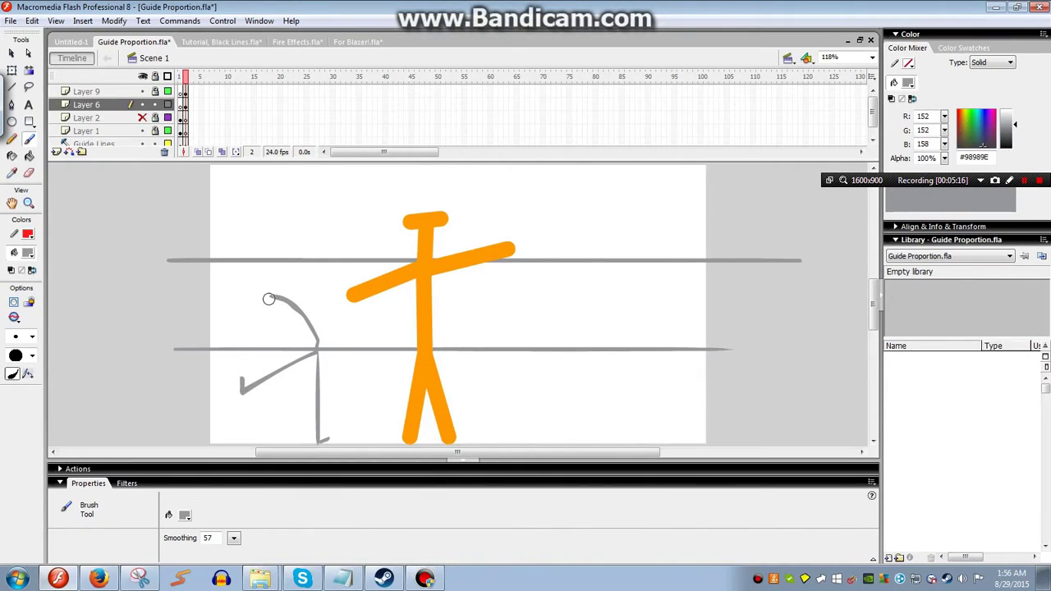
pyautogui.moveTo(268, 299); pyautogui.dragTo(346, 260)
pyautogui.moveTo(271, 296)
pyautogui.mouseDown()
pyautogui.moveTo(216, 291)
pyautogui.moveTo(272, 297)
pyautogui.moveTo(272, 269)
pyautogui.mouseUp()
# Undo all strokes of the bent gray figure, including its legs
pyautogui.hotkey('ctrl', 'z')
pyautogui.hotkey('ctrl', 'z')
pyautogui.hotkey('ctrl', 'z')
pyautogui.hotkey('ctrl', 'z')
pyautogui.hotkey('ctrl', 'z')
pyautogui.hotkey('ctrl', 'z')
pyautogui.hotkey('ctrl', 'z')
pyautogui.hotkey('ctrl', 'z')
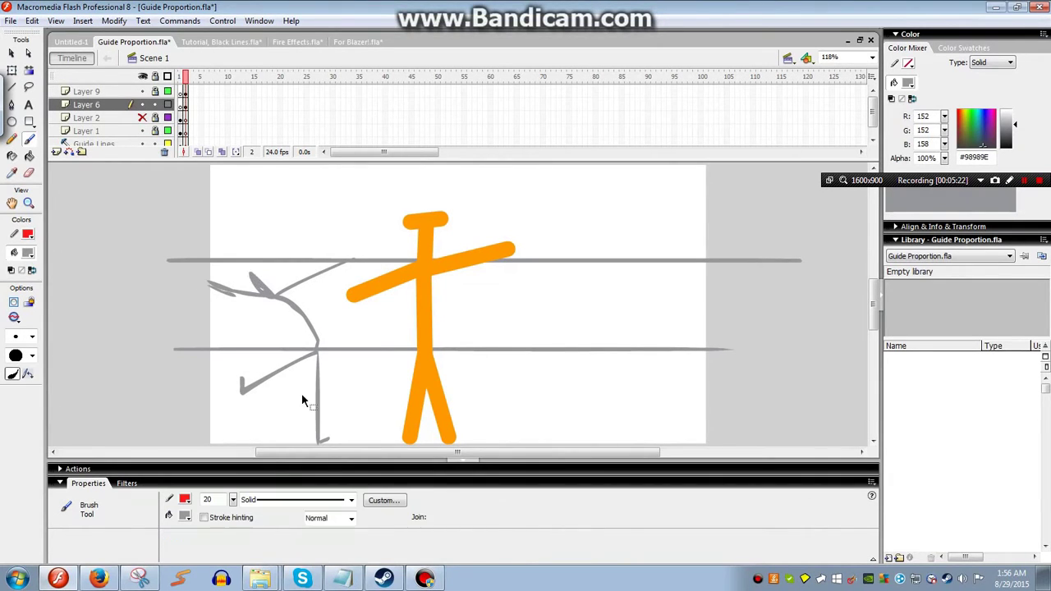
pyautogui.hotkey('ctrl', 'z')
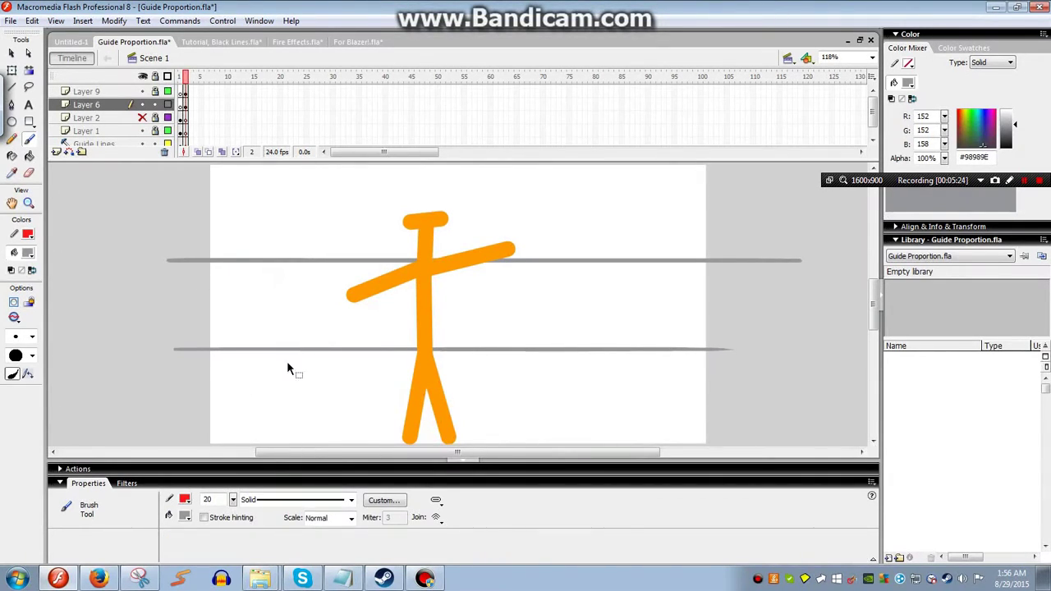
# Compare the figures on frames 1 and 2, and turn Layer 6 into a guide layer
pyautogui.press('.')
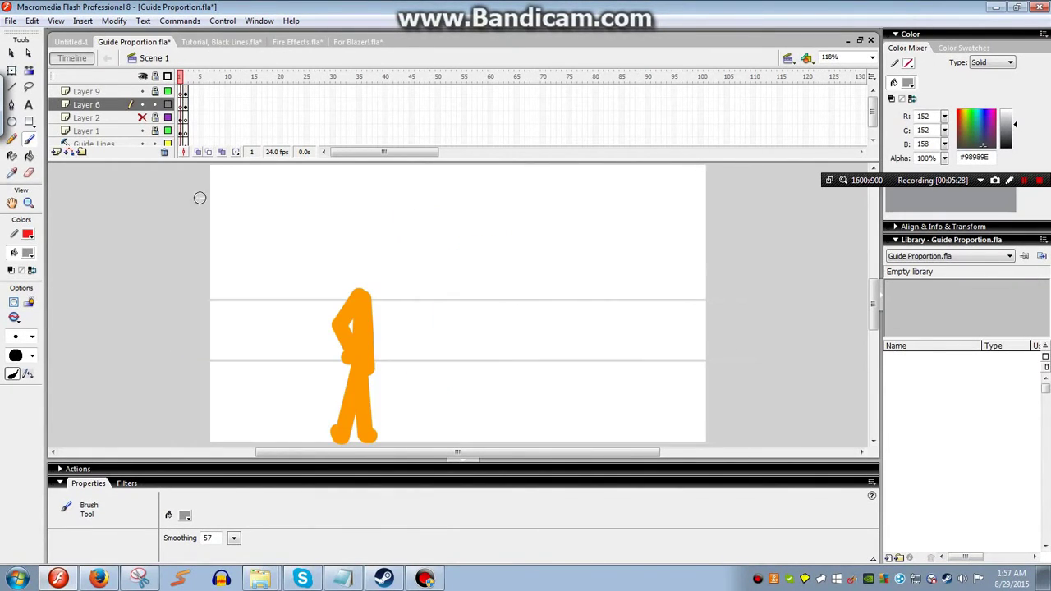
pyautogui.press('.')
pyautogui.press('.')
pyautogui.rightClick(110, 105)
pyautogui.click(159, 195)
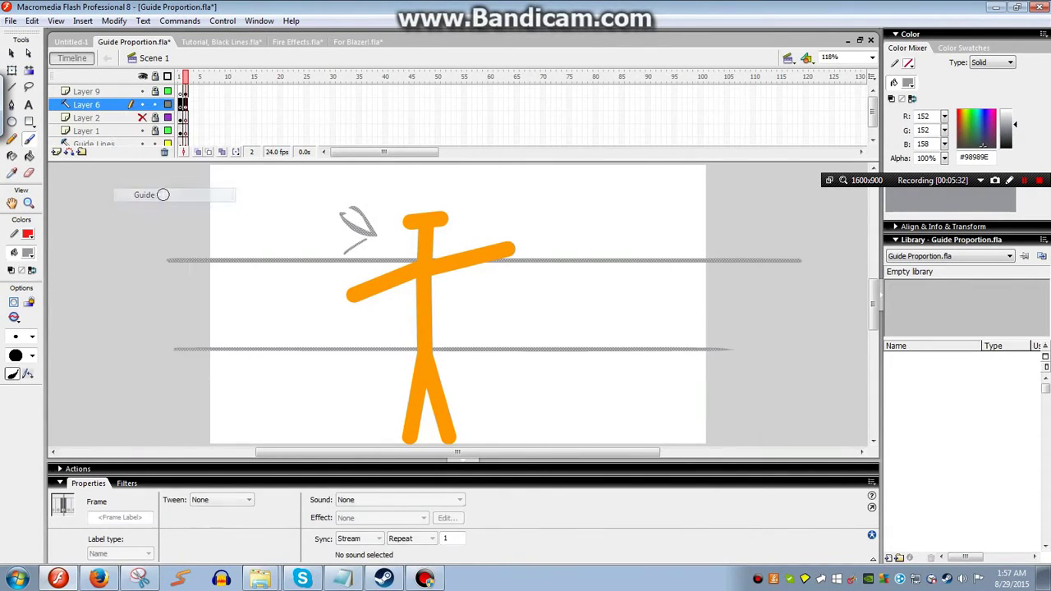
pyautogui.press('.')
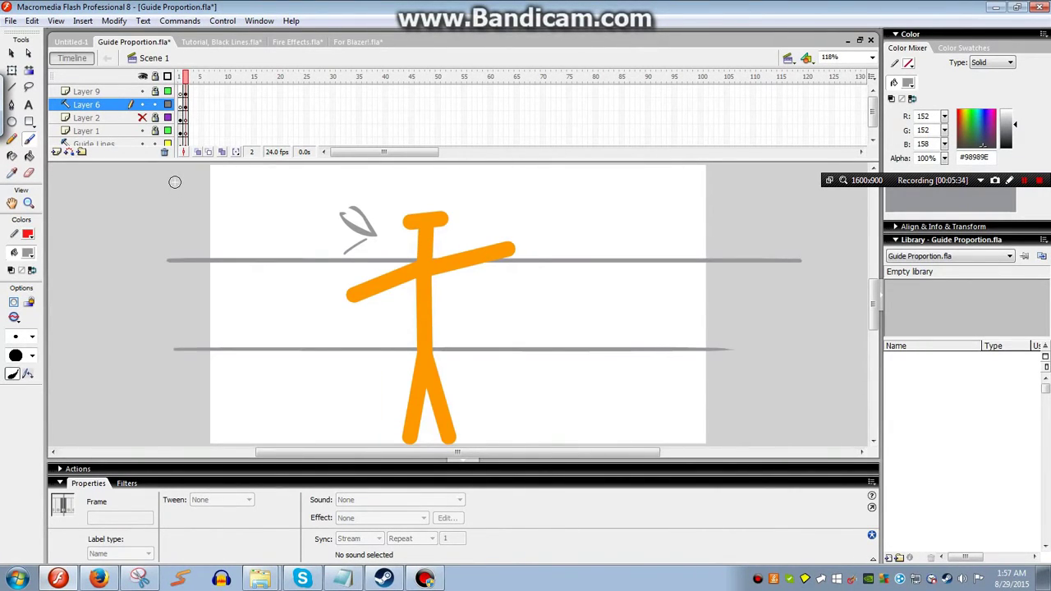
# Delete the gray scribble and both guide lines from frame 2 of Layer 6
pyautogui.press('v')
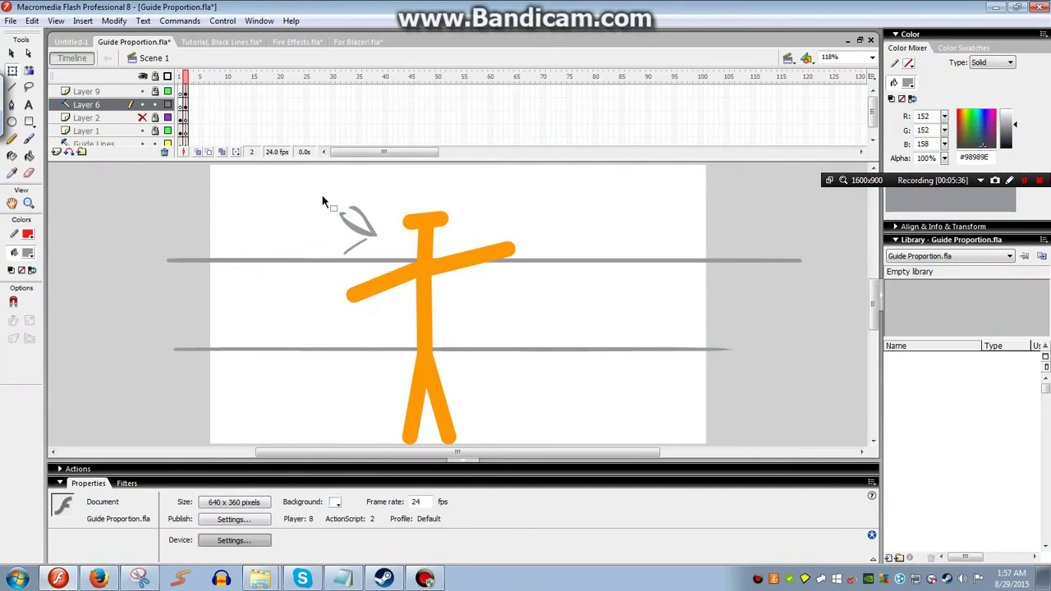
pyautogui.moveTo(321, 195); pyautogui.dragTo(389, 267)
pyautogui.press('Delete')
pyautogui.click(287, 261)
pyautogui.press('Delete')
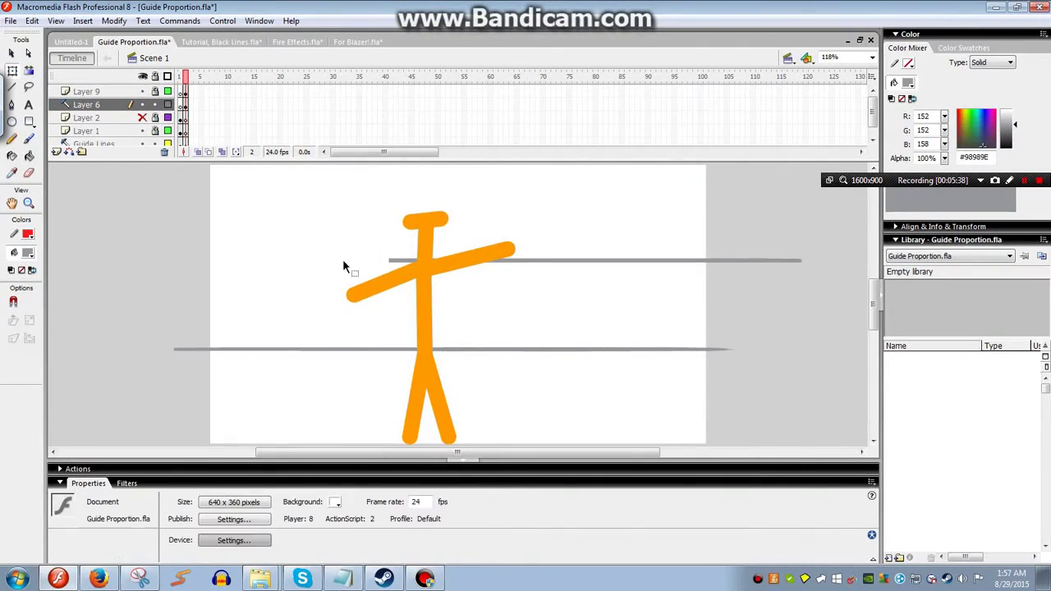
pyautogui.click(395, 261)
pyautogui.press('Delete')
pyautogui.click(378, 349)
pyautogui.press('Delete')
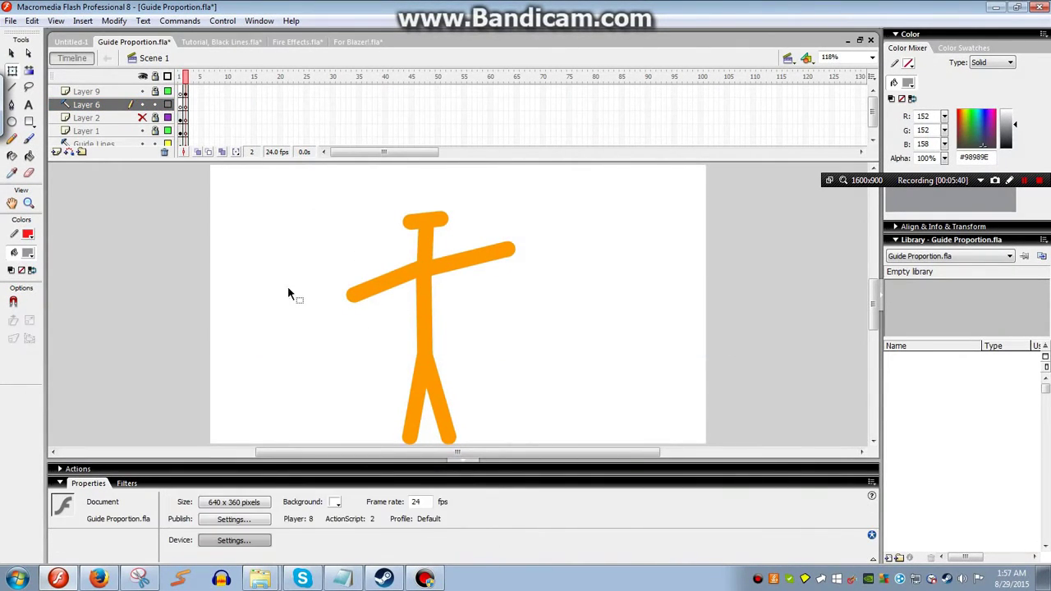
# Add a static text box reading "Sassy McTee" beside the orange figure's head
pyautogui.press('b')
pyautogui.press('y')
pyautogui.press('t')
pyautogui.moveTo(464, 175); pyautogui.dragTo(574, 206)
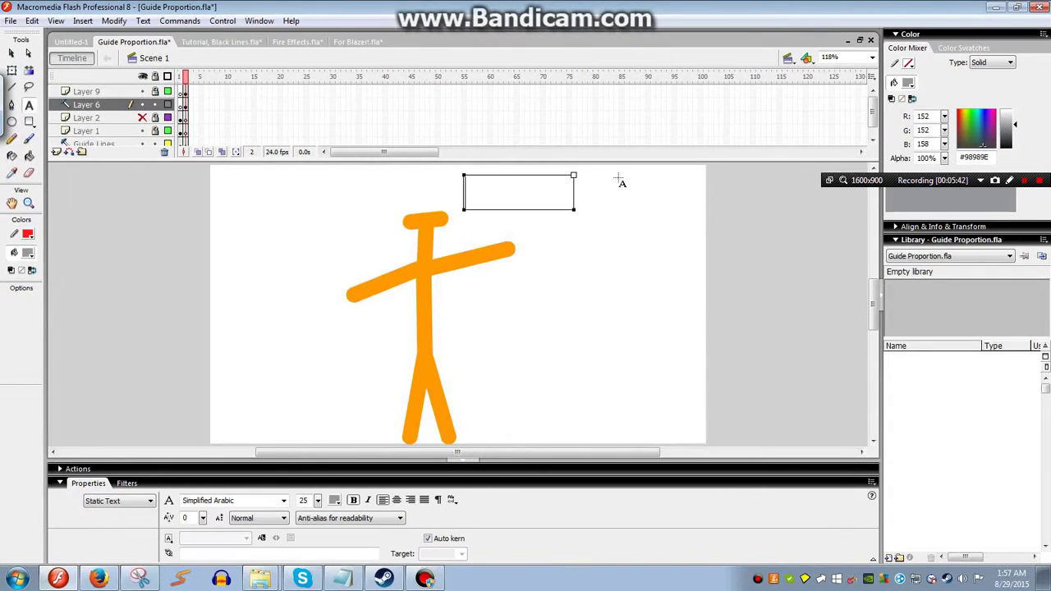
pyautogui.write('Sassy Mc')
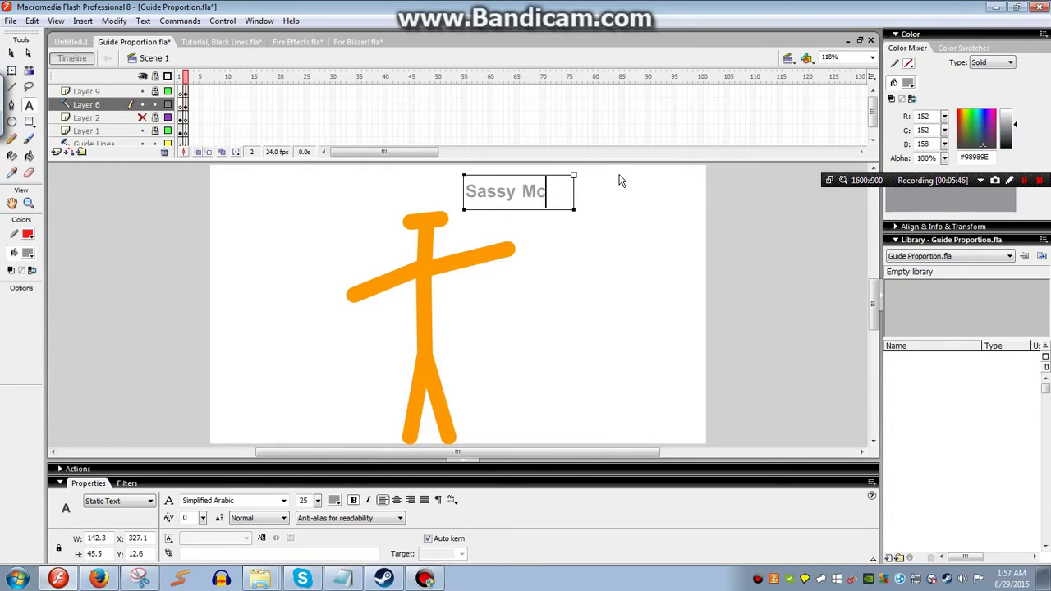
pyautogui.write('Gee')
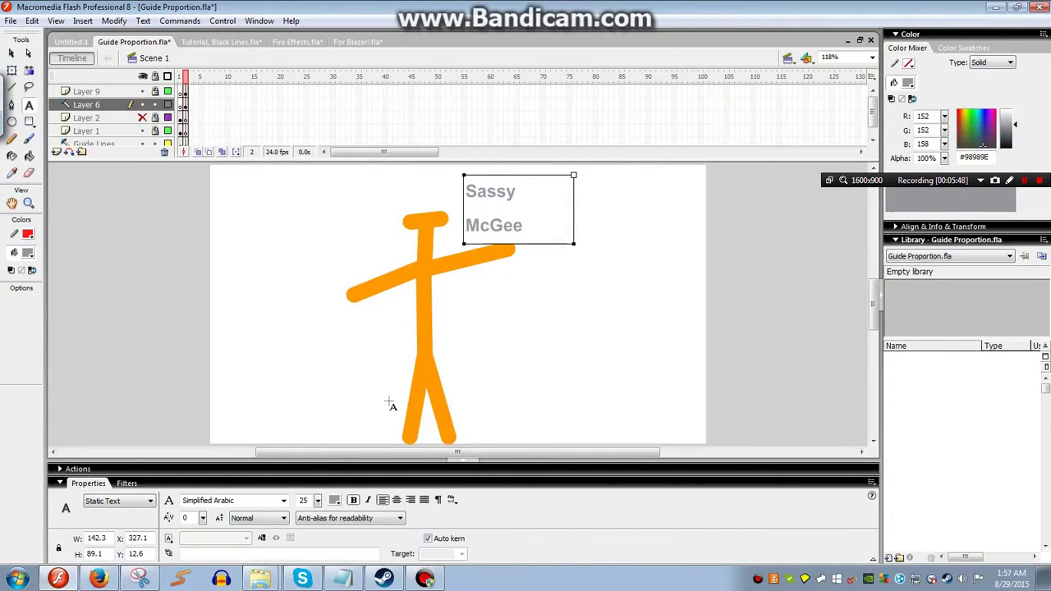
pyautogui.press('BackSpace')
pyautogui.press('BackSpace')
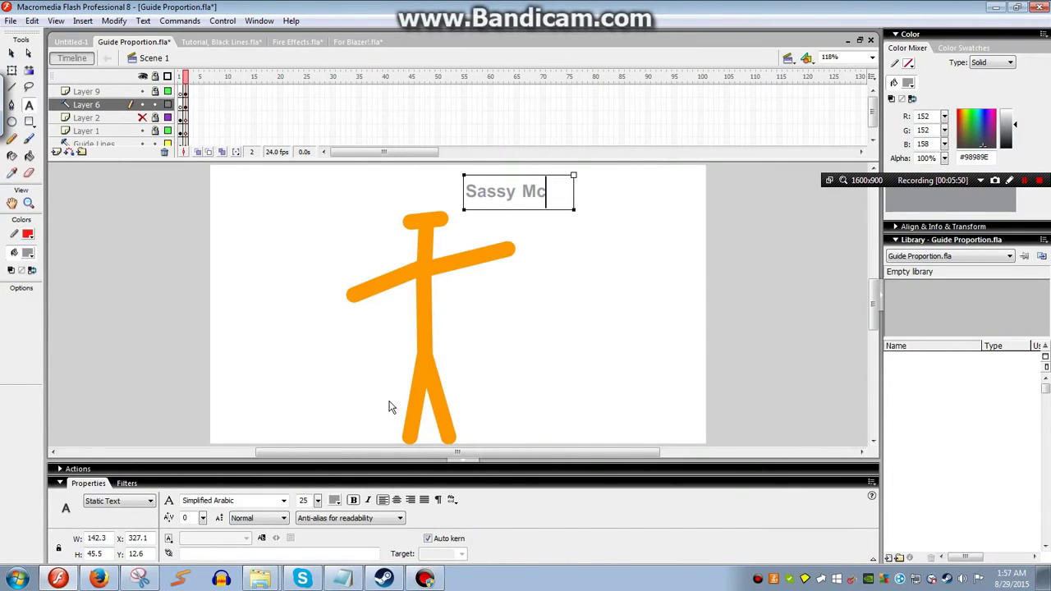
pyautogui.write('ee')
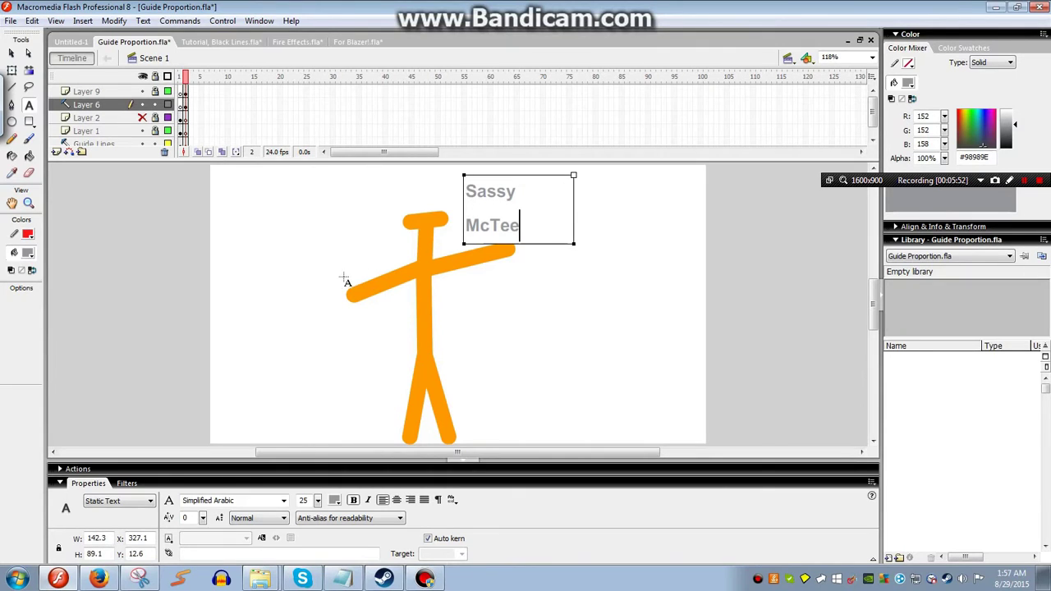
# Break the text apart twice into plain shapes and deselect it
pyautogui.hotkey('ctrl', 'a')
pyautogui.hotkey('ctrl', 'b')
pyautogui.hotkey('ctrl', 'b')
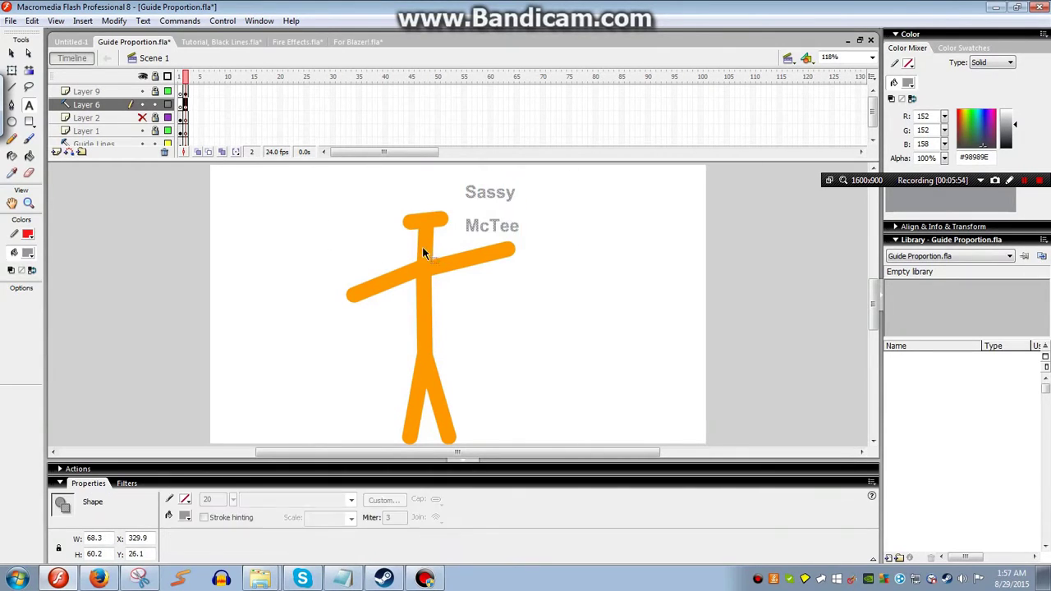
pyautogui.press('q')
pyautogui.click(255, 347)
pyautogui.press('b')
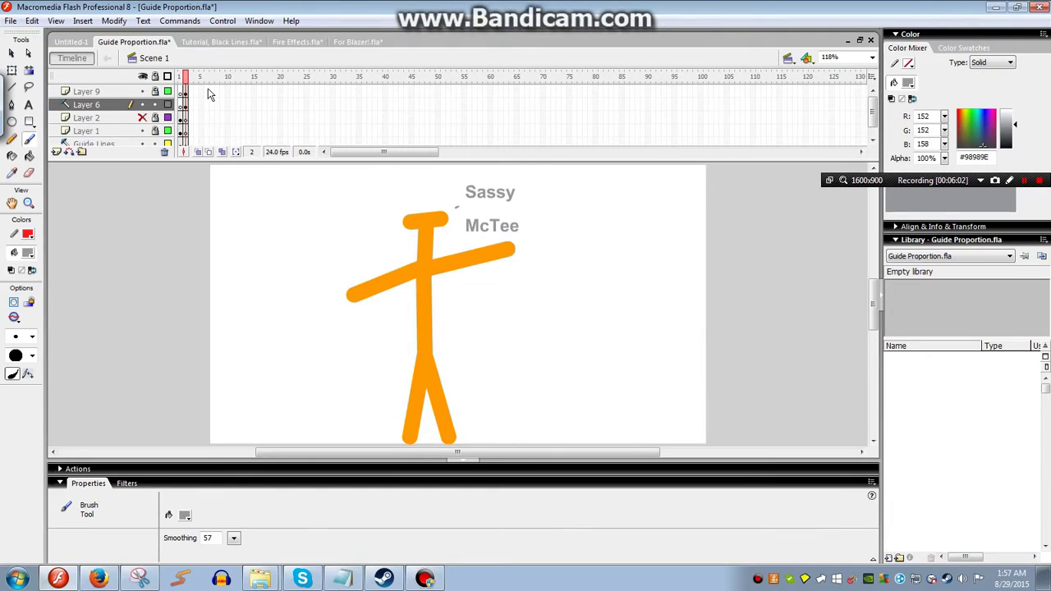
# Return to frame 1, switch to the Tutorial, Black Lines.fla document and play its animation from frame 1
pyautogui.press(',')
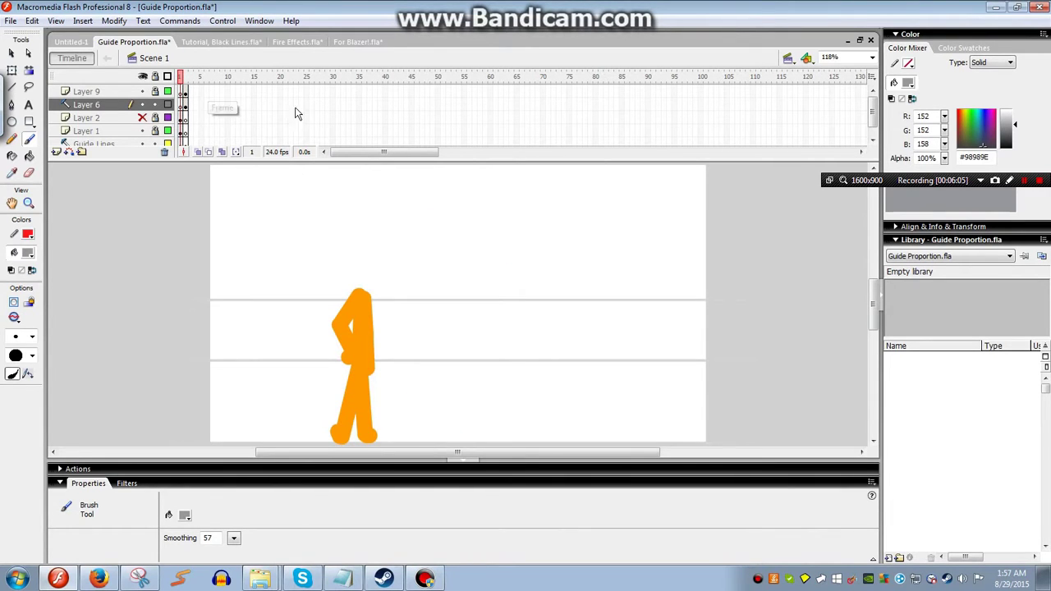
pyautogui.click(236, 42)
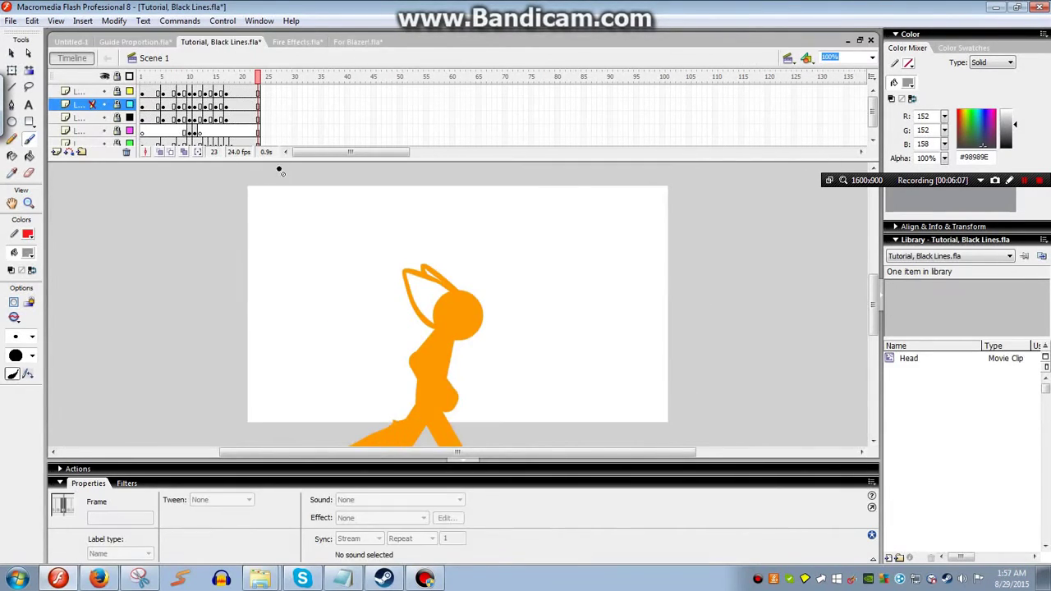
pyautogui.click(144, 105)
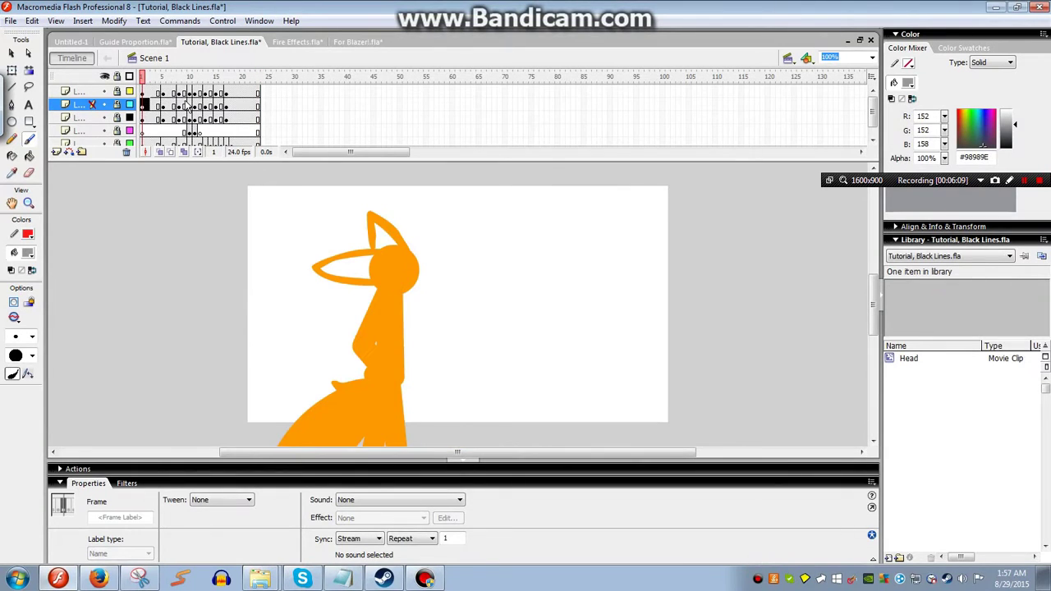
pyautogui.press('Return')
pyautogui.press('Return')
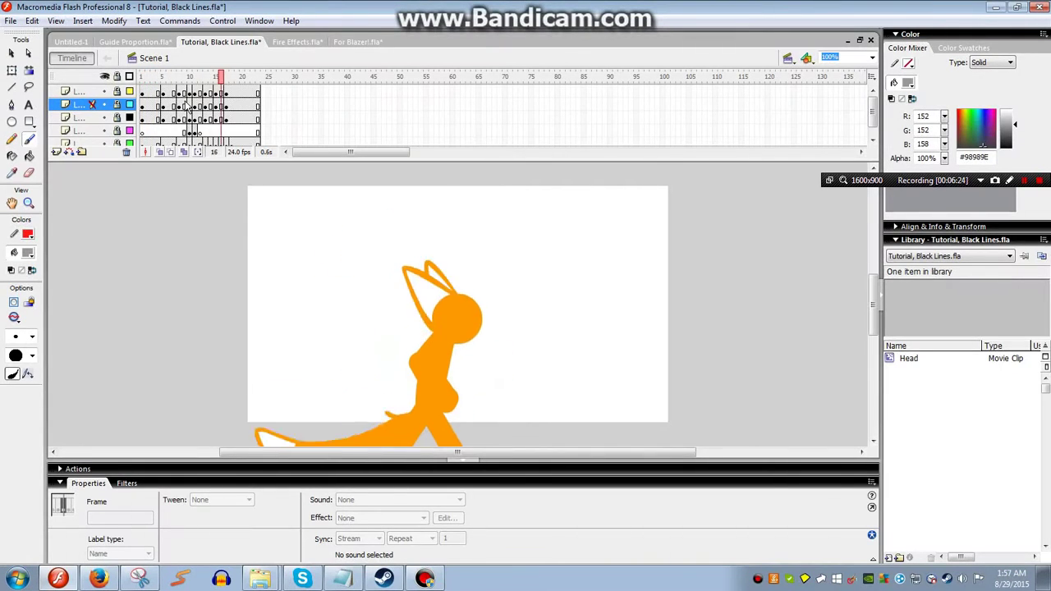
# Unlock all layers and brush a gray arrow pointing at the character's ears on frame 1 of the top layer
pyautogui.click(117, 78)
pyautogui.click(143, 91)
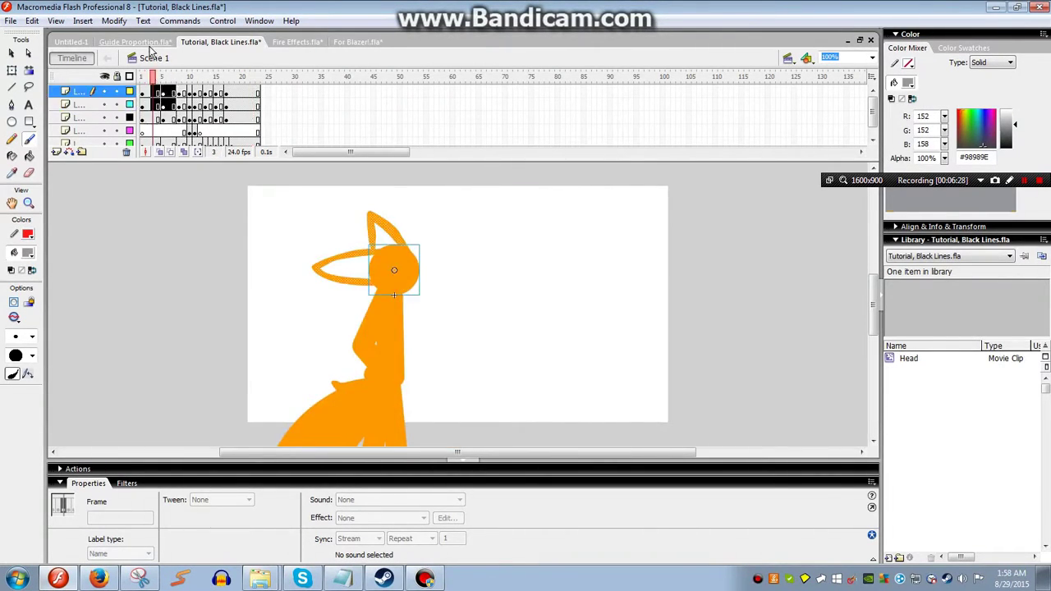
pyautogui.moveTo(143, 84)
pyautogui.mouseDown()
pyautogui.moveTo(238, 81)
pyautogui.moveTo(135, 78)
pyautogui.mouseUp()
pyautogui.click(178, 117)
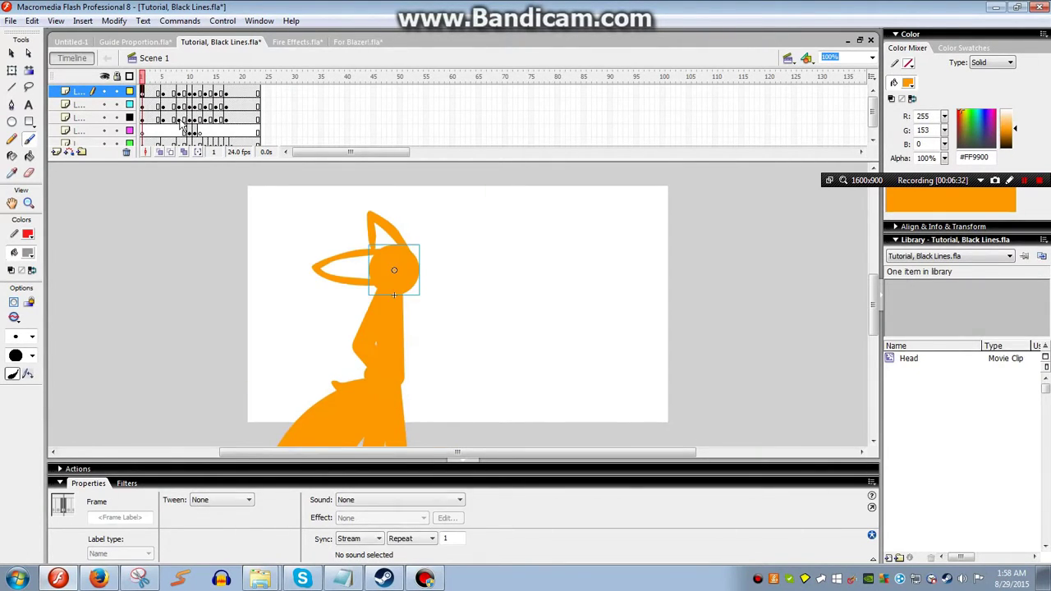
pyautogui.click(144, 92)
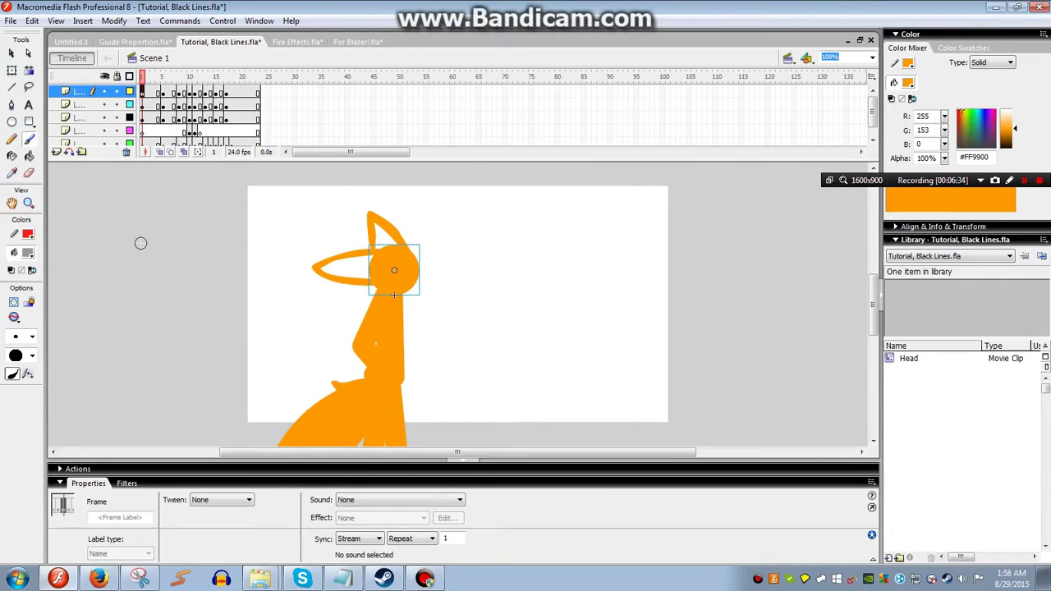
pyautogui.moveTo(246, 221)
pyautogui.mouseDown()
pyautogui.moveTo(290, 244)
pyautogui.moveTo(267, 251)
pyautogui.mouseUp()
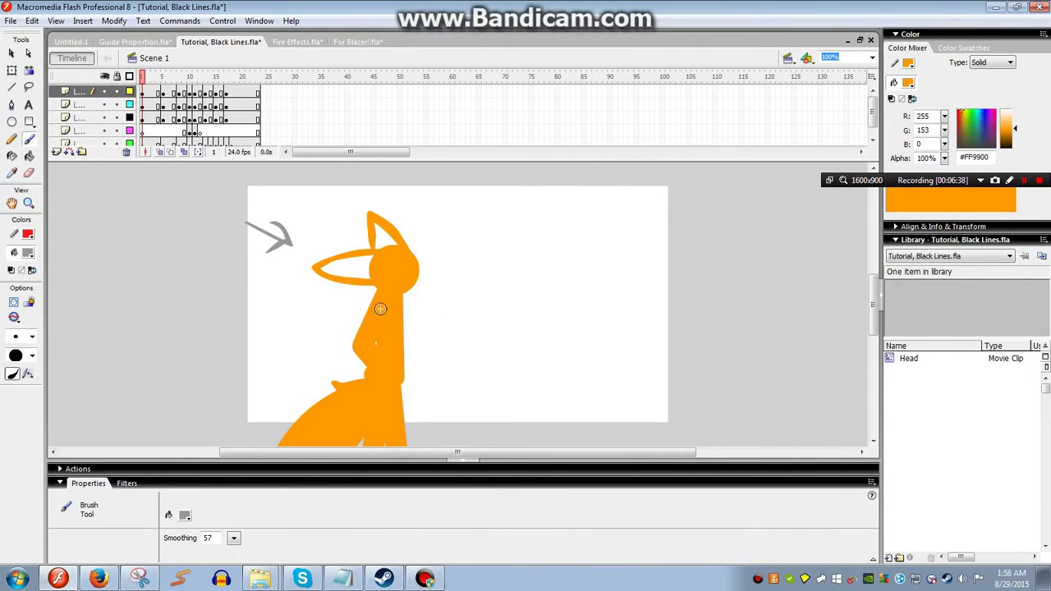
pyautogui.press('s')
pyautogui.press('q')
pyautogui.click(359, 252)
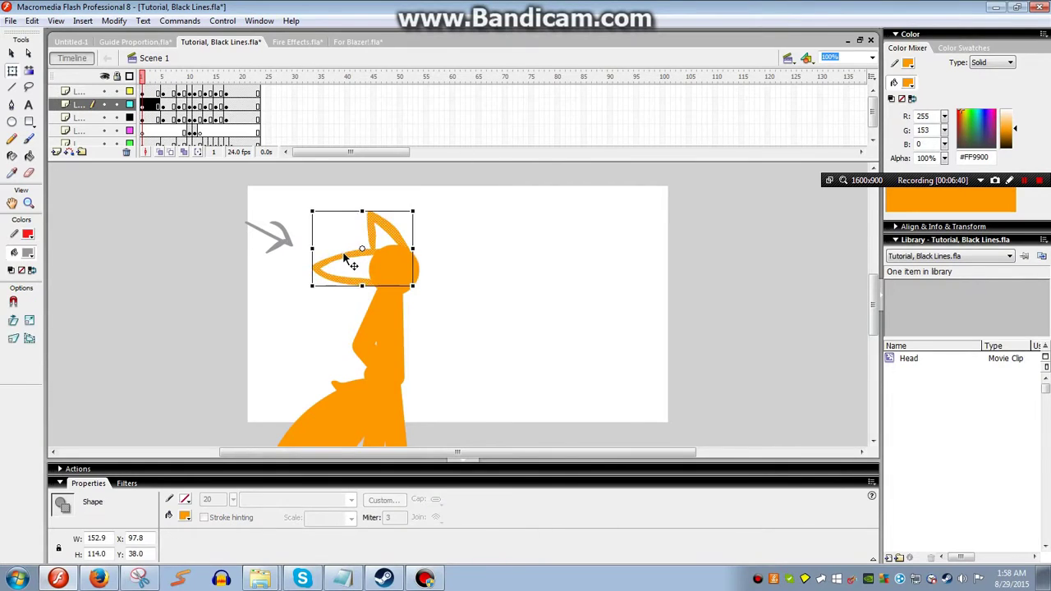
pyautogui.press('s')
pyautogui.click(357, 252)
pyautogui.press('q')
pyautogui.click(355, 255)
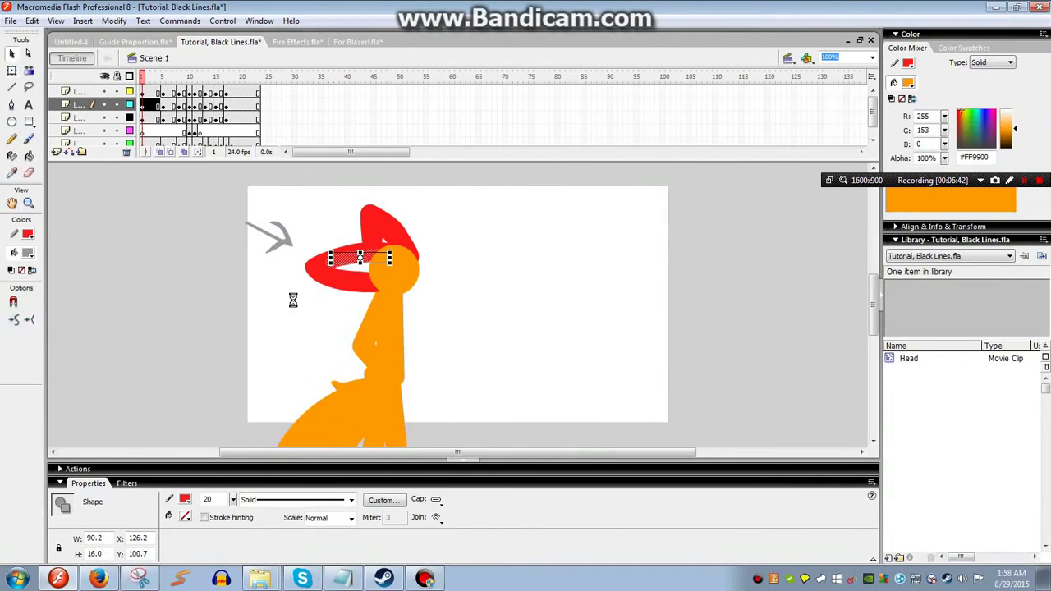
pyautogui.hotkey('ctrl', 'z')
# Outline the character's ears on frame 1 with the Ink Bottle, using a black solid stroke of height 3
pyautogui.press('s')
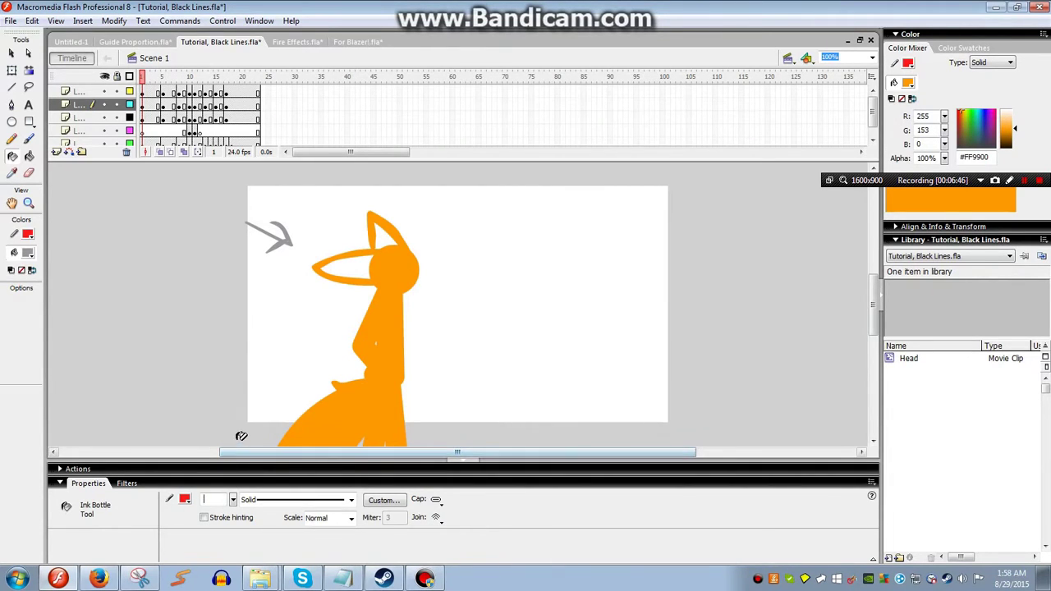
pyautogui.click(185, 499)
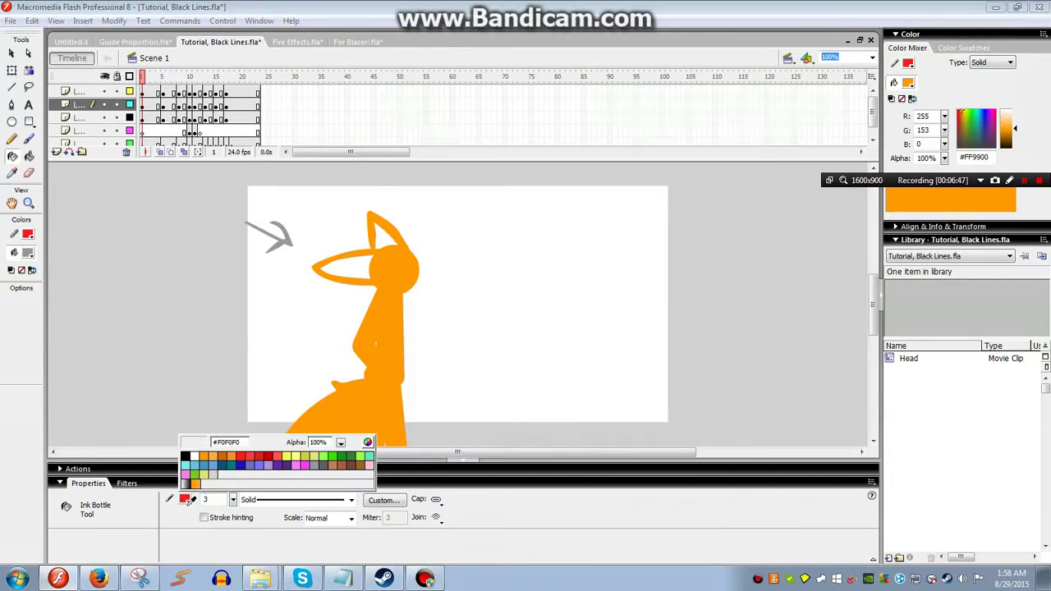
pyautogui.click(185, 452)
pyautogui.click(343, 279)
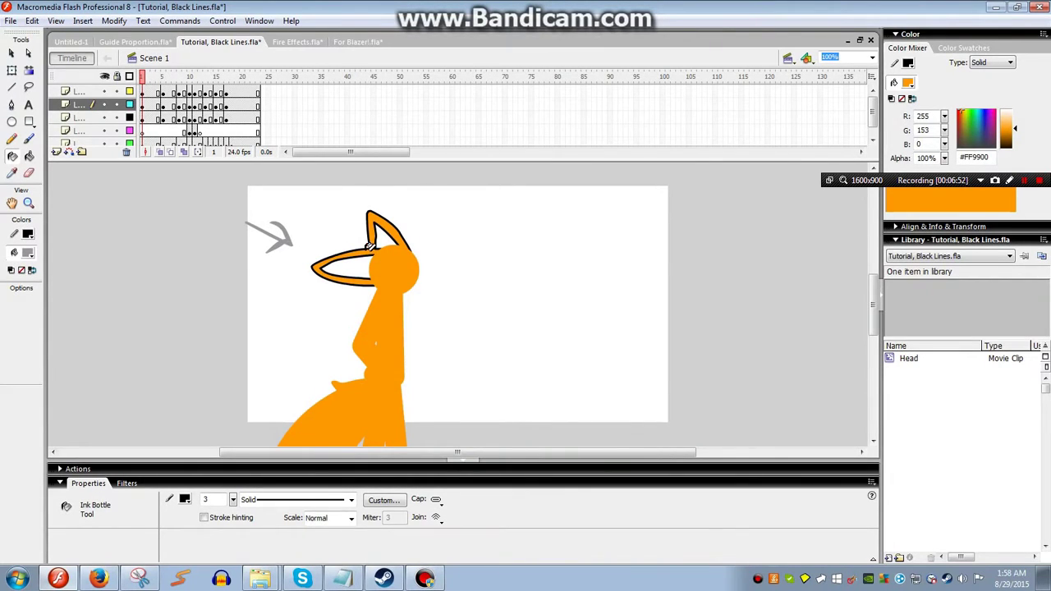
# Step forward through the frames and continue applying the black outline to the ears
pyautogui.press('.')
pyautogui.press('.')
pyautogui.press('.')
pyautogui.press('.')
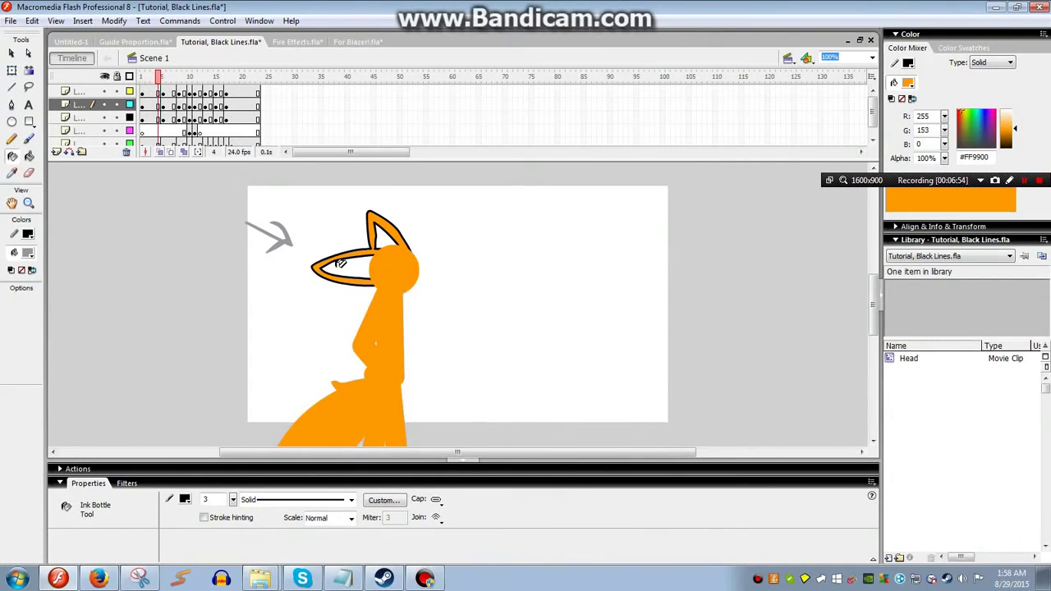
pyautogui.click(366, 249)
pyautogui.press('.')
pyautogui.press('.')
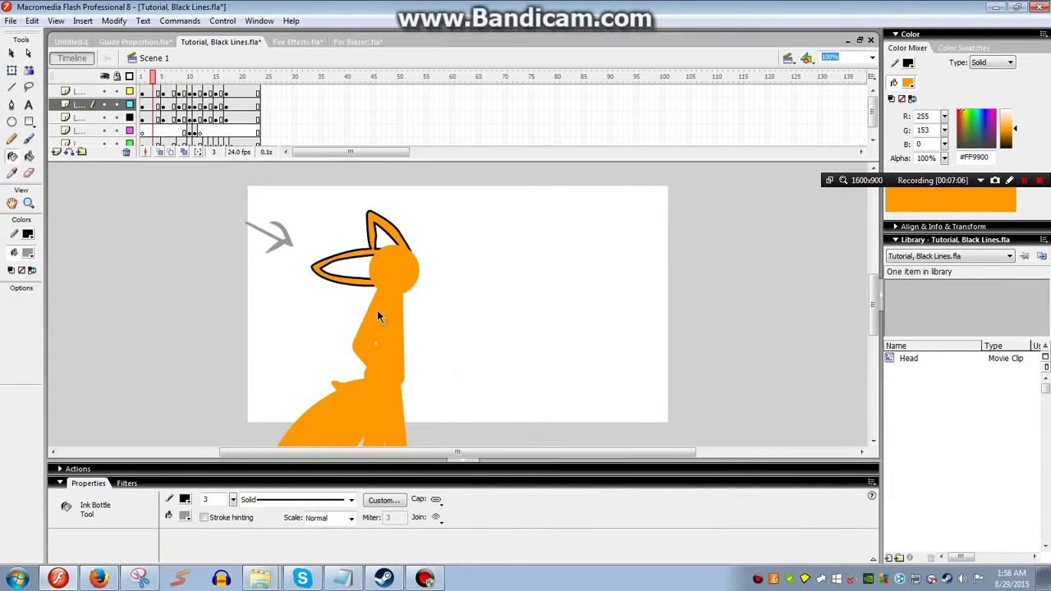
# Play the animation, then copy all frames from 1 to 23 on every layer
pyautogui.click(151, 93)
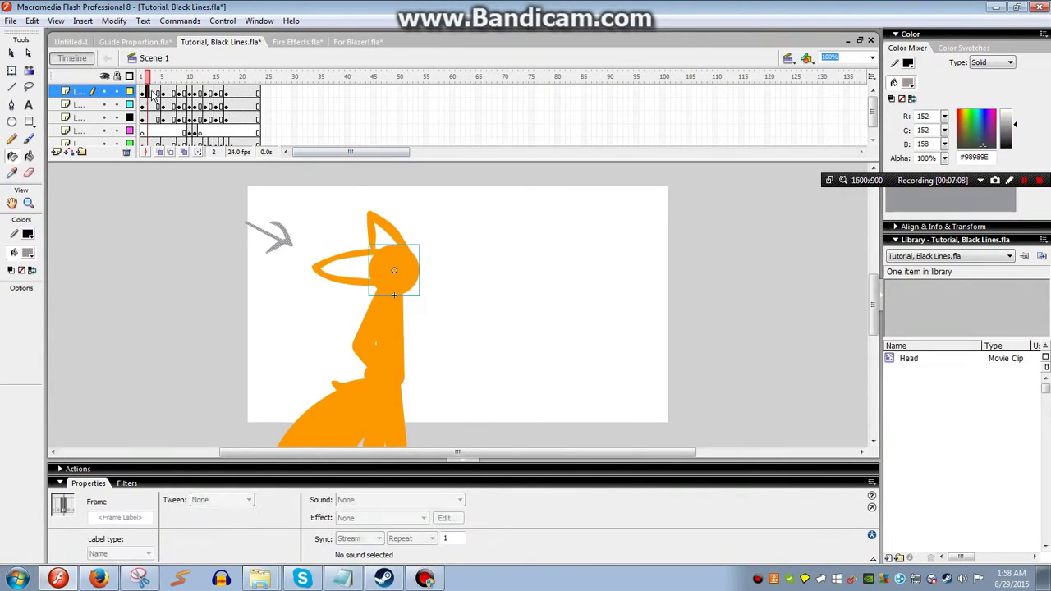
pyautogui.press('Return')
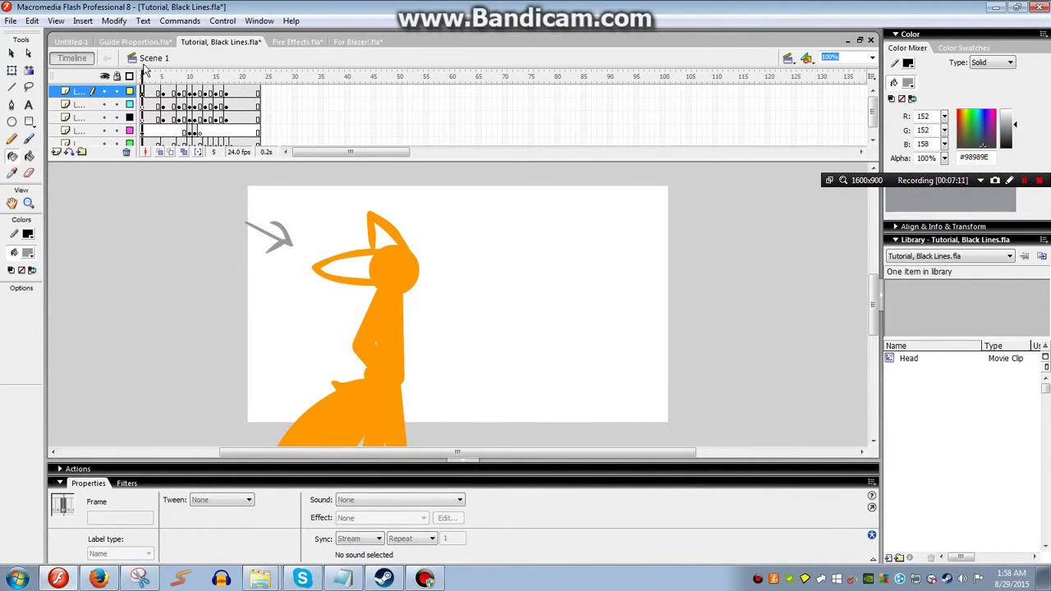
pyautogui.moveTo(143, 92); pyautogui.dragTo(258, 167)
pyautogui.rightClick(205, 132)
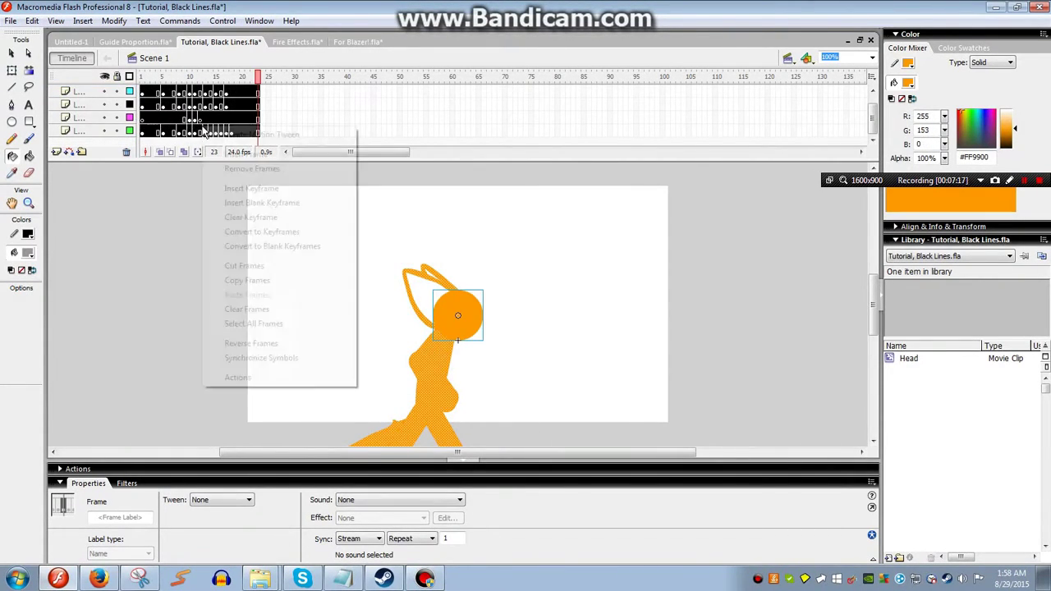
pyautogui.click(257, 280)
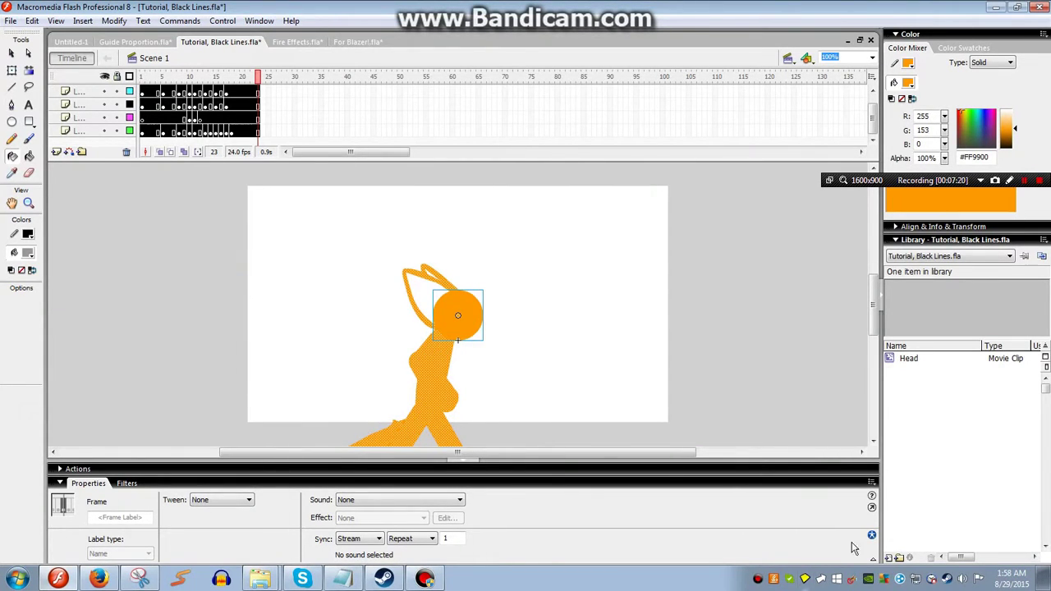
# Create a movie clip named Symbol 1, paste the copied frames into it and return to Scene 1
pyautogui.click(890, 558)
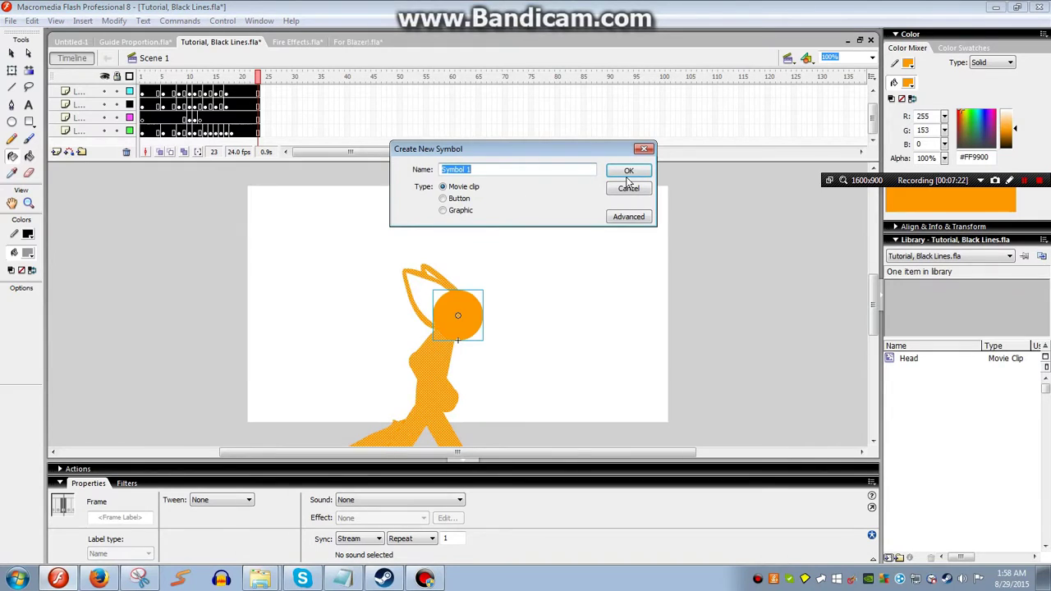
pyautogui.click(629, 172)
pyautogui.rightClick(145, 92)
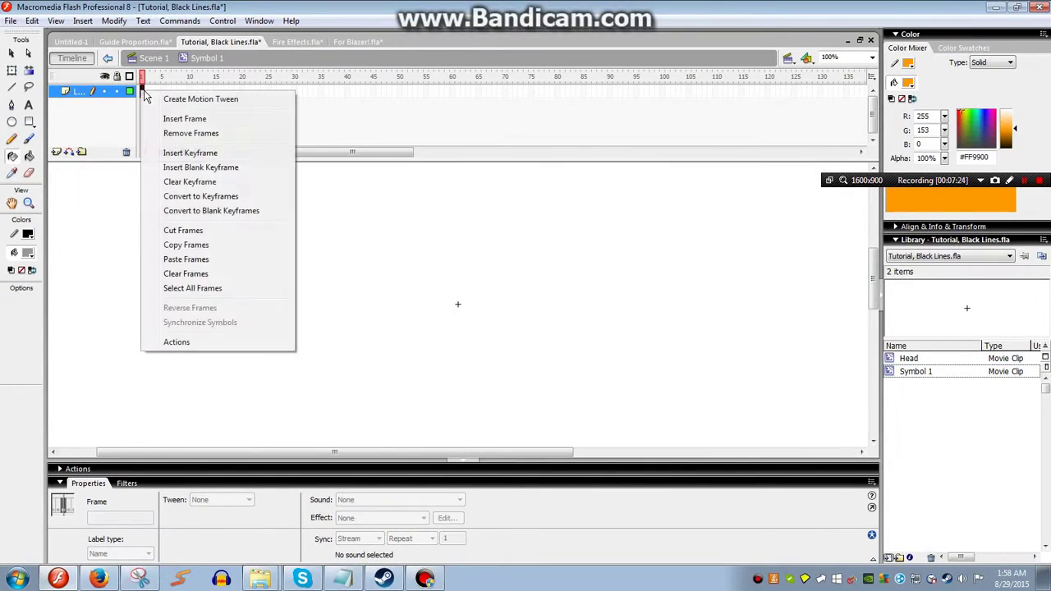
pyautogui.click(187, 261)
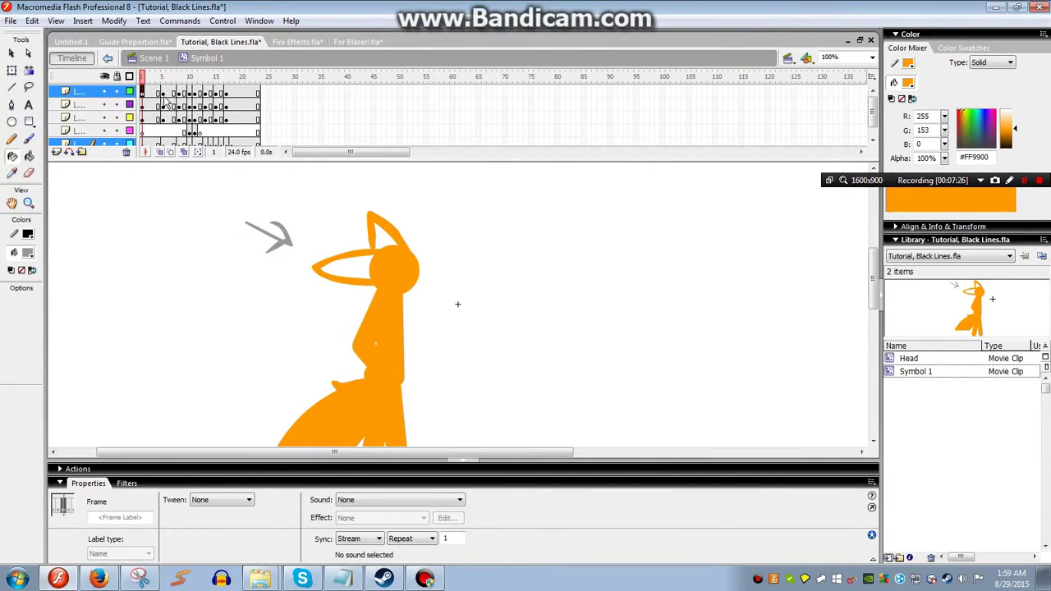
pyautogui.moveTo(161, 119)
pyautogui.mouseDown()
pyautogui.moveTo(244, 112)
pyautogui.moveTo(142, 119)
pyautogui.moveTo(156, 110)
pyautogui.moveTo(258, 116)
pyautogui.mouseUp()
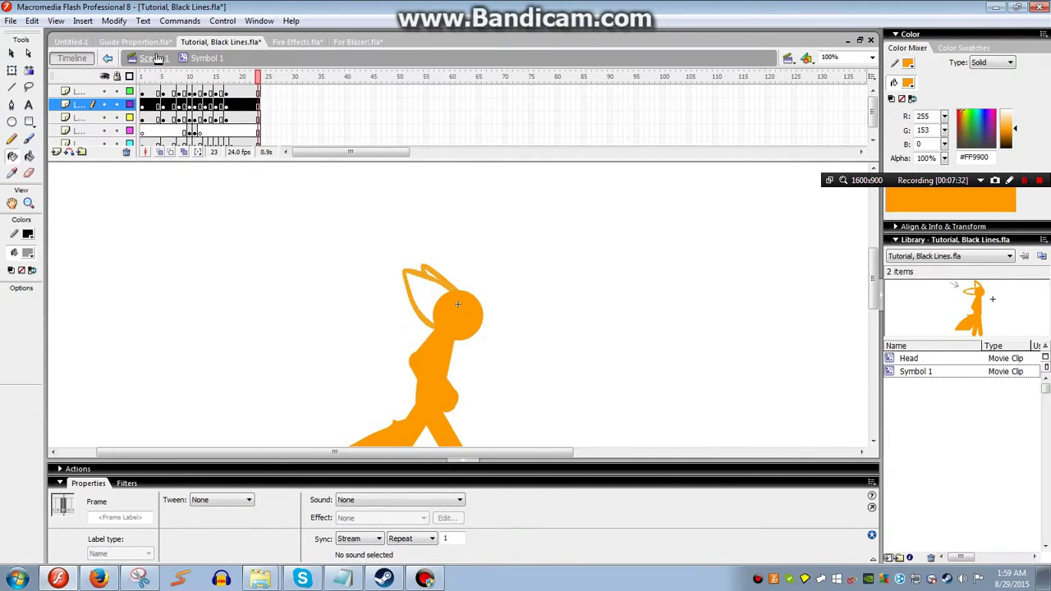
pyautogui.click(150, 58)
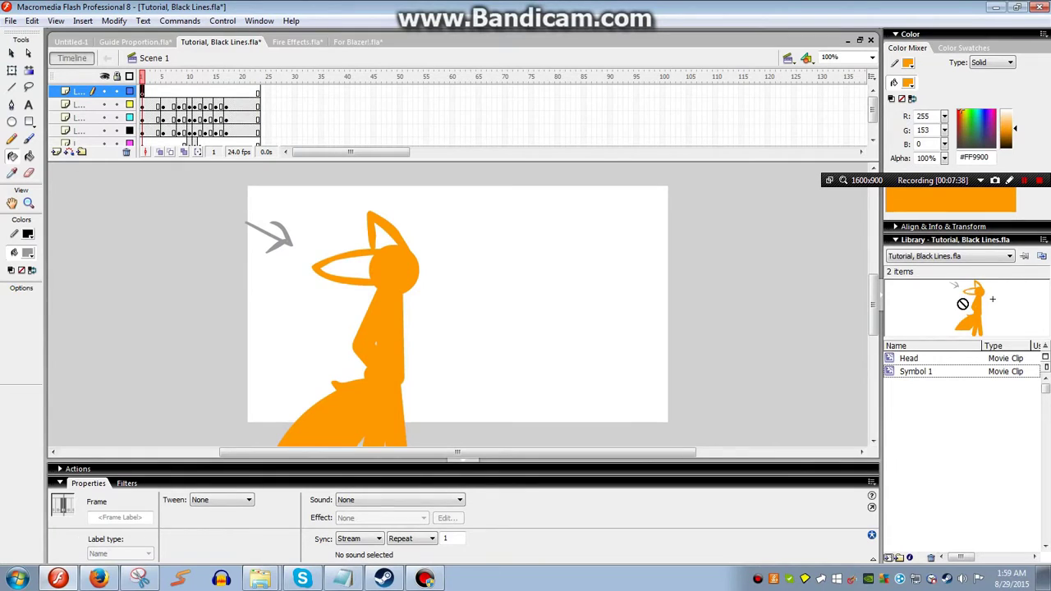
# Place a trial instance of Symbol 1 on the stage and delete it, then remove the gray arrow inside the symbol
pyautogui.moveTo(962, 304); pyautogui.dragTo(630, 314)
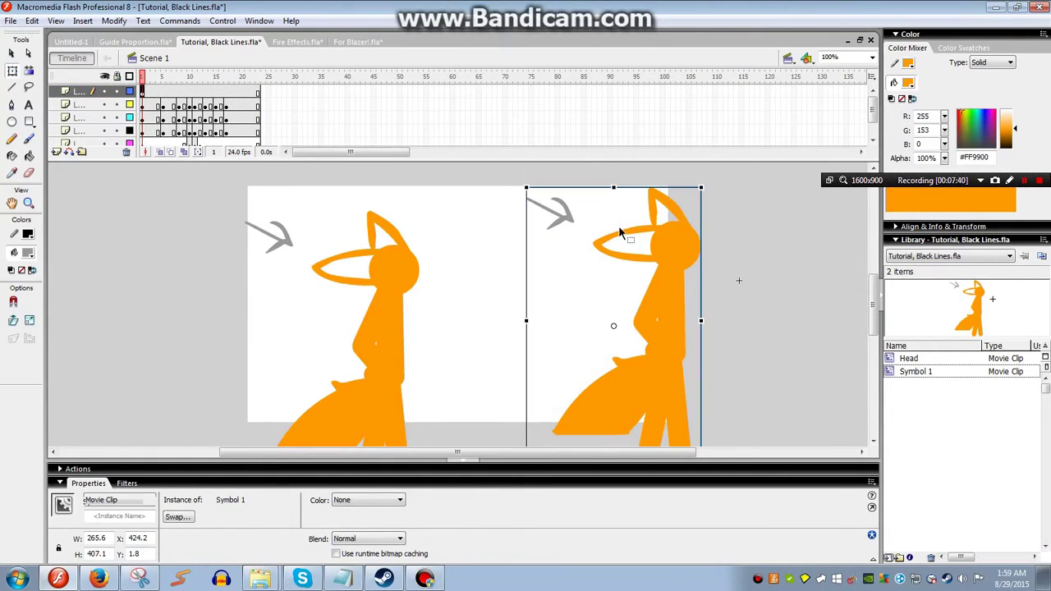
pyautogui.press('Delete')
pyautogui.doubleClick(956, 299)
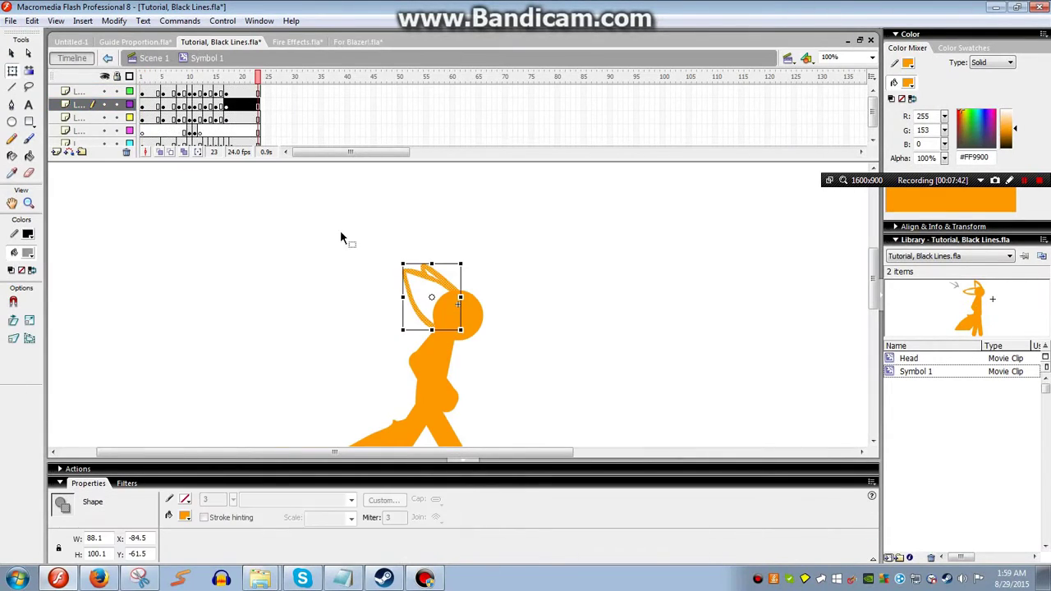
pyautogui.click(152, 105)
pyautogui.moveTo(171, 205); pyautogui.dragTo(299, 263)
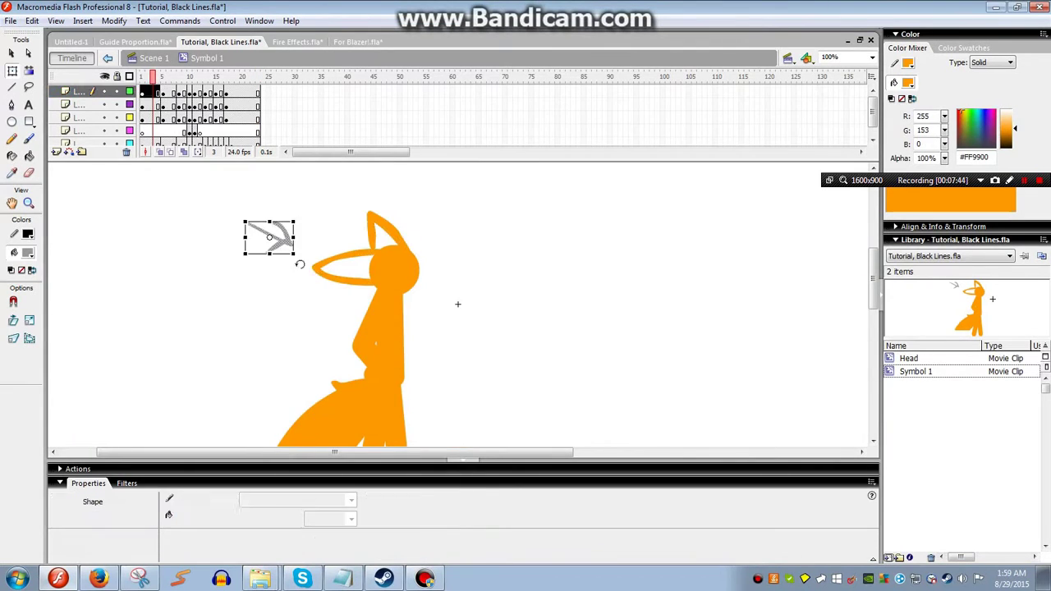
pyautogui.click(154, 58)
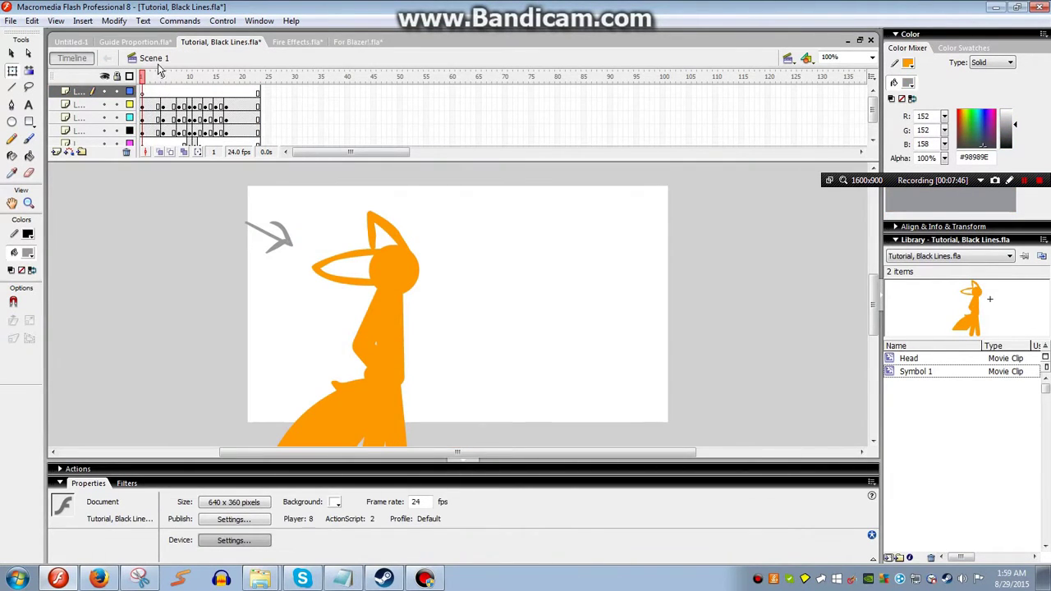
# Place Symbol 1 on frame 1 of the empty top layer and play the timeline
pyautogui.click(145, 95)
pyautogui.moveTo(974, 289); pyautogui.dragTo(532, 256)
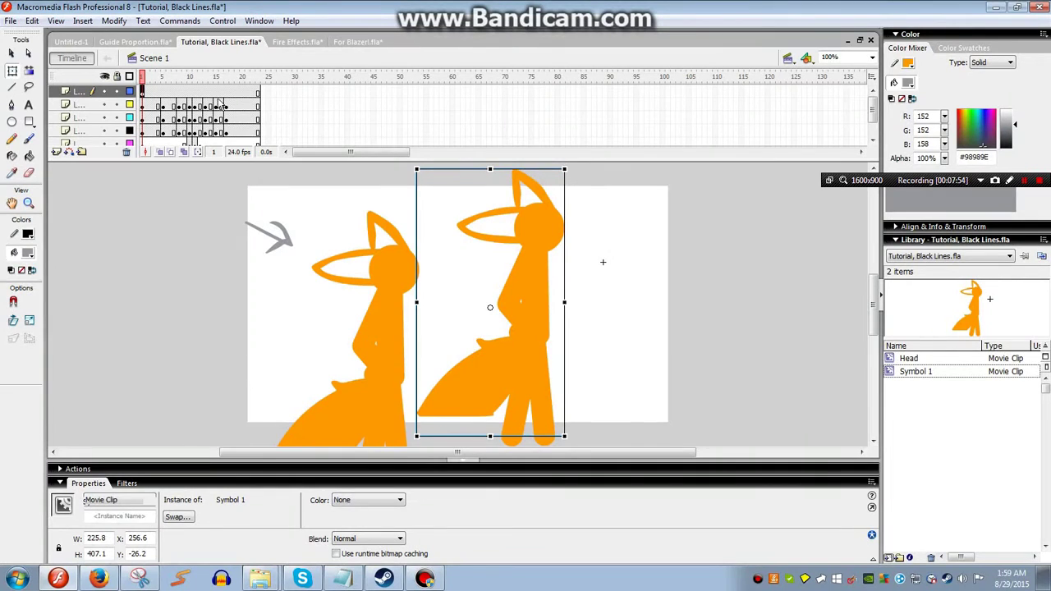
pyautogui.press('Return')
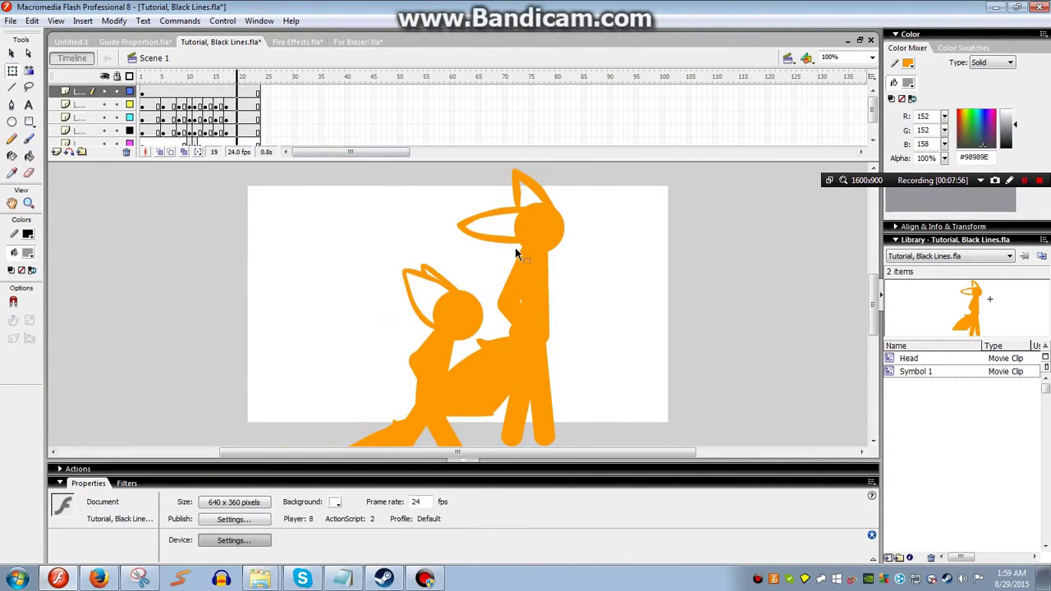
# Move the Symbol 1 instance exactly over the original character, at about X 36, Y 38, and deselect it
pyautogui.click(142, 93)
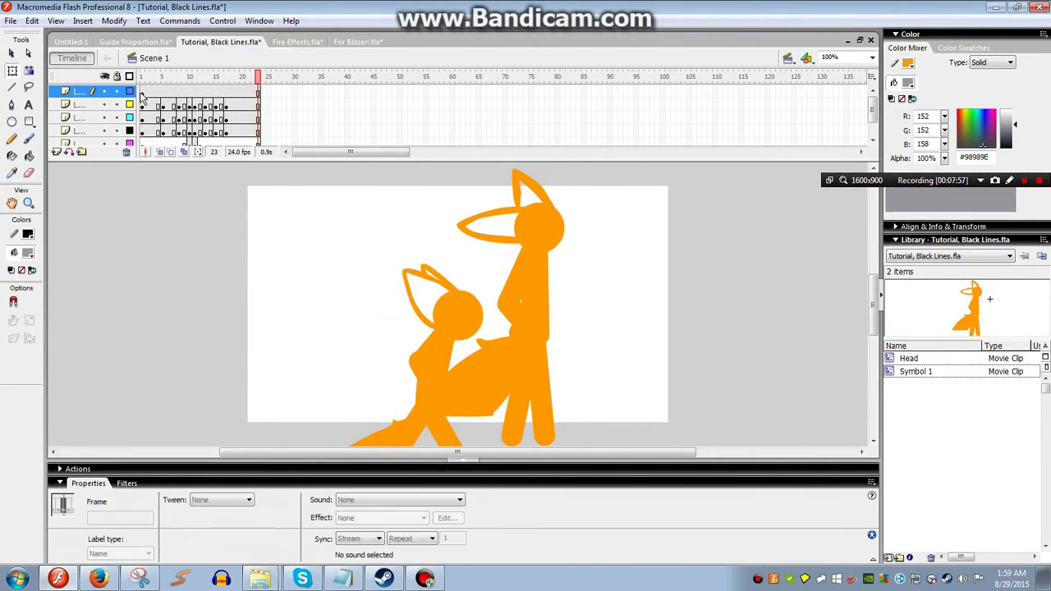
pyautogui.click(430, 212)
pyautogui.moveTo(498, 294); pyautogui.dragTo(436, 306)
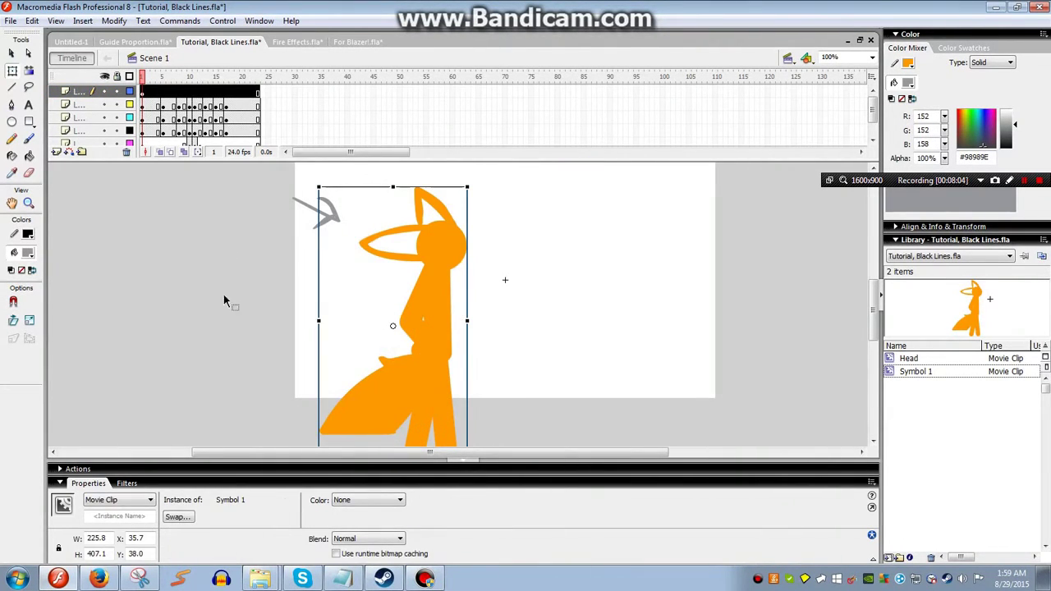
pyautogui.click(200, 275)
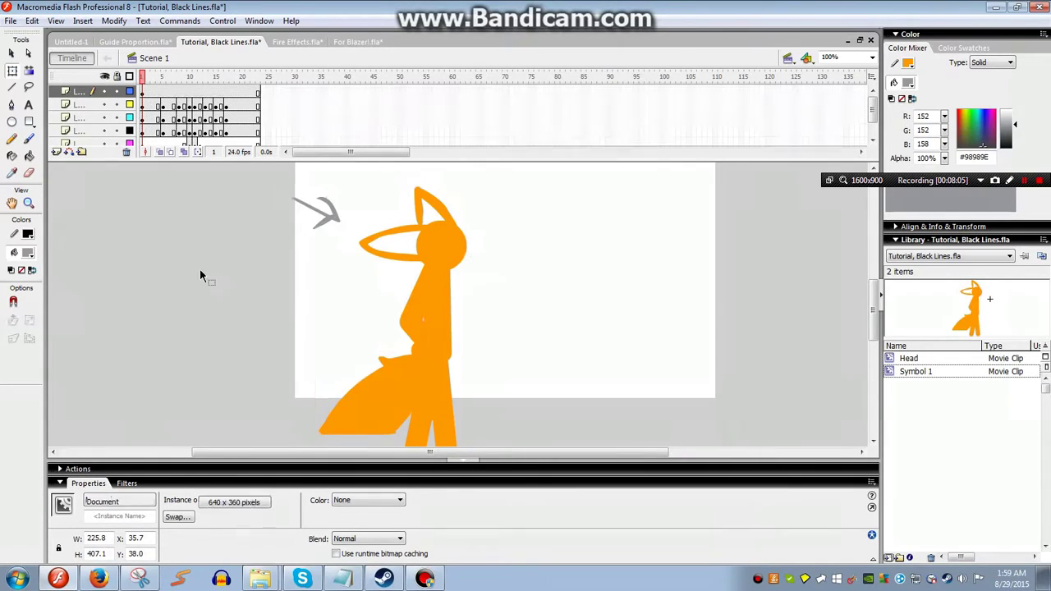
# Delete the gray arrow from the main timeline, then test the movie and close the preview
pyautogui.click(319, 211)
pyautogui.press('Delete')
pyautogui.hotkey('ctrl', 'Return')
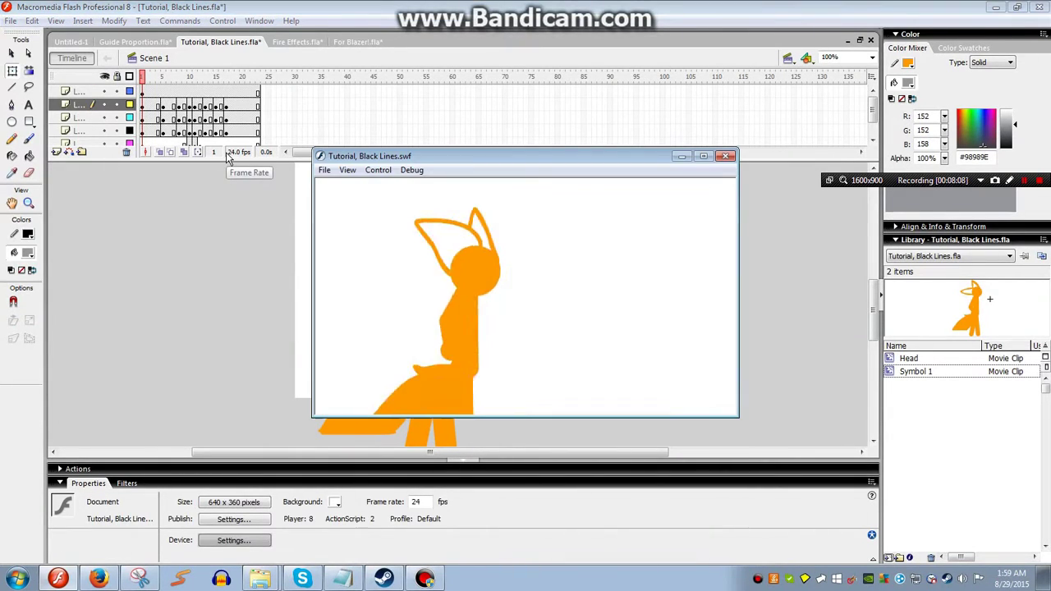
pyautogui.click(724, 157)
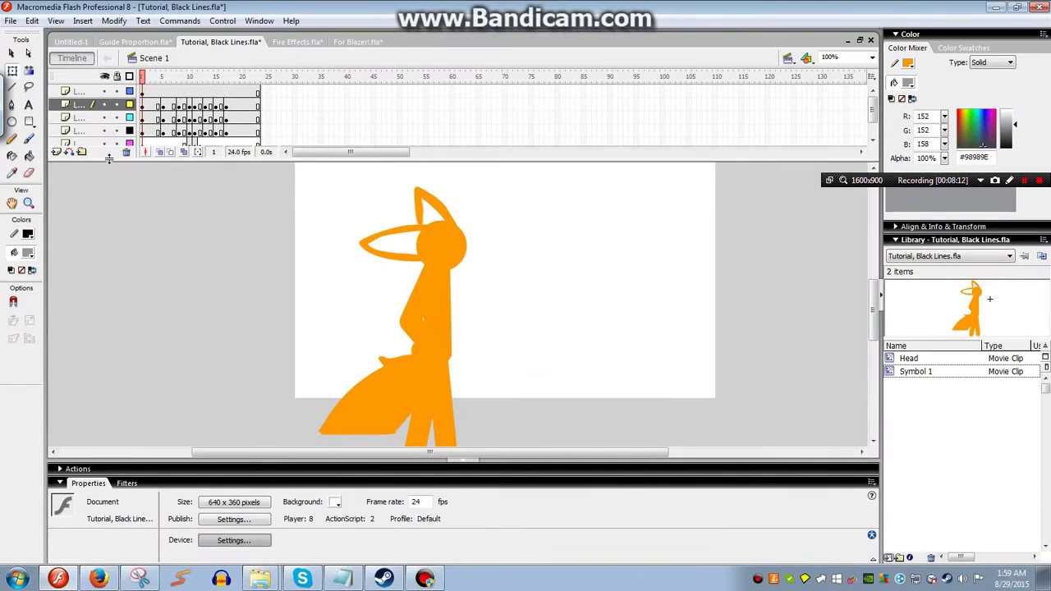
# Hide and show all layers twice to check their visibility
pyautogui.click(106, 78)
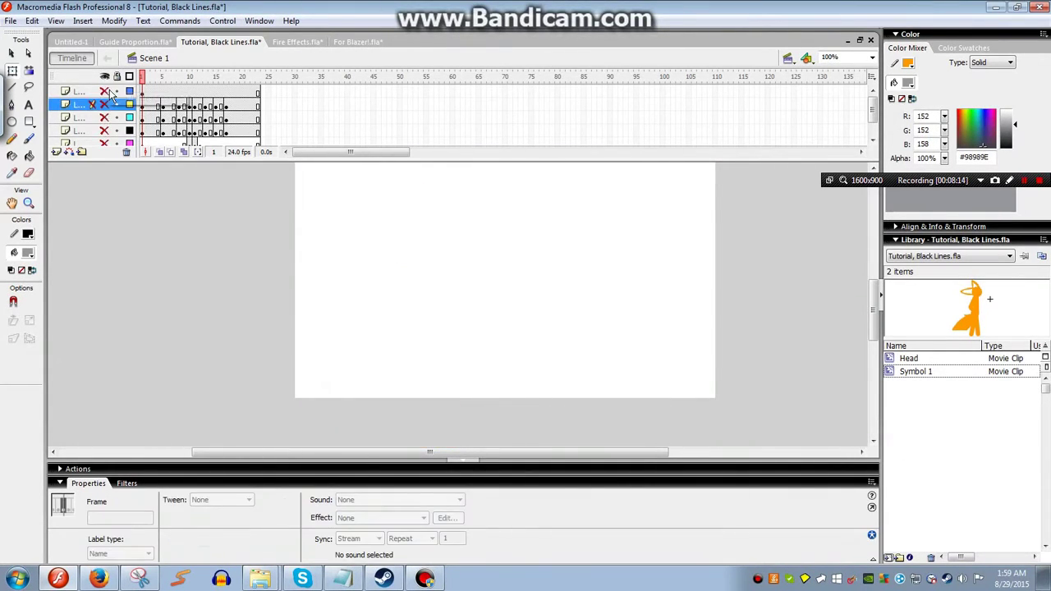
pyautogui.click(105, 78)
pyautogui.click(105, 78)
pyautogui.click(105, 78)
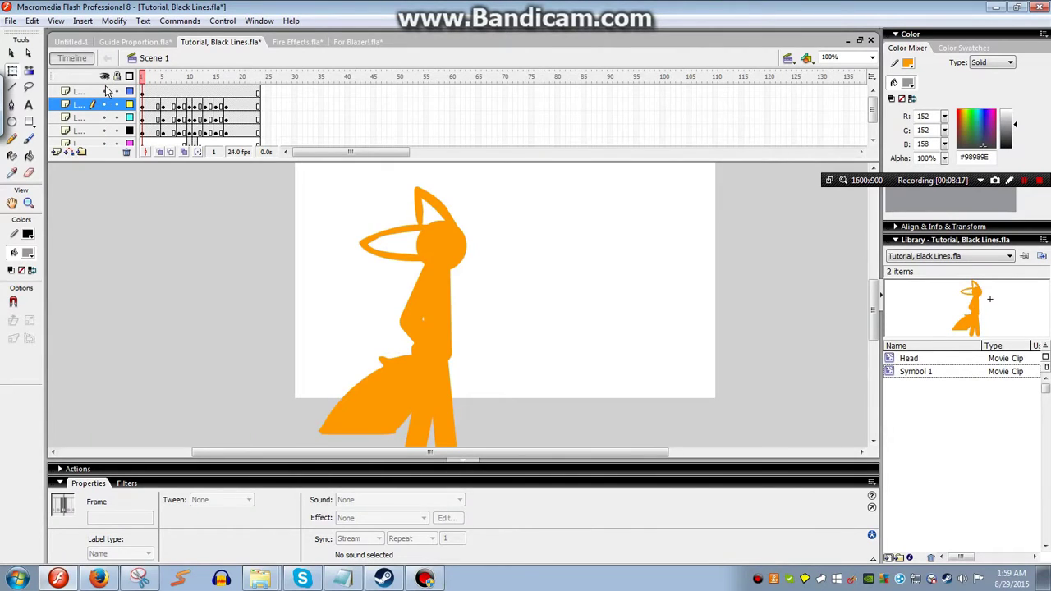
# Select the Symbol 1 instance on the top layer and nudge it down to Y 38.0
pyautogui.click(142, 91)
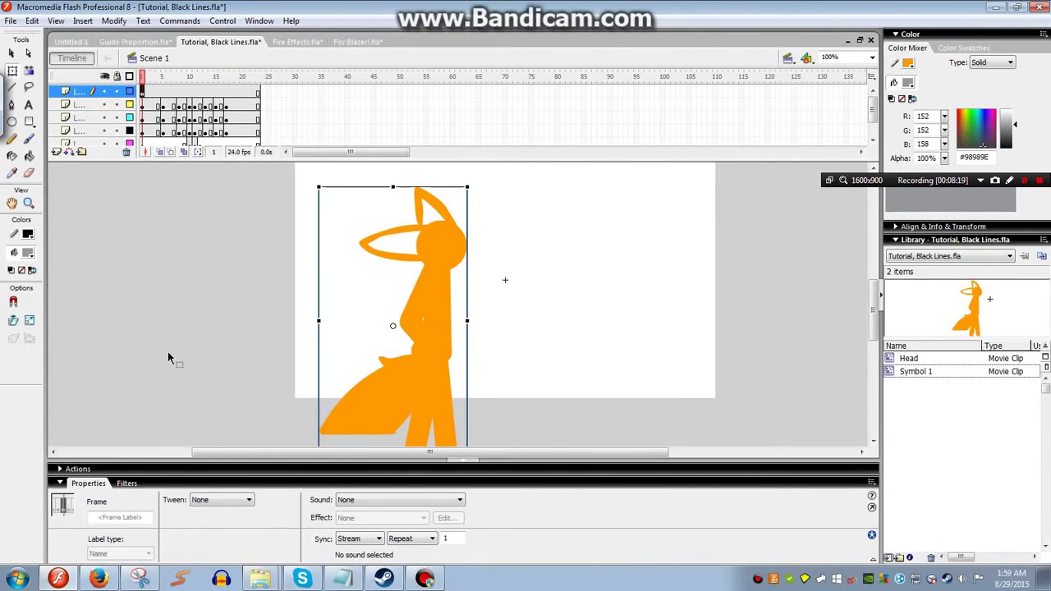
pyautogui.hotkey('ctrl', '2')
pyautogui.click(370, 289)
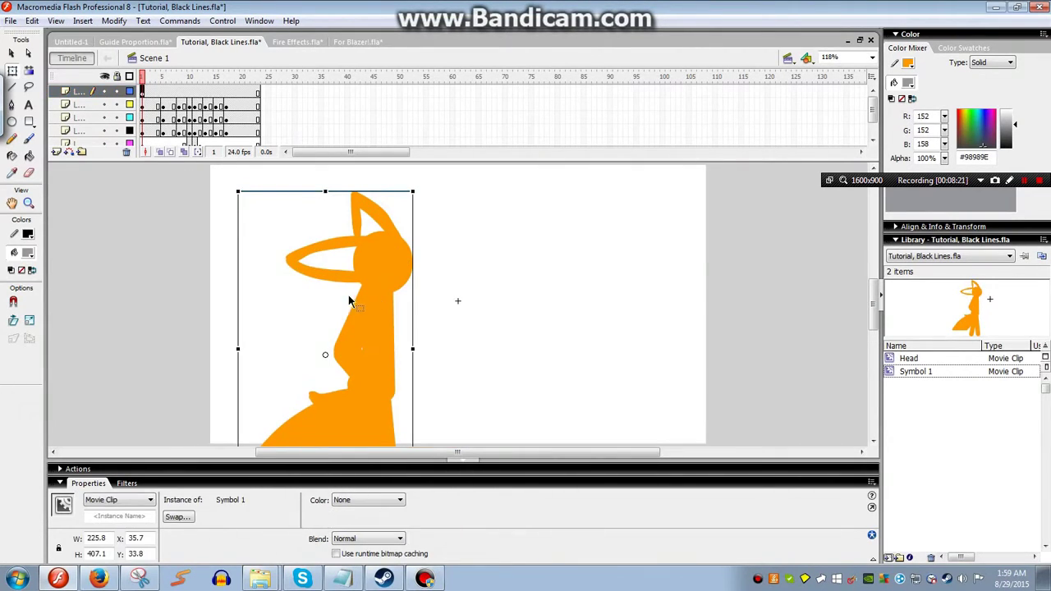
pyautogui.press('Down')
pyautogui.press('Down')
pyautogui.press('Down')
pyautogui.press('Down')
pyautogui.press('Down')
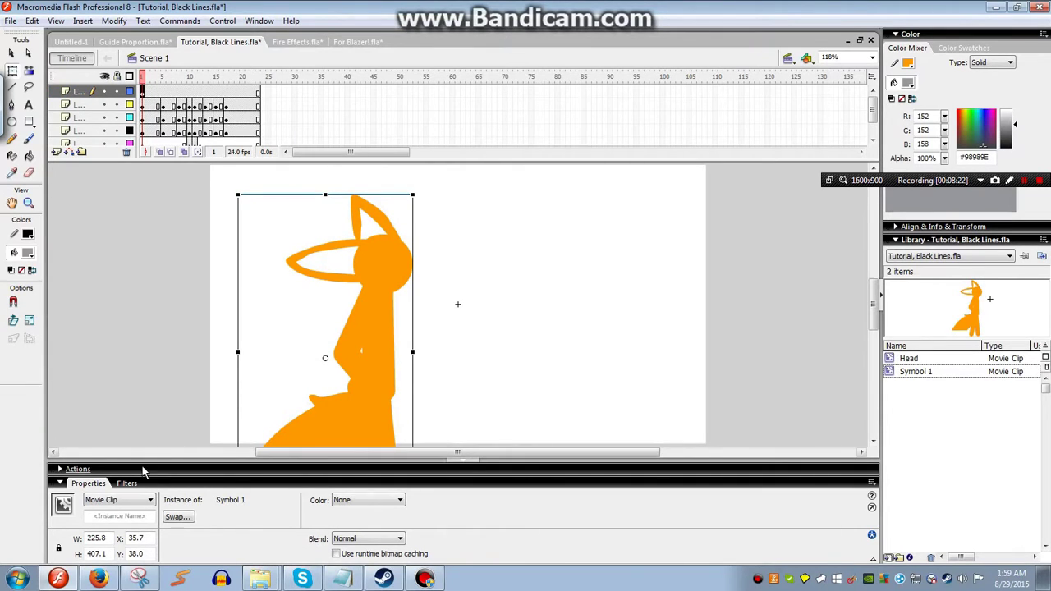
# Add a Glow filter to the Symbol 1 instance
pyautogui.click(126, 484)
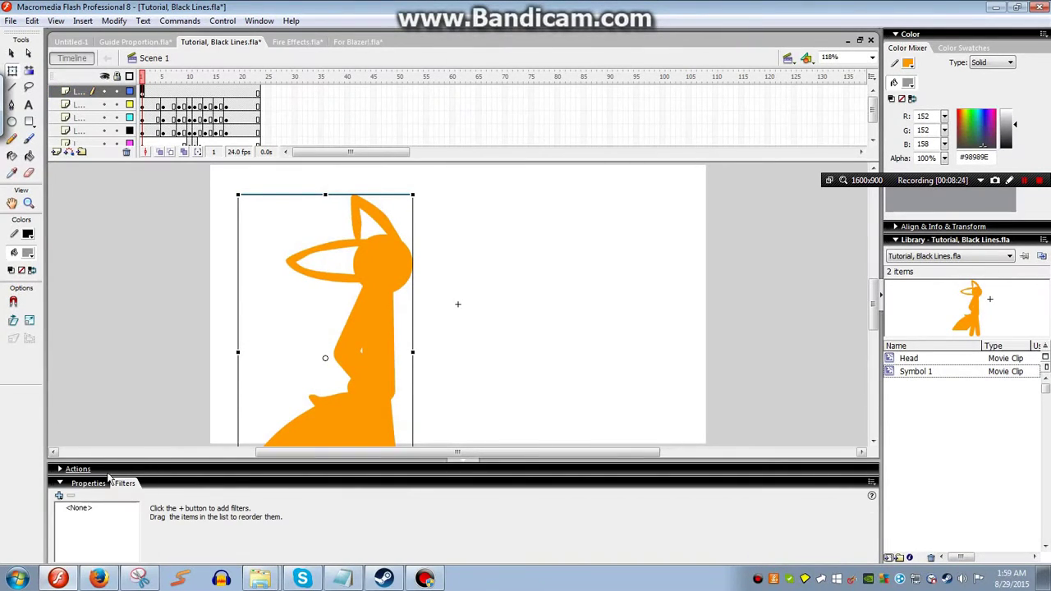
pyautogui.click(59, 496)
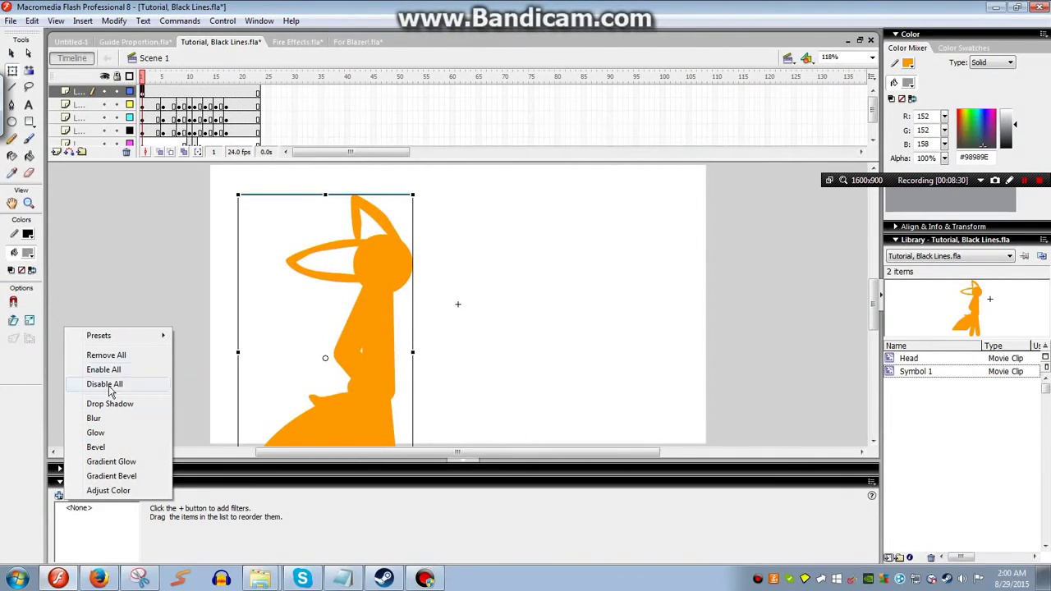
pyautogui.click(99, 434)
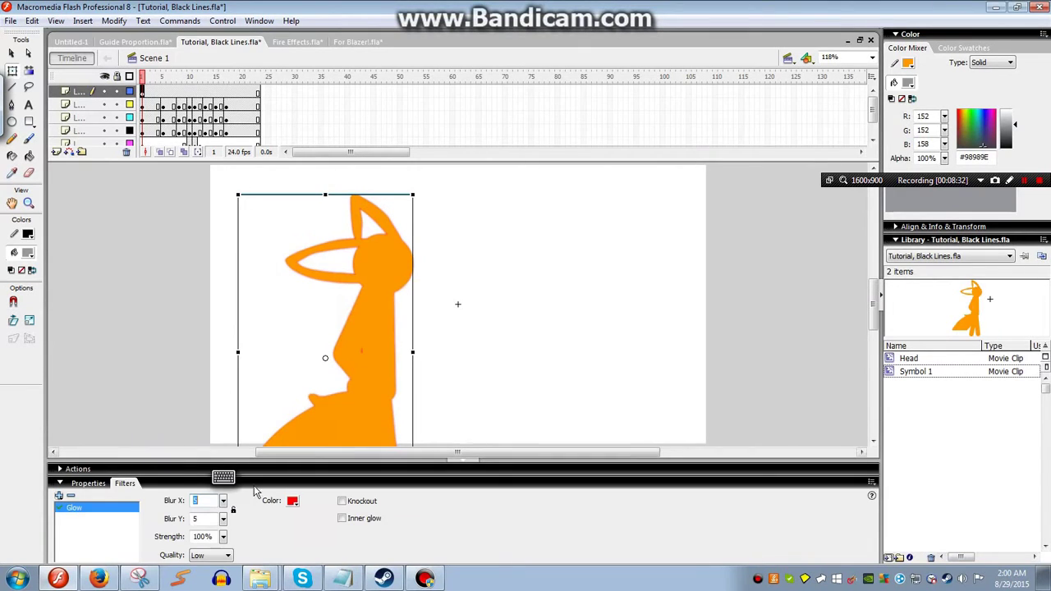
# Set the Glow filter on the Symbol 1 instance to a blur of 14, 390% strength and black colour
pyautogui.moveTo(224, 519); pyautogui.dragTo(226, 507)
pyautogui.moveTo(224, 537); pyautogui.dragTo(224, 497)
pyautogui.click(233, 512)
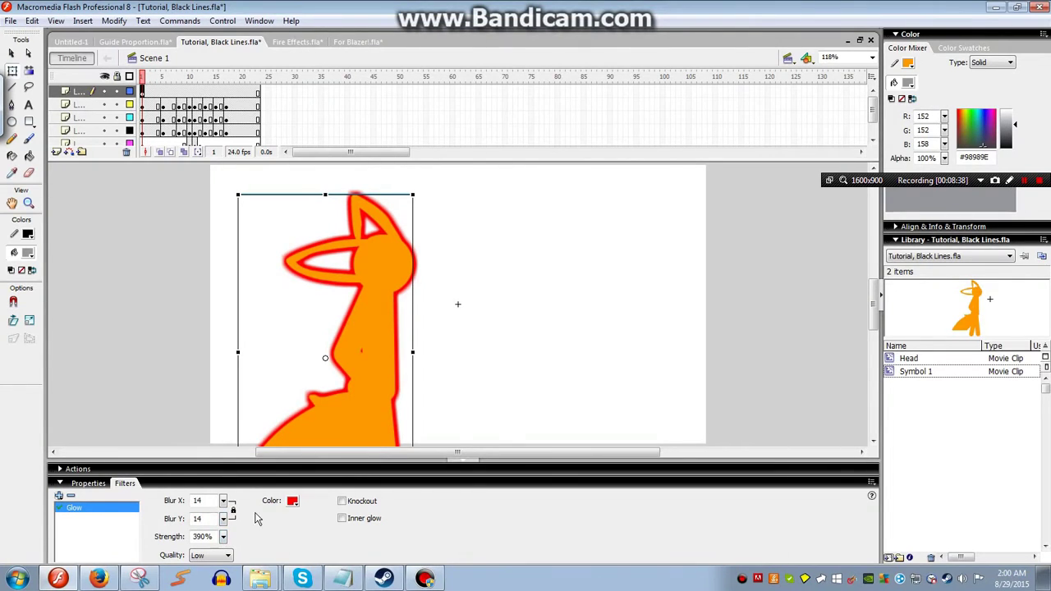
pyautogui.click(292, 501)
pyautogui.click(283, 539)
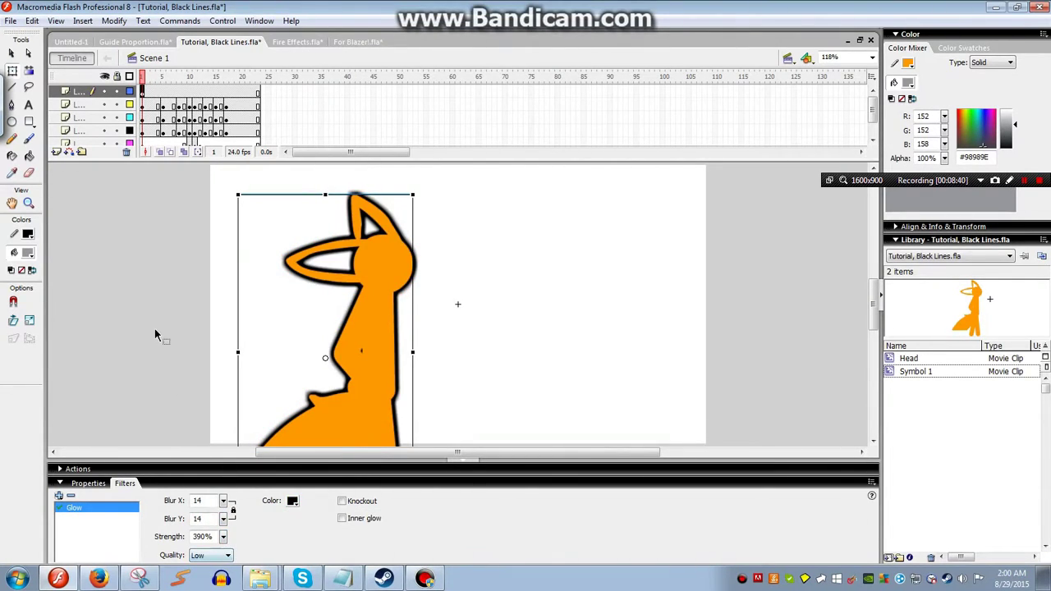
pyautogui.click(156, 336)
pyautogui.click(342, 375)
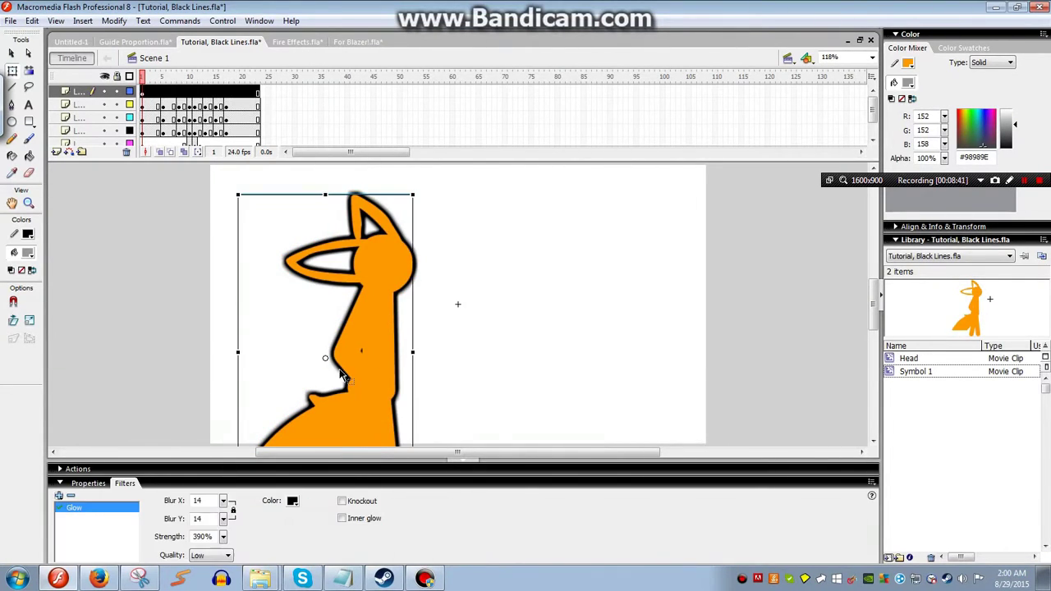
# Set the Glow filter's quality to High, its blur to 27 and its strength to 140%
pyautogui.click(225, 557)
pyautogui.click(209, 585)
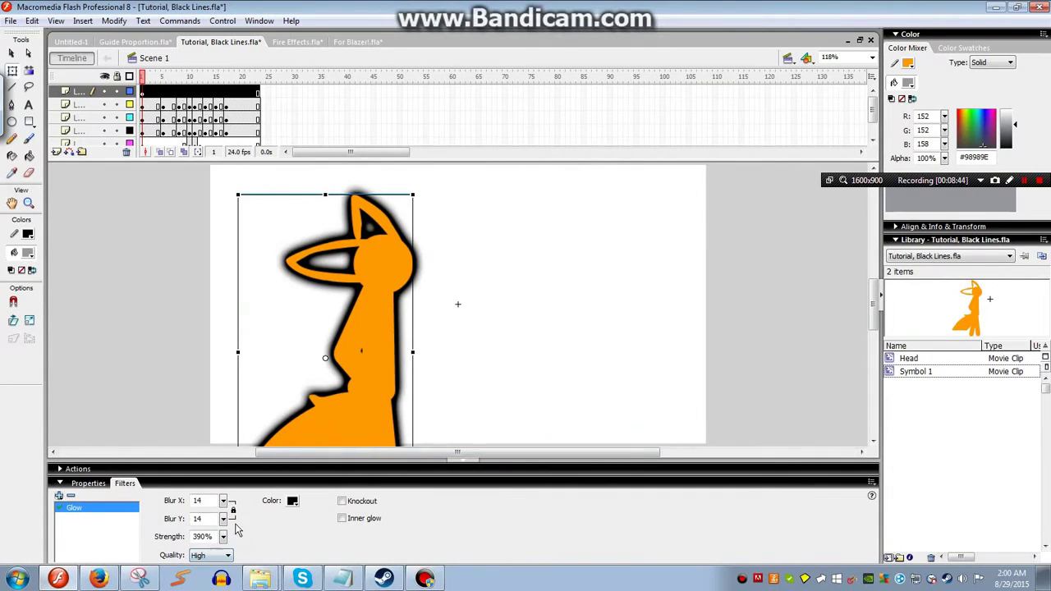
pyautogui.moveTo(223, 536)
pyautogui.mouseDown()
pyautogui.moveTo(227, 551)
pyautogui.moveTo(223, 436)
pyautogui.moveTo(226, 527)
pyautogui.mouseUp()
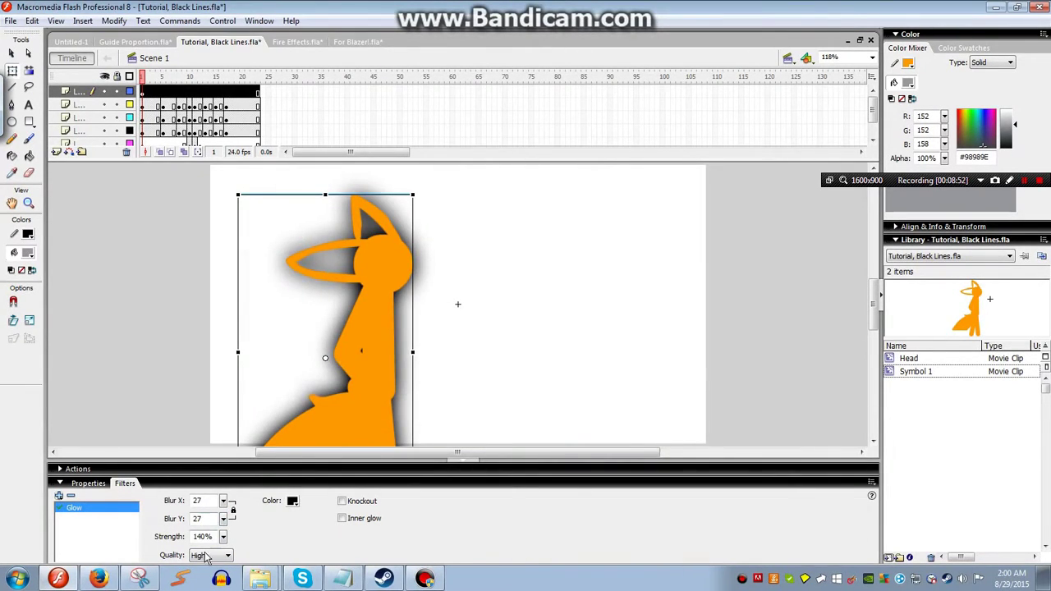
# Remove the Glow filter from the instance and try a Bevel filter in its place, removing it again
pyautogui.click(70, 496)
pyautogui.click(58, 496)
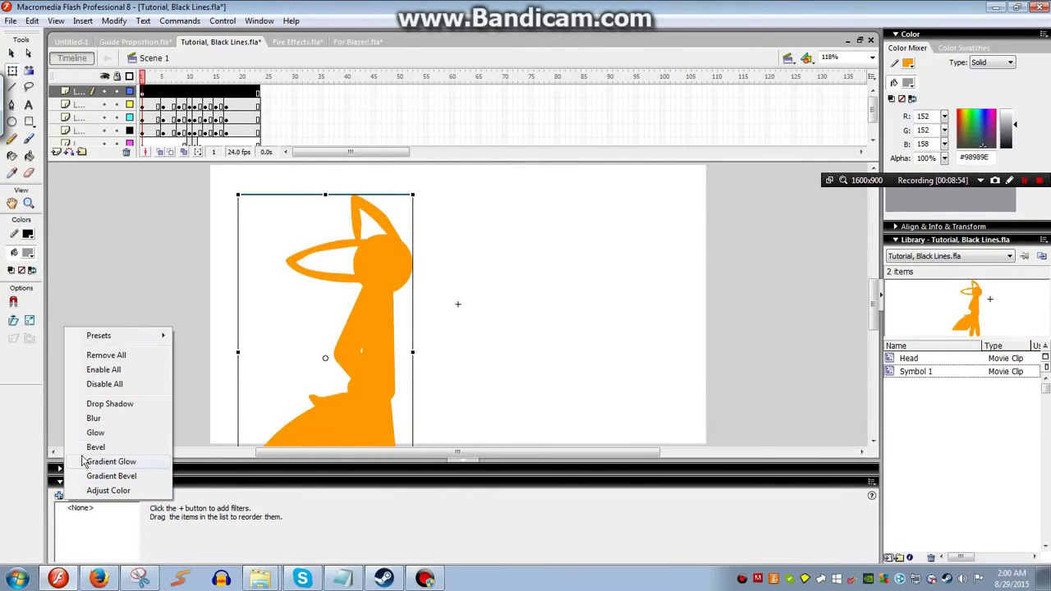
pyautogui.click(95, 447)
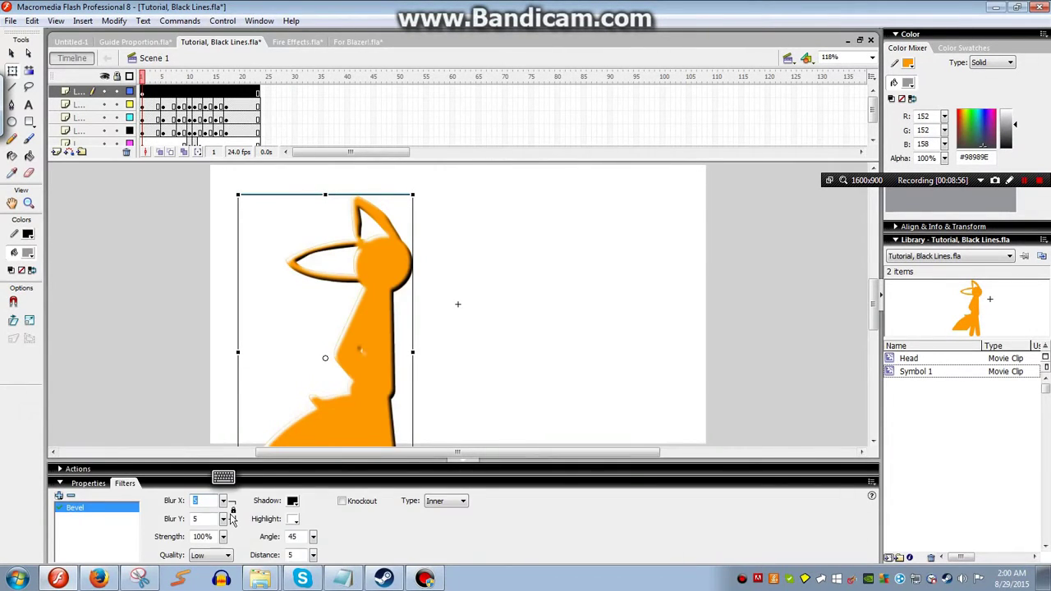
pyautogui.click(71, 496)
# Add a Drop Shadow filter to the instance, keeping Low quality after trying High, and set its distance to 0
pyautogui.click(59, 496)
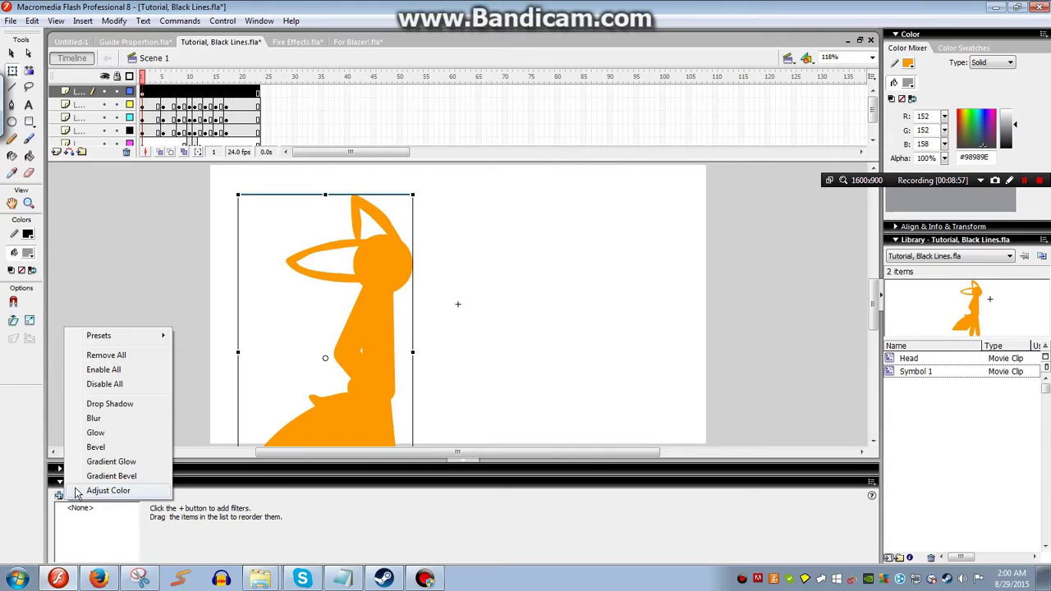
pyautogui.click(119, 408)
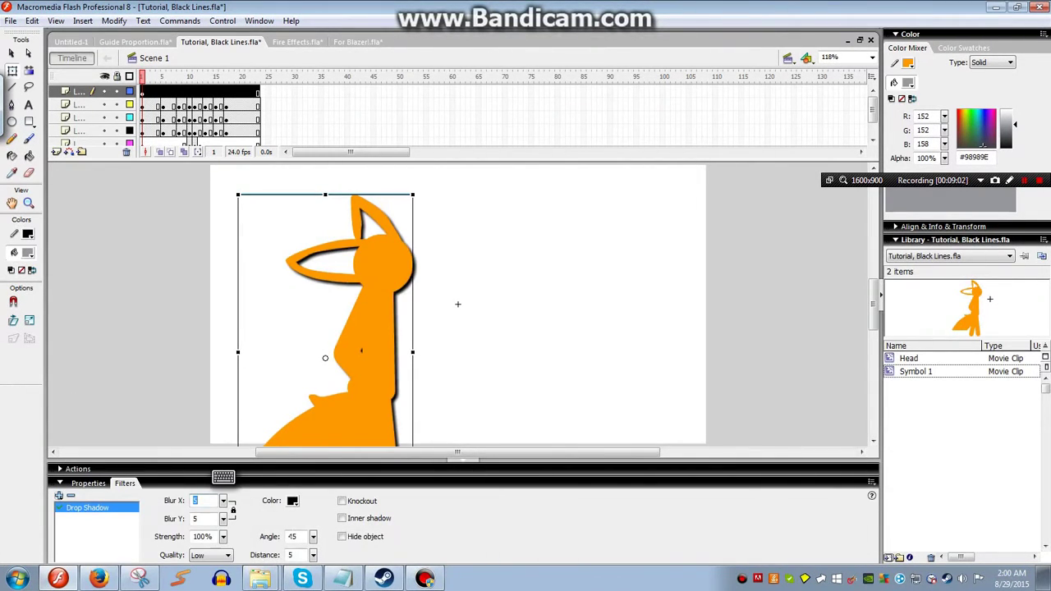
pyautogui.click(227, 556)
pyautogui.click(206, 585)
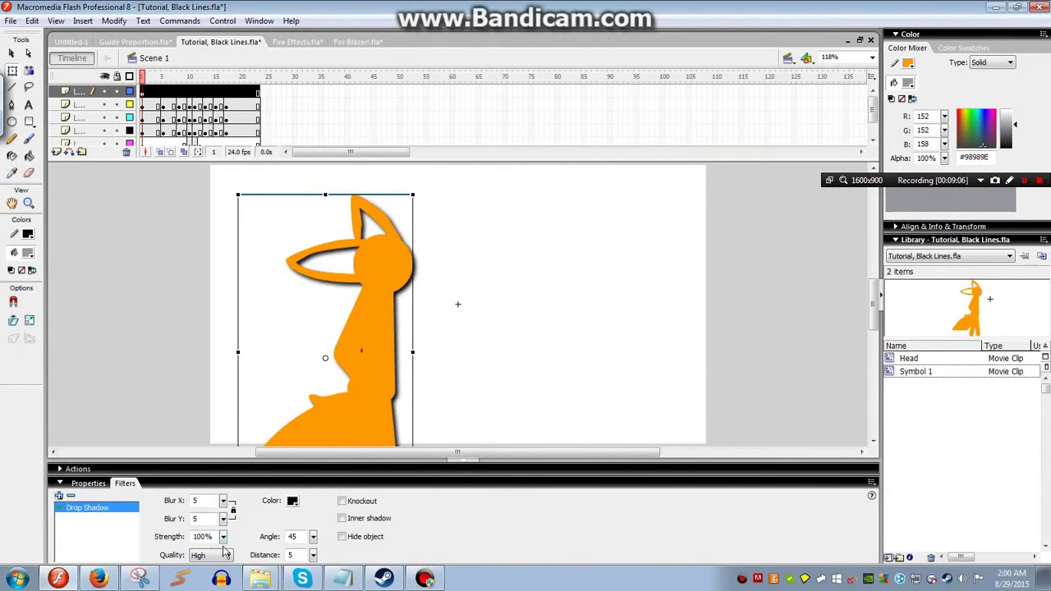
pyautogui.click(227, 555)
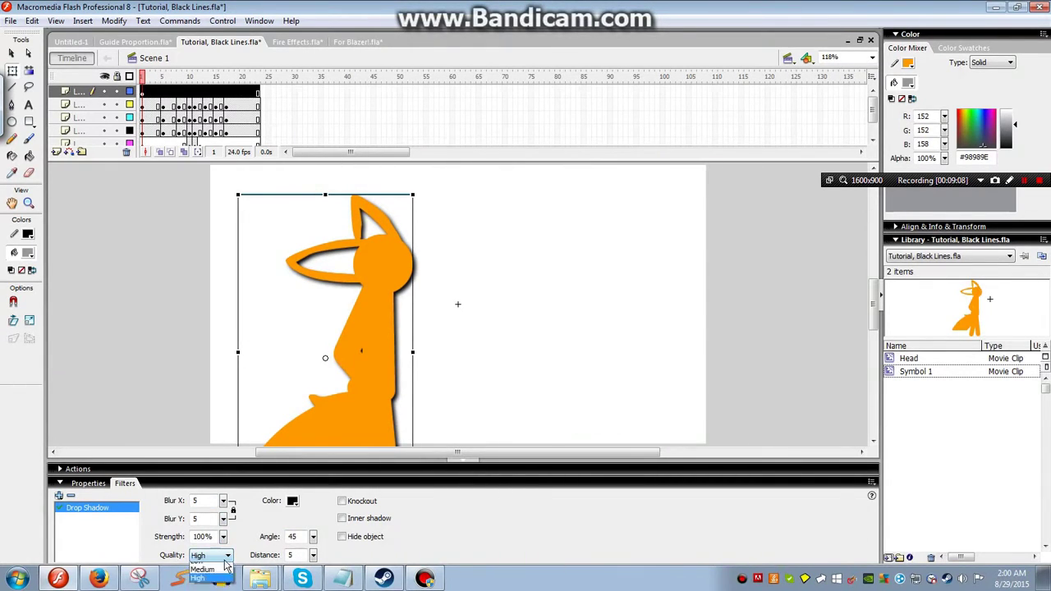
pyautogui.click(216, 561)
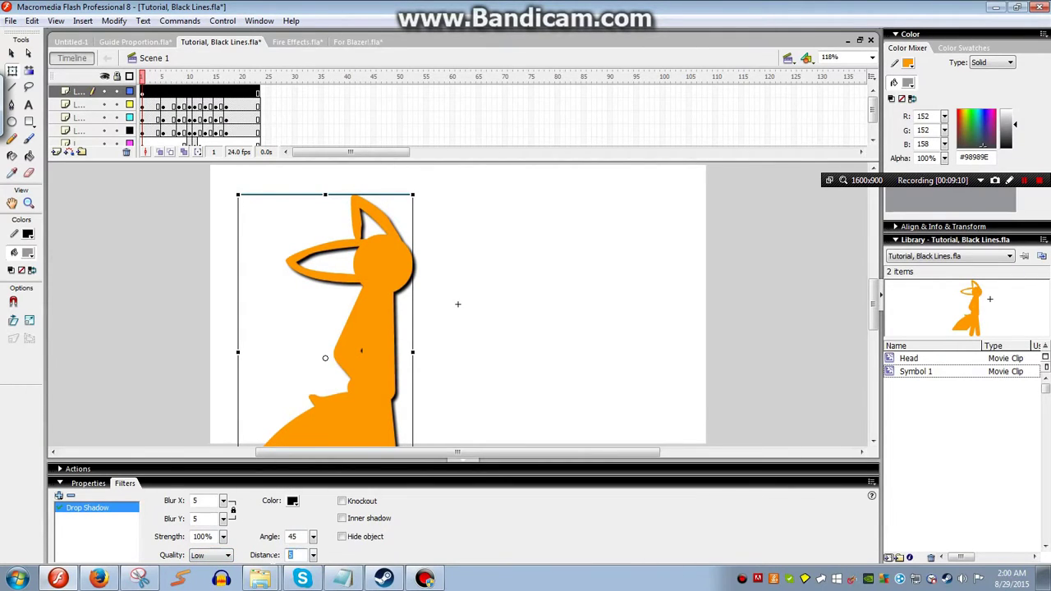
pyautogui.write('0')
pyautogui.press('Return')
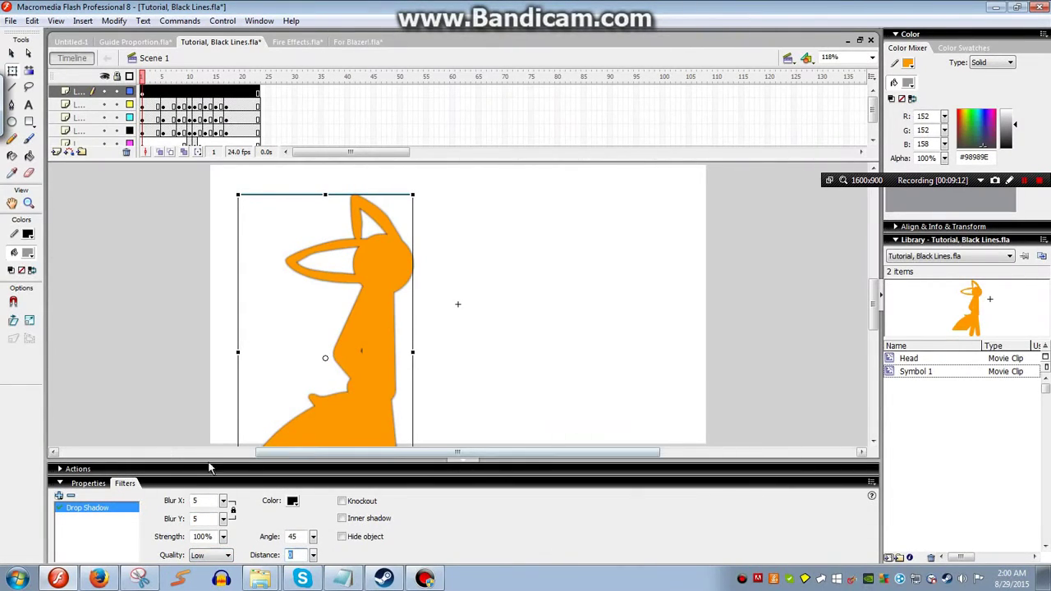
# Set the Drop Shadow's blur to 9 and strength to 390%, and preview the result in a test movie
pyautogui.moveTo(223, 519); pyautogui.dragTo(225, 551)
pyautogui.moveTo(224, 536); pyautogui.dragTo(231, 515)
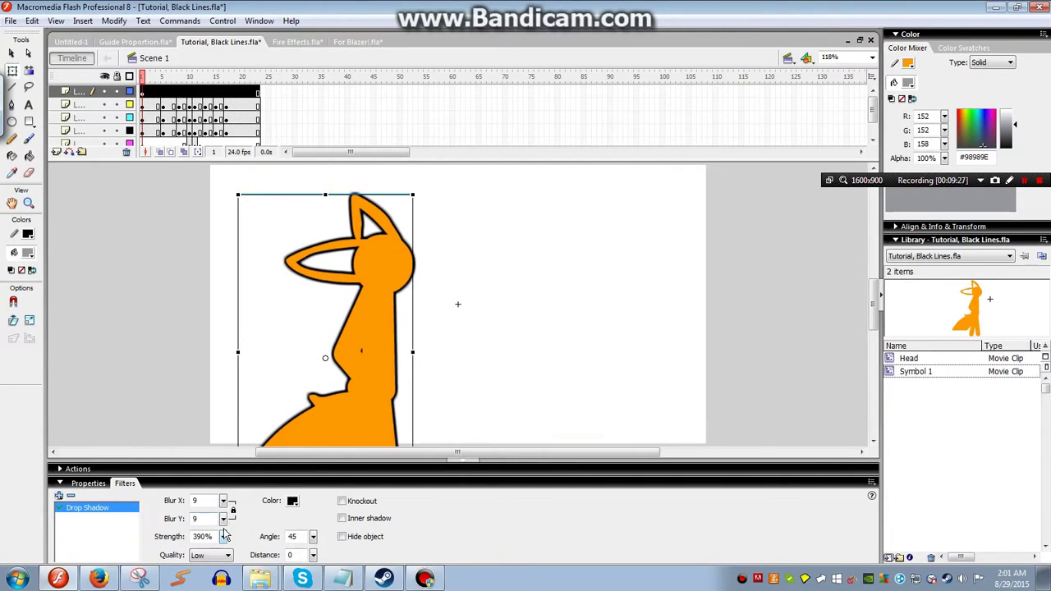
pyautogui.click(229, 380)
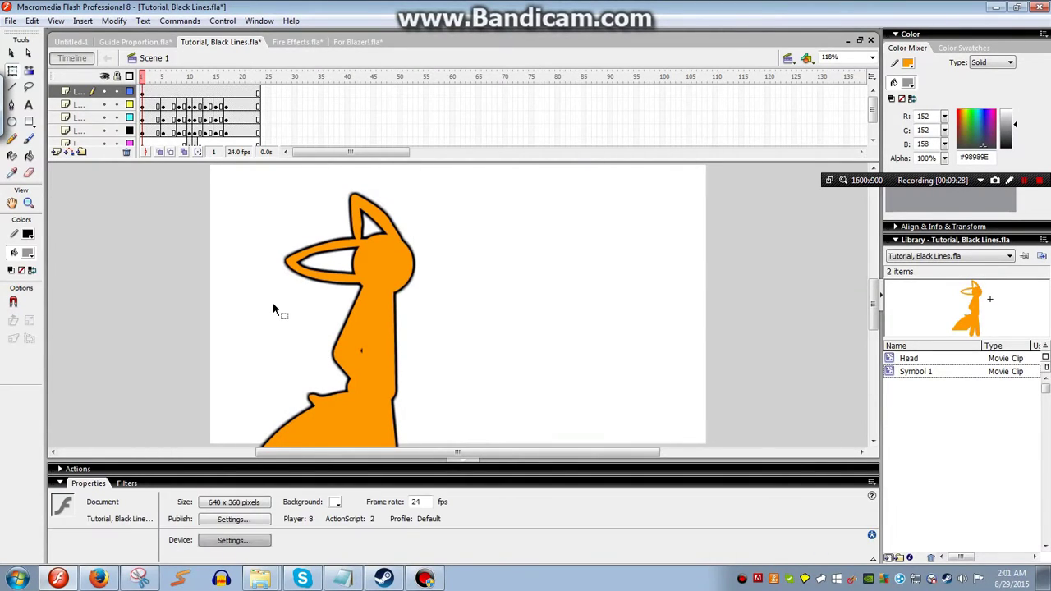
pyautogui.hotkey('ctrl', 'Return')
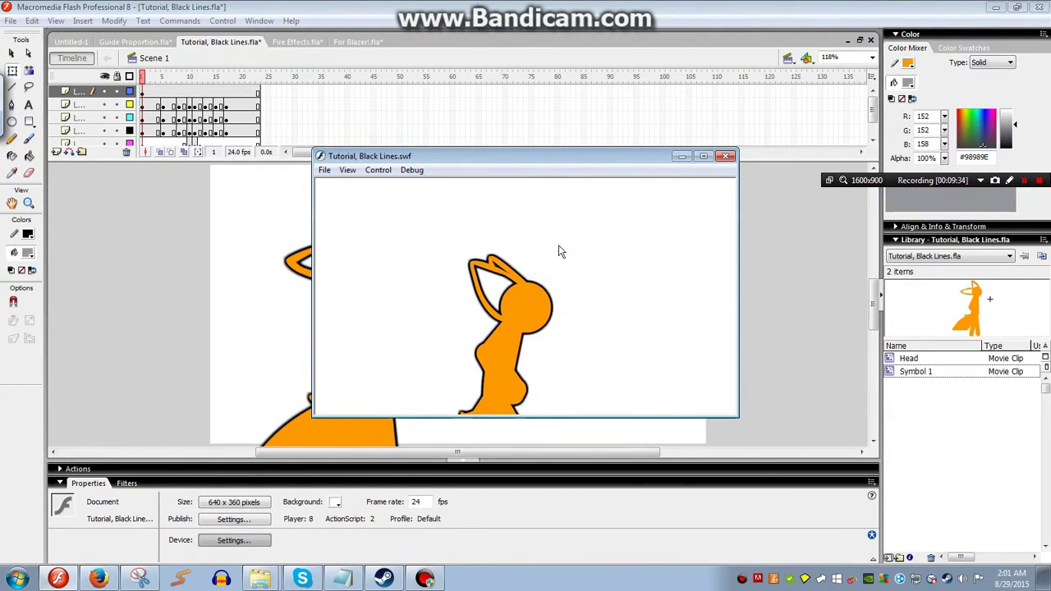
pyautogui.click(725, 156)
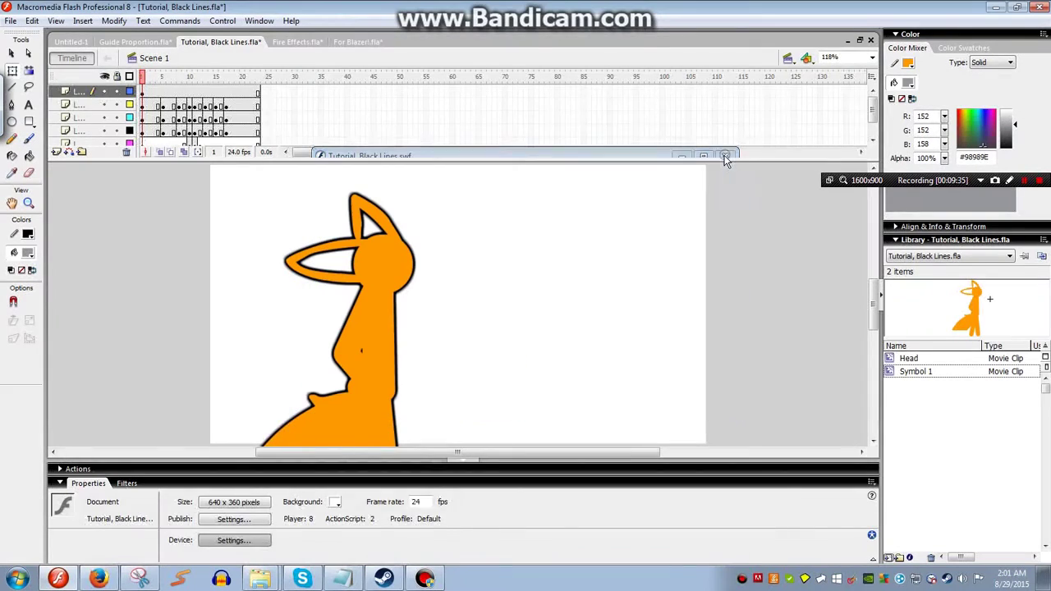
# Try High quality on the character's Drop Shadow filter and return it to Low
pyautogui.click(371, 248)
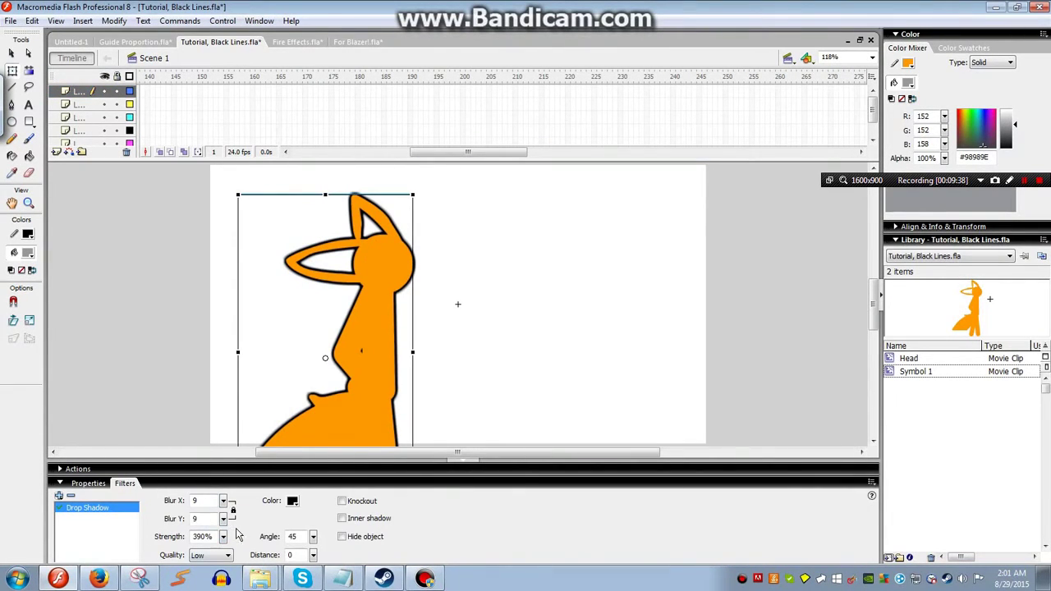
pyautogui.click(225, 556)
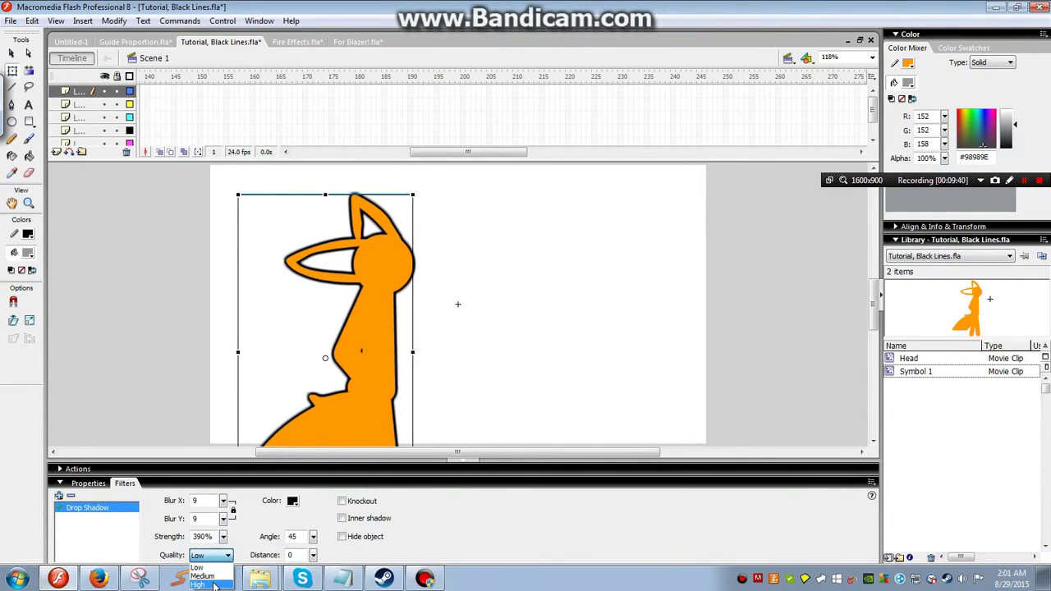
pyautogui.click(218, 579)
pyautogui.click(224, 555)
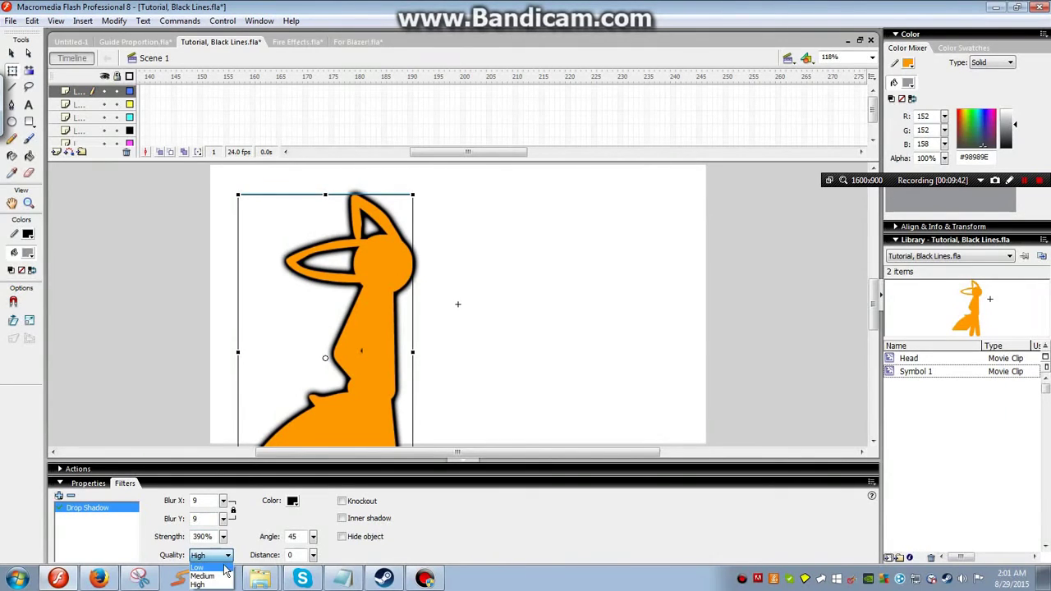
pyautogui.click(217, 566)
pyautogui.click(175, 371)
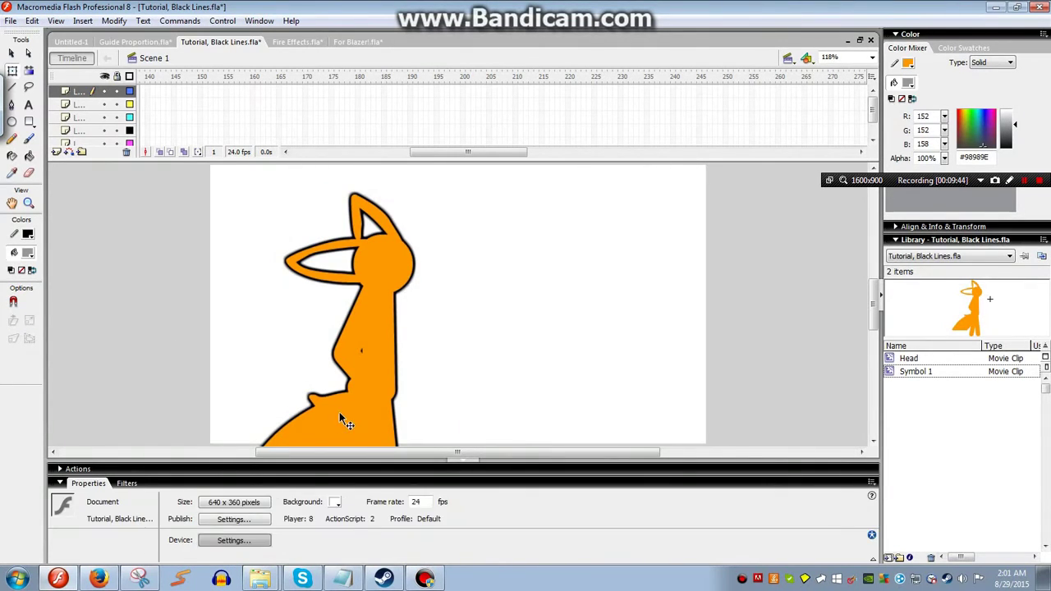
# Add a Glow filter alongside the Drop Shadow on the character, with a blur of 9 and black colour
pyautogui.click(343, 422)
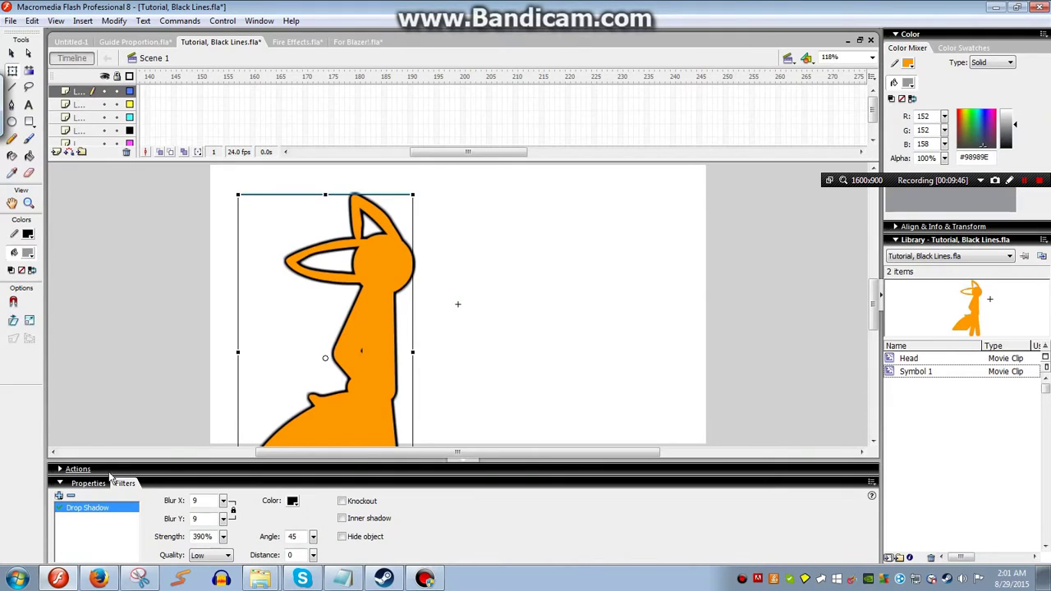
pyautogui.click(58, 497)
pyautogui.click(102, 435)
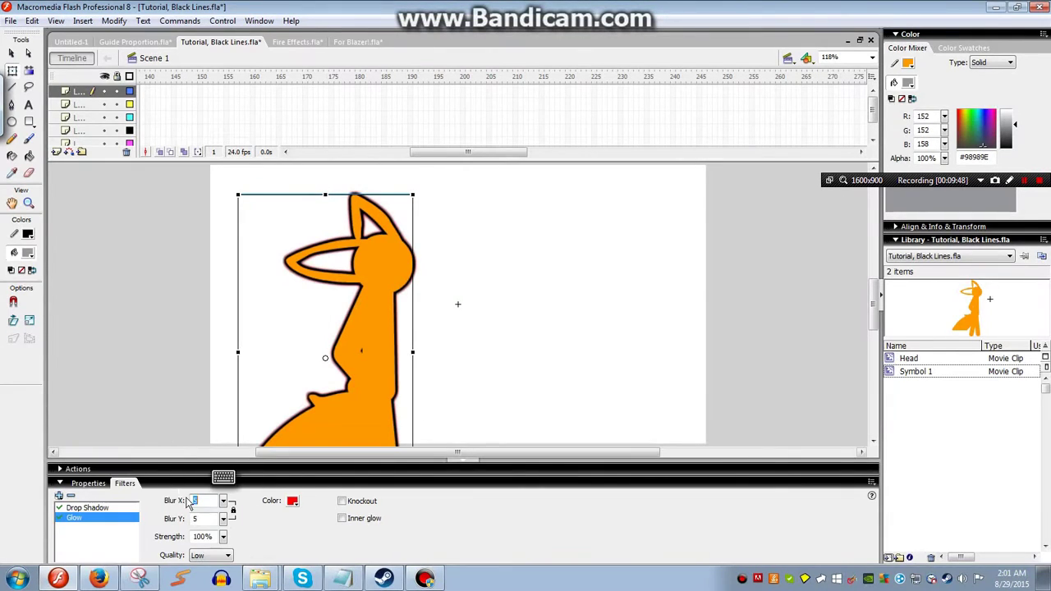
pyautogui.write('9')
pyautogui.press('Return')
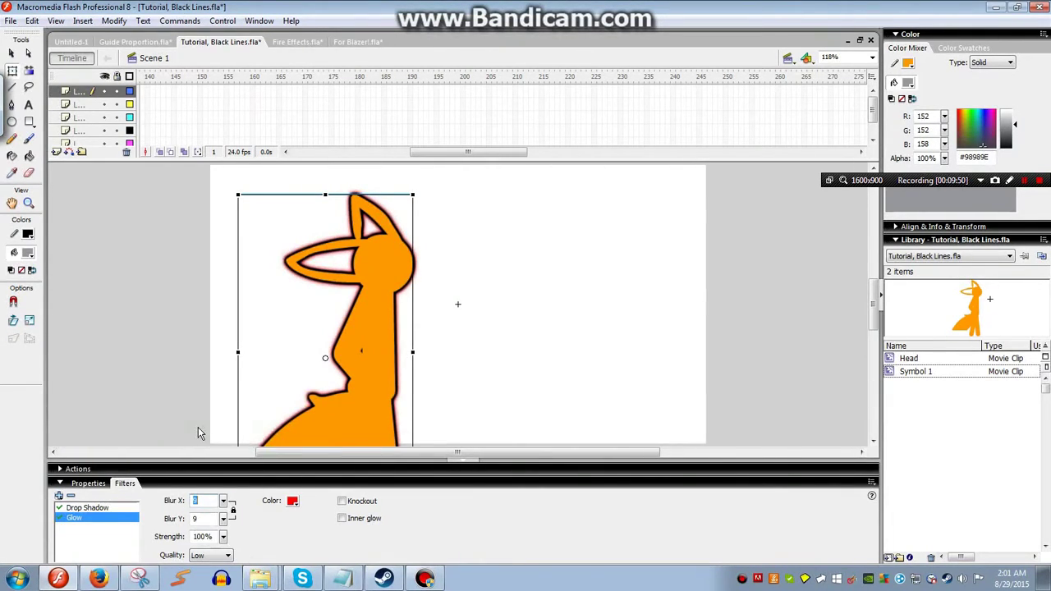
pyautogui.click(293, 502)
pyautogui.click(290, 518)
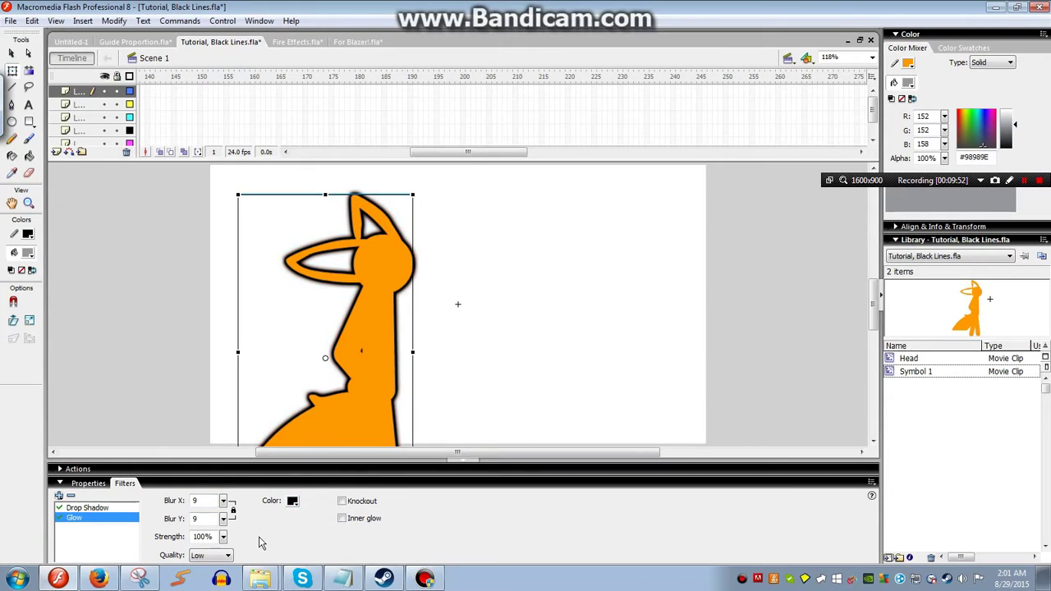
# Set the new Glow filter's quality to High and its strength to 78%
pyautogui.click(223, 558)
pyautogui.click(220, 584)
pyautogui.moveTo(224, 537); pyautogui.dragTo(224, 539)
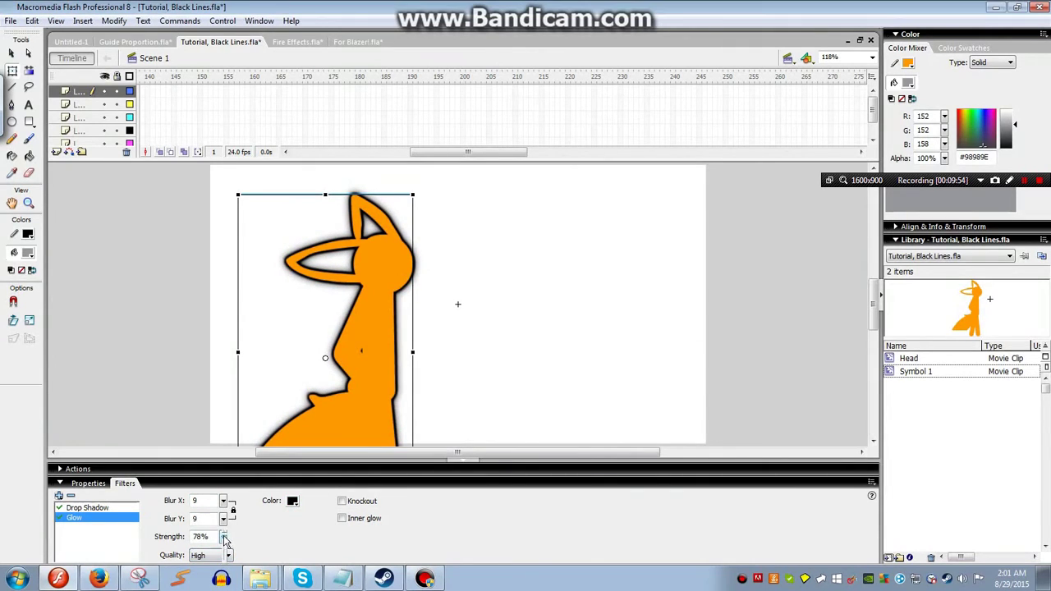
# Toggle the Glow filter off and on to compare the outline, and disable the Drop Shadow filter
pyautogui.click(60, 518)
pyautogui.click(61, 519)
pyautogui.click(60, 521)
pyautogui.click(60, 509)
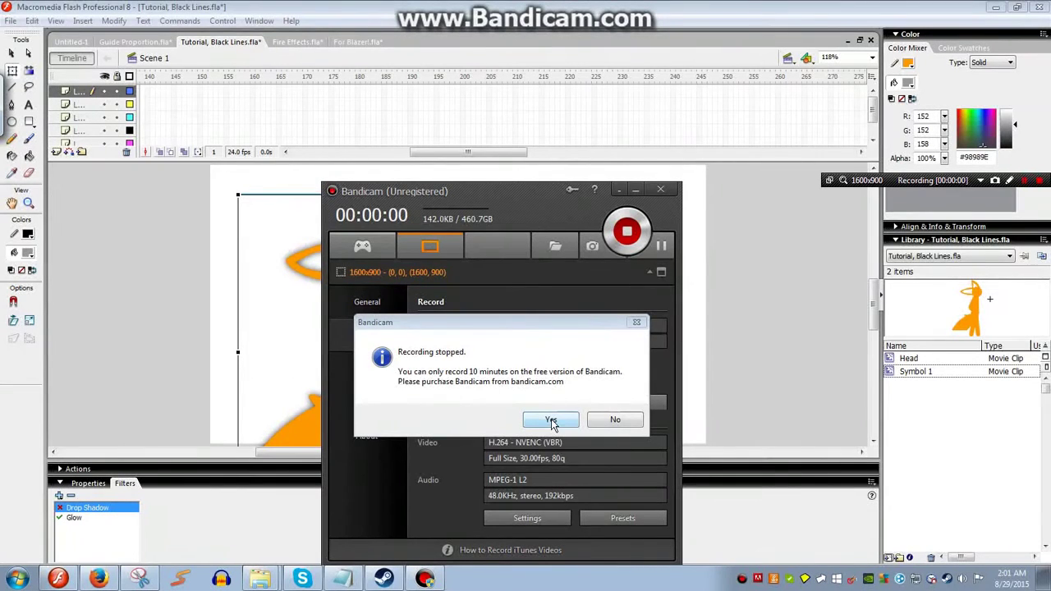
pyautogui.click(550, 420)
pyautogui.click(587, 486)
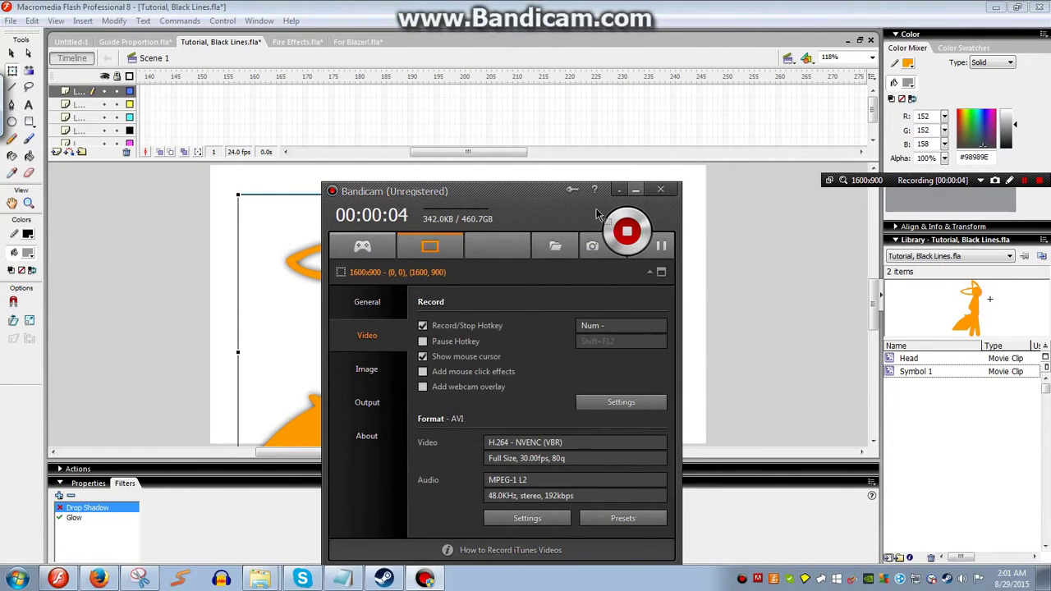
pyautogui.click(619, 190)
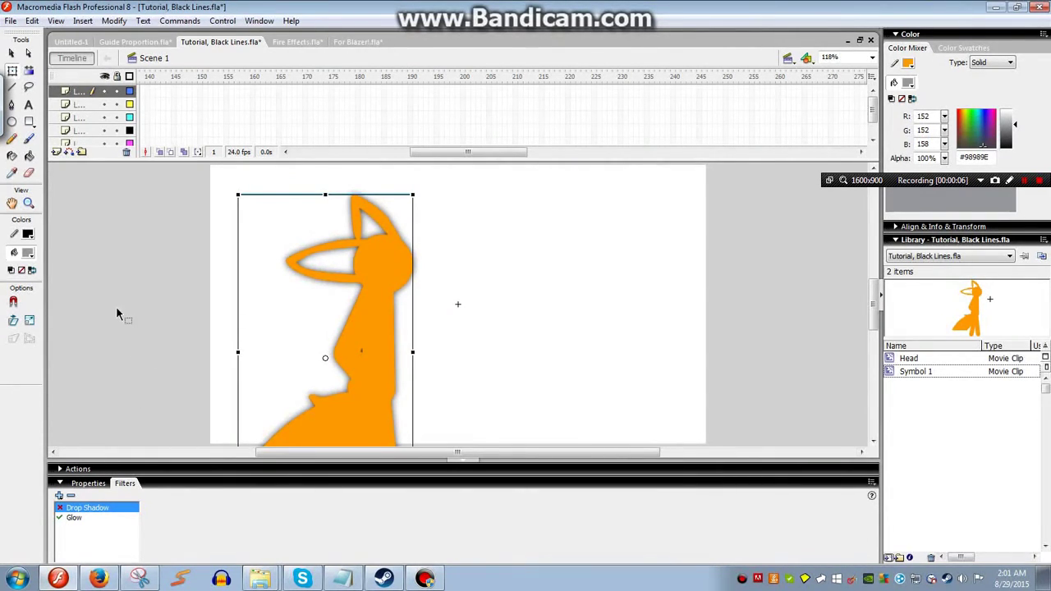
# Reselect the character instance, increase its Glow filter's blur and strength, and deselect it to view the outline
pyautogui.click(179, 322)
pyautogui.click(359, 297)
pyautogui.click(111, 518)
pyautogui.moveTo(223, 515); pyautogui.dragTo(224, 495)
pyautogui.moveTo(224, 537)
pyautogui.mouseDown()
pyautogui.moveTo(225, 505)
pyautogui.moveTo(227, 519)
pyautogui.mouseUp()
pyautogui.click(153, 425)
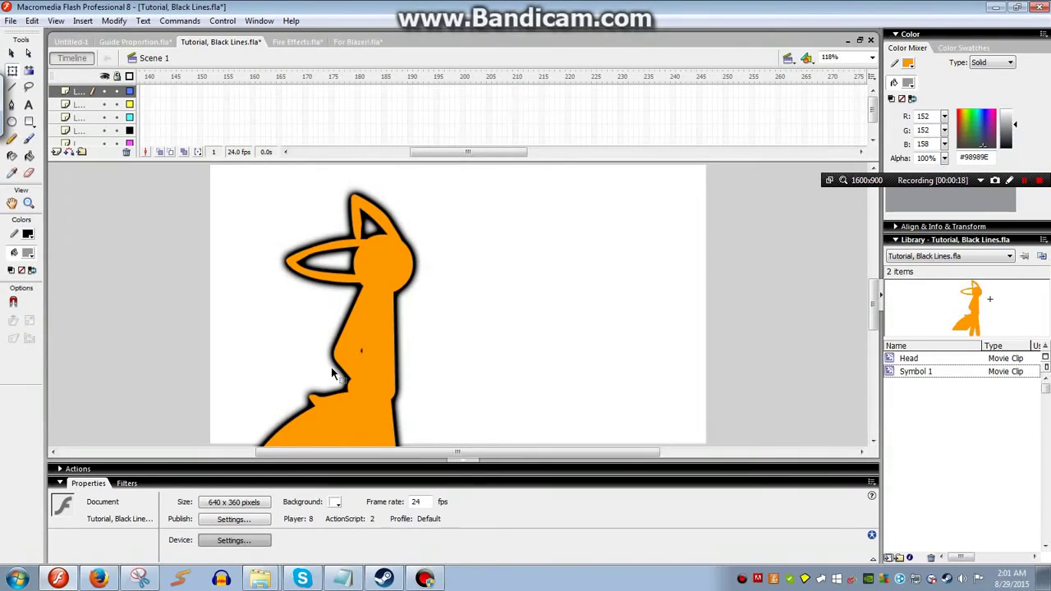
# Disable the Glow filter on the character instance and enable its Drop Shadow filter again
pyautogui.click(125, 486)
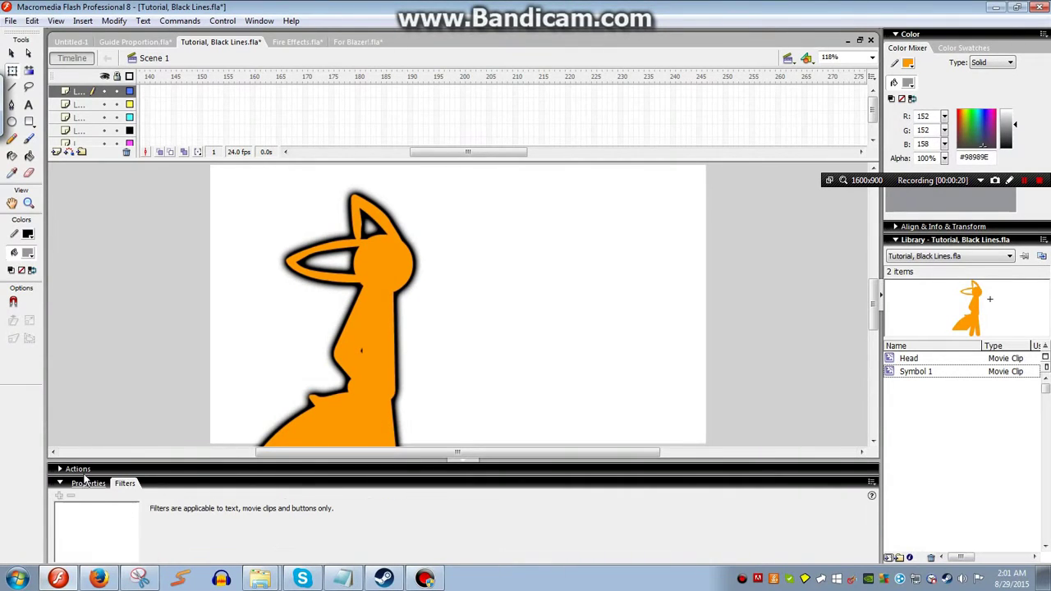
pyautogui.click(363, 383)
pyautogui.click(61, 518)
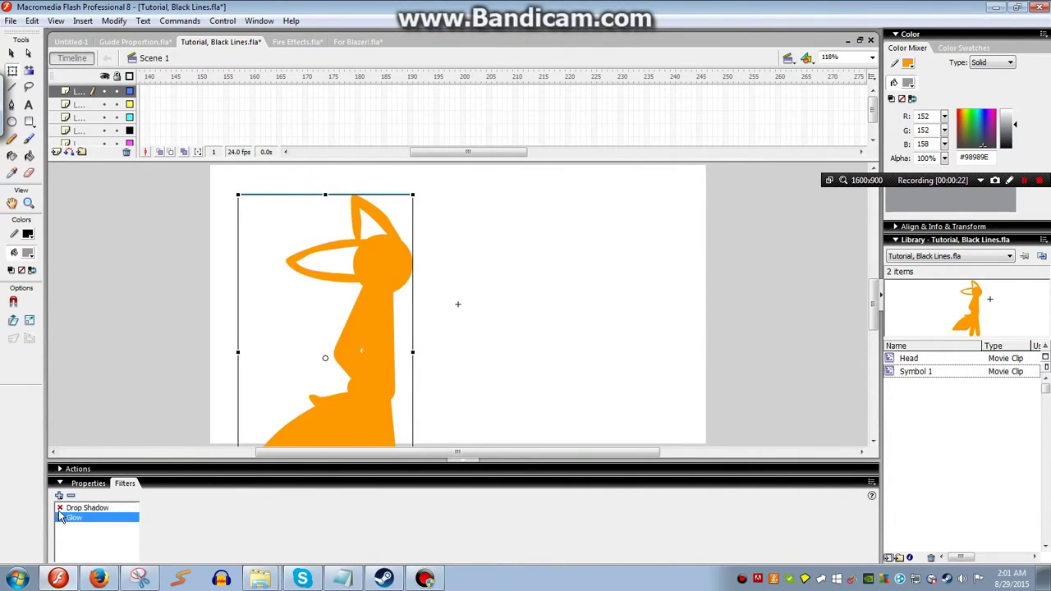
pyautogui.click(61, 508)
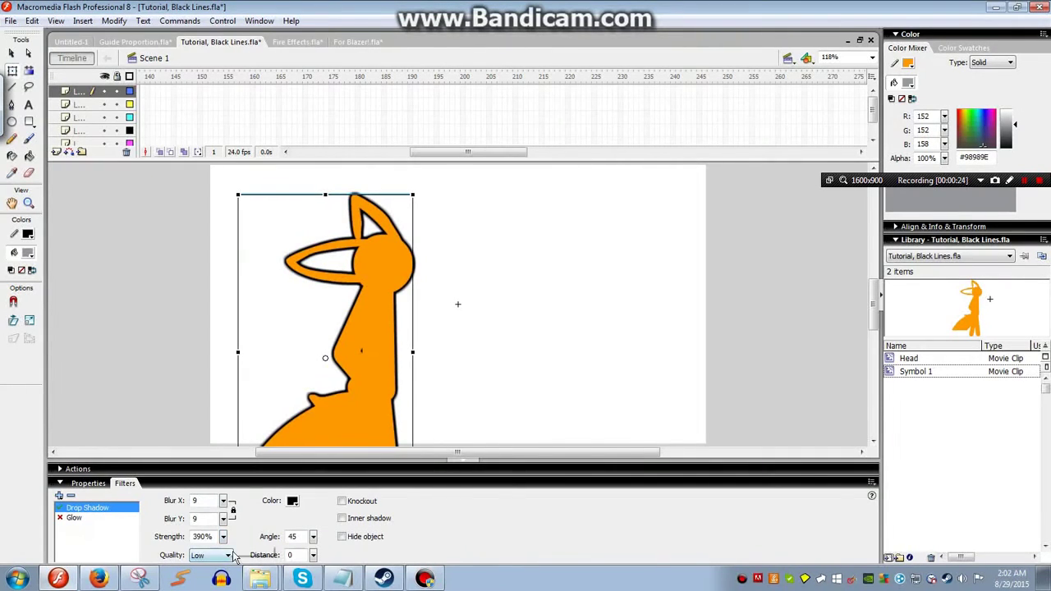
pyautogui.click(289, 555)
# Deselect the character, test the movie with the Drop Shadow outline and close the preview
pyautogui.click(188, 370)
pyautogui.hotkey('ctrl', 'Return')
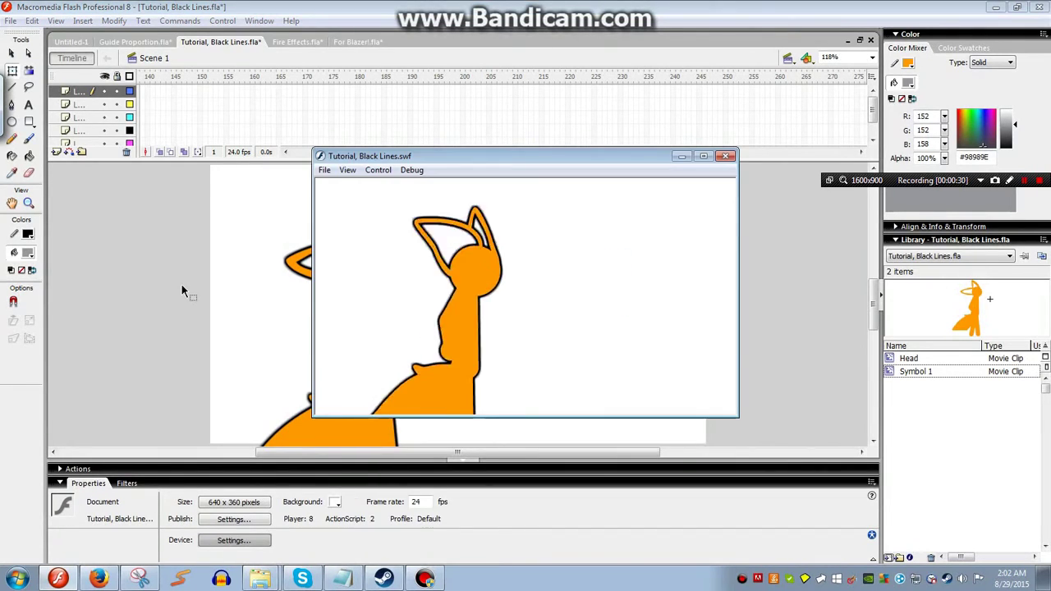
pyautogui.click(726, 156)
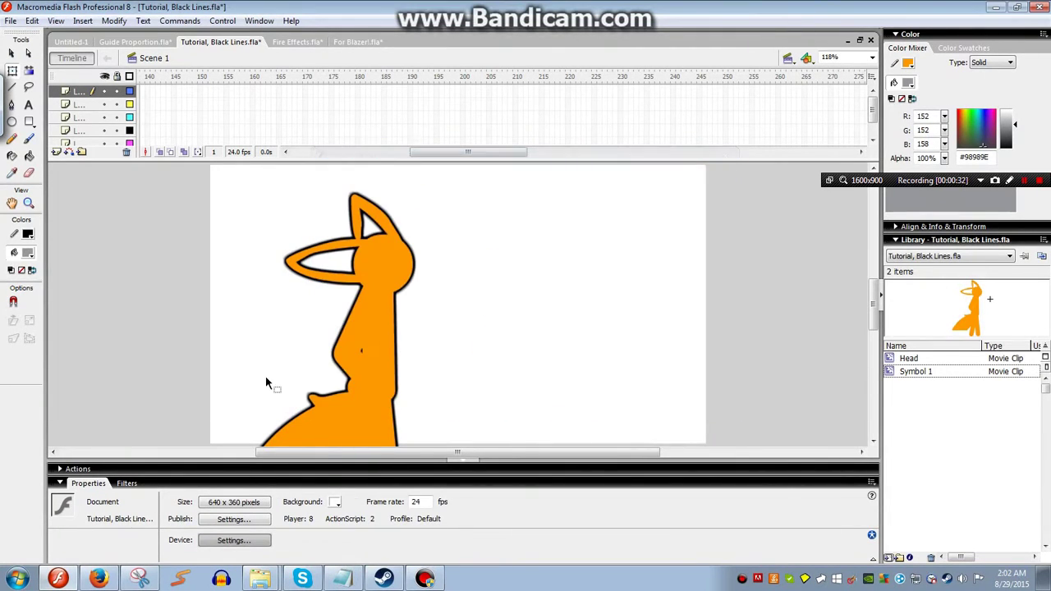
# Add a Bevel filter to the character instance with Medium quality and a blur of 23
pyautogui.click(345, 353)
pyautogui.click(59, 496)
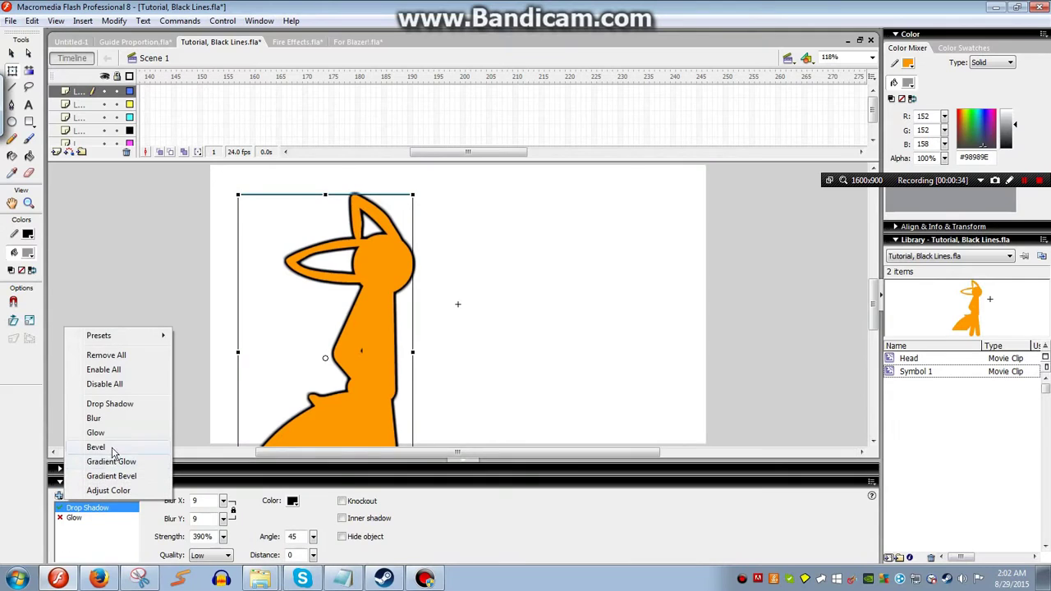
pyautogui.click(80, 446)
pyautogui.click(217, 555)
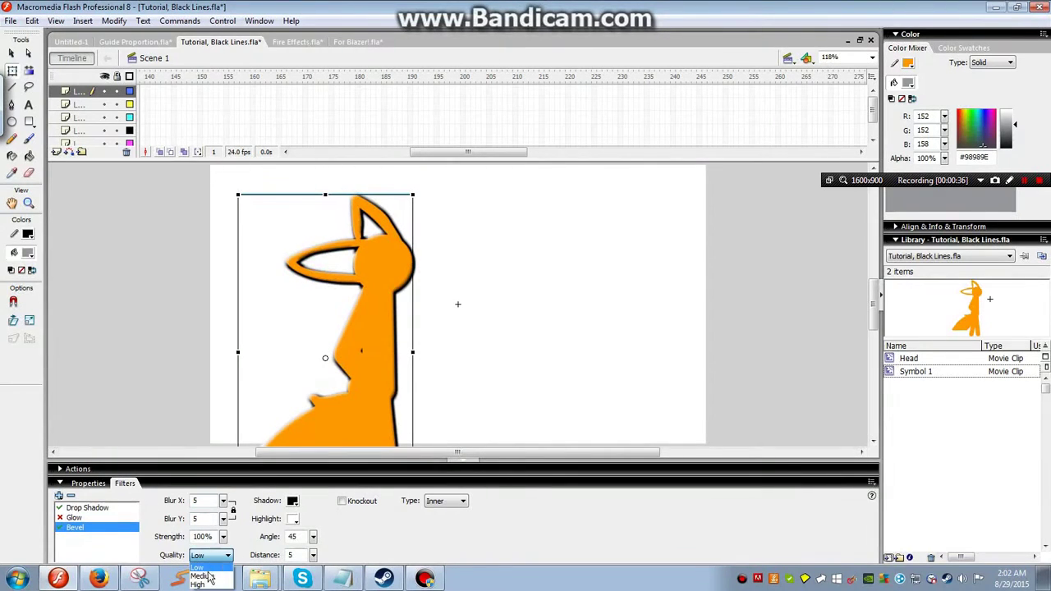
pyautogui.click(205, 576)
pyautogui.moveTo(223, 523); pyautogui.dragTo(223, 511)
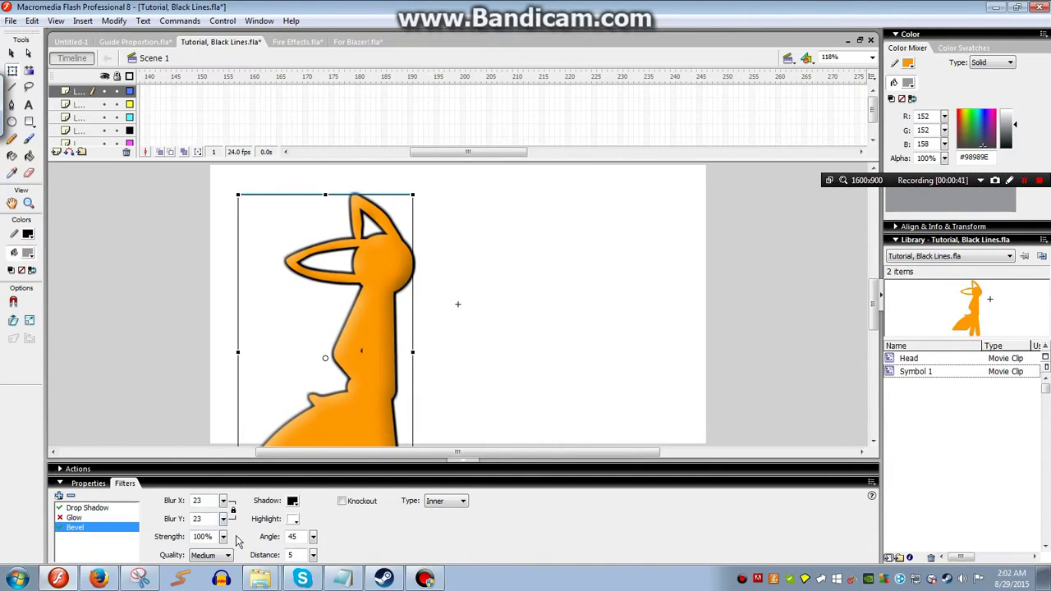
# Make the Bevel filter's highlight colour fully transparent with 0% alpha
pyautogui.click(294, 518)
pyautogui.moveTo(449, 474); pyautogui.dragTo(448, 542)
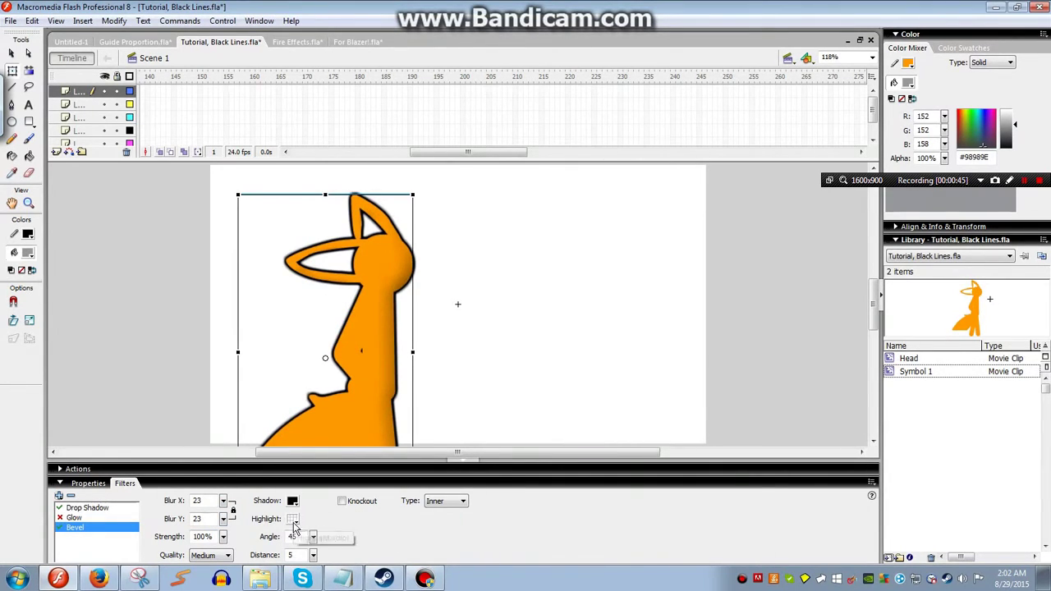
pyautogui.click(293, 517)
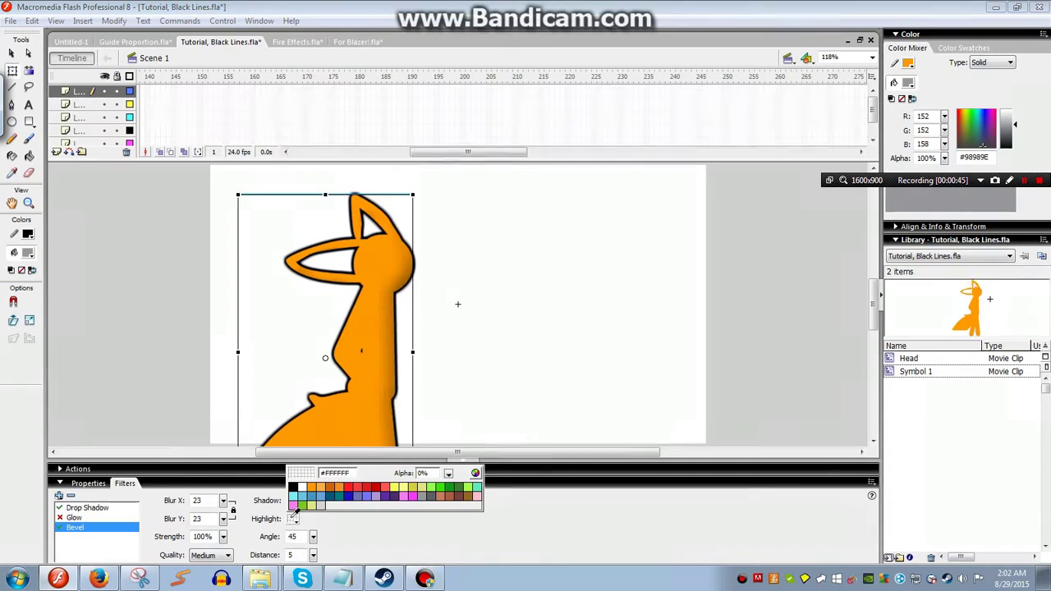
pyautogui.click(448, 475)
pyautogui.click(405, 528)
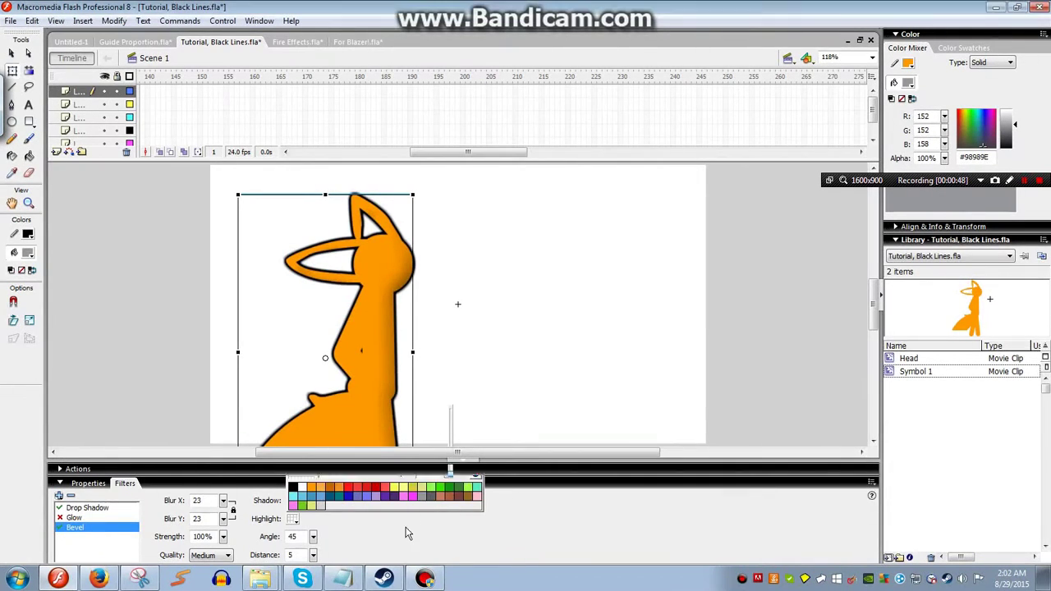
# Set the Bevel filter's blur to 35, strength to 170% and quality to High, and deselect the character
pyautogui.moveTo(222, 501); pyautogui.dragTo(222, 529)
pyautogui.click(226, 557)
pyautogui.click(217, 584)
pyautogui.click(170, 422)
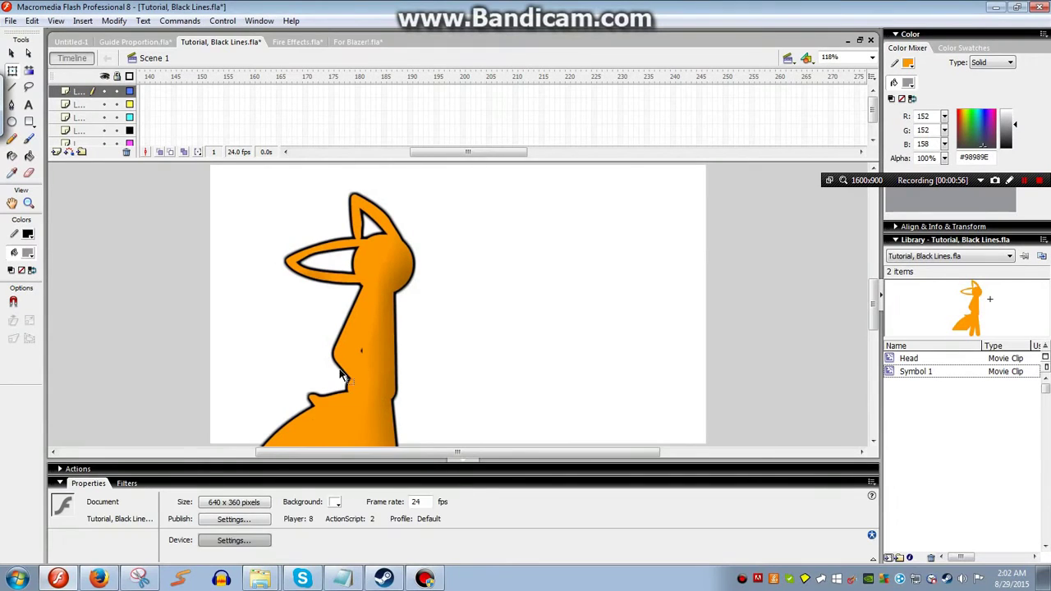
# Reselect the character instance and add a second Bevel filter with a fully transparent shadow colour
pyautogui.click(132, 483)
pyautogui.click(317, 427)
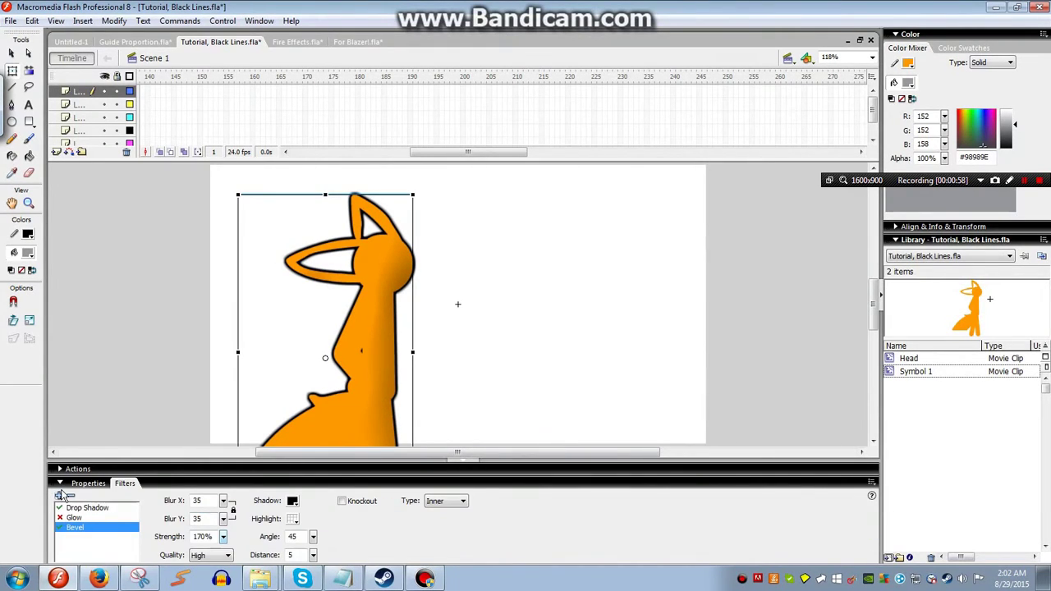
pyautogui.click(61, 496)
pyautogui.click(97, 448)
pyautogui.click(292, 519)
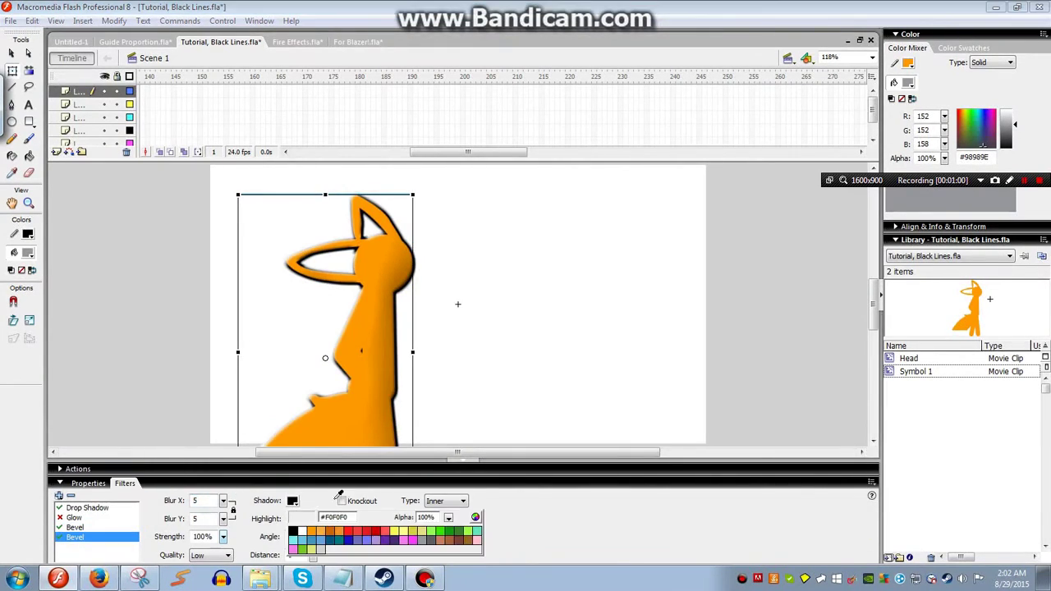
pyautogui.moveTo(448, 518); pyautogui.dragTo(448, 561)
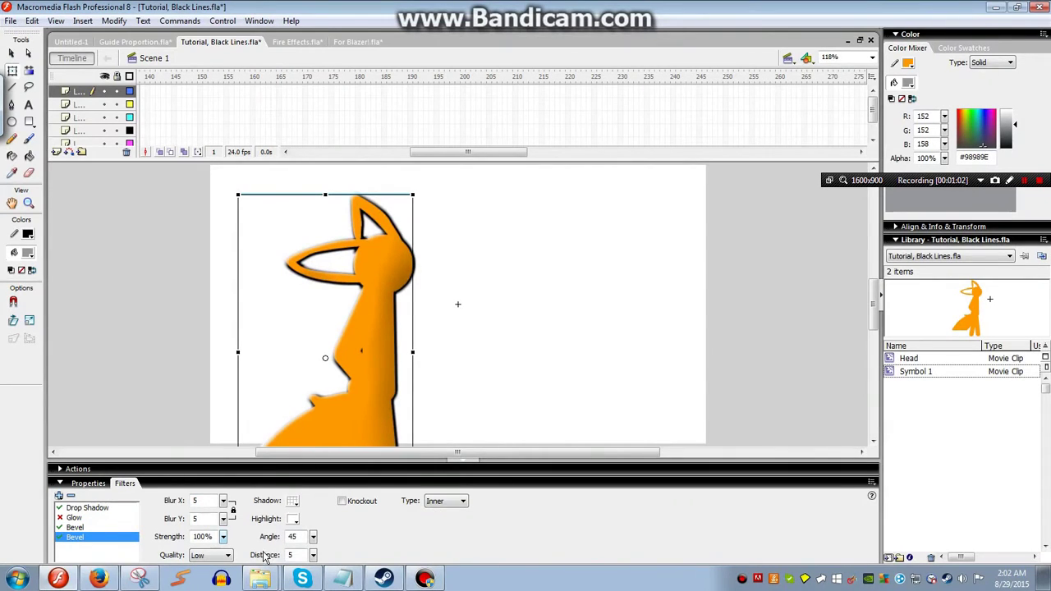
# Set the second Bevel filter's blur to 2, quality to High and distance to 2
pyautogui.write('2')
pyautogui.press('Return')
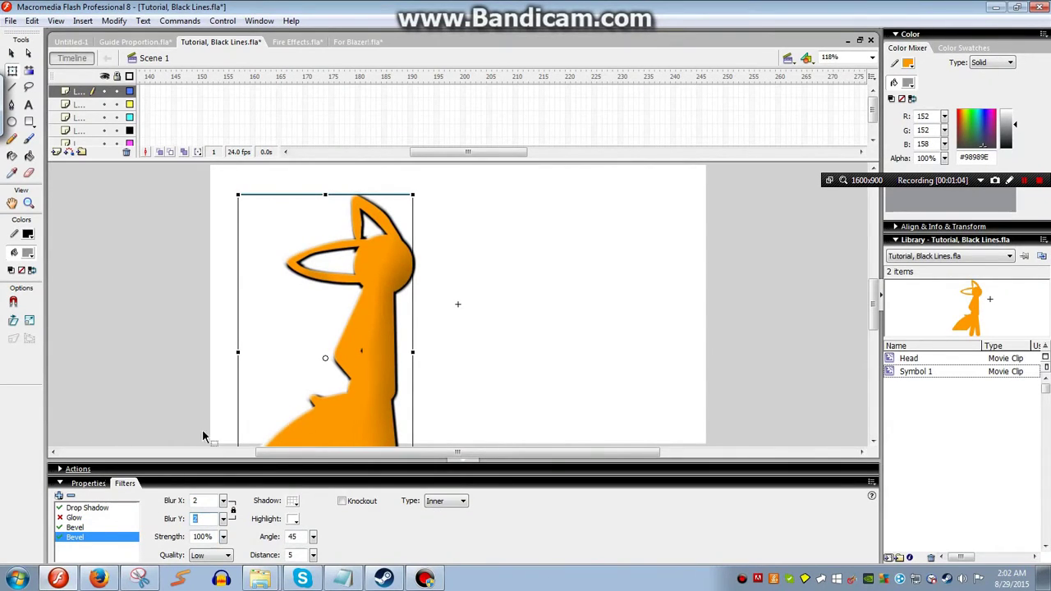
pyautogui.click(212, 556)
pyautogui.click(210, 582)
pyautogui.click(292, 555)
pyautogui.write('2')
pyautogui.press('Return')
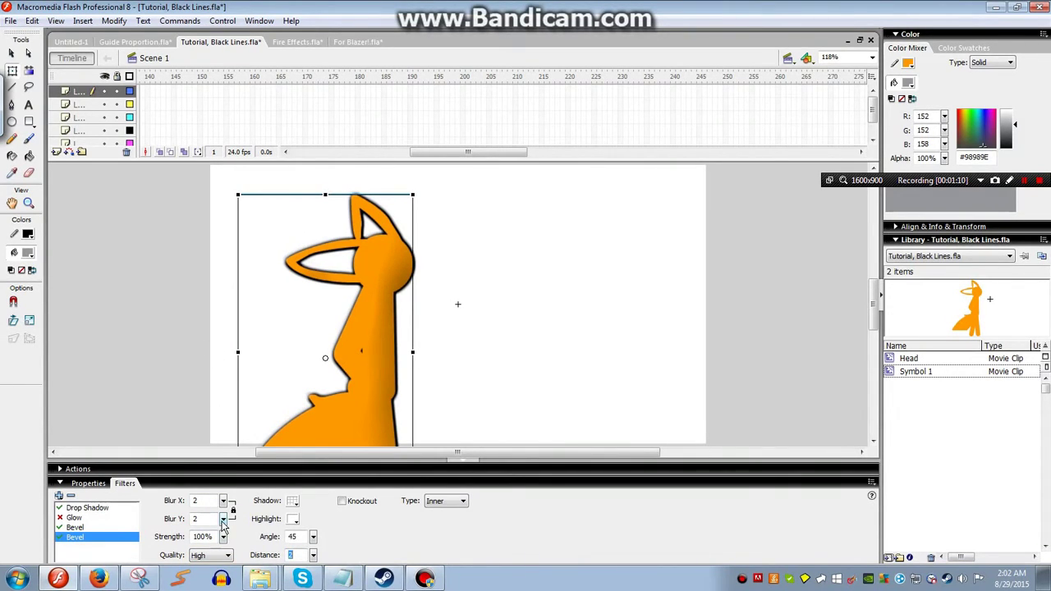
# Set the second Bevel filter's blur to 3 and strength to 215%, and deselect the character
pyautogui.moveTo(223, 525)
pyautogui.mouseDown()
pyautogui.moveTo(223, 516)
pyautogui.moveTo(222, 531)
pyautogui.mouseUp()
pyautogui.write('215')
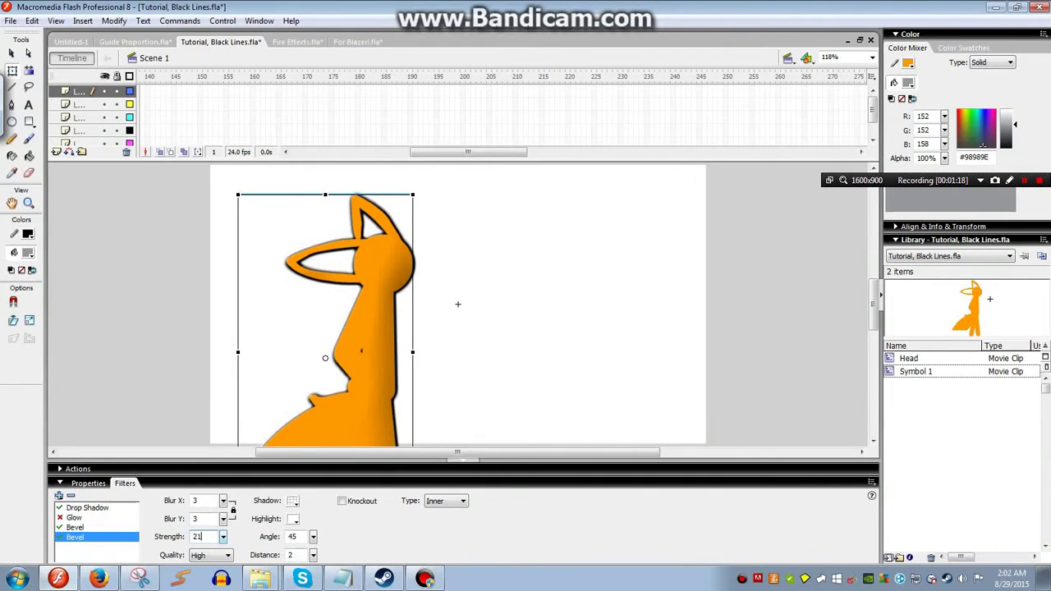
pyautogui.press('Return')
pyautogui.click(179, 386)
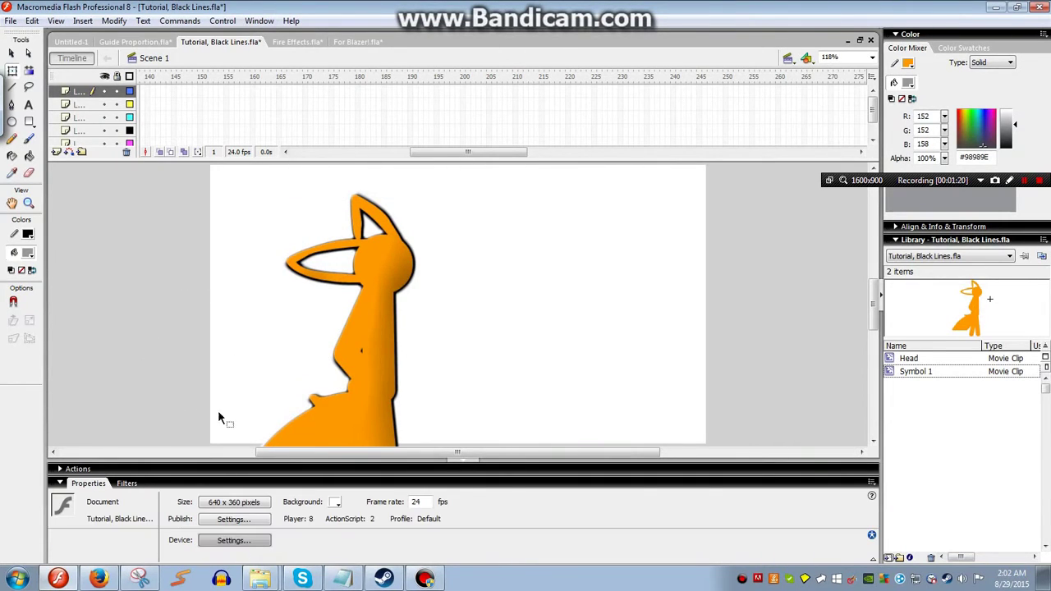
# Change the document background to grey, test the movie and close the preview
pyautogui.click(336, 504)
pyautogui.click(455, 540)
pyautogui.click(322, 425)
pyautogui.click(229, 348)
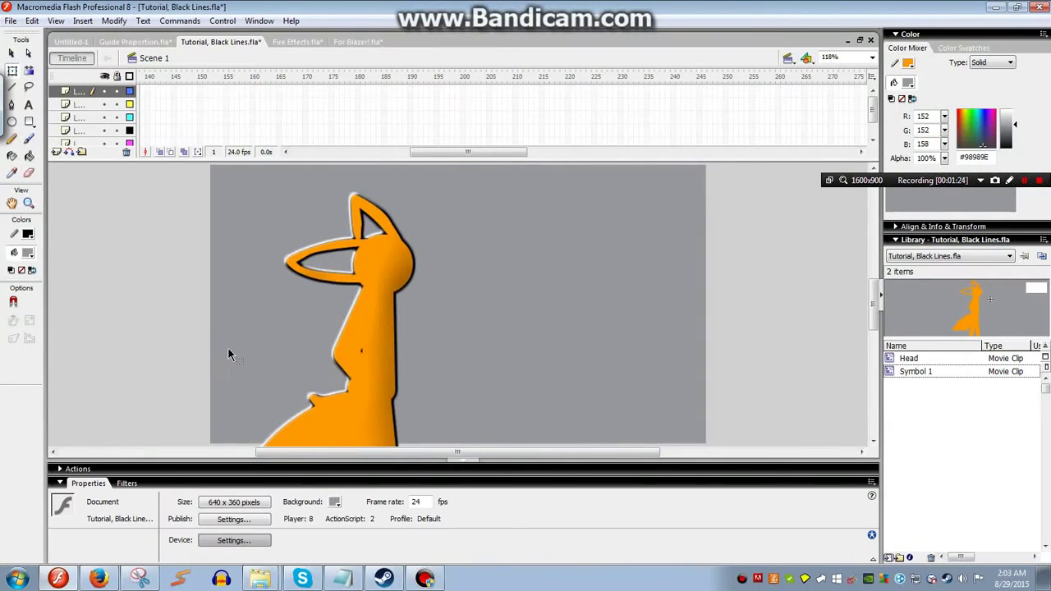
pyautogui.hotkey('ctrl', 'Return')
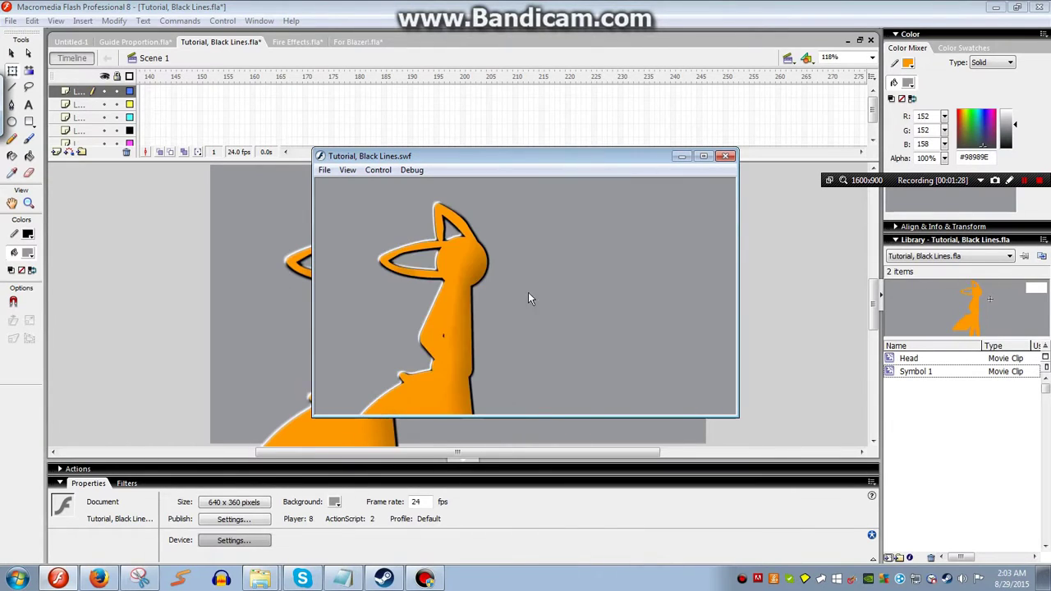
pyautogui.click(726, 156)
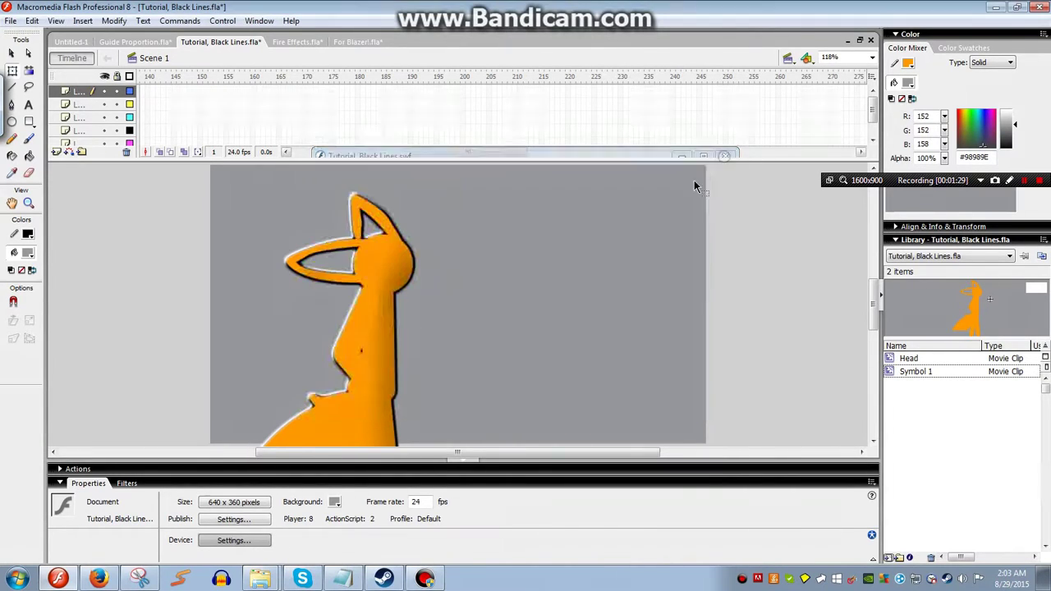
# Try the Lighten, Hard light and Overlay blend modes on the character instance
pyautogui.click(371, 313)
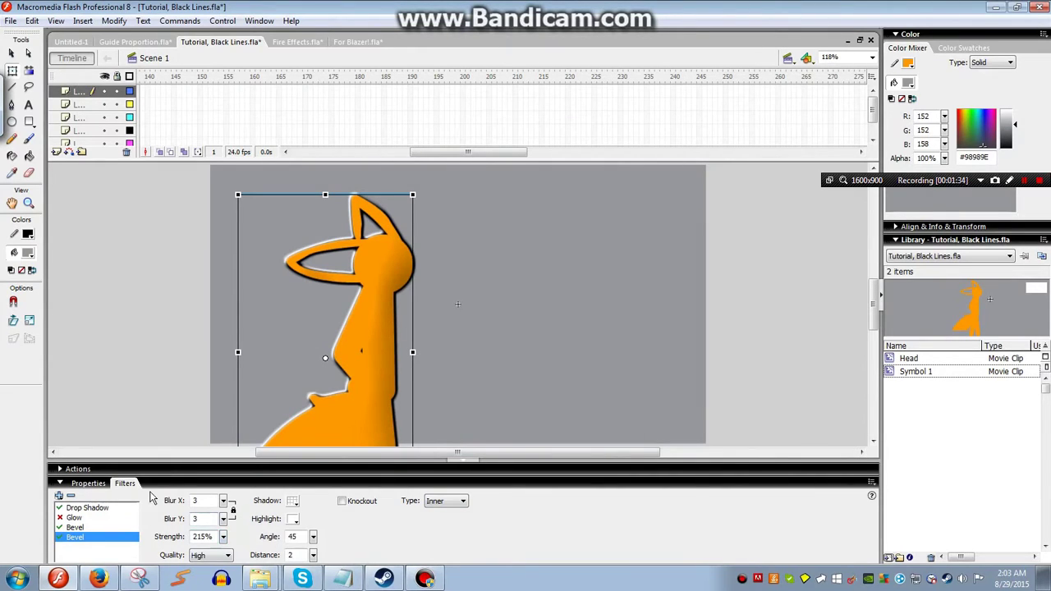
pyautogui.click(88, 483)
pyautogui.click(367, 544)
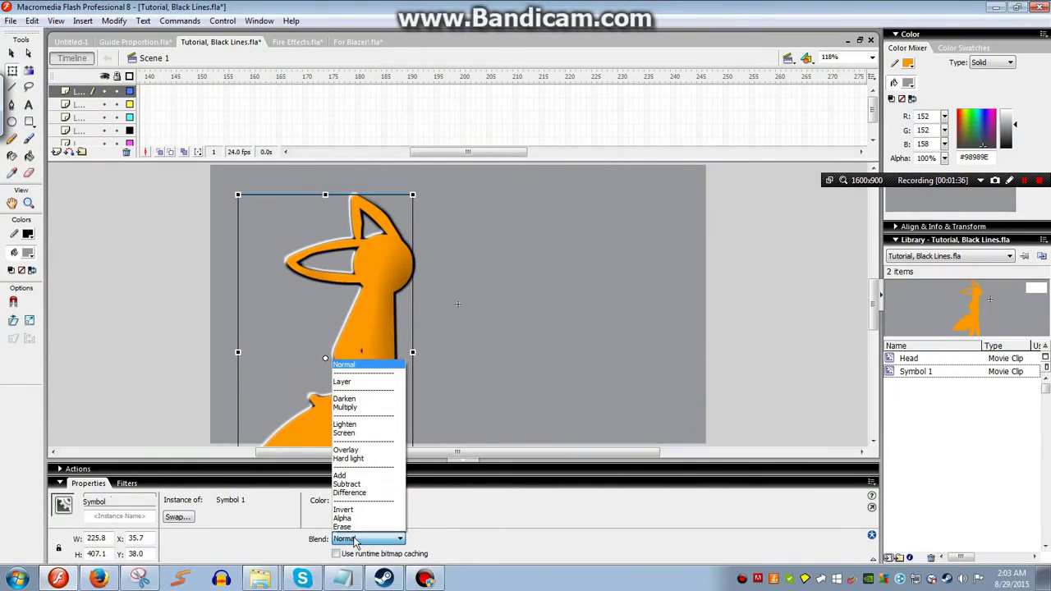
pyautogui.click(354, 424)
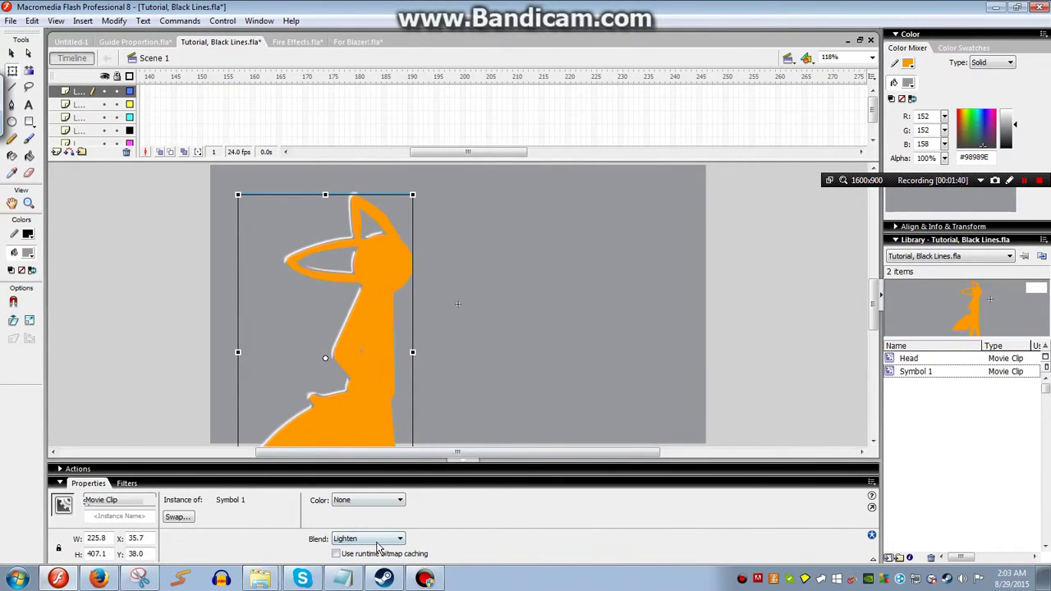
pyautogui.click(377, 545)
pyautogui.click(361, 460)
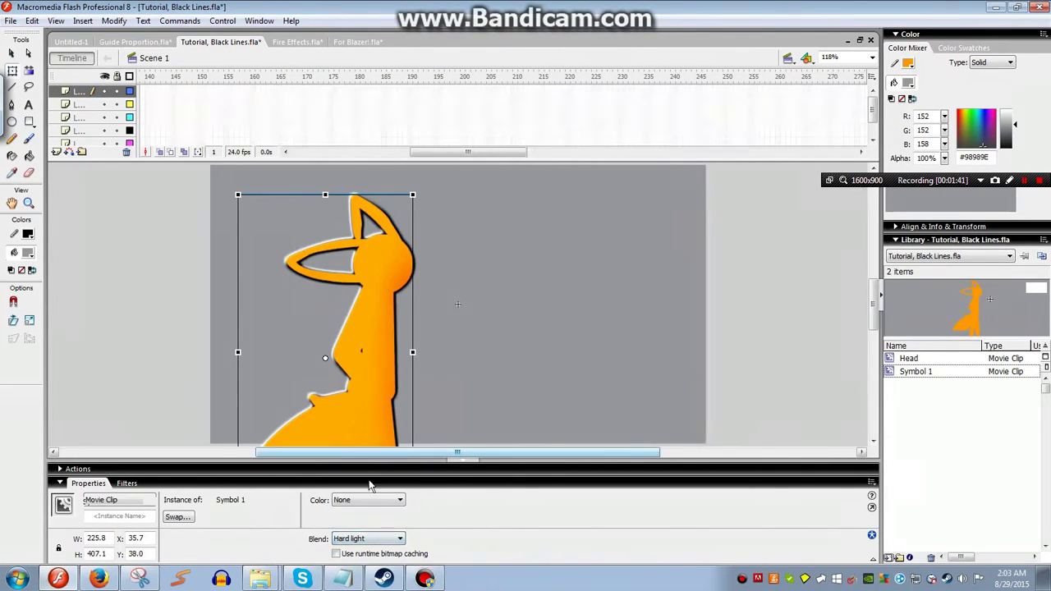
pyautogui.click(377, 545)
pyautogui.click(371, 458)
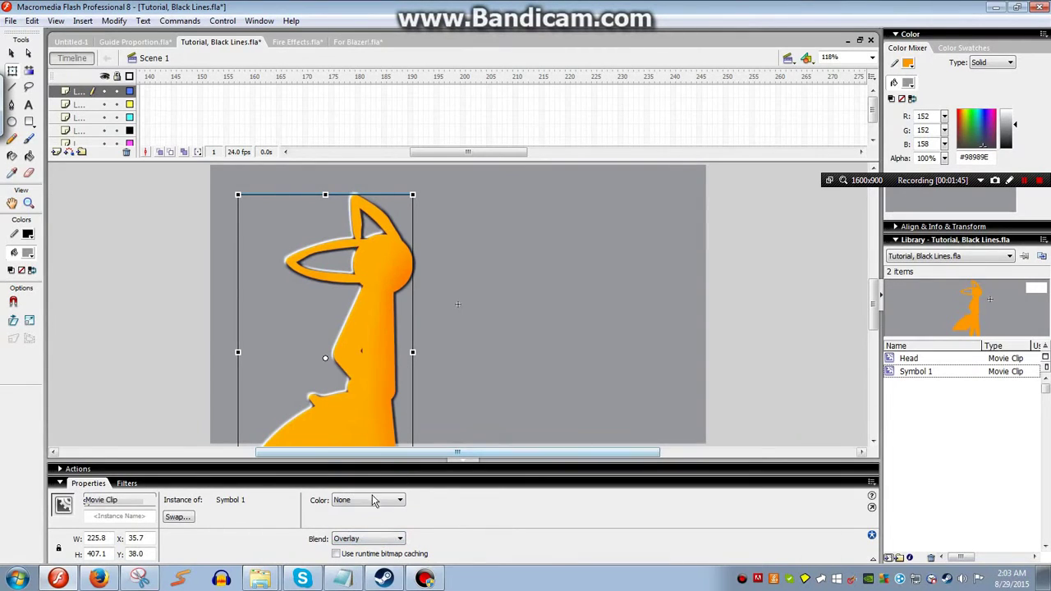
# Try Hard light blending on the character again, return it to Normal and deselect it
pyautogui.click(377, 539)
pyautogui.click(360, 453)
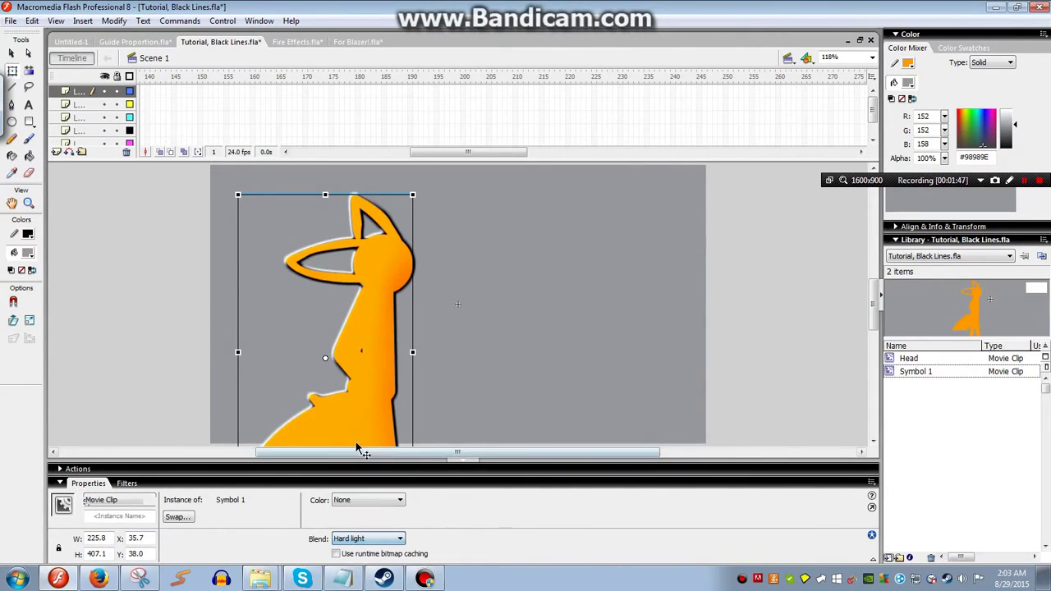
pyautogui.click(377, 539)
pyautogui.click(369, 405)
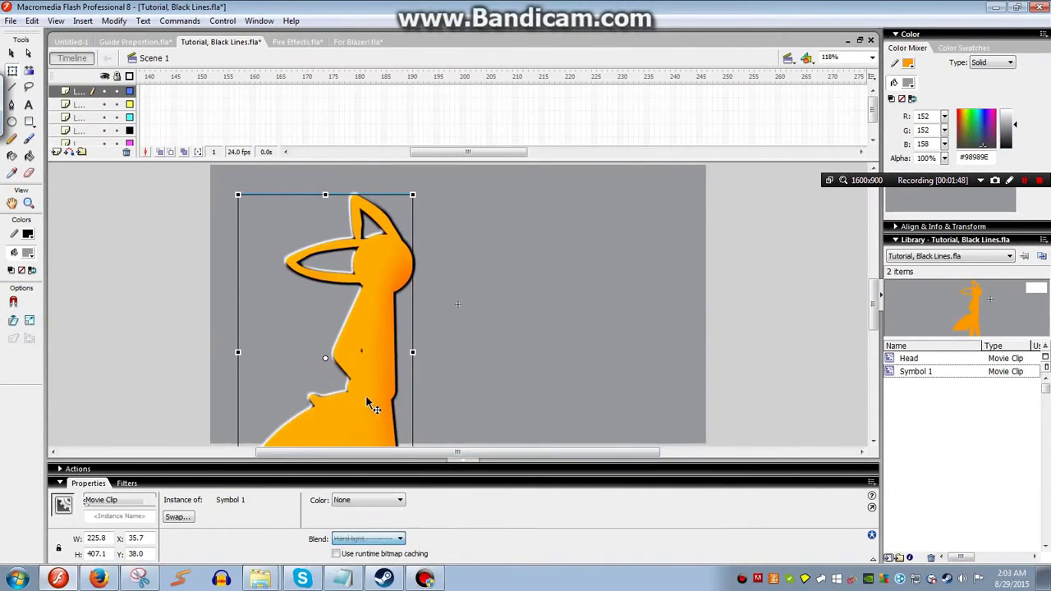
pyautogui.click(365, 539)
pyautogui.click(362, 365)
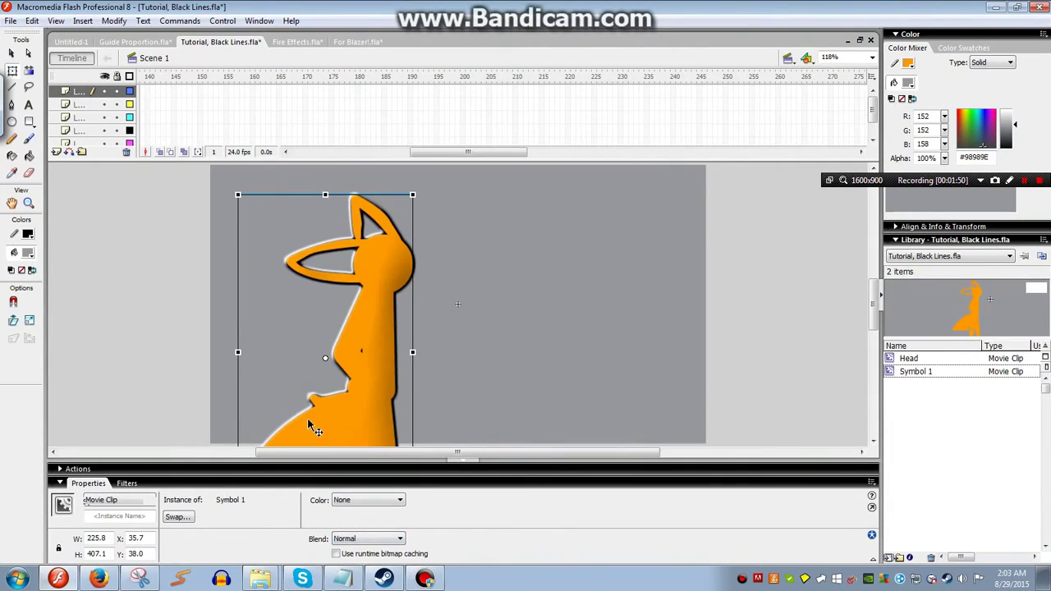
pyautogui.click(505, 329)
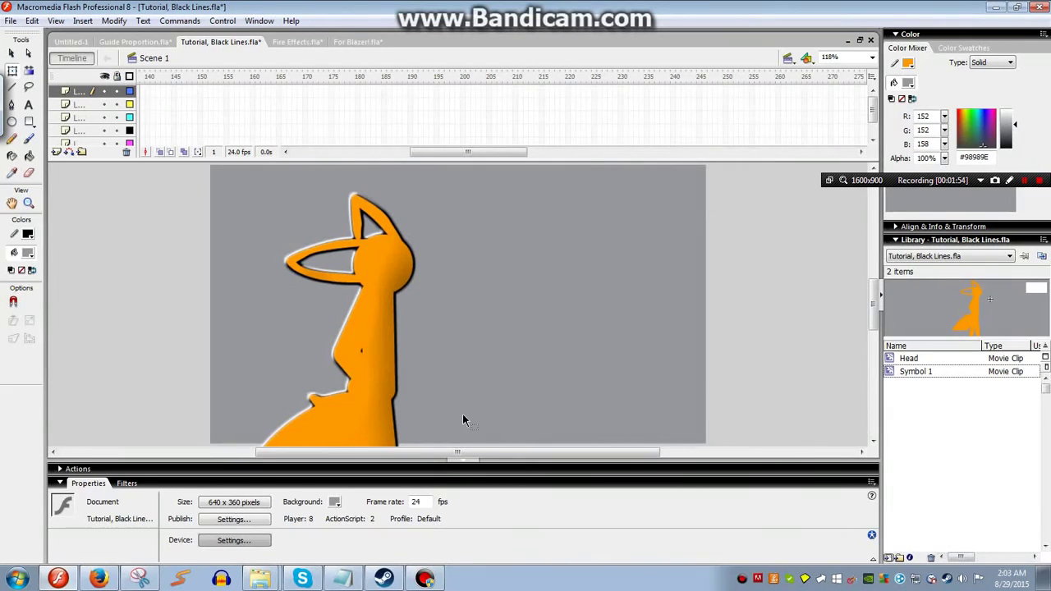
# Set the character instance's blend mode to Hard light and deselect it to view the effect
pyautogui.click(389, 275)
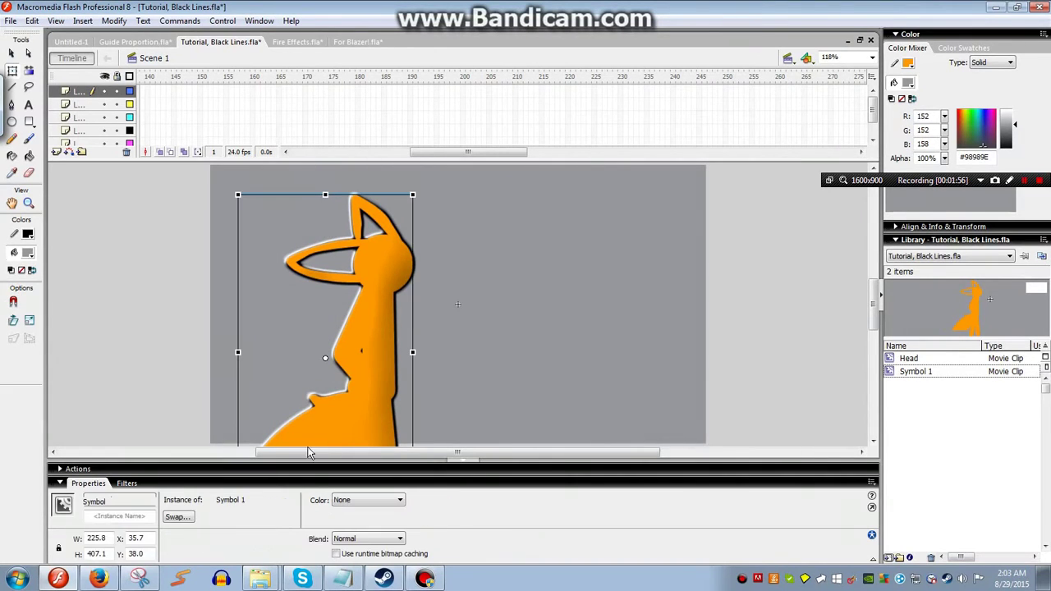
pyautogui.click(358, 539)
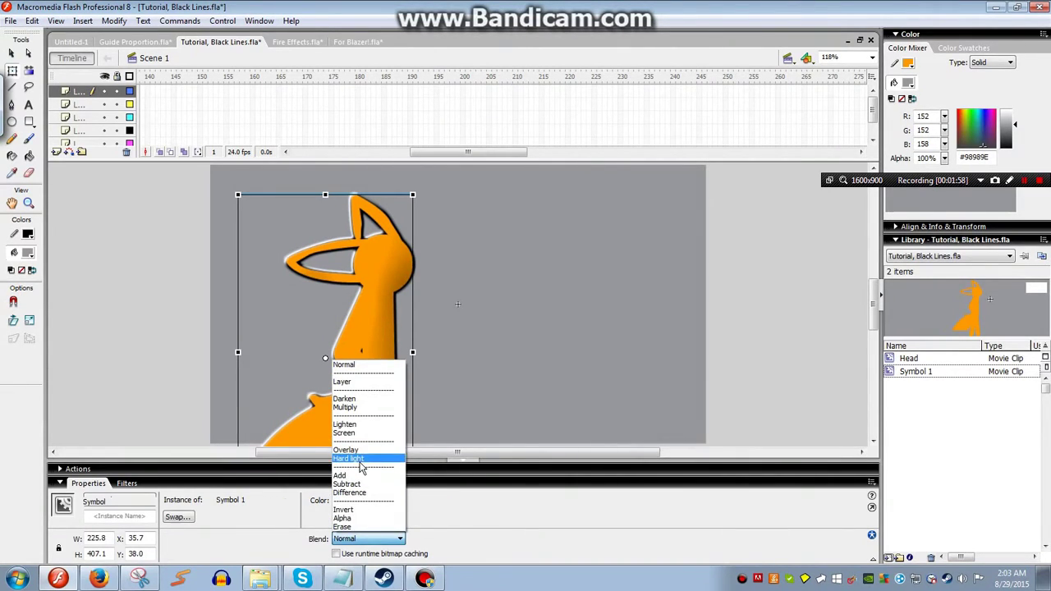
pyautogui.click(361, 464)
pyautogui.click(138, 389)
pyautogui.click(370, 311)
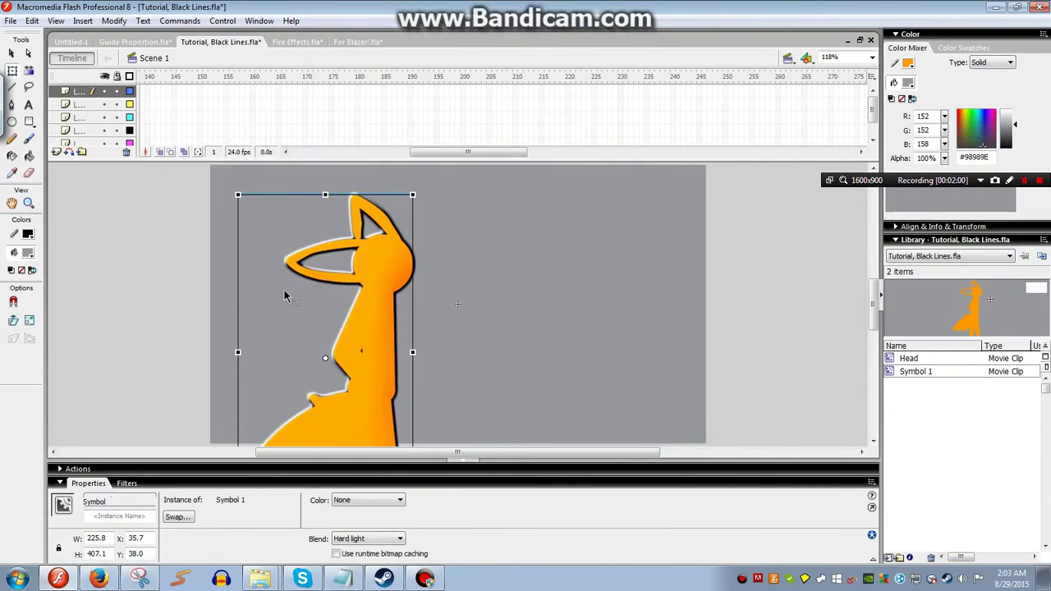
pyautogui.click(152, 369)
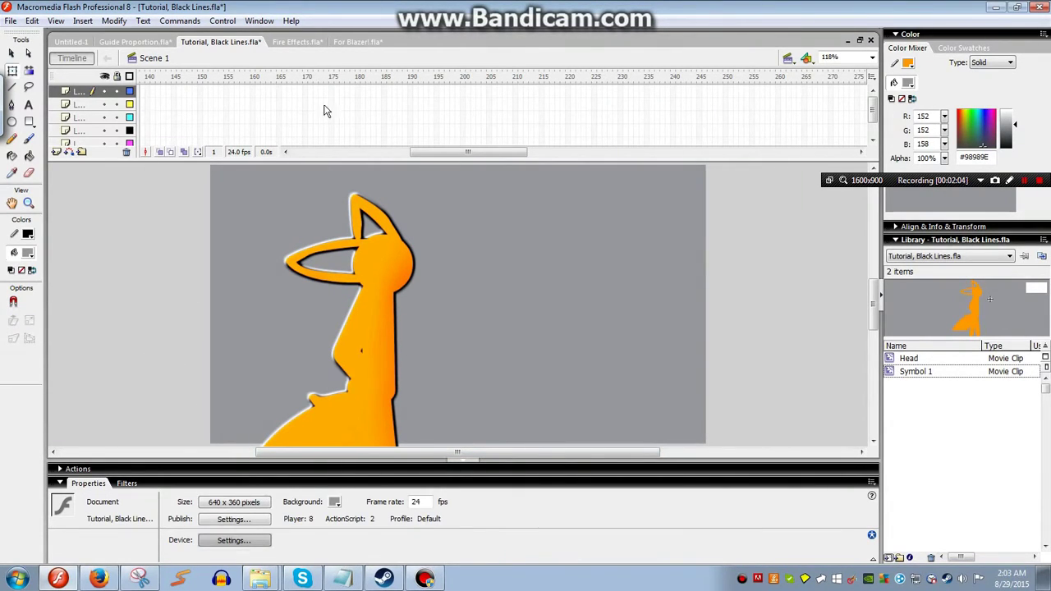
# Insert a new layer and place it at the bottom of the layer stack
pyautogui.moveTo(872, 110); pyautogui.dragTo(872, 123)
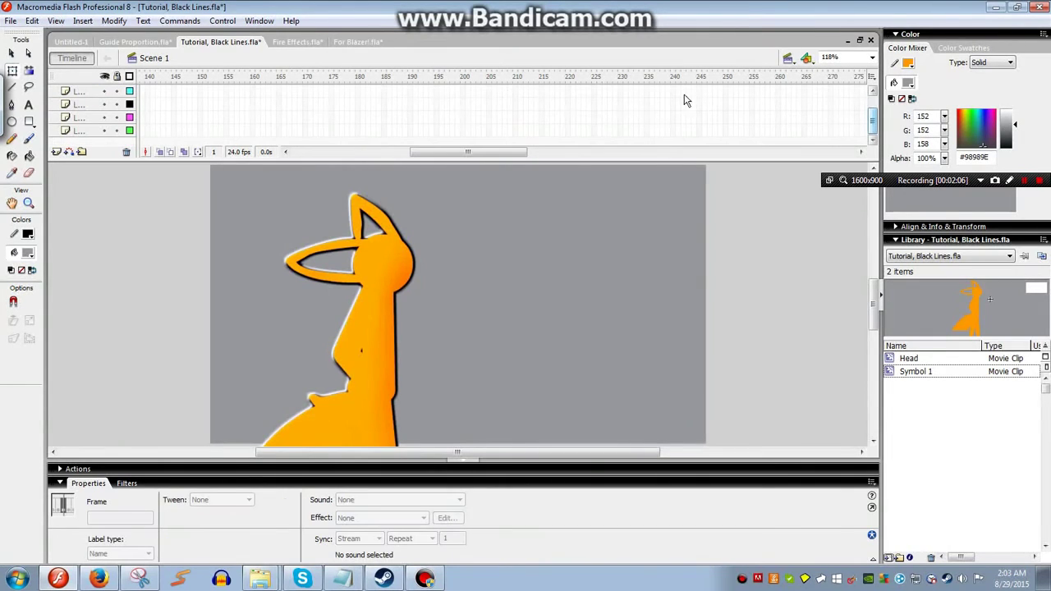
pyautogui.click(85, 129)
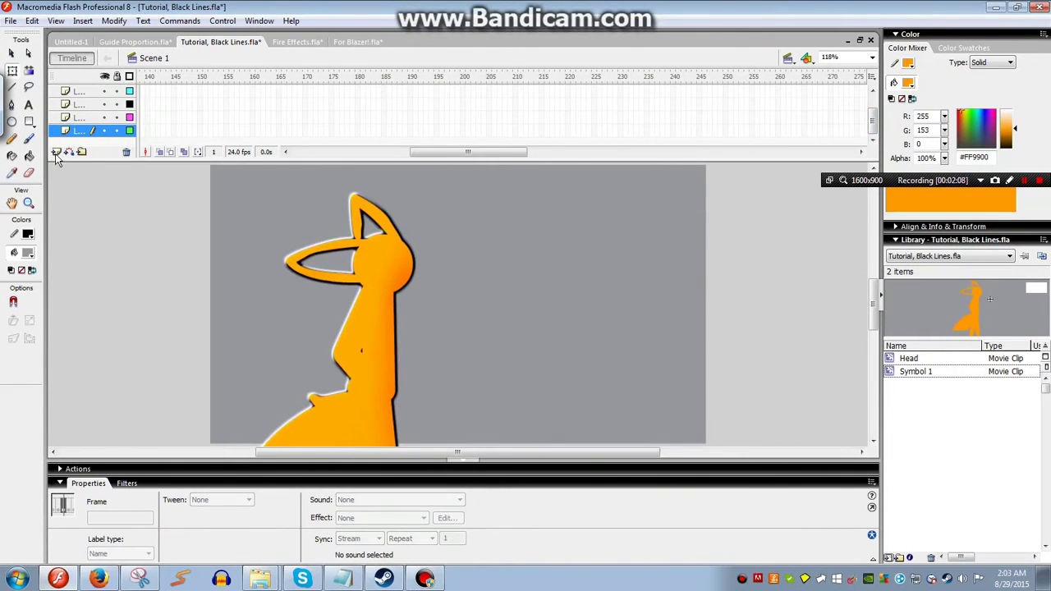
pyautogui.click(56, 151)
pyautogui.moveTo(78, 138); pyautogui.dragTo(79, 148)
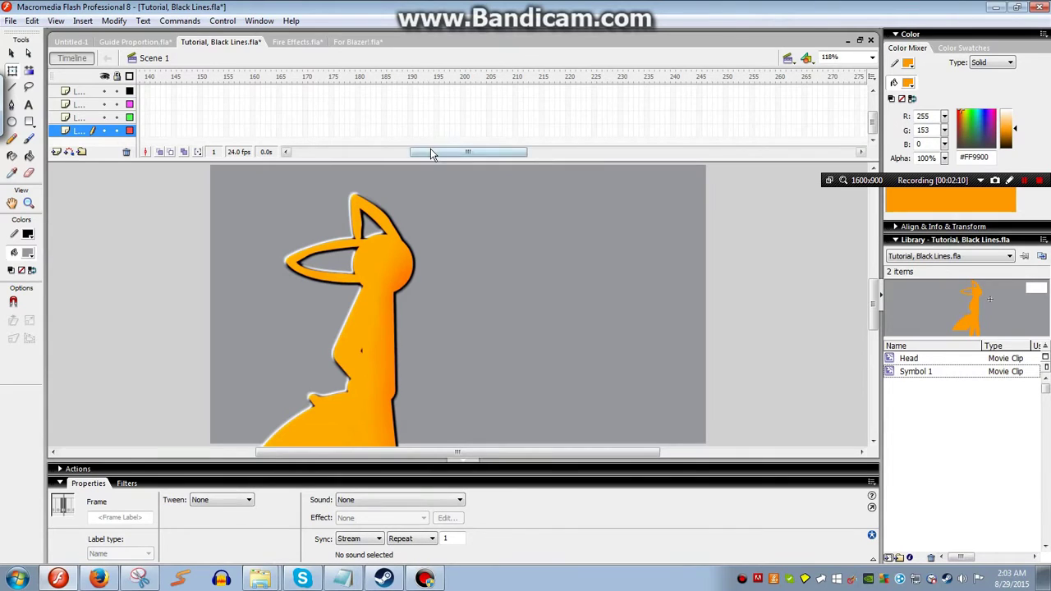
# Draw a grey rectangle with a black outline, about 685 by 405 px, over the whole stage on frame 1 of the new bottom layer
pyautogui.moveTo(428, 152); pyautogui.dragTo(309, 152)
pyautogui.click(242, 131)
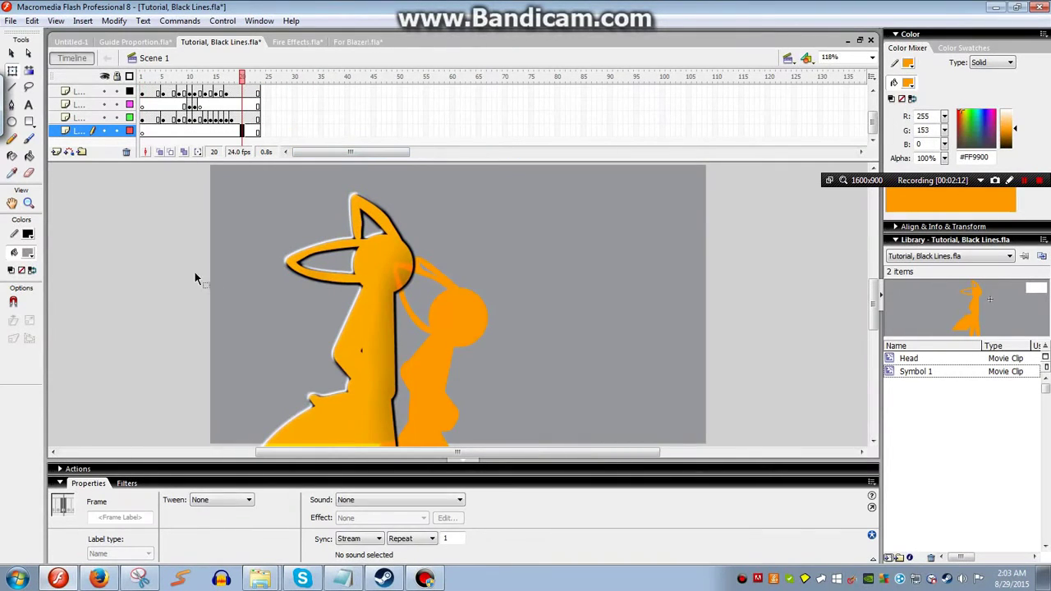
pyautogui.press('r')
pyautogui.click(143, 133)
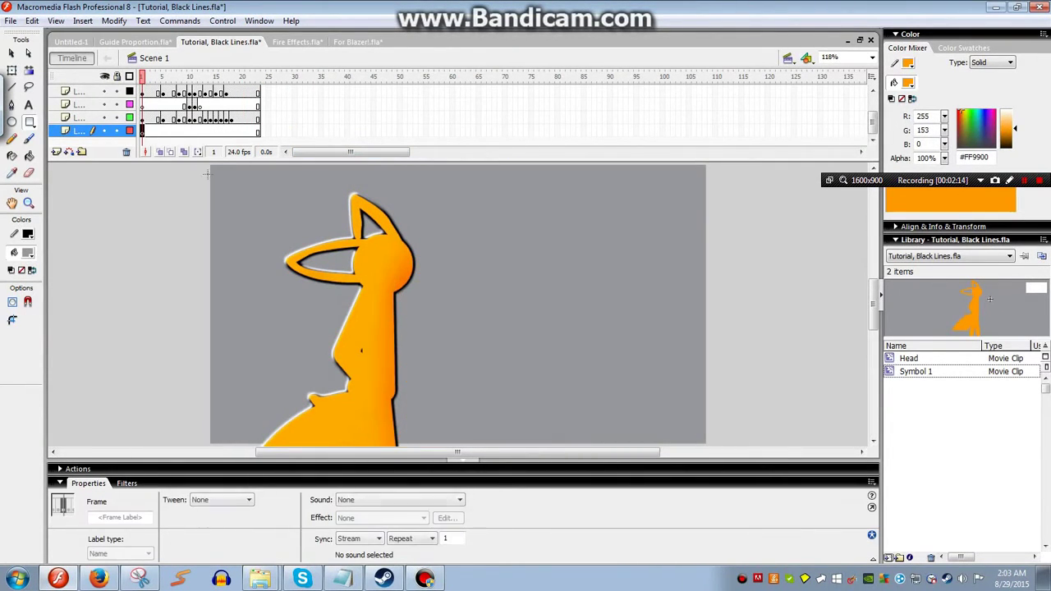
pyautogui.moveTo(204, 164)
pyautogui.mouseDown()
pyautogui.moveTo(726, 424)
pyautogui.moveTo(735, 447)
pyautogui.mouseUp()
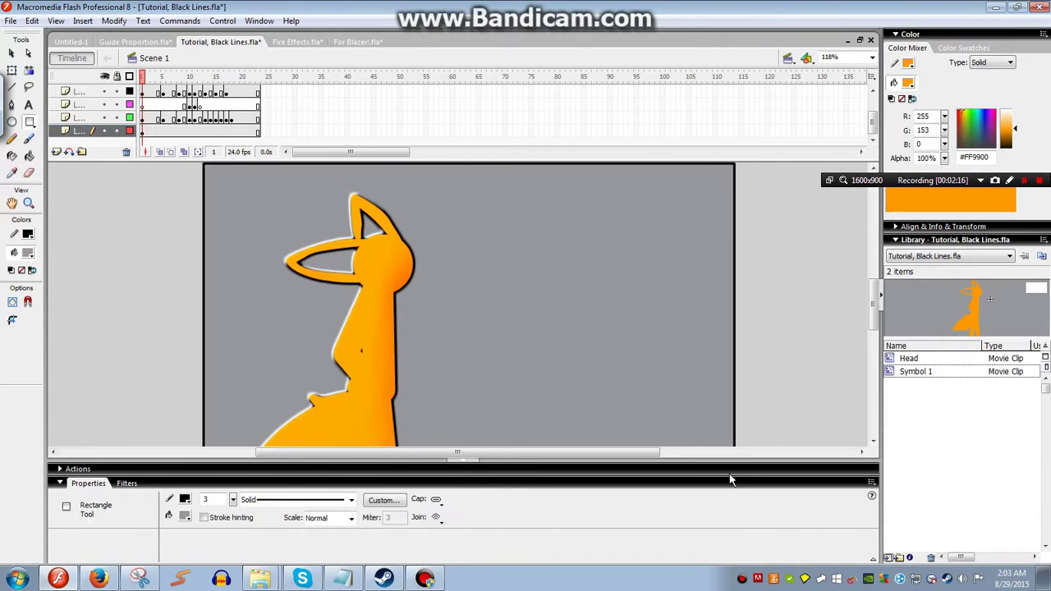
# Select the background rectangle's fill with the Free Transform tool and recolour it black
pyautogui.press('q')
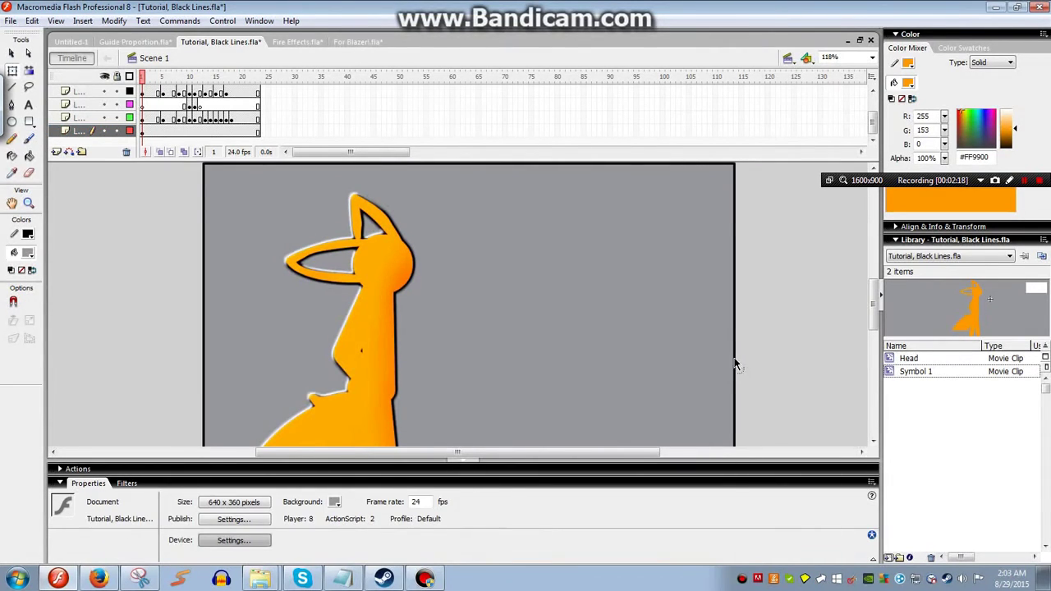
pyautogui.click(736, 361)
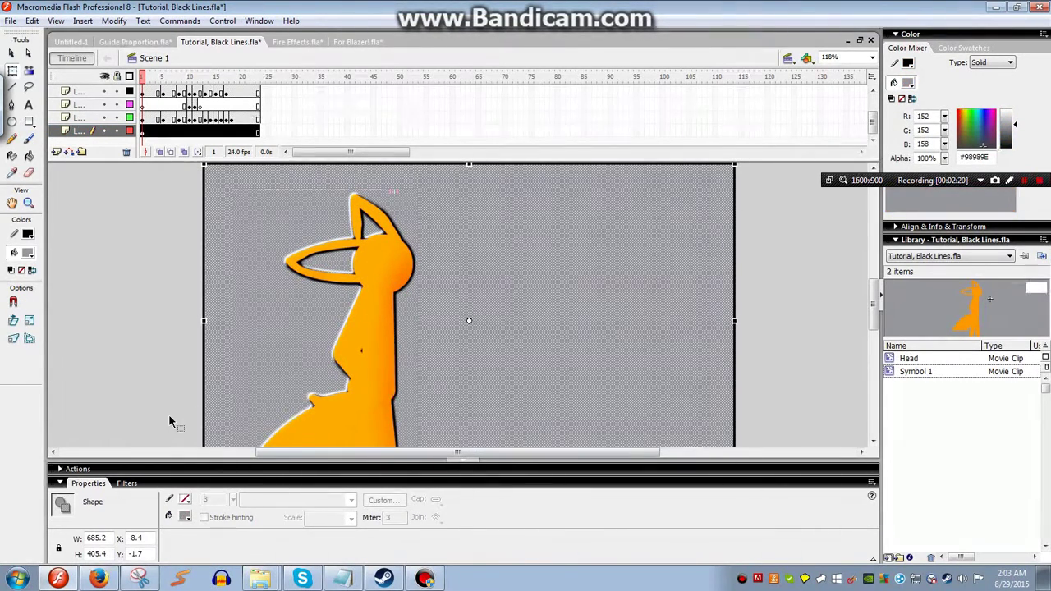
pyautogui.click(28, 253)
pyautogui.click(41, 285)
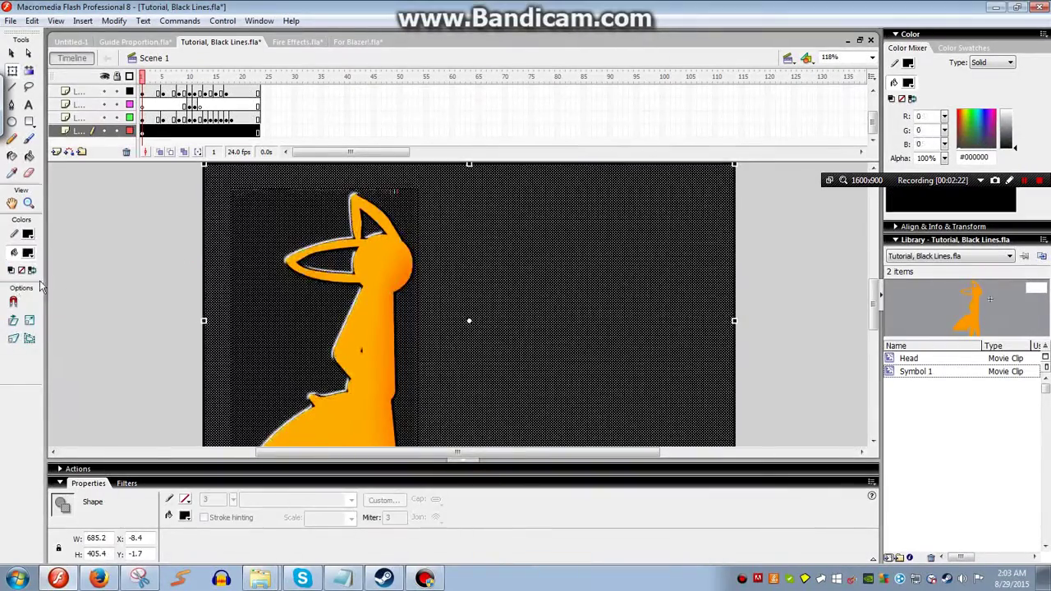
# Recolour the background rectangle's fill red (#F34141) and deselect it
pyautogui.click(128, 331)
pyautogui.click(232, 331)
pyautogui.click(27, 253)
pyautogui.click(82, 287)
pyautogui.click(86, 367)
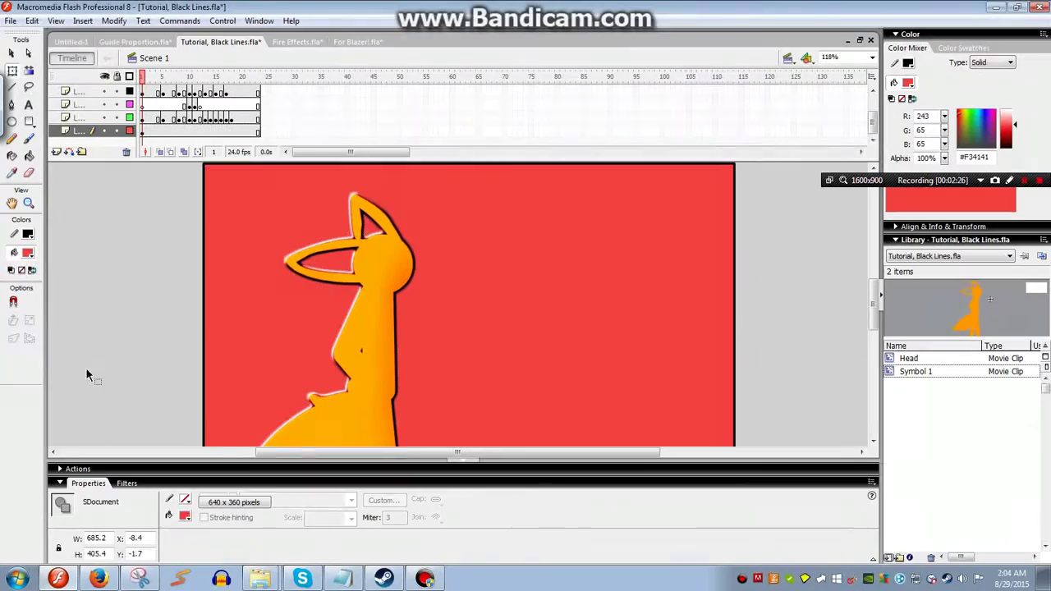
# Delete the black outline around the red background rectangle
pyautogui.doubleClick(203, 334)
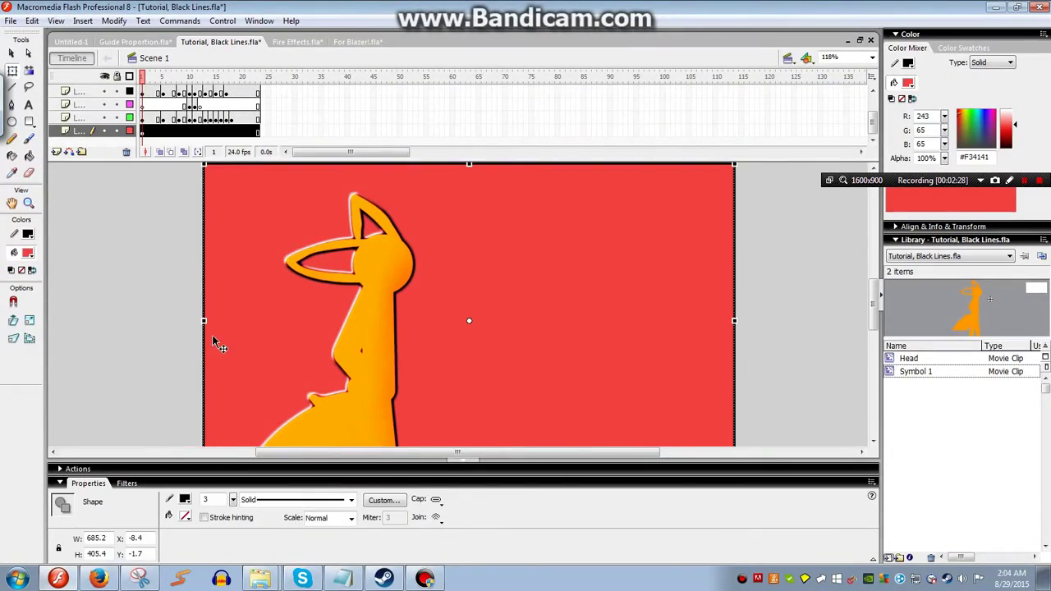
pyautogui.click(212, 337)
pyautogui.click(168, 339)
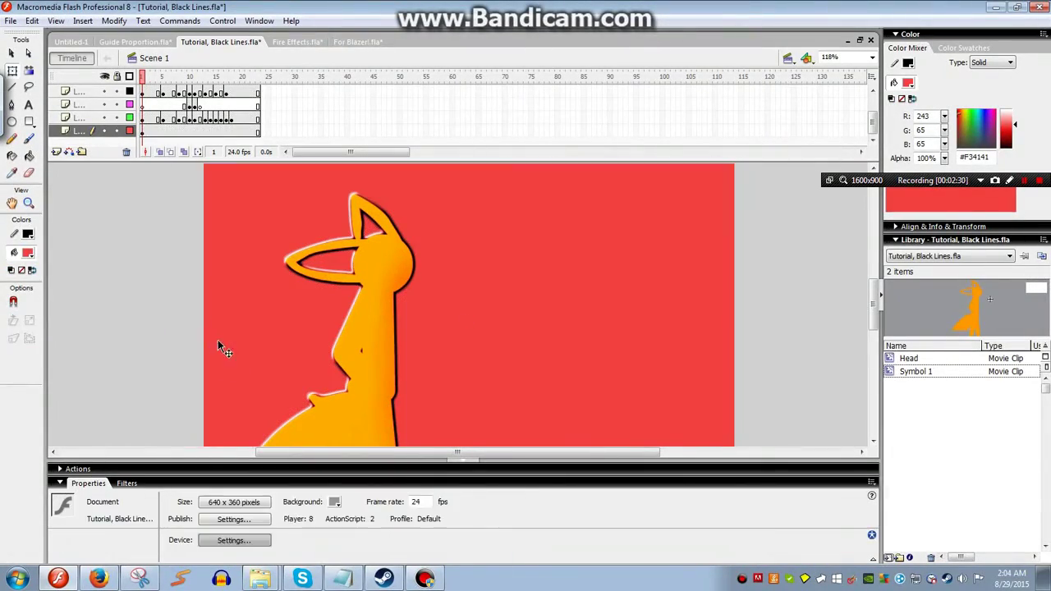
# Try narrowing the red background rectangle with Free Transform, undo the resize and deselect it
pyautogui.click(218, 340)
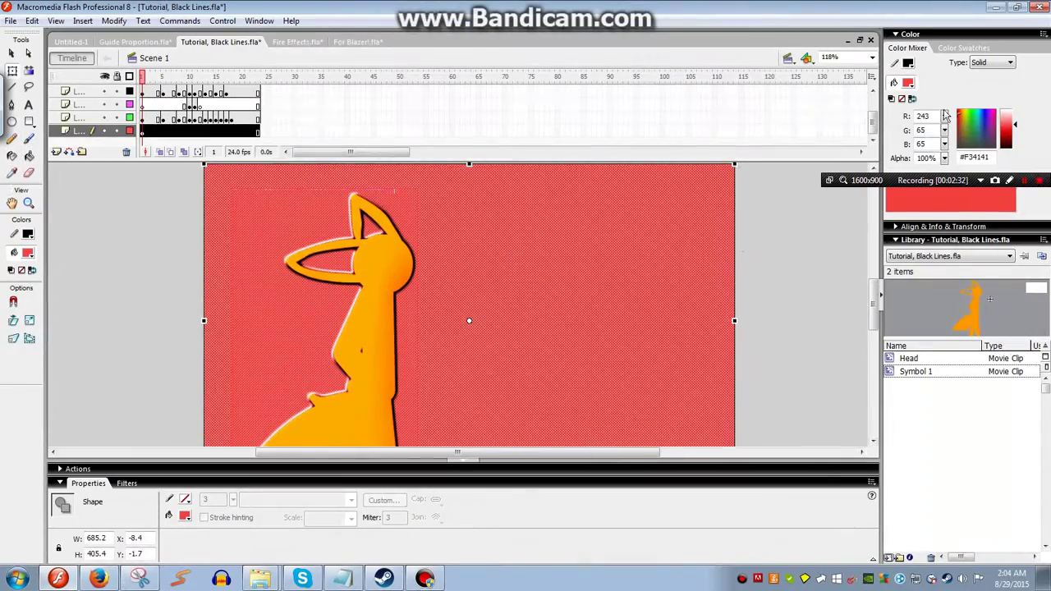
pyautogui.moveTo(734, 320); pyautogui.dragTo(374, 343)
pyautogui.hotkey('ctrl', 'z')
pyautogui.click(166, 198)
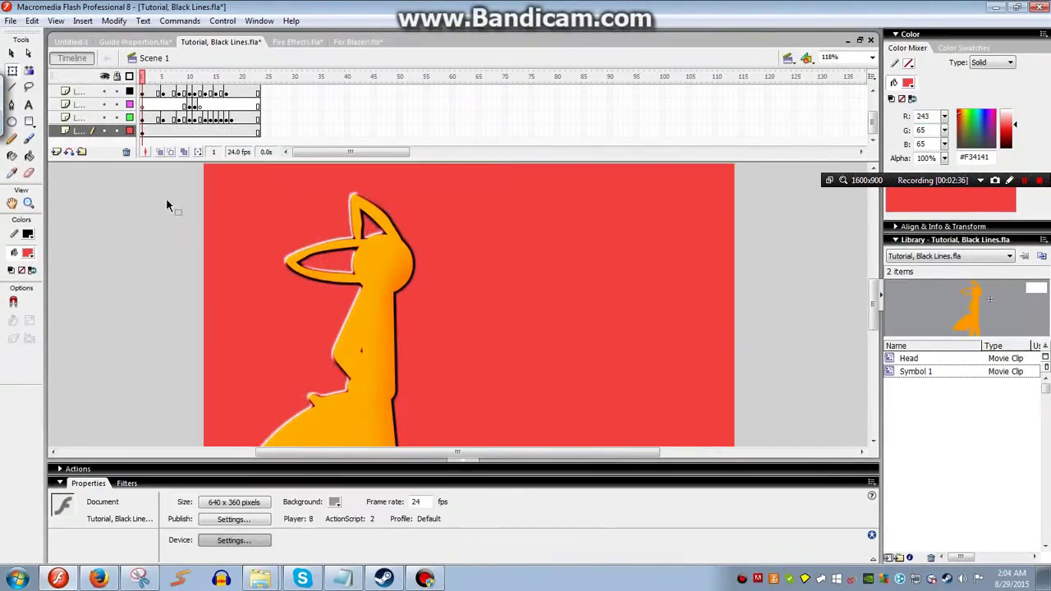
# Select the left part of the red background and recolour it black by swapping the stroke and fill colours
pyautogui.hotkey('ctrl', '3')
pyautogui.moveTo(245, 167); pyautogui.dragTo(383, 451)
pyautogui.click(32, 272)
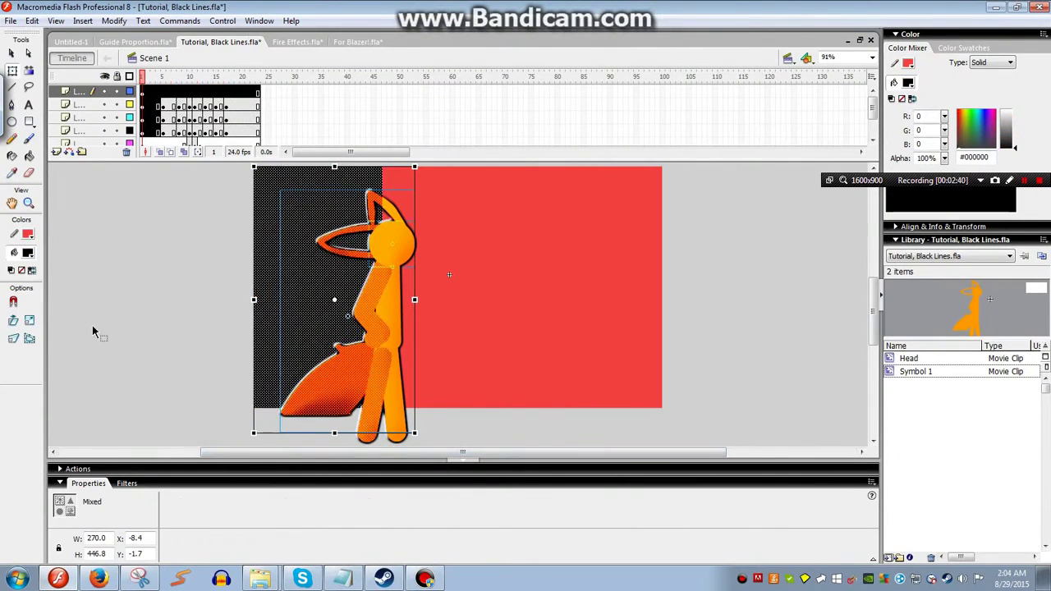
pyautogui.click(98, 327)
pyautogui.hotkey('ctrl', '2')
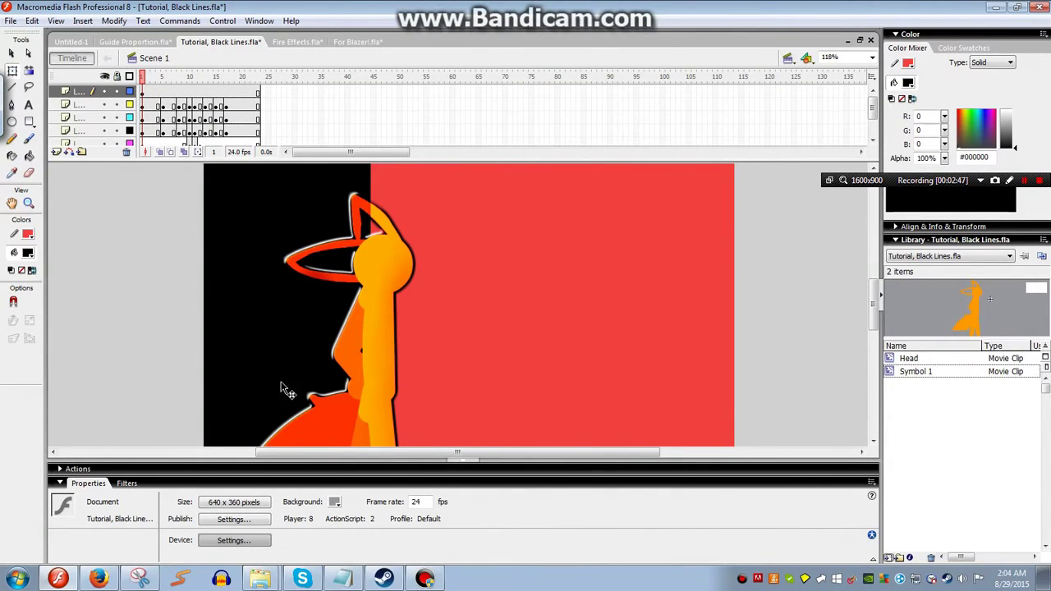
# Move the red part of the background over the black part, delete the remaining black strip and shift the red to the stage's left edge
pyautogui.click(329, 304)
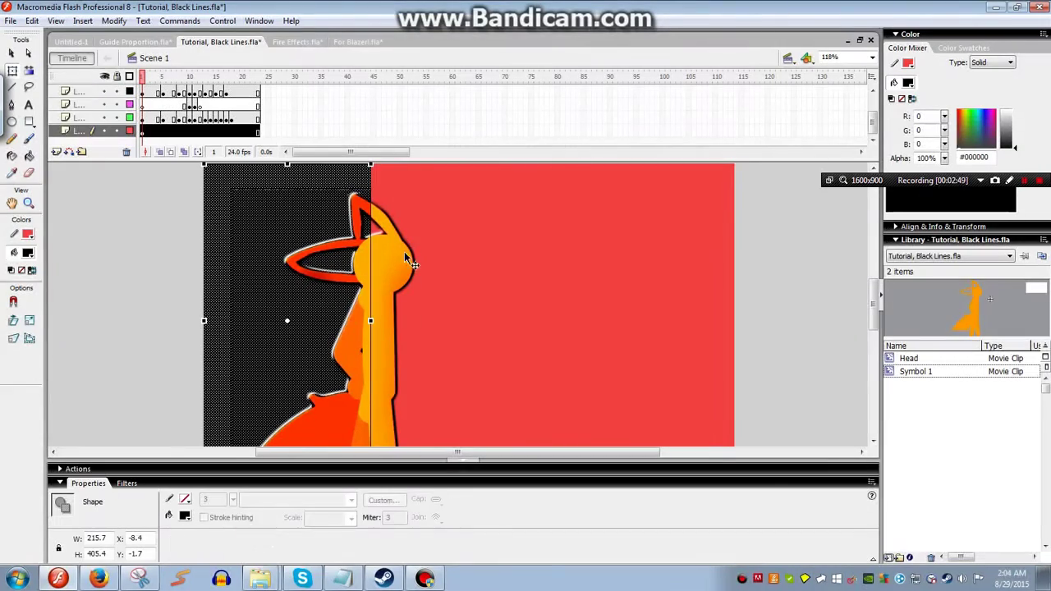
pyautogui.click(482, 279)
pyautogui.moveTo(484, 286); pyautogui.dragTo(403, 312)
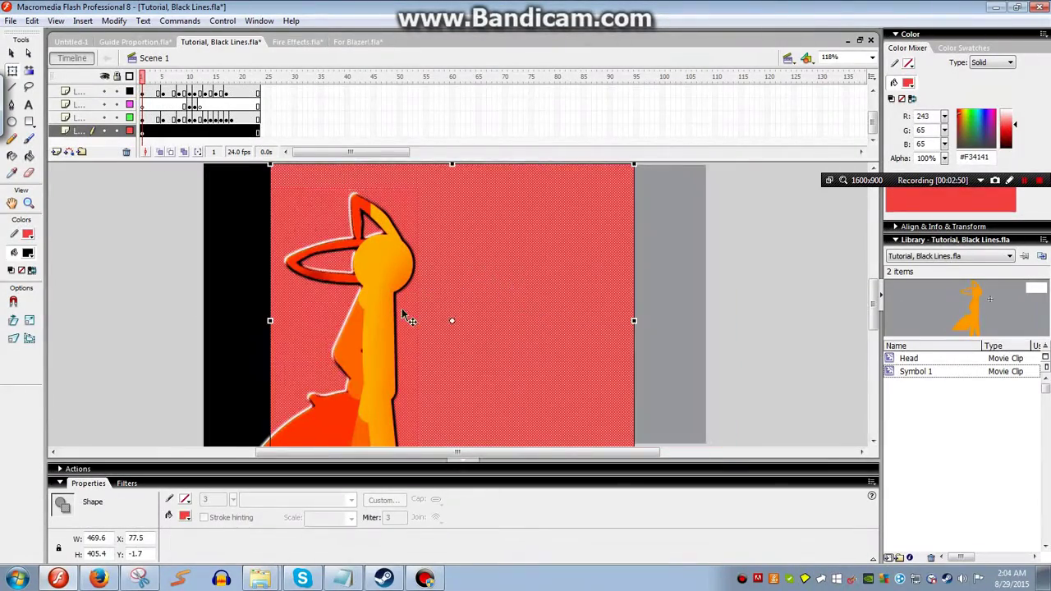
pyautogui.click(135, 353)
pyautogui.moveTo(302, 338); pyautogui.dragTo(309, 357)
pyautogui.click(220, 344)
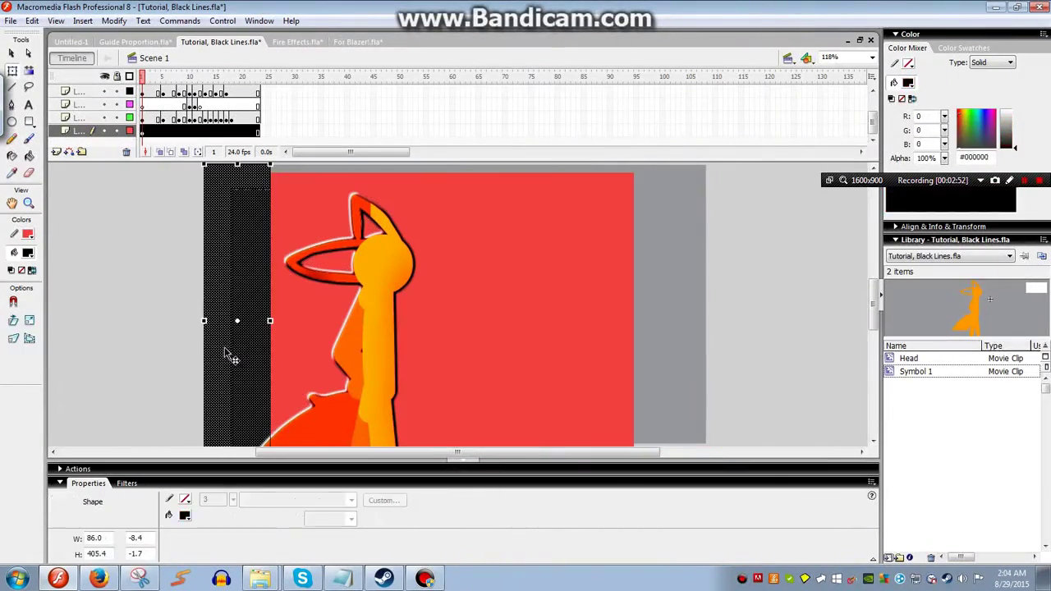
pyautogui.press('Delete')
pyautogui.moveTo(313, 319); pyautogui.dragTo(256, 316)
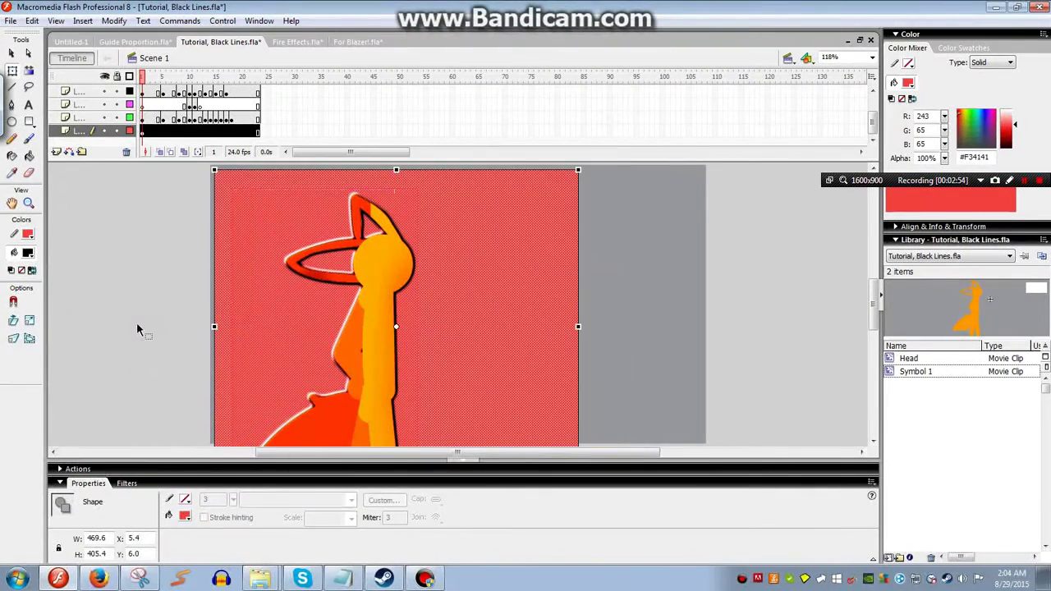
# Test the movie to view the character over the red background, and close the preview
pyautogui.click(136, 323)
pyautogui.hotkey('ctrl', 'Return')
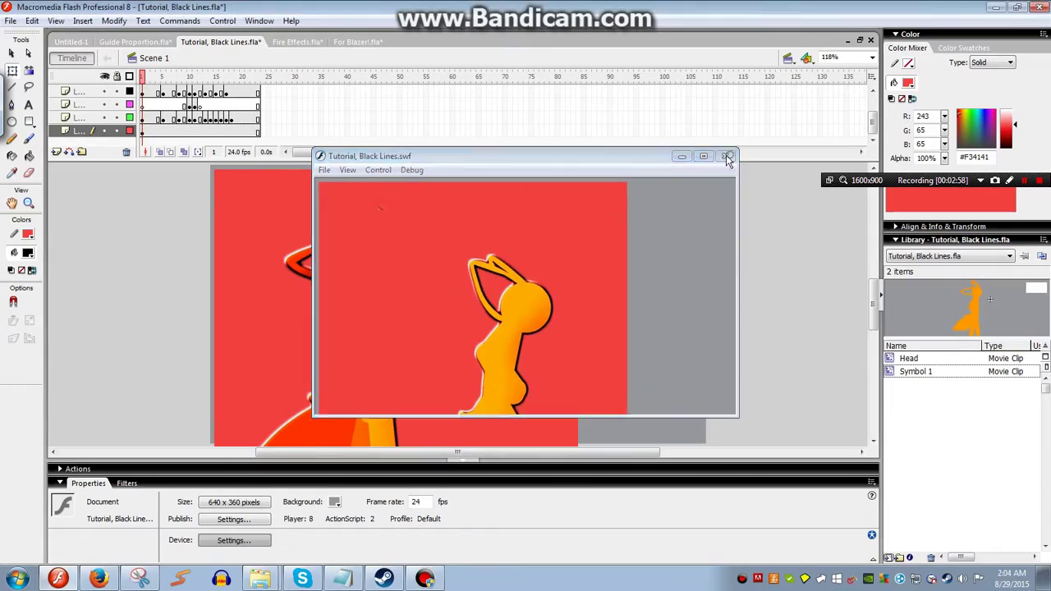
pyautogui.click(724, 156)
# Undo the background split, moves and recolouring back to the single full-width red rectangle
pyautogui.hotkey('ctrl', 'z')
pyautogui.hotkey('ctrl', 'z')
pyautogui.hotkey('ctrl', 'z')
pyautogui.hotkey('ctrl', 'z')
pyautogui.hotkey('ctrl', 'z')
pyautogui.hotkey('ctrl', 'z')
pyautogui.hotkey('ctrl', 'z')
pyautogui.hotkey('ctrl', 'z')
pyautogui.hotkey('ctrl', 'z')
pyautogui.hotkey('ctrl', 'z')
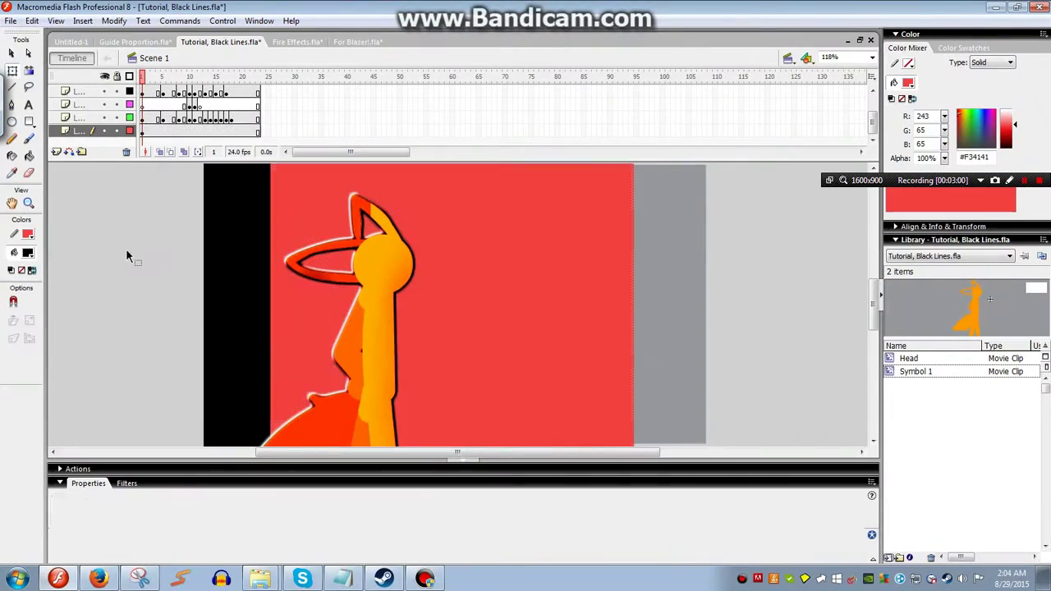
pyautogui.hotkey('ctrl', 'z')
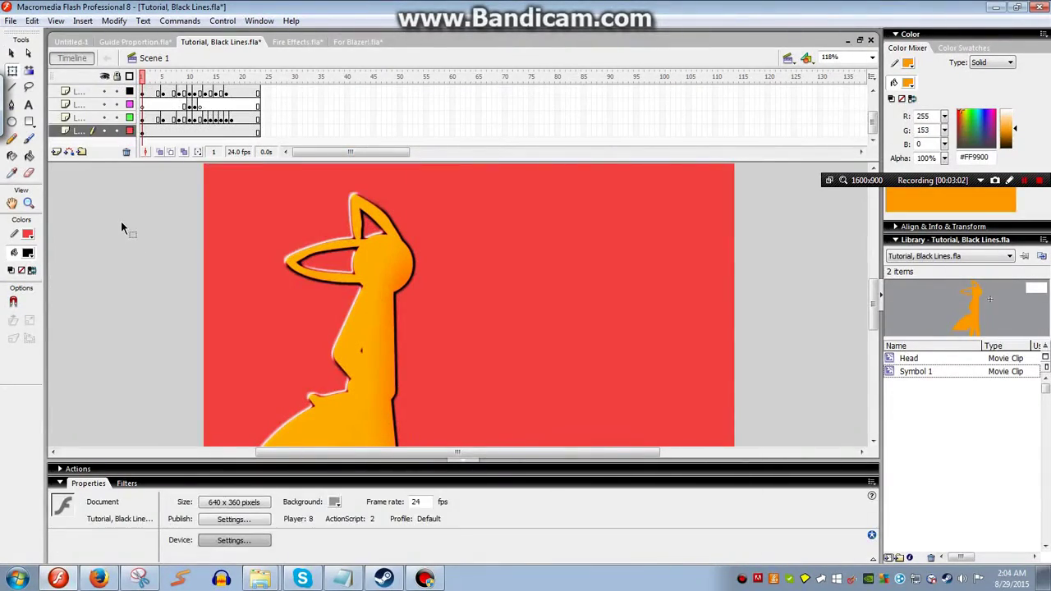
# Lock all layers except the background, select its left part about 215 px wide and recolour it black by swapping the colours
pyautogui.click(847, 132)
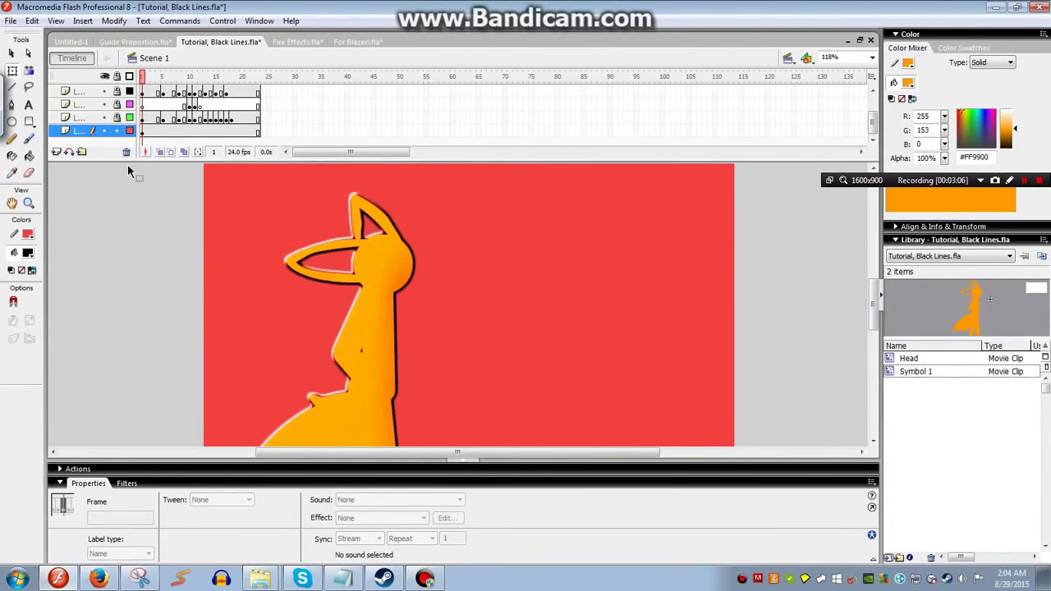
pyautogui.click(201, 177)
pyautogui.moveTo(196, 163); pyautogui.dragTo(371, 533)
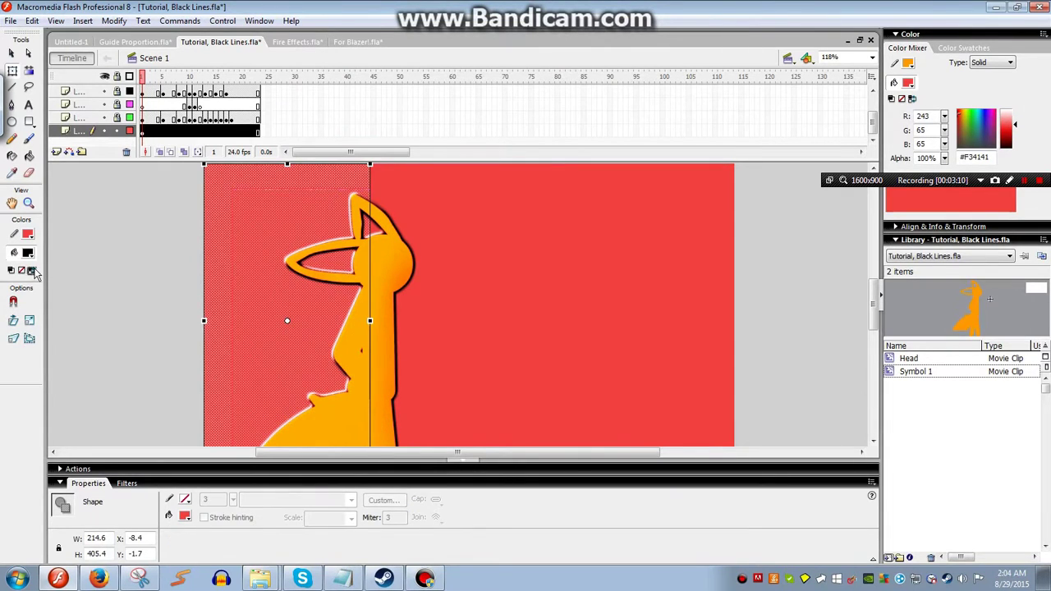
pyautogui.click(33, 271)
pyautogui.click(91, 362)
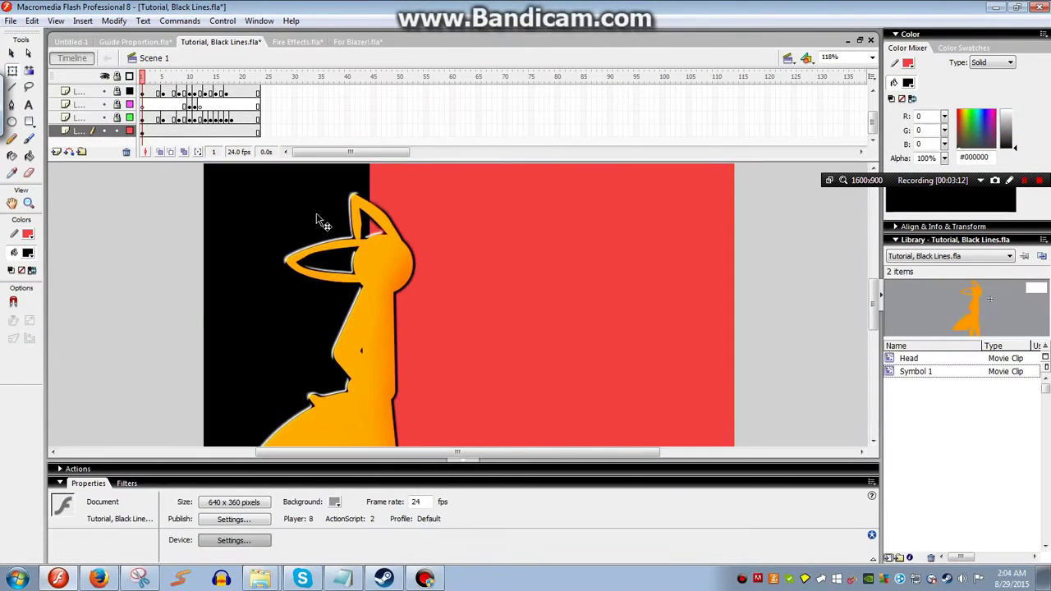
# Deselect the red part of the background and lock the background layer
pyautogui.click(375, 264)
pyautogui.click(106, 322)
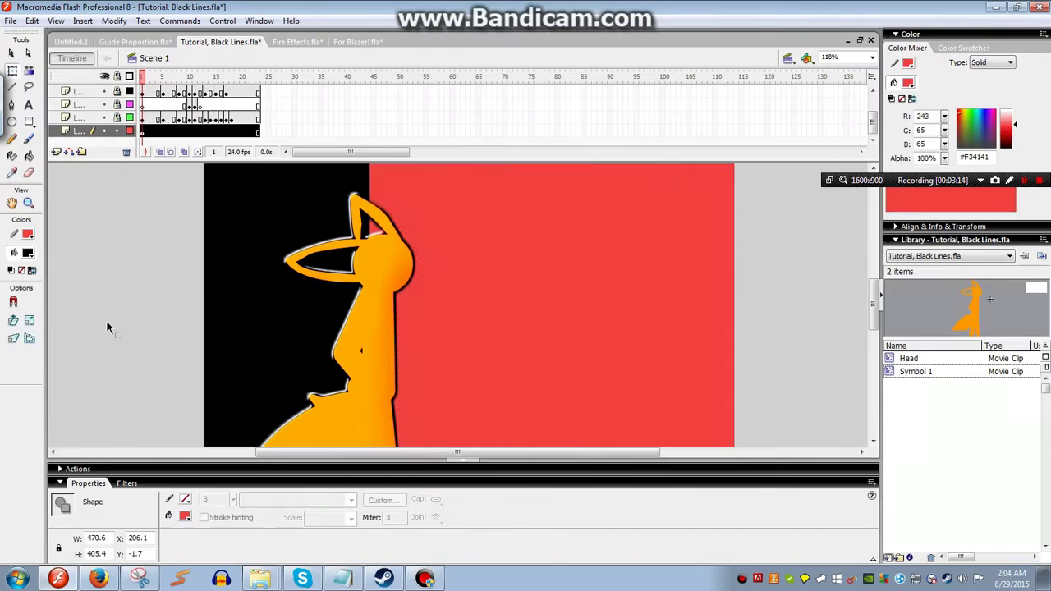
pyautogui.click(117, 131)
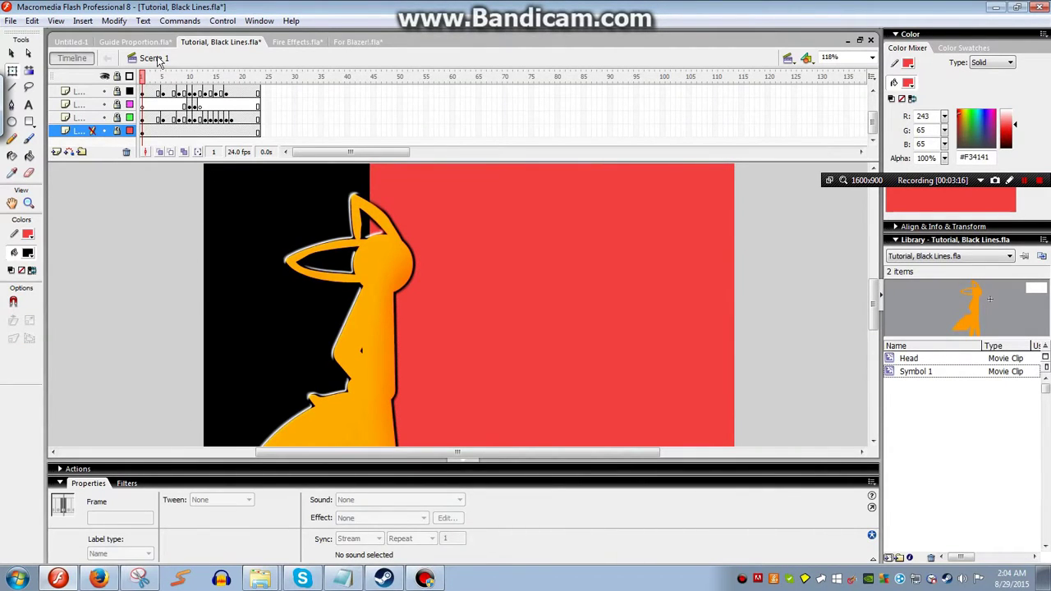
# Go to frame 23 and step backward through the animation to examine the character's blending over the black and red background
pyautogui.click(258, 117)
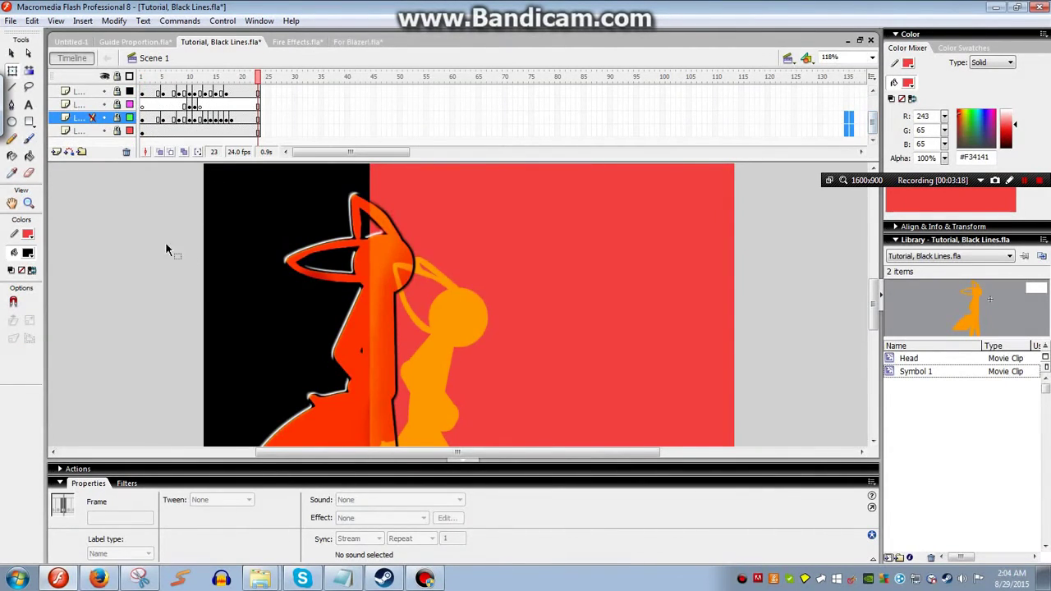
pyautogui.click(166, 299)
pyautogui.press(',')
pyautogui.press(',')
pyautogui.press(',')
pyautogui.press(',')
pyautogui.press(',')
pyautogui.press(',')
pyautogui.press(',')
pyautogui.press(',')
pyautogui.press(',')
pyautogui.press(',')
pyautogui.press(',')
pyautogui.press(',')
pyautogui.press(',')
pyautogui.press(',')
pyautogui.press(',')
pyautogui.press(',')
pyautogui.press(',')
pyautogui.press(',')
pyautogui.press(',')
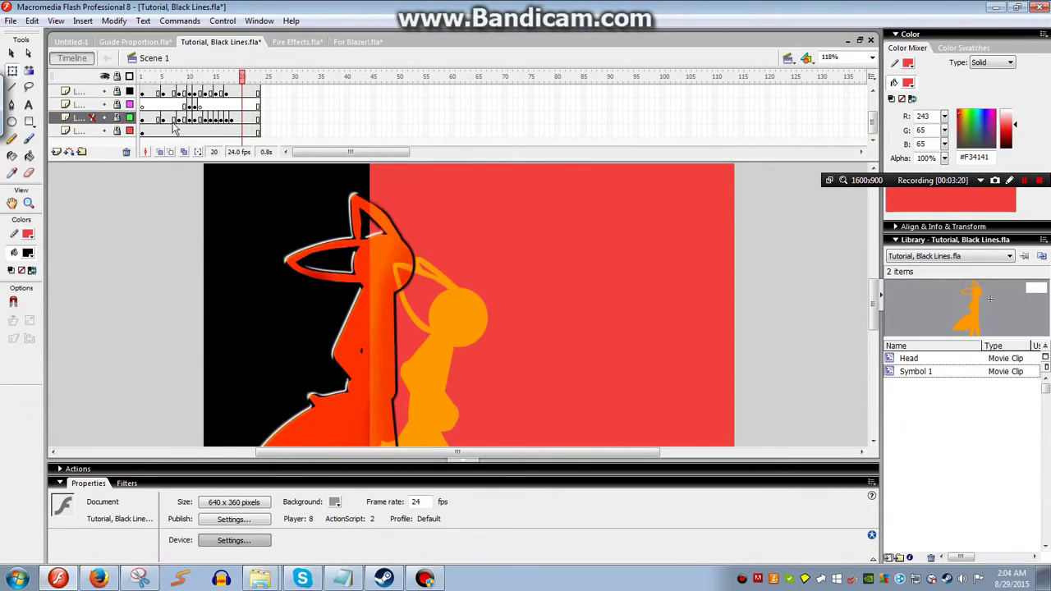
# Step forward through the animation to frame 18 to compare the character's colours over the black and red halves
pyautogui.press('.')
pyautogui.press('.')
pyautogui.press('.')
pyautogui.press('.')
pyautogui.press('.')
pyautogui.press('.')
pyautogui.press('.')
pyautogui.press('.')
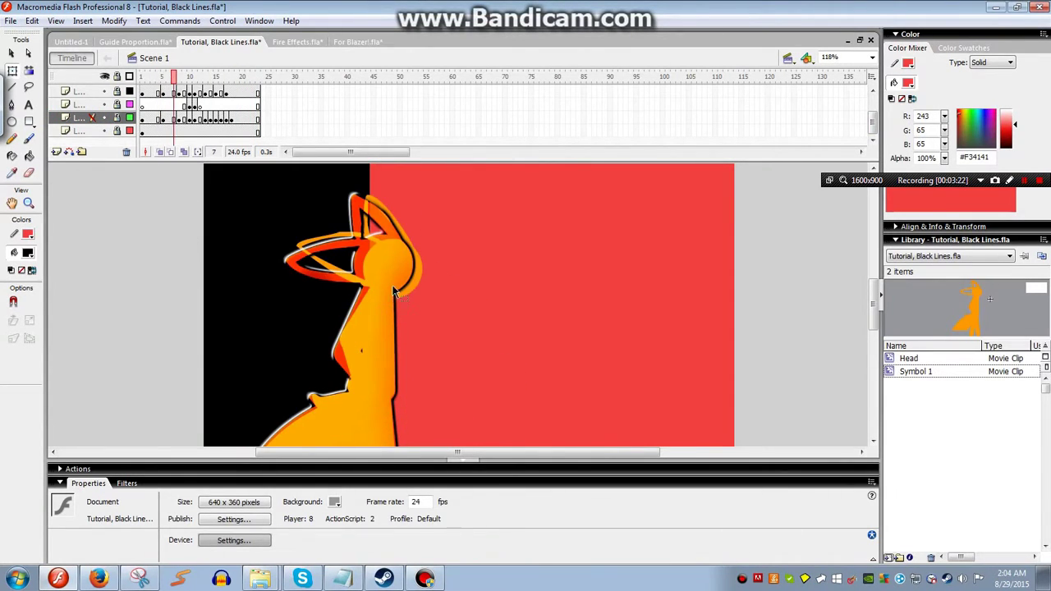
pyautogui.press('.')
pyautogui.press('.')
pyautogui.press('.')
pyautogui.press('.')
pyautogui.press('.')
pyautogui.press('.')
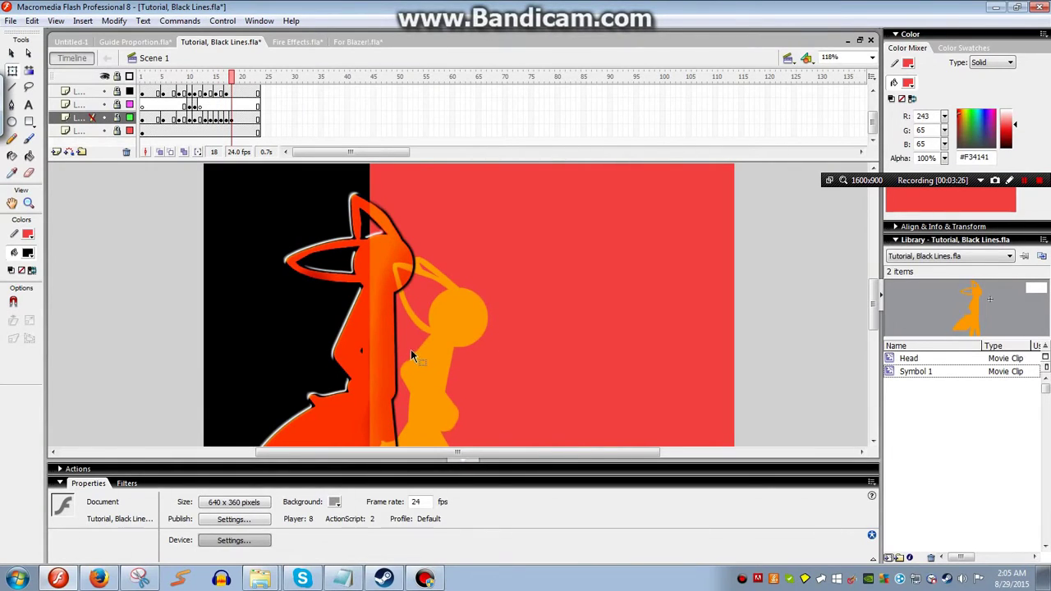
# Return to frame 1 and hide every layer except the bottom background layer and the top layer
pyautogui.press(',')
pyautogui.press(',')
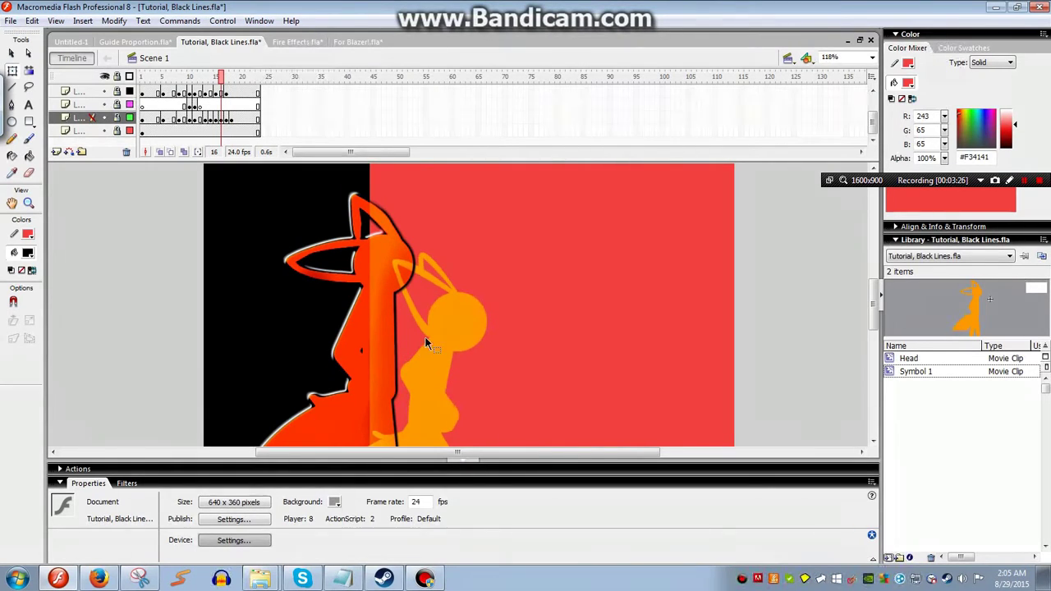
pyautogui.click(144, 120)
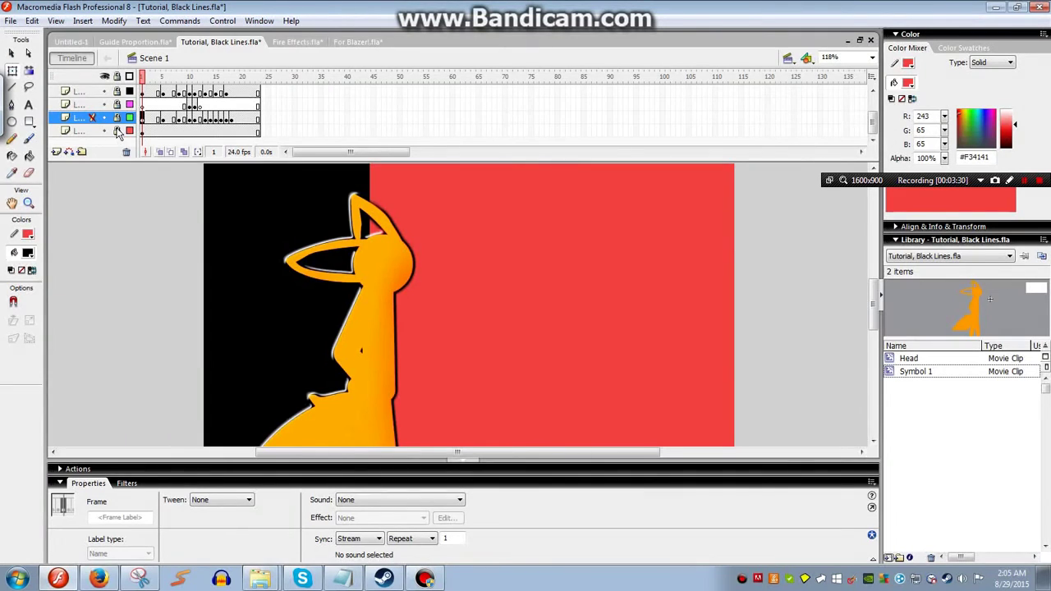
pyautogui.click(104, 76)
pyautogui.click(104, 131)
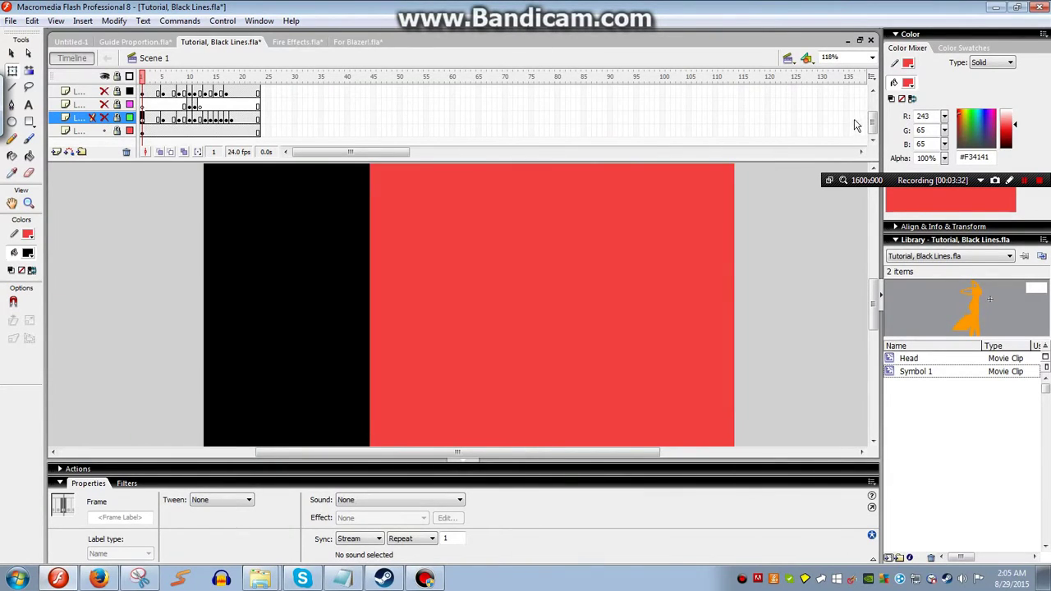
pyautogui.moveTo(880, 127); pyautogui.dragTo(873, 102)
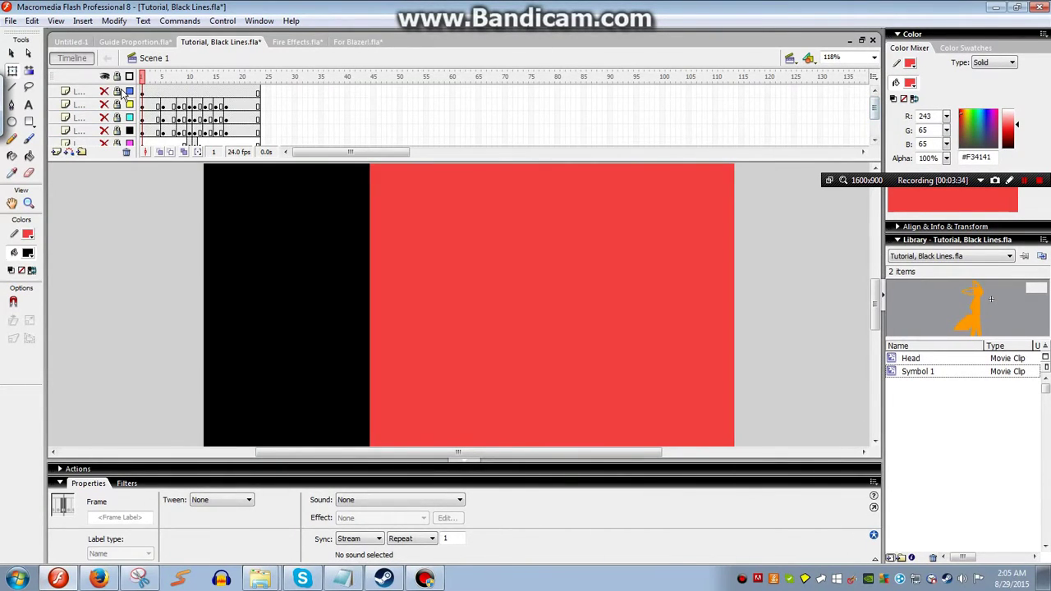
pyautogui.click(104, 91)
# Play the animation with only the top layer and background showing, on the timeline and as a test movie
pyautogui.press('Return')
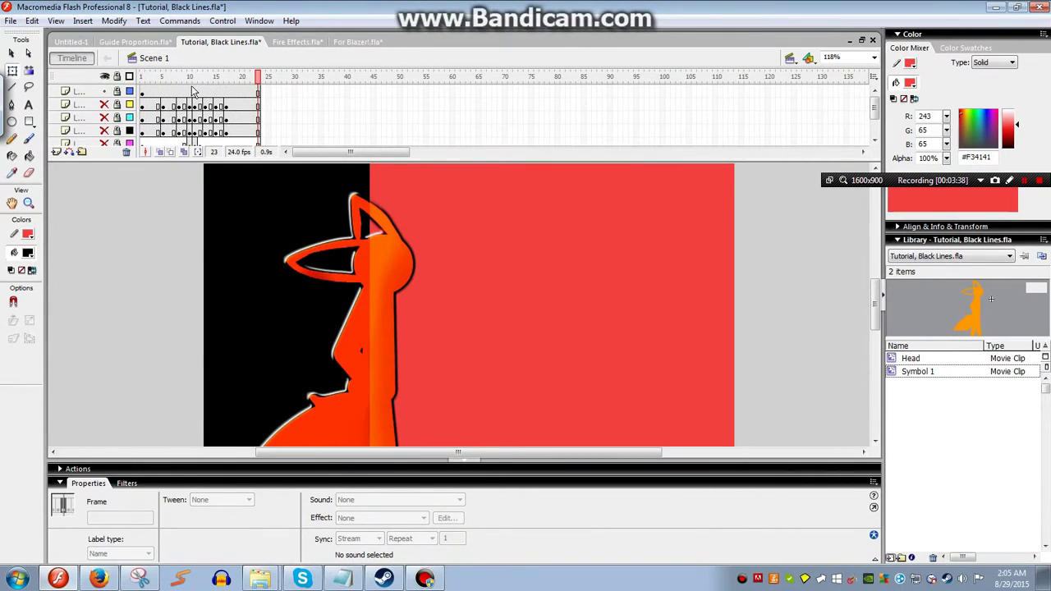
pyautogui.hotkey('ctrl', 'Return')
pyautogui.click(722, 157)
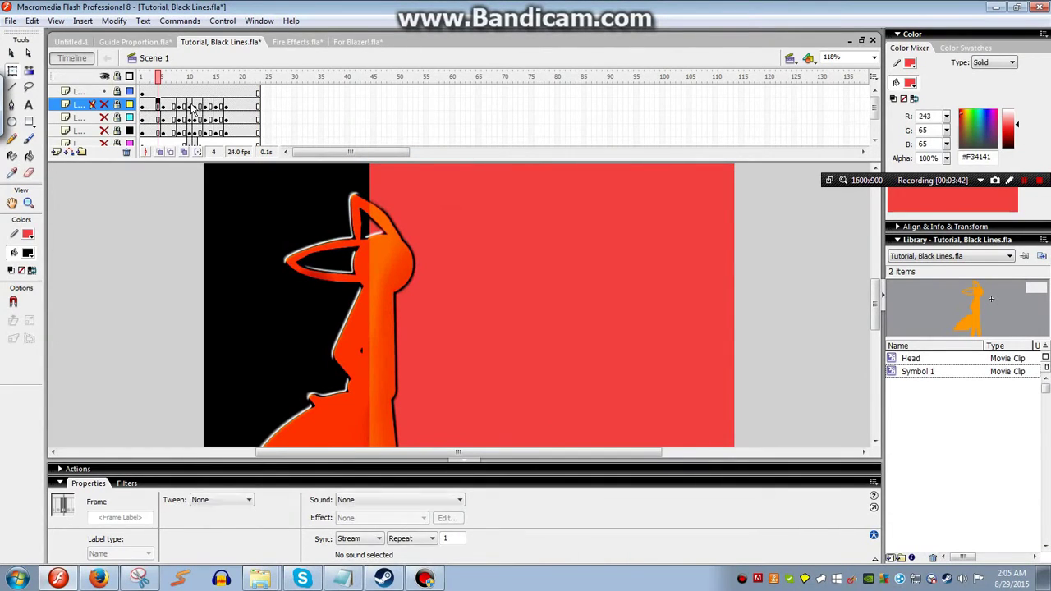
# Switch to the Fire Effects.fla document and preview the flame animation on the timeline and as a test movie
pyautogui.click(291, 43)
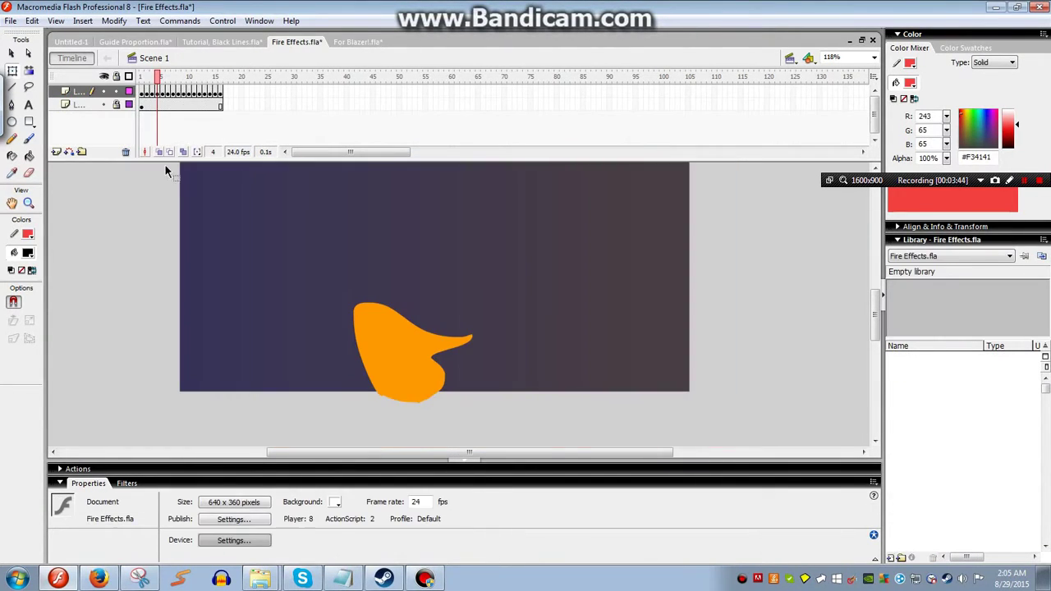
pyautogui.hotkey('ctrl', '2')
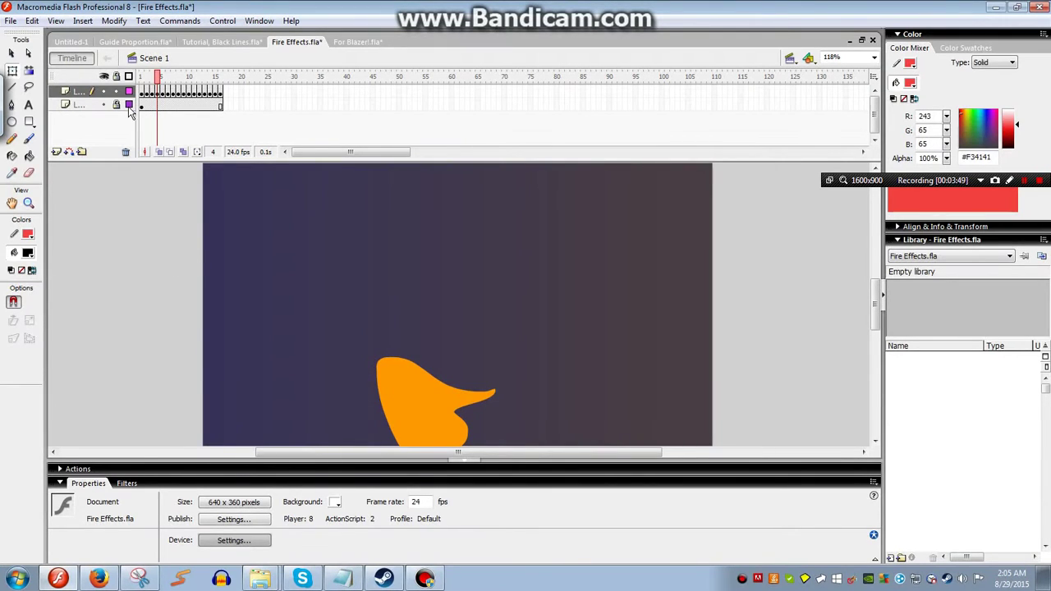
pyautogui.click(151, 97)
pyautogui.press('Return')
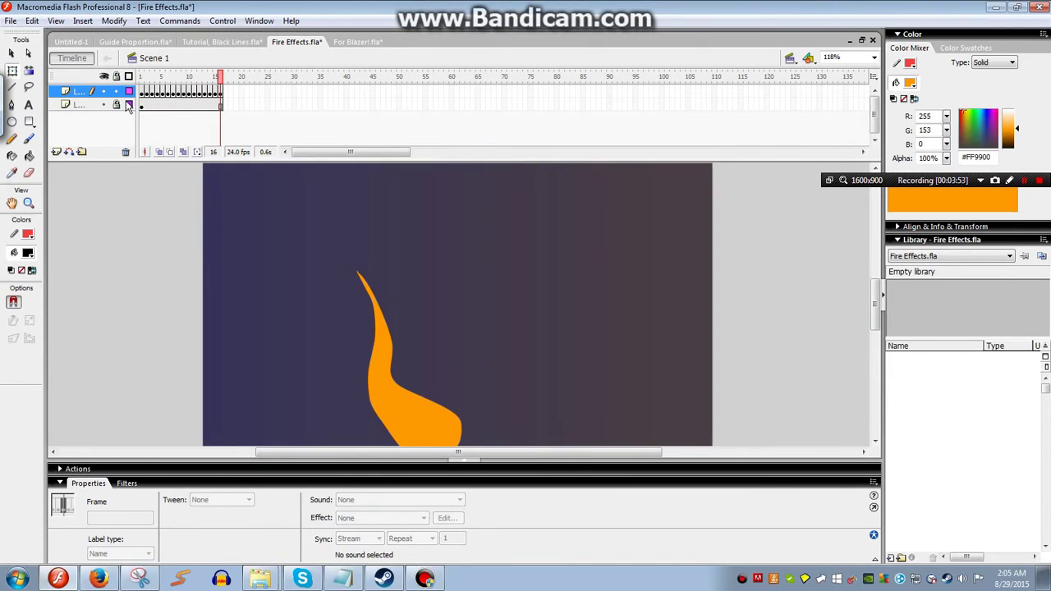
pyautogui.hotkey('ctrl', 'Return')
pyautogui.hotkey('ctrl', 'w')
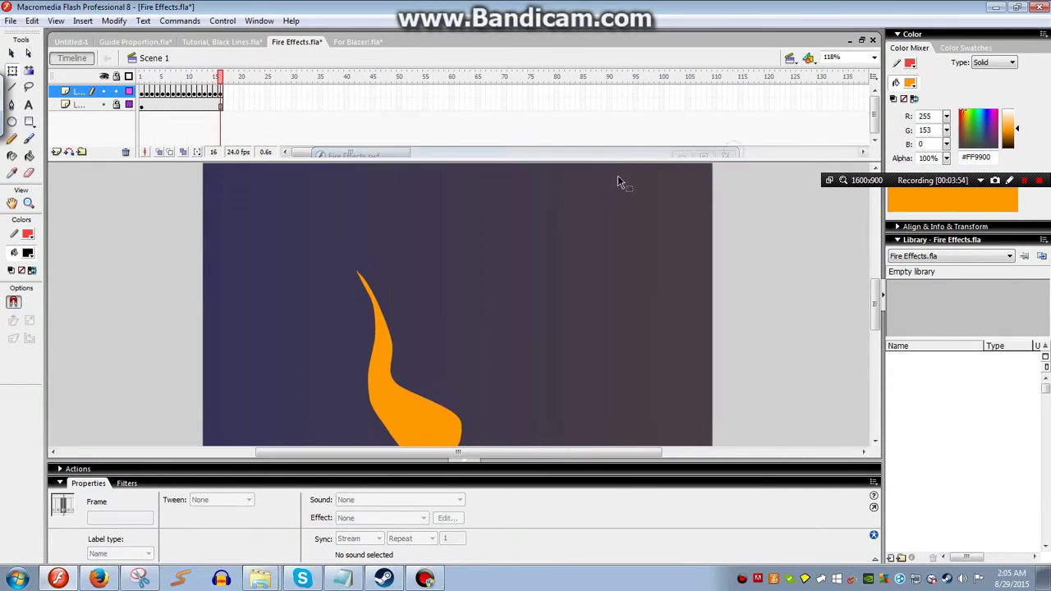
pyautogui.click(143, 105)
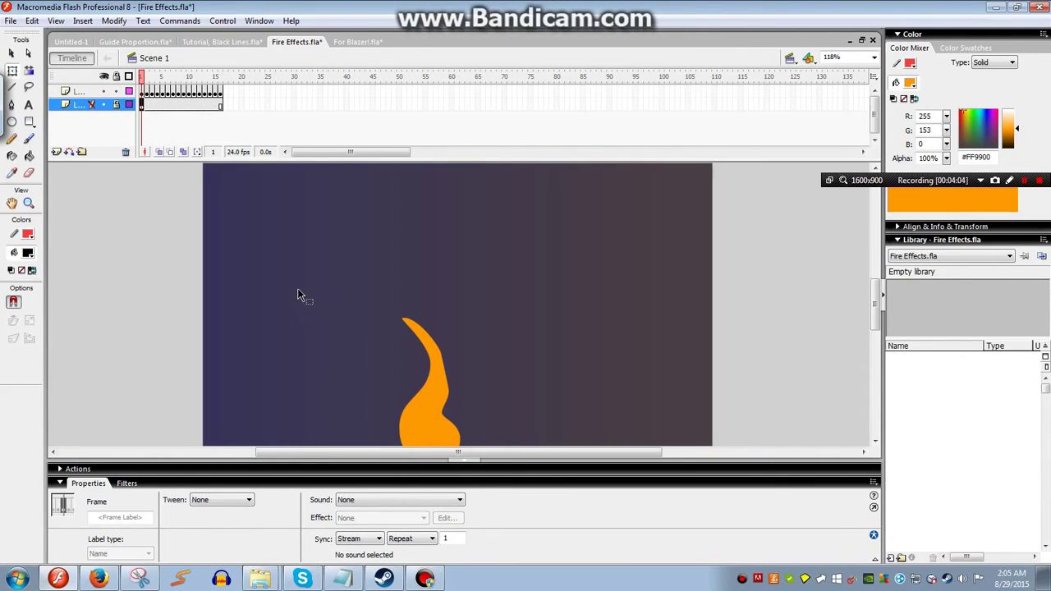
pyautogui.press('Return')
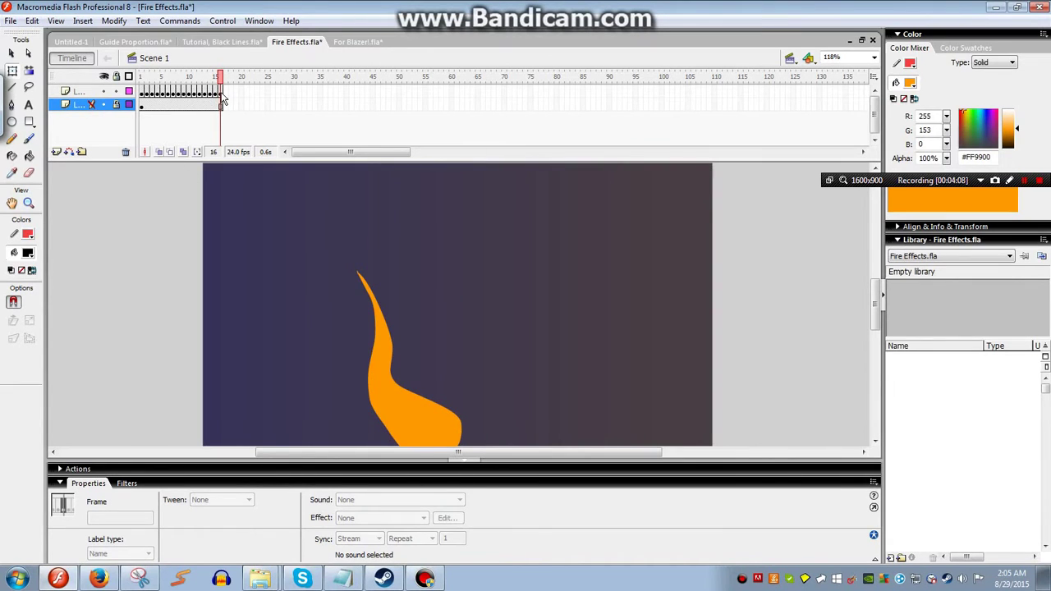
# Cut all the flame layer's frames, 1 to 16, from the main timeline of Scene 1
pyautogui.moveTo(221, 94)
pyautogui.mouseDown()
pyautogui.moveTo(141, 93)
pyautogui.moveTo(220, 95)
pyautogui.mouseUp()
pyautogui.rightClick(168, 90)
pyautogui.click(147, 95)
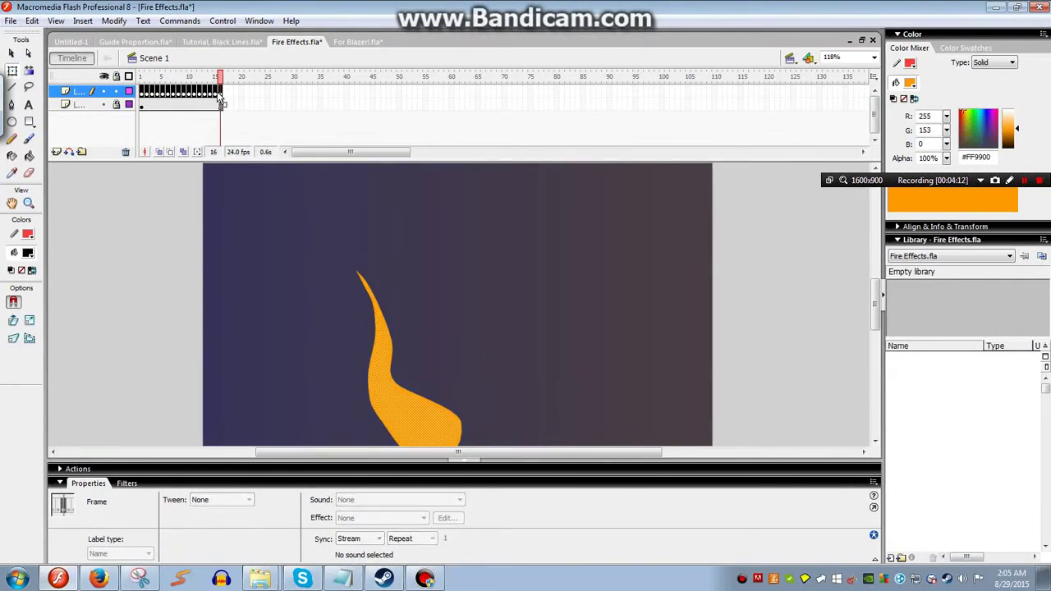
pyautogui.rightClick(220, 95)
pyautogui.click(280, 228)
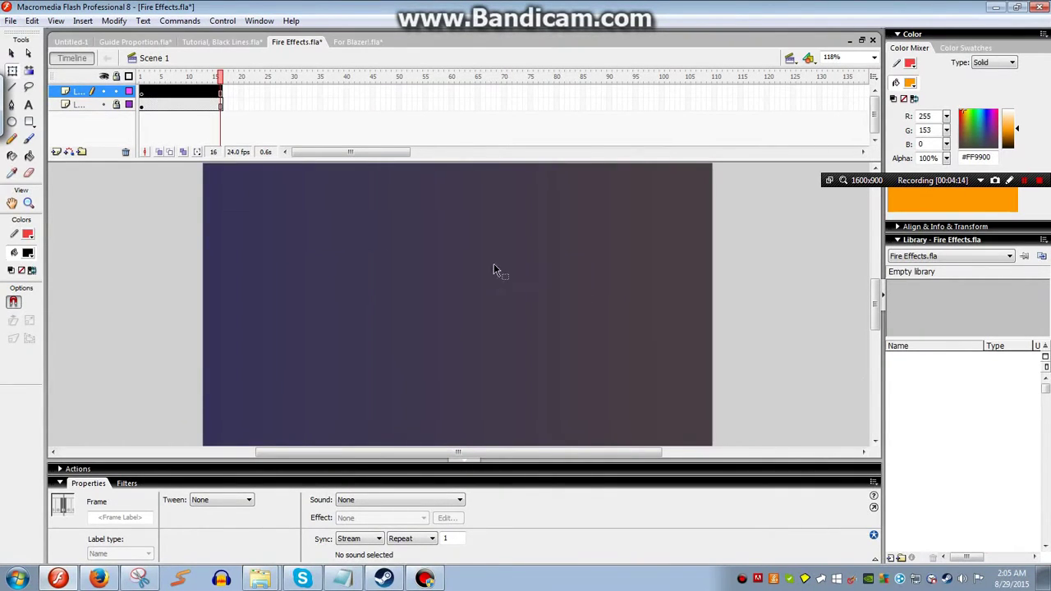
# Paste the cut flame frames into a new movie clip, Symbol 1, and add two empty layers above them
pyautogui.hotkey('ctrl', 'F8')
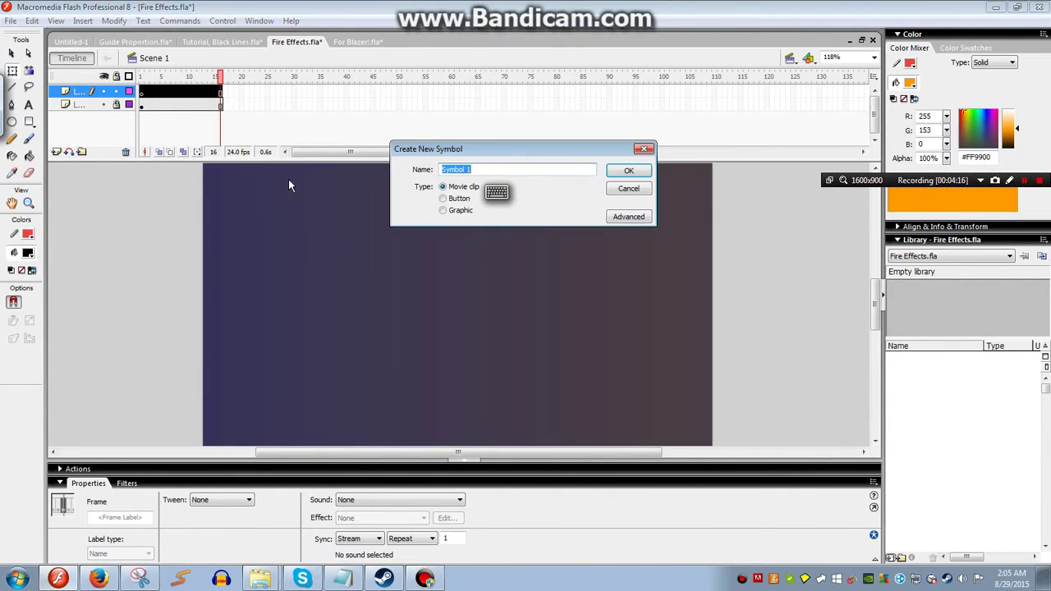
pyautogui.press('Return')
pyautogui.rightClick(142, 92)
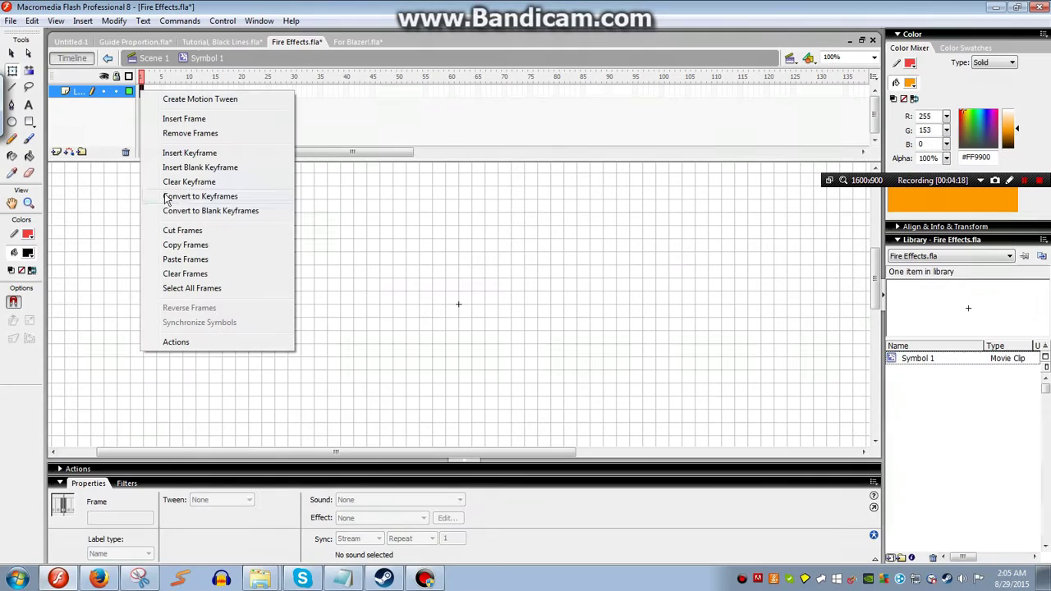
pyautogui.click(180, 259)
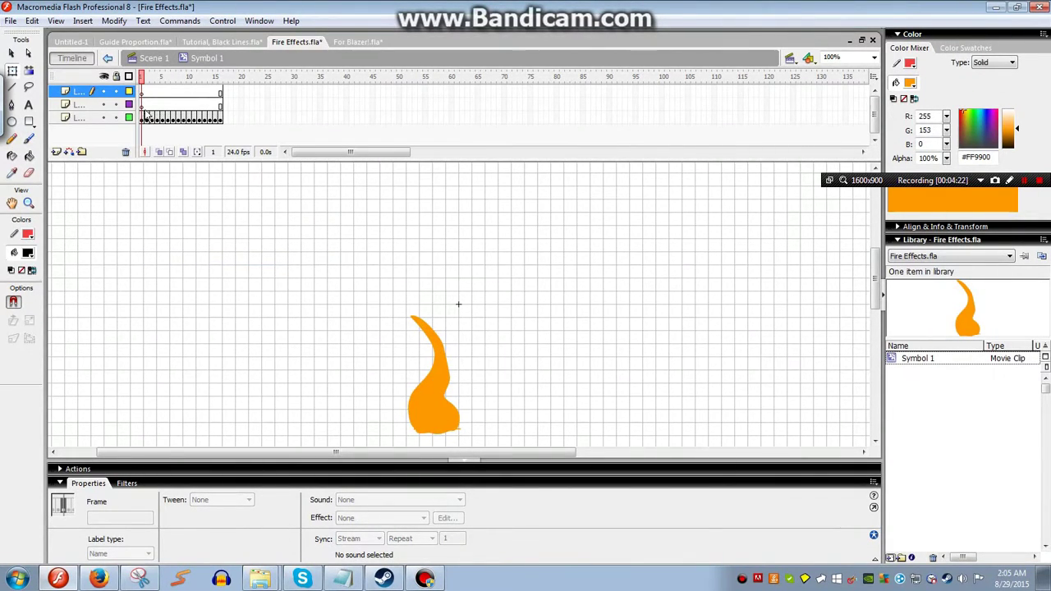
# Duplicate the flame symbol twice in the library, as Symbol 1 copy and Symbol 1 copy 2
pyautogui.rightClick(928, 361)
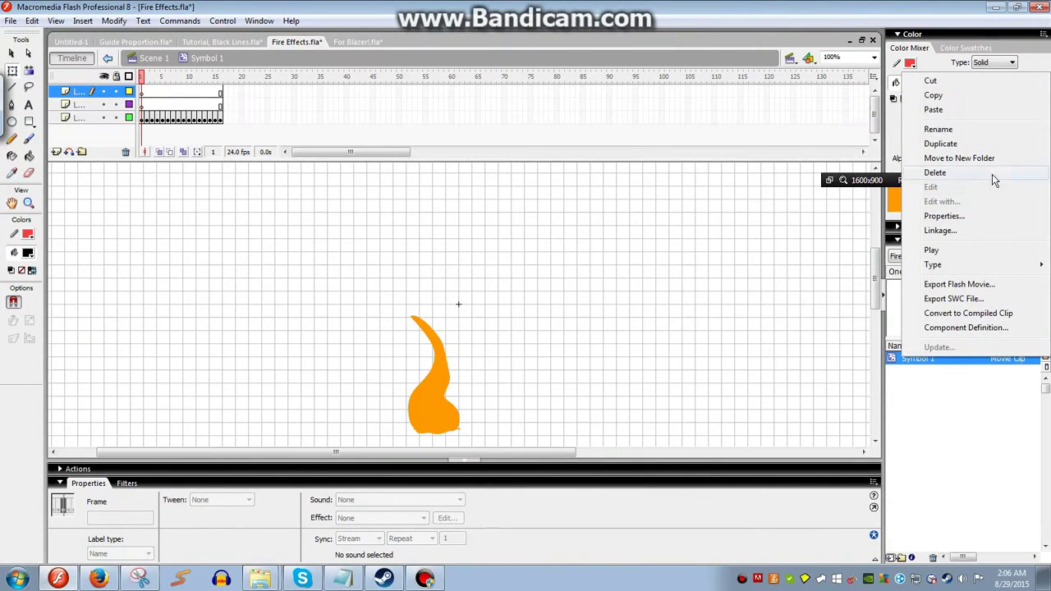
pyautogui.click(941, 144)
pyautogui.click(627, 173)
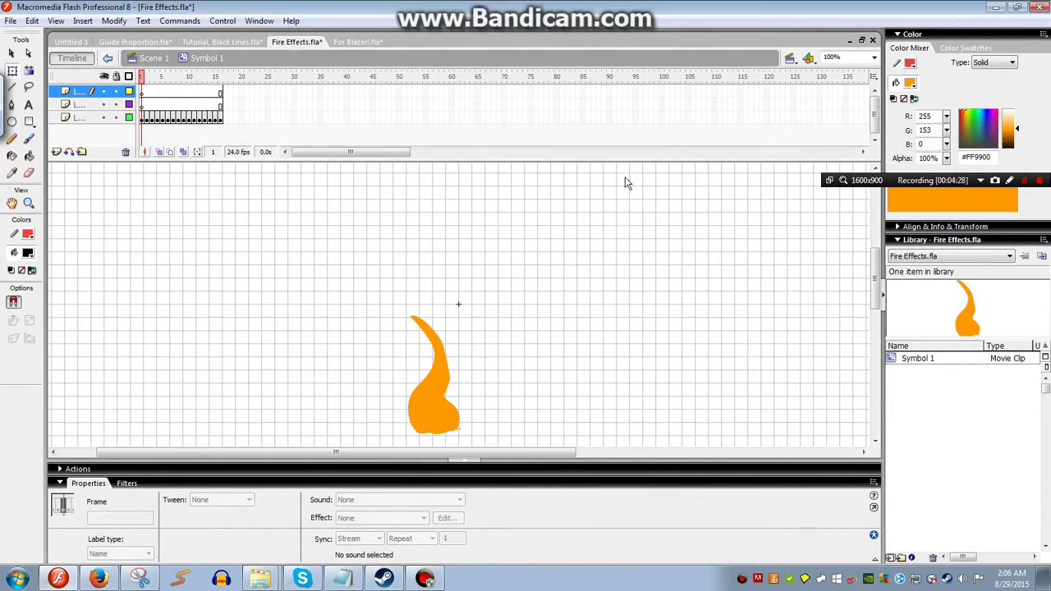
pyautogui.rightClick(929, 369)
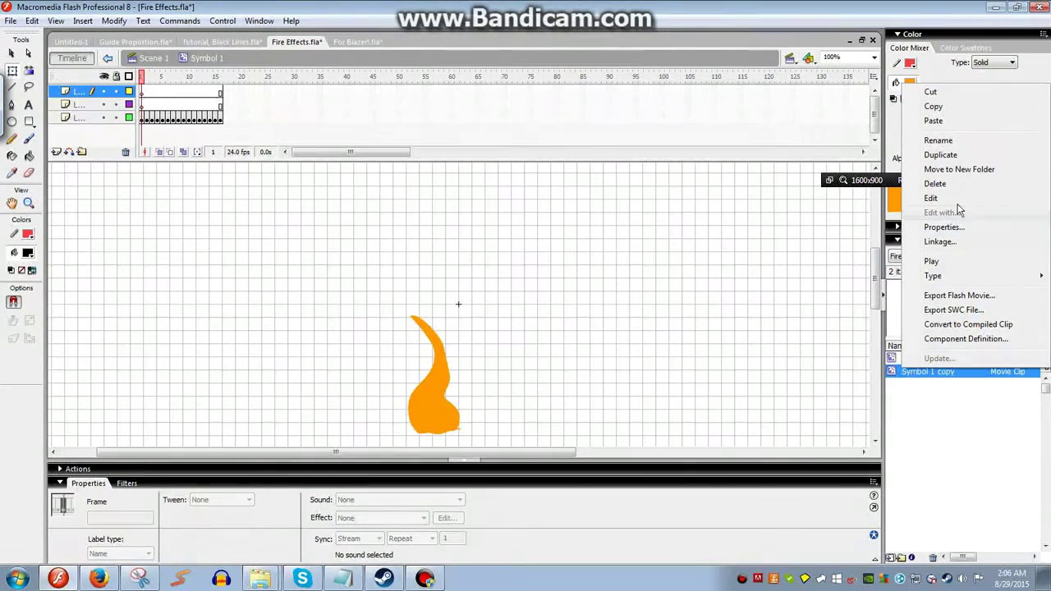
pyautogui.click(941, 155)
pyautogui.click(629, 171)
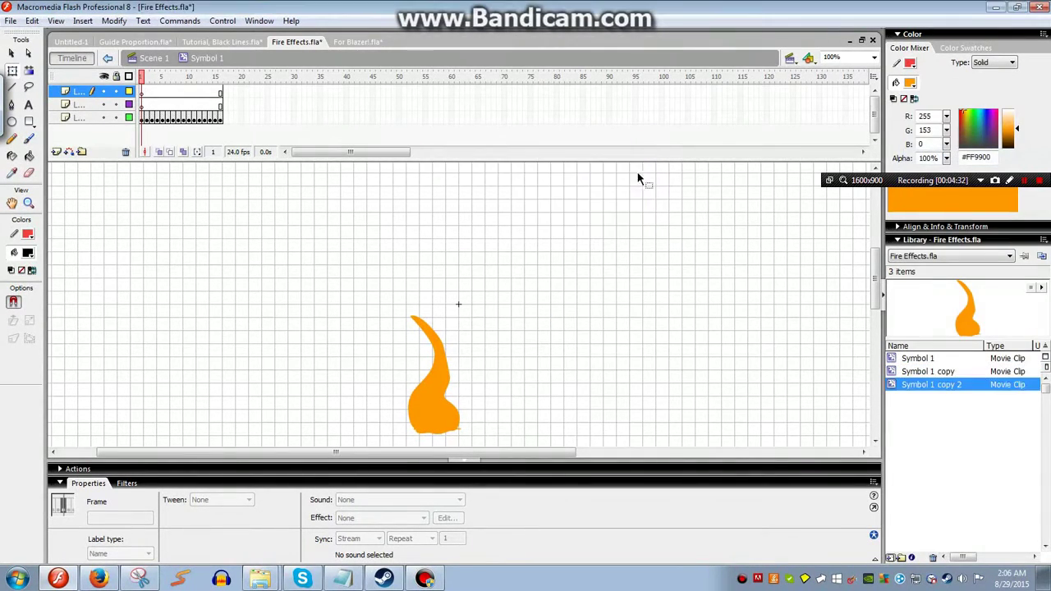
pyautogui.click(630, 353)
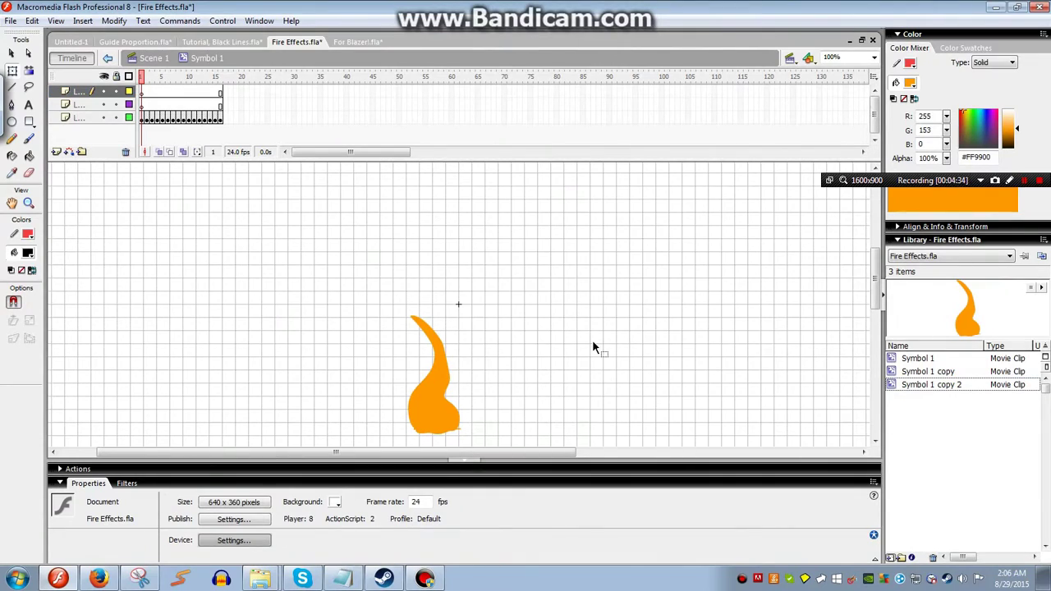
# Place Symbol 1 copy in frame 1 of the middle layer, aligned over the original flame
pyautogui.click(145, 104)
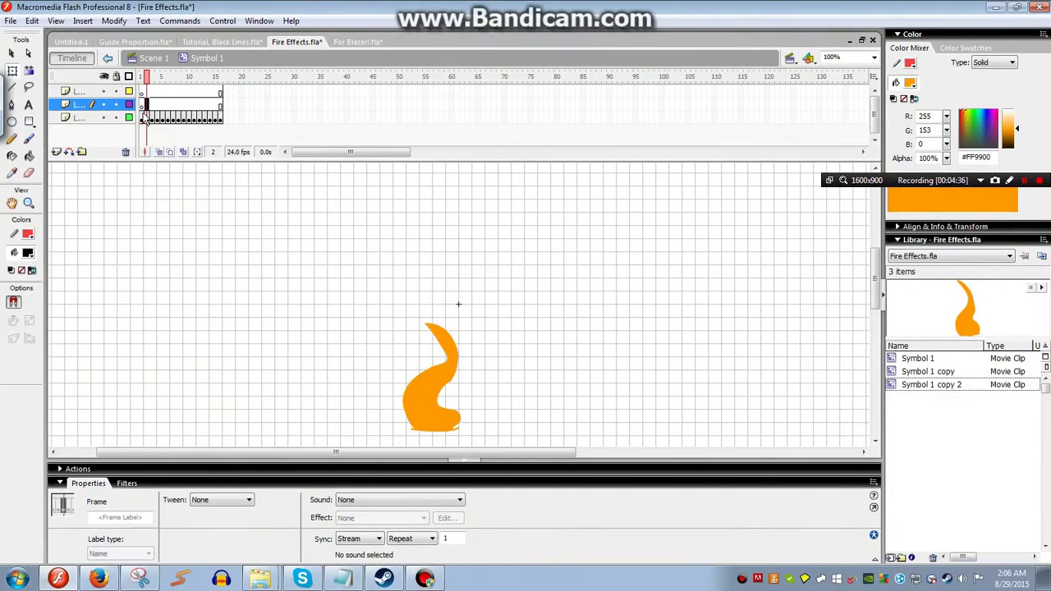
pyautogui.click(141, 106)
pyautogui.click(938, 361)
pyautogui.click(941, 371)
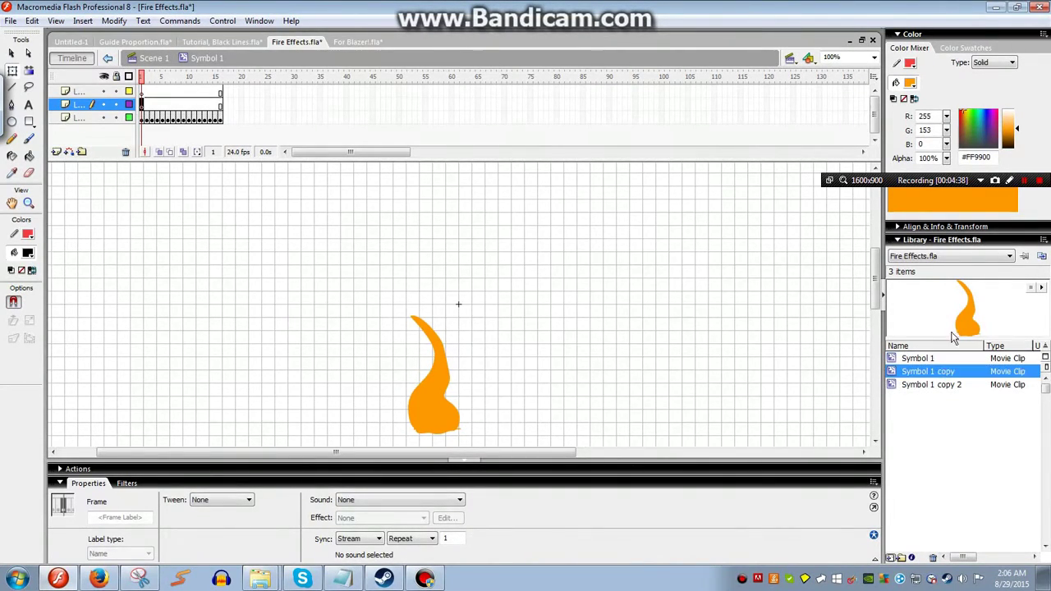
pyautogui.moveTo(952, 336); pyautogui.dragTo(499, 347)
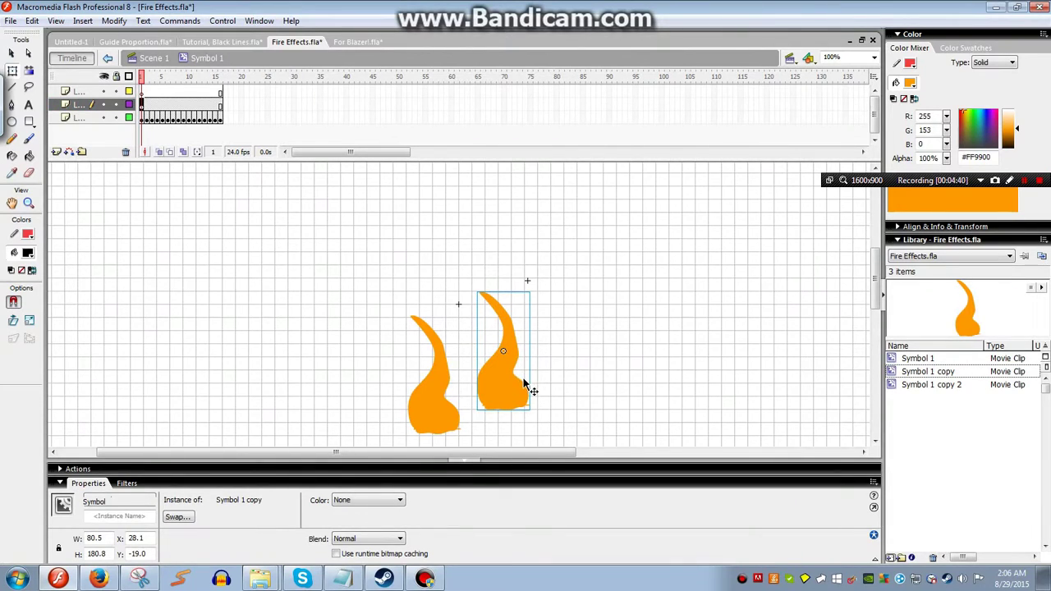
pyautogui.press('Delete')
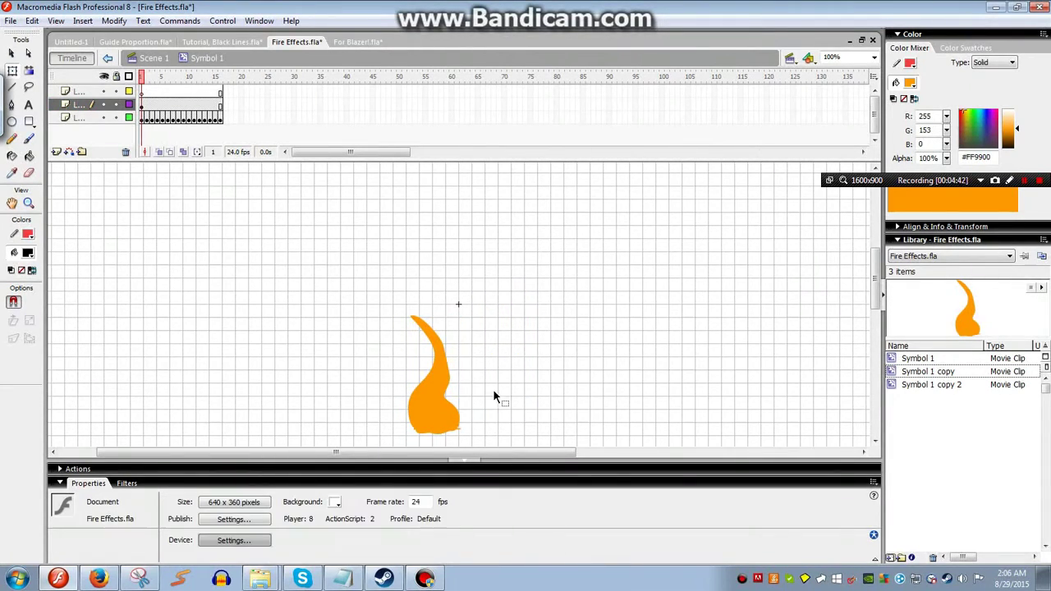
# Play the timeline of Symbol 1 to check the flame with the added symbol copy
pyautogui.press('Return')
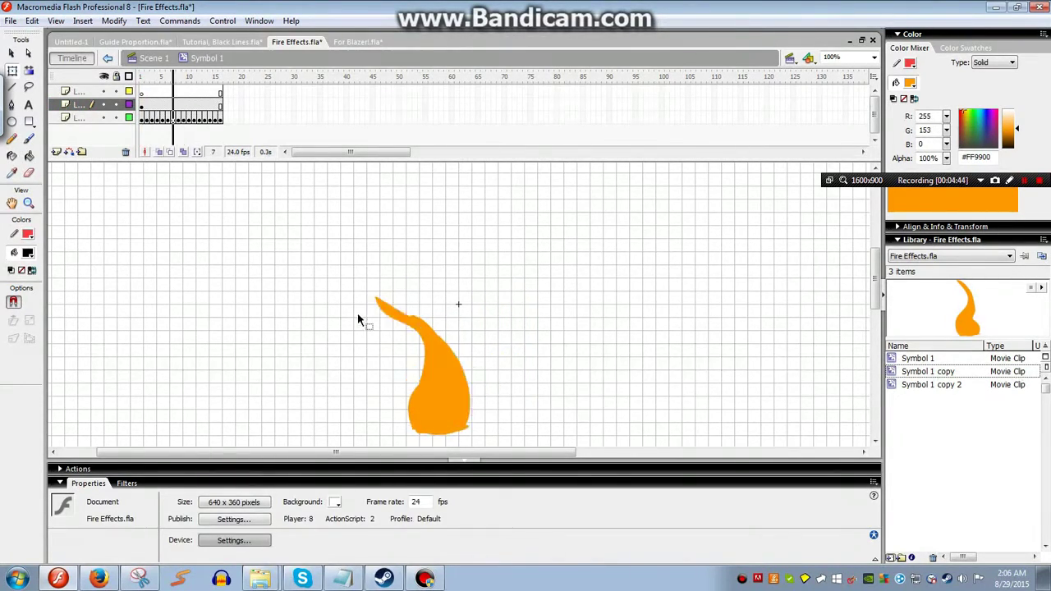
pyautogui.click(141, 105)
pyautogui.press('Return')
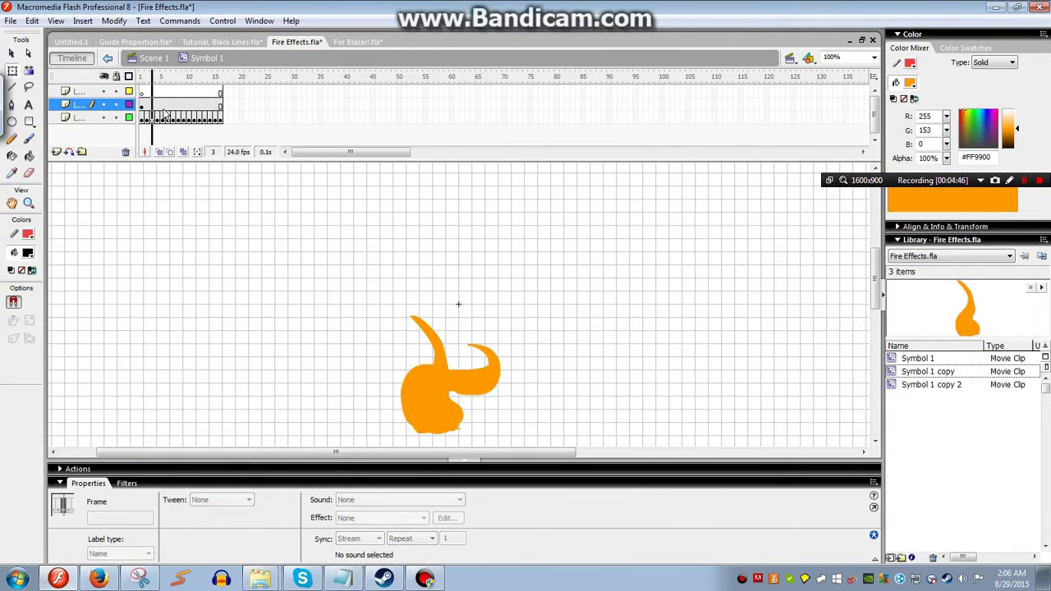
# Place Symbol 1 copy 2 in frame 1 of the top layer, aligned over the flame, and play the timeline
pyautogui.click(141, 92)
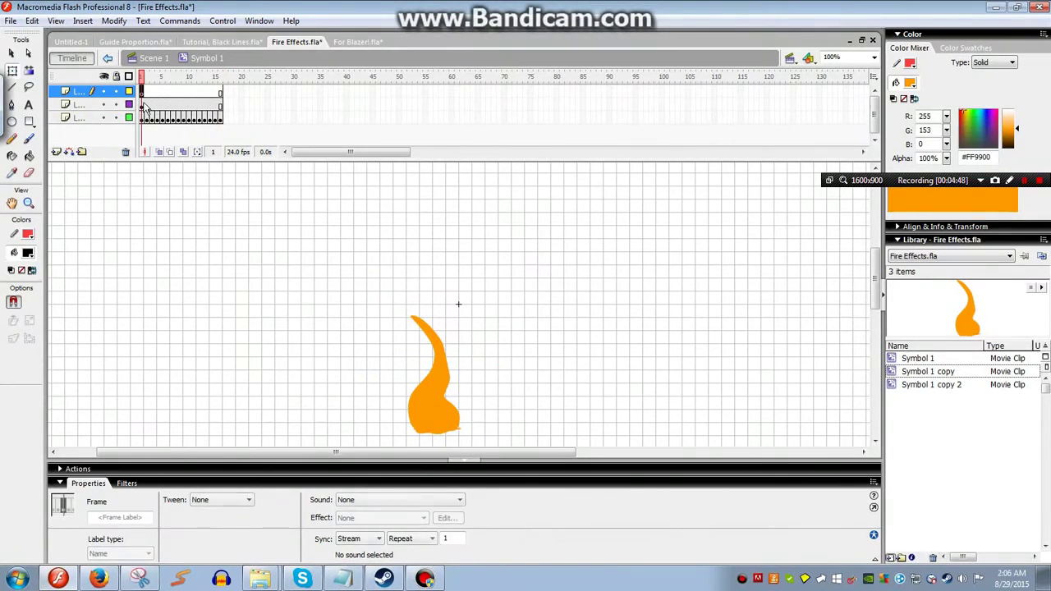
pyautogui.click(906, 384)
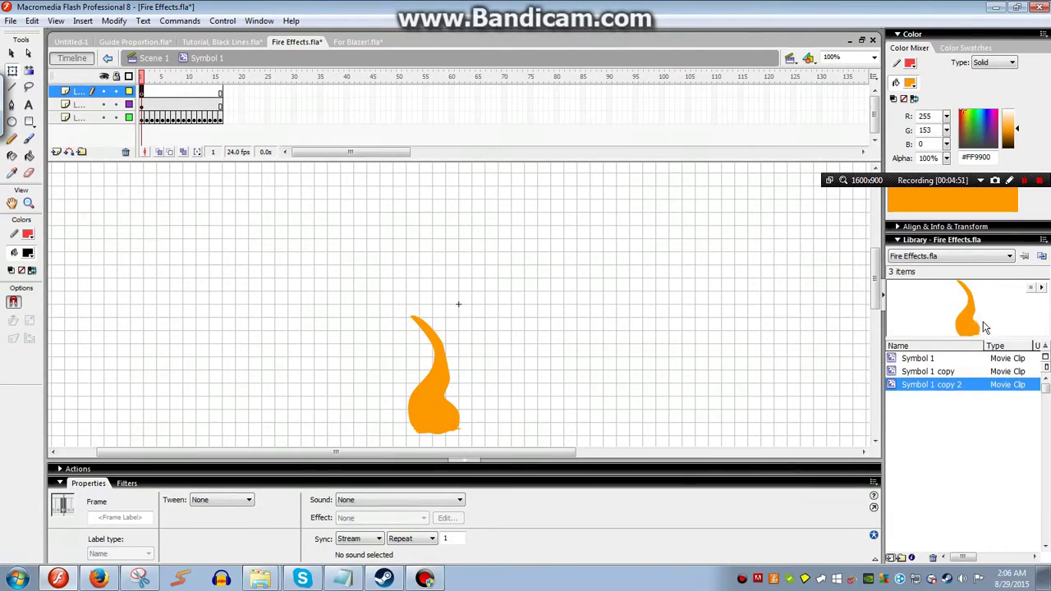
pyautogui.moveTo(971, 319); pyautogui.dragTo(733, 321)
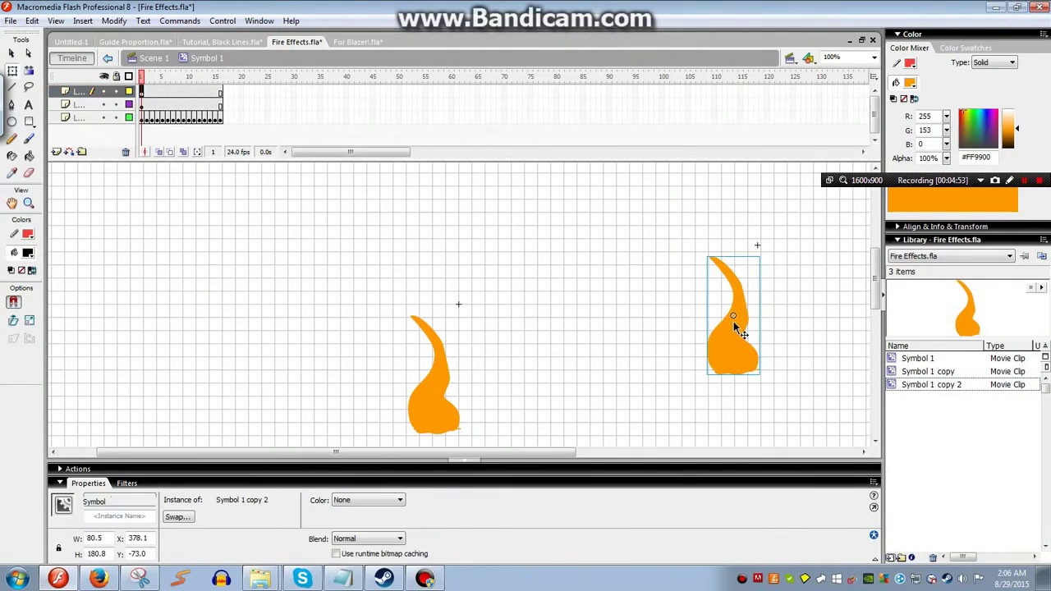
pyautogui.moveTo(737, 359); pyautogui.dragTo(437, 420)
pyautogui.click(329, 392)
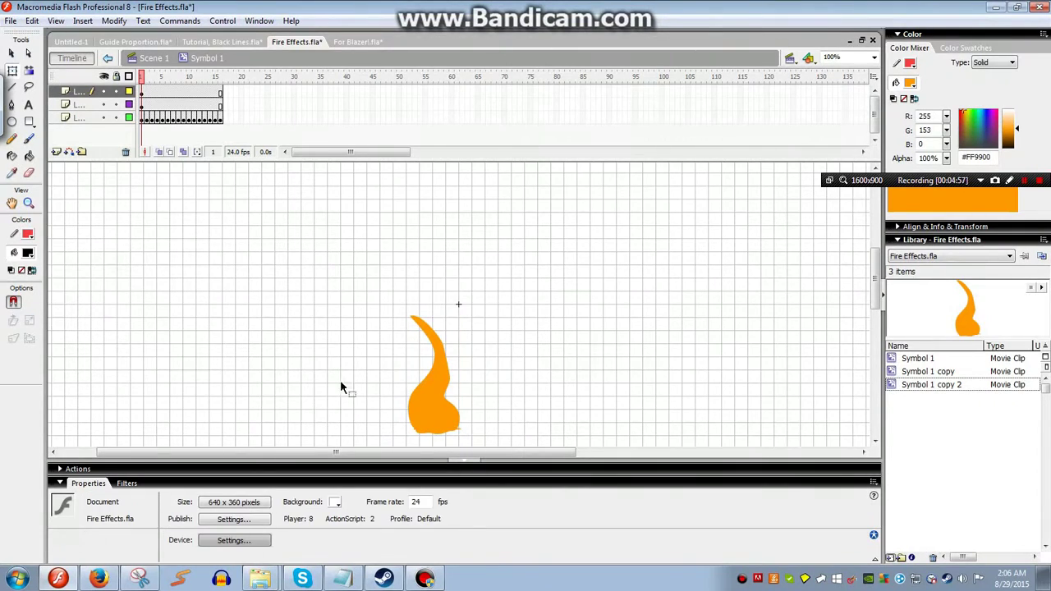
pyautogui.press('Return')
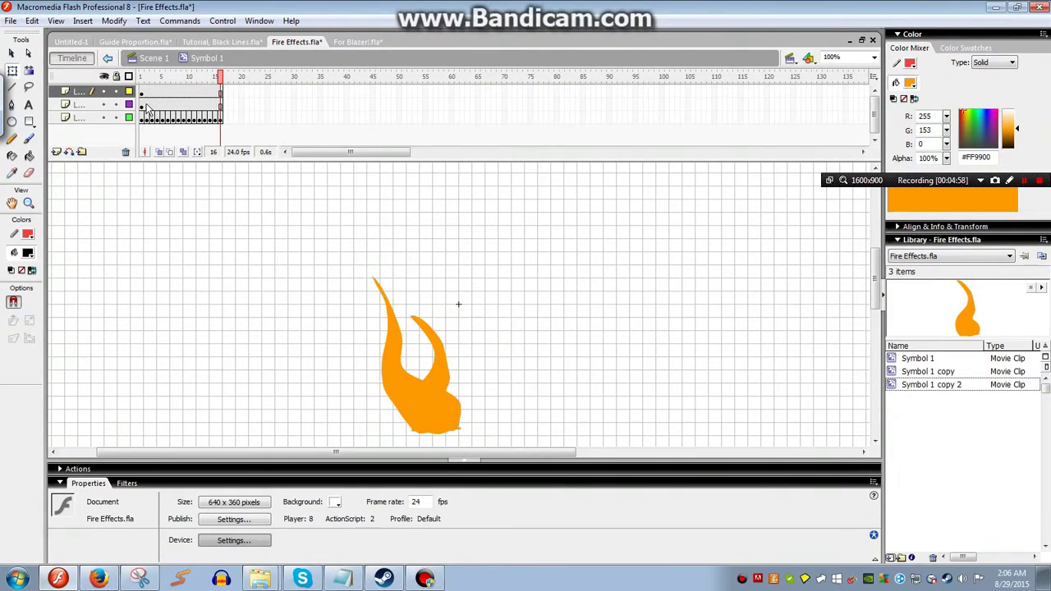
# Go to frame 1 of Symbol 1 and hide the middle and bottom layers, leaving only the top flame shown
pyautogui.hotkey('ctrl', '=')
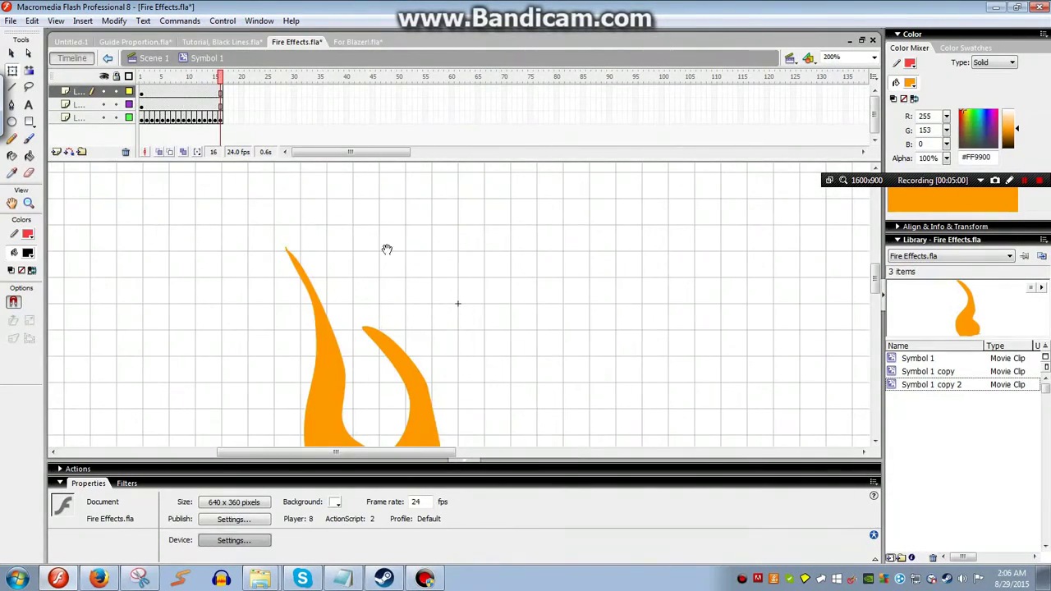
pyautogui.moveTo(366, 418); pyautogui.dragTo(413, 279)
pyautogui.moveTo(241, 232); pyautogui.dragTo(361, 298)
pyautogui.click(143, 116)
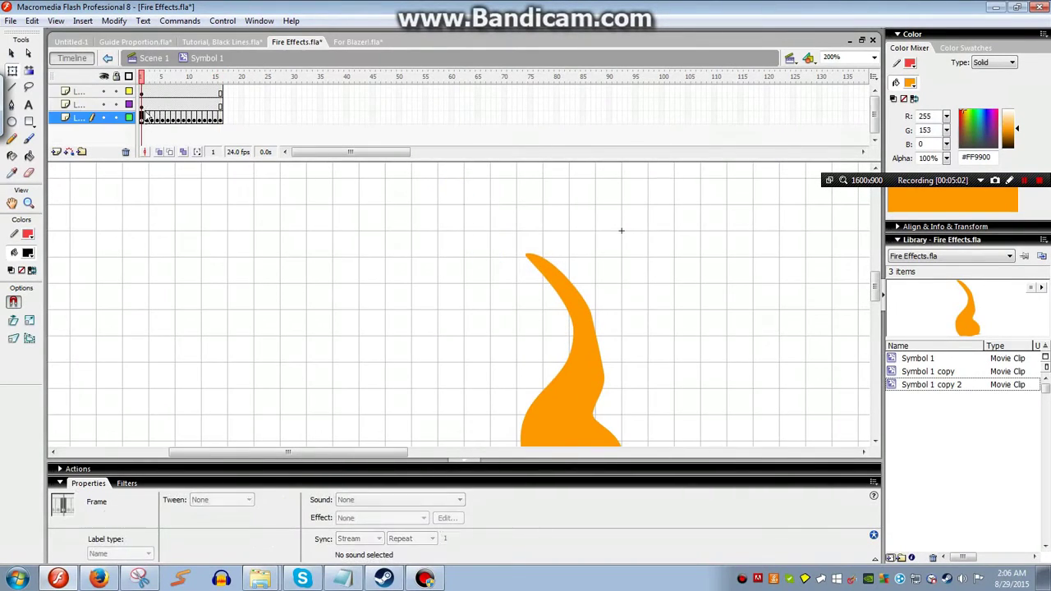
pyautogui.moveTo(350, 401); pyautogui.dragTo(239, 317)
pyautogui.click(103, 104)
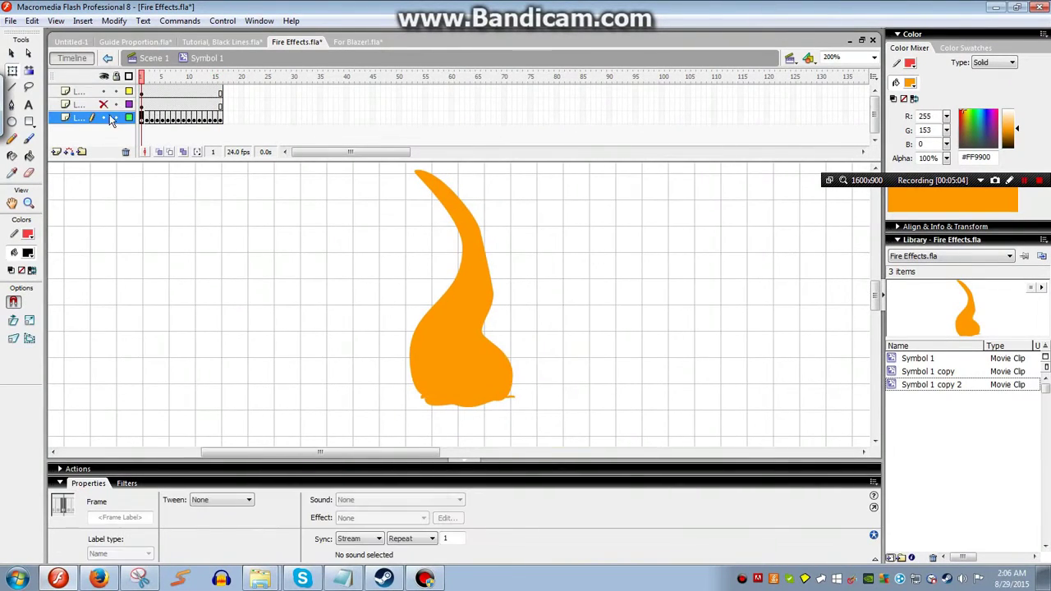
pyautogui.click(103, 117)
# Add a Glow filter with Inner glow enabled to the Symbol 1 copy 2 flame on the top layer
pyautogui.click(462, 286)
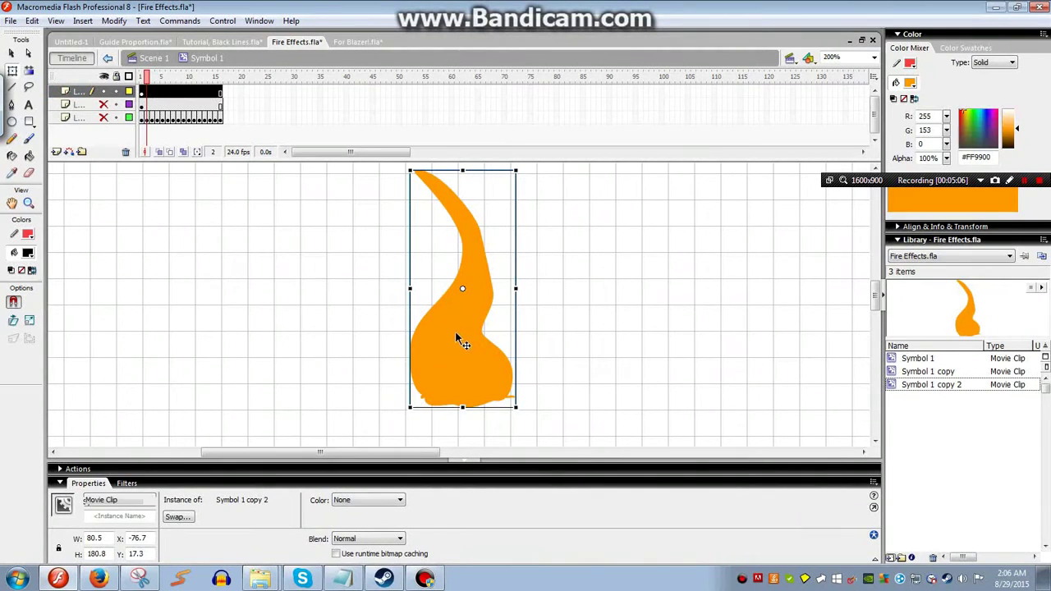
pyautogui.click(132, 484)
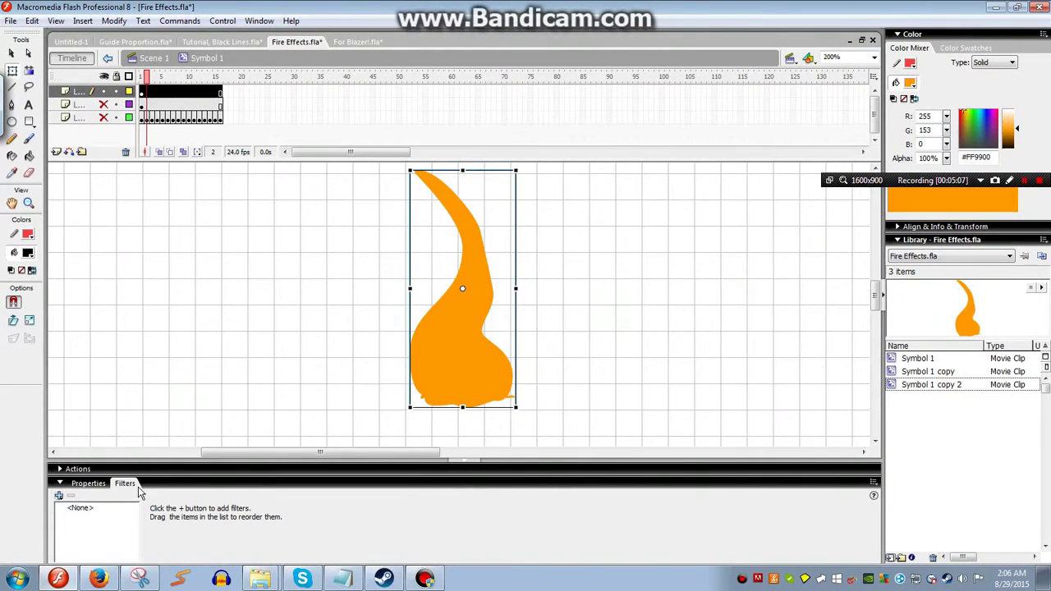
pyautogui.click(59, 495)
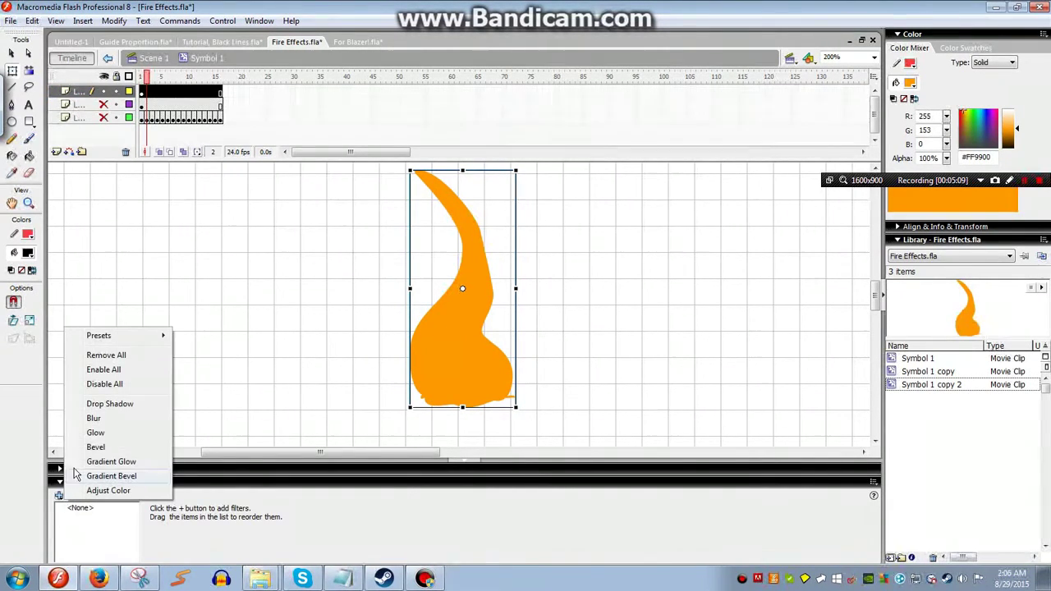
pyautogui.click(123, 438)
pyautogui.click(342, 518)
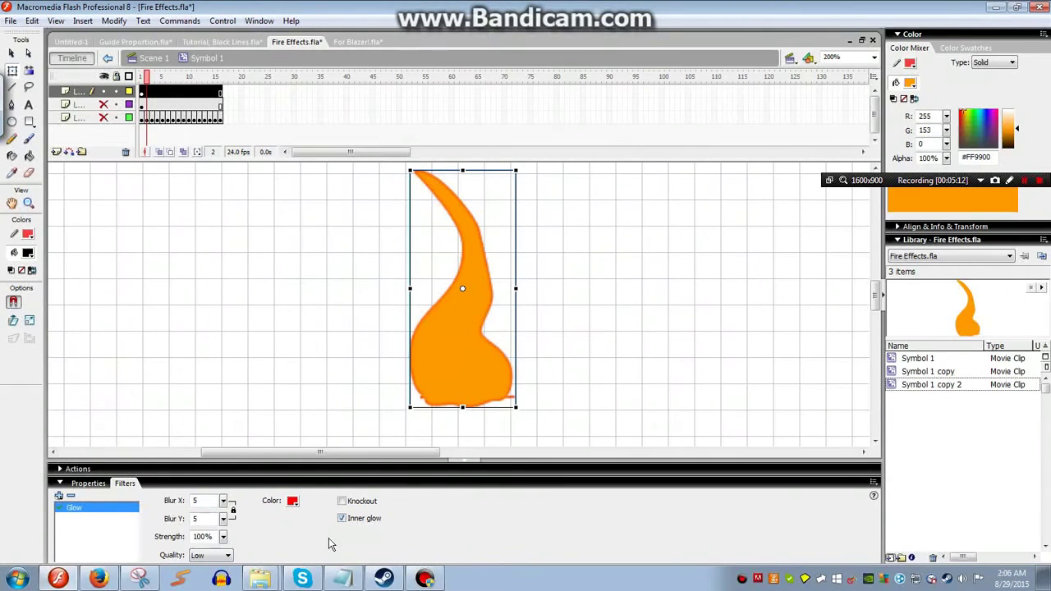
# Set the inner glow's quality to High and its Blur X and Y to 14
pyautogui.click(226, 555)
pyautogui.click(203, 587)
pyautogui.moveTo(223, 518); pyautogui.dragTo(226, 516)
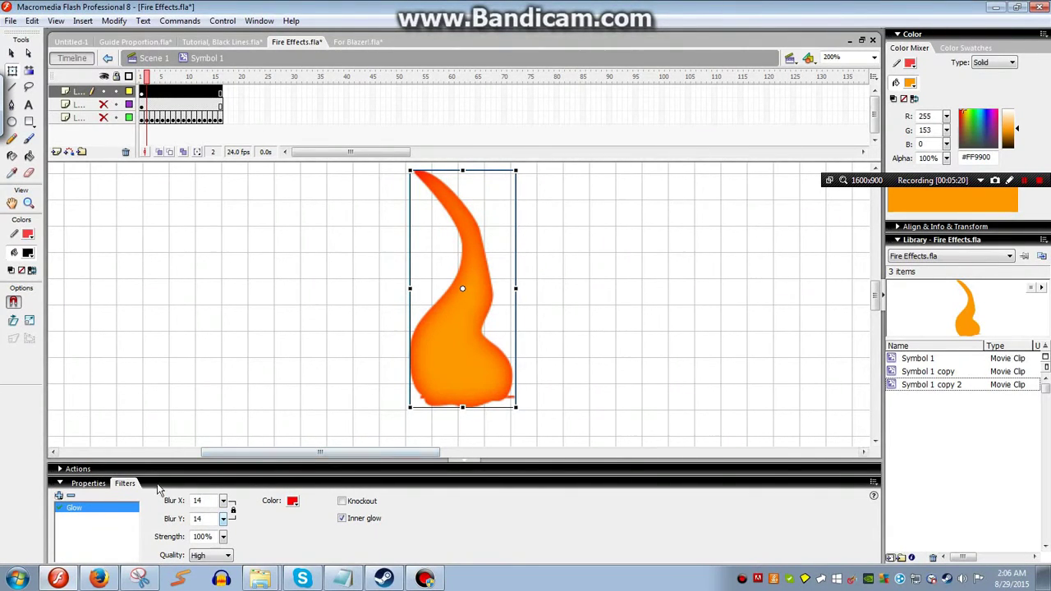
pyautogui.click(229, 275)
pyautogui.click(420, 327)
pyautogui.click(271, 261)
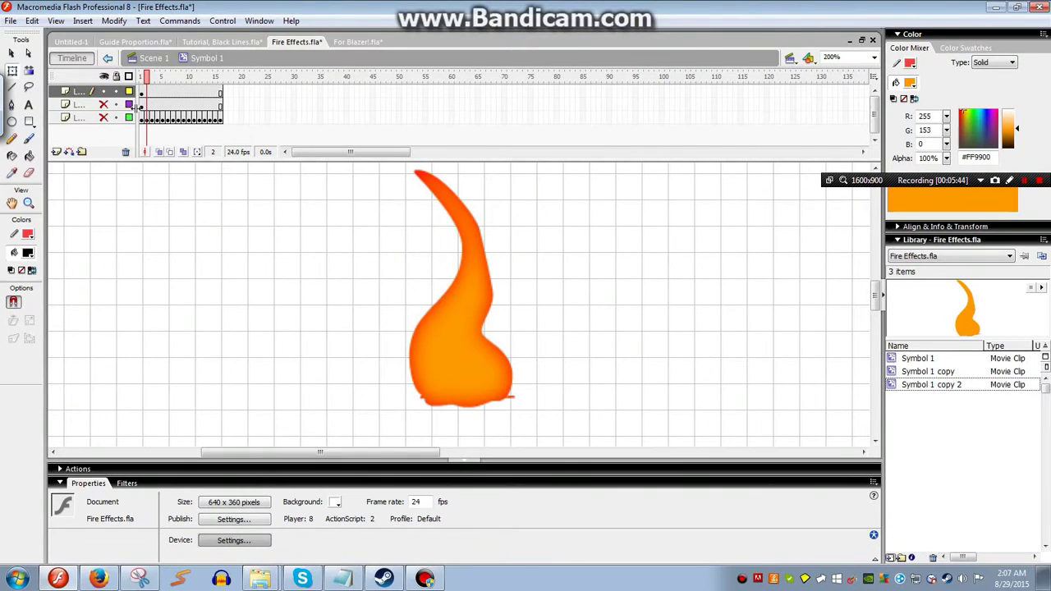
# Hide the top layer, show the middle layer, and add a Blur filter to the middle flame
pyautogui.click(104, 91)
pyautogui.click(103, 105)
pyautogui.click(244, 261)
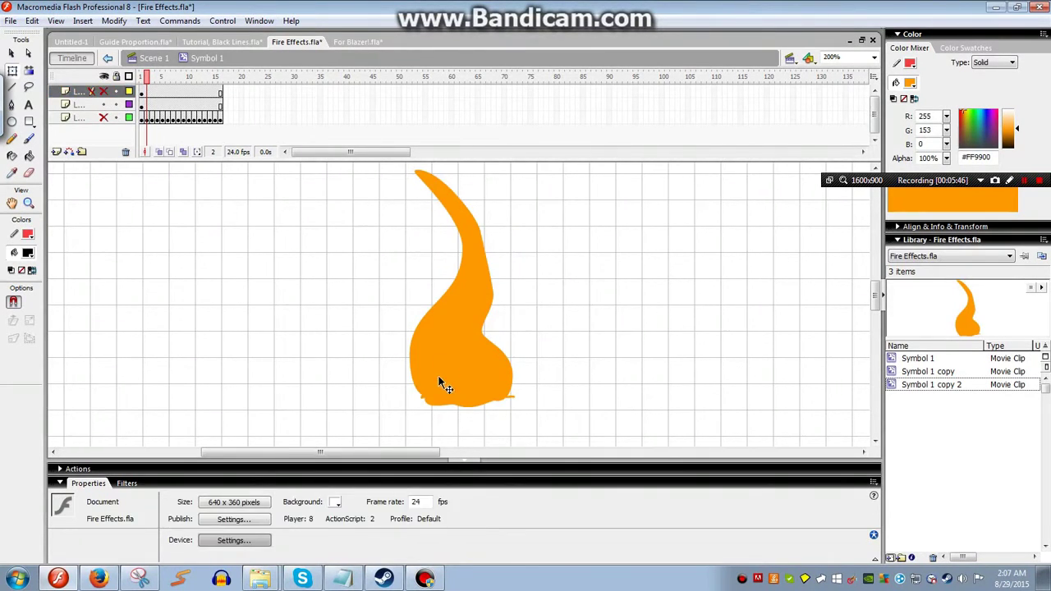
pyautogui.click(441, 382)
pyautogui.click(59, 496)
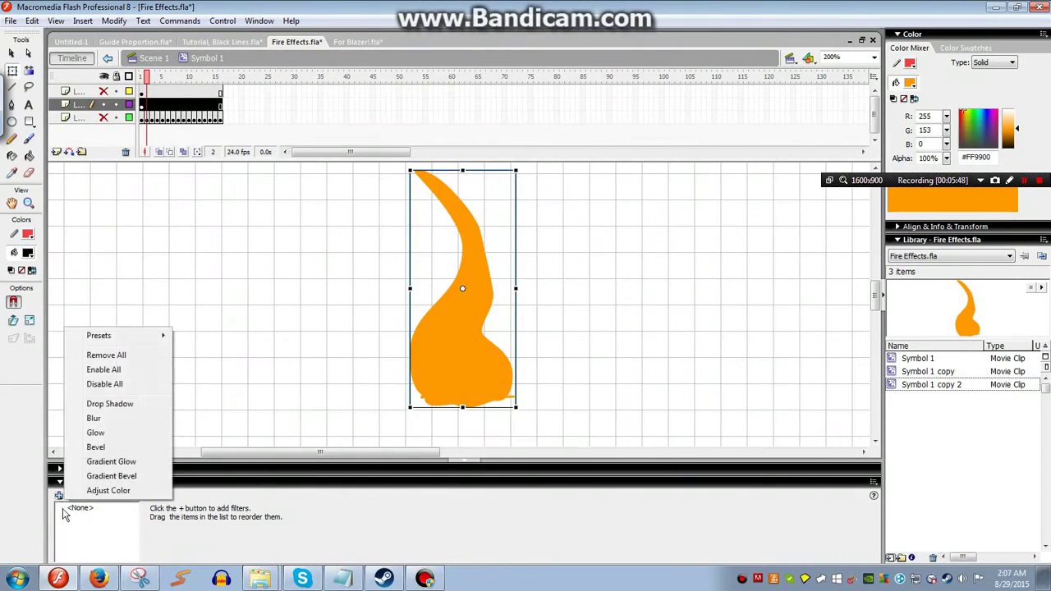
pyautogui.click(105, 421)
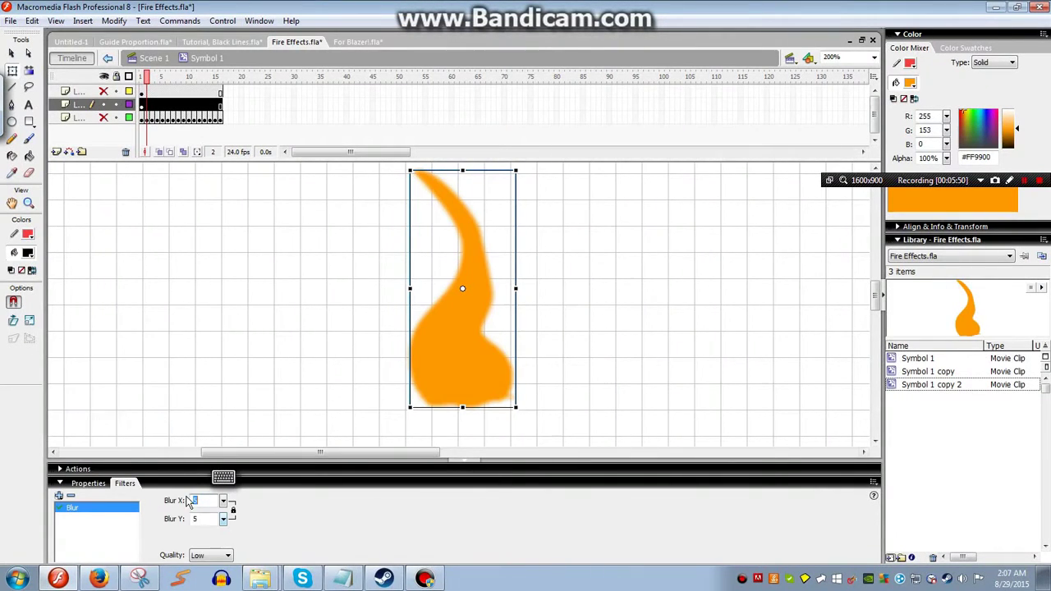
# Set the middle flame's Blur filter to High quality with Blur X and Y of 16
pyautogui.click(220, 556)
pyautogui.click(217, 585)
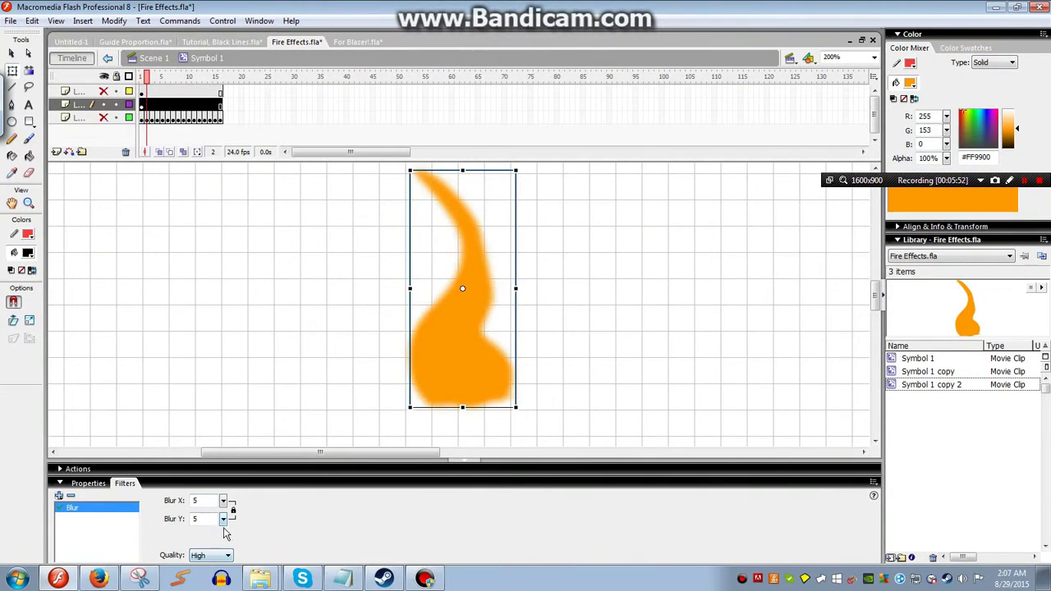
pyautogui.moveTo(223, 519); pyautogui.dragTo(224, 507)
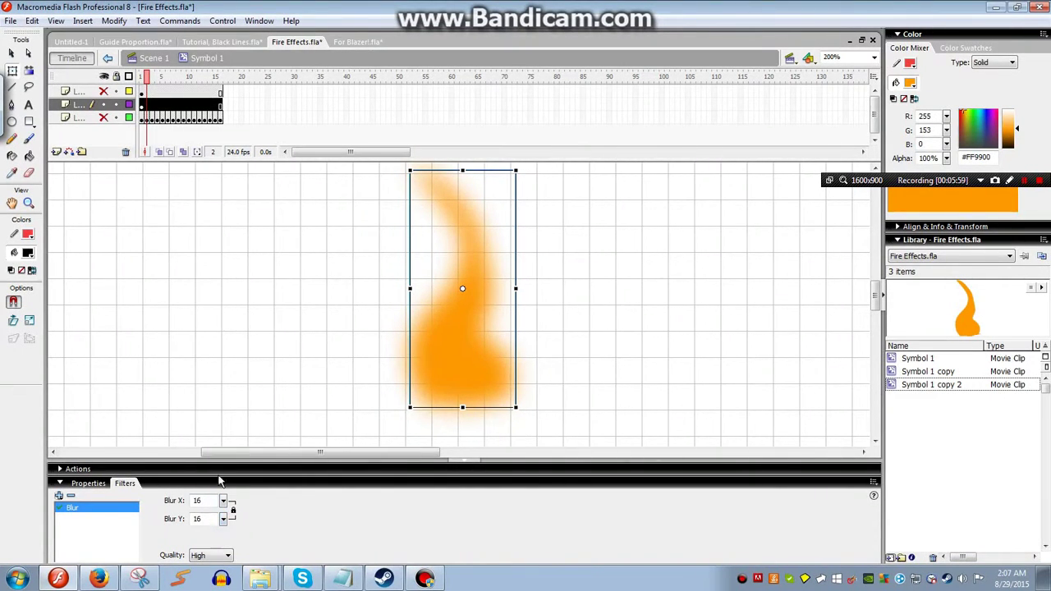
pyautogui.click(166, 283)
# Hide the middle layer and show the top layer to examine the inner-glow flame on its own
pyautogui.click(103, 104)
pyautogui.click(103, 91)
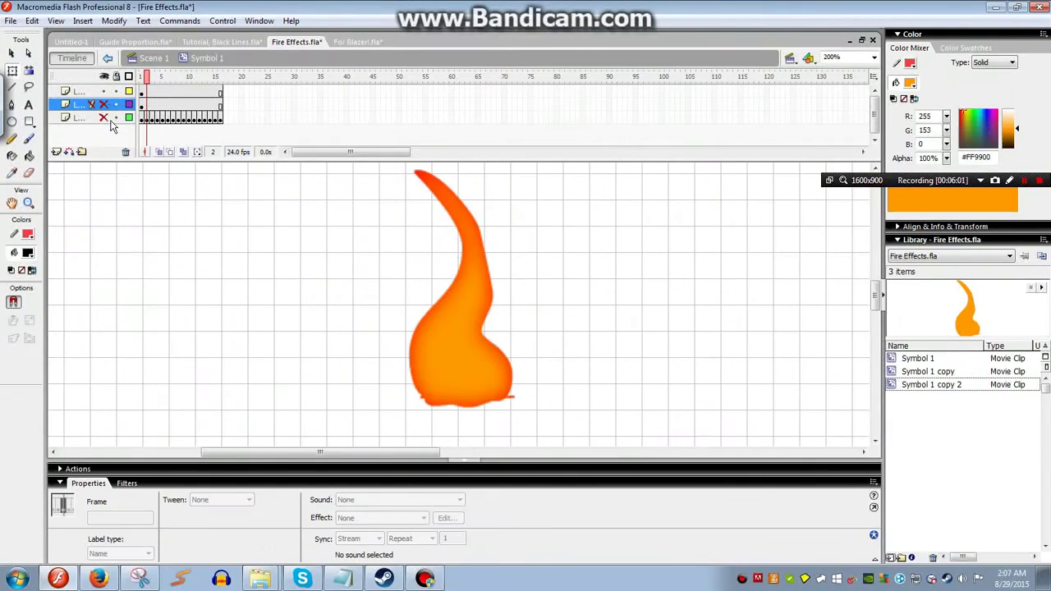
pyautogui.click(160, 324)
pyautogui.click(427, 345)
pyautogui.click(137, 181)
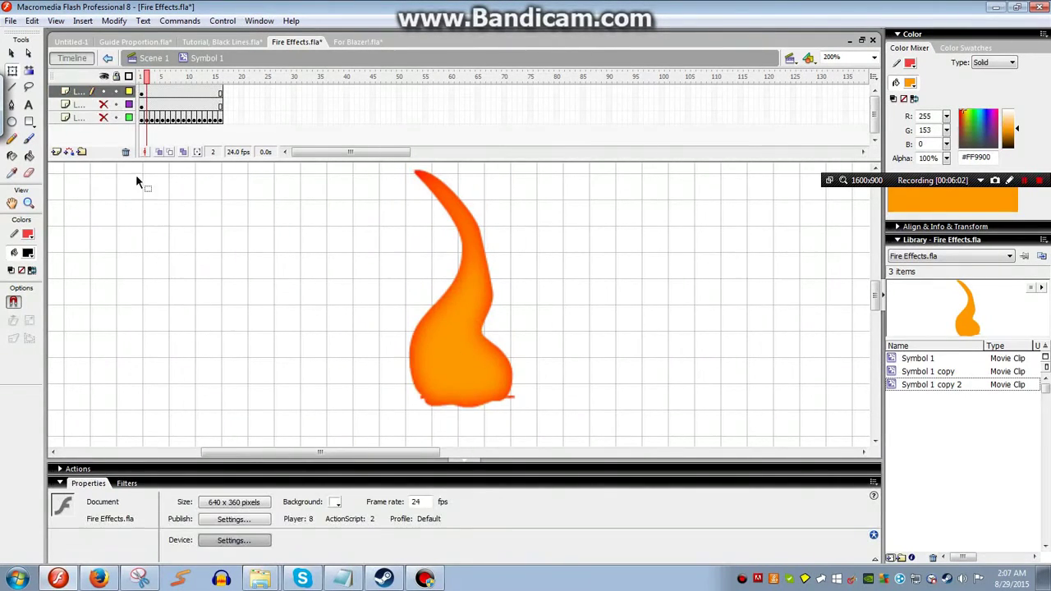
# Show all three layers and go to frame 1 to examine the combined flame effect
pyautogui.click(104, 87)
pyautogui.click(103, 77)
pyautogui.click(121, 218)
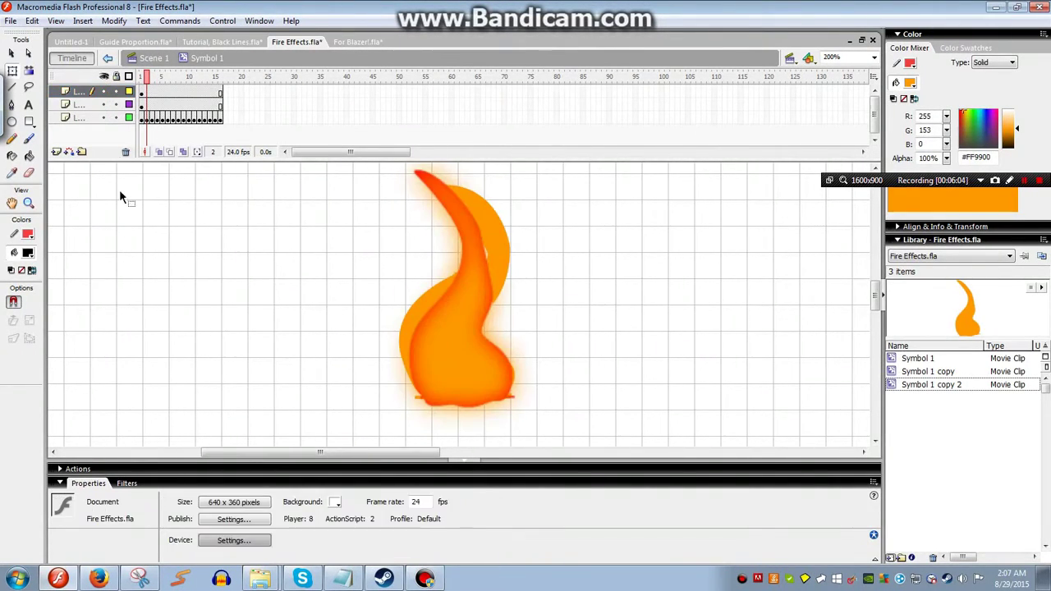
pyautogui.click(141, 117)
pyautogui.click(142, 118)
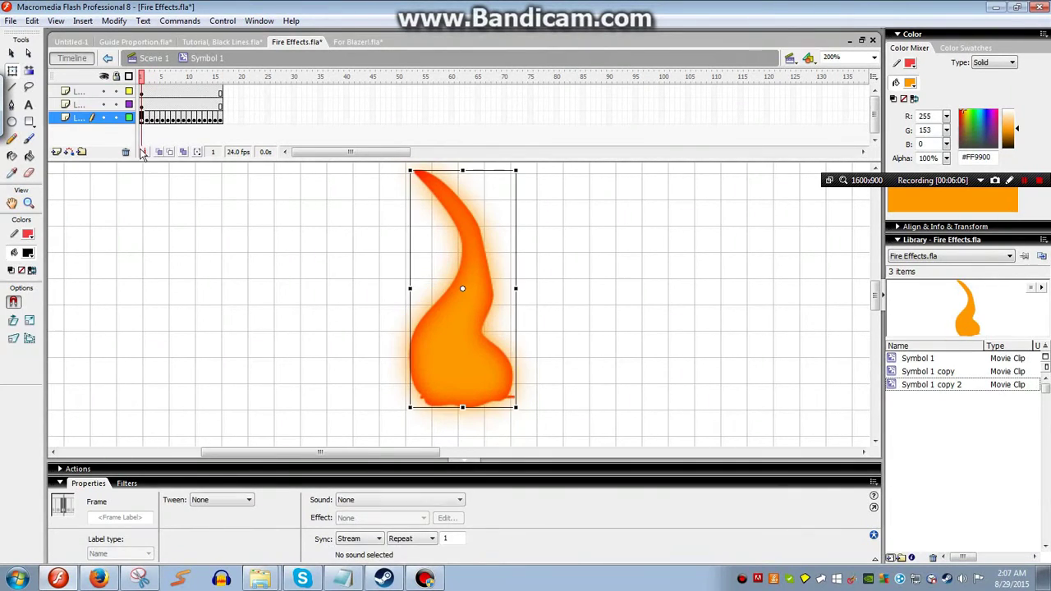
pyautogui.click(201, 350)
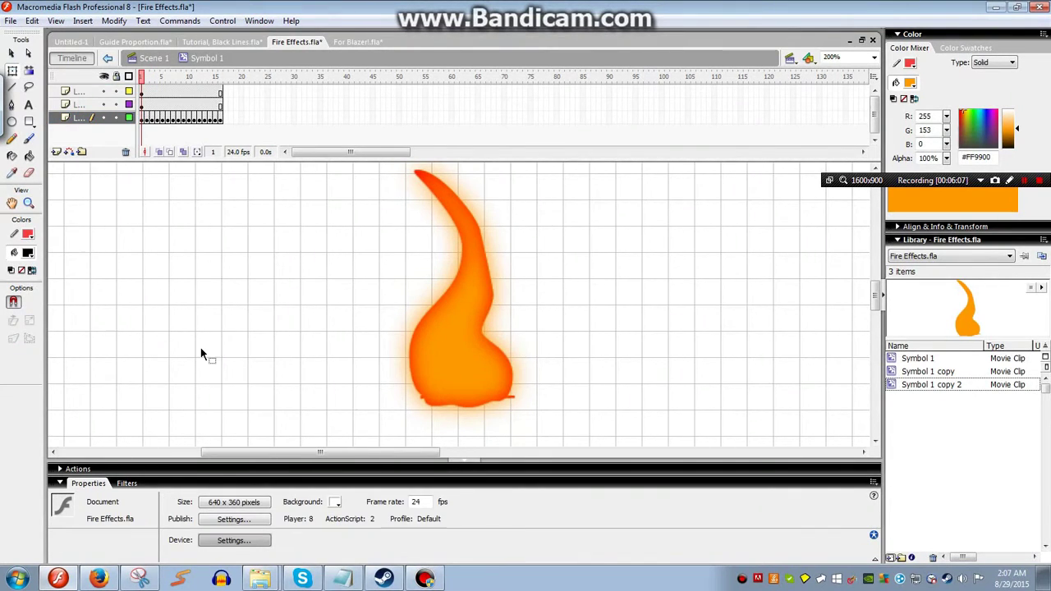
# Hide the top and bottom layers at frame 1, leaving only the blurred middle flame shown
pyautogui.click(106, 115)
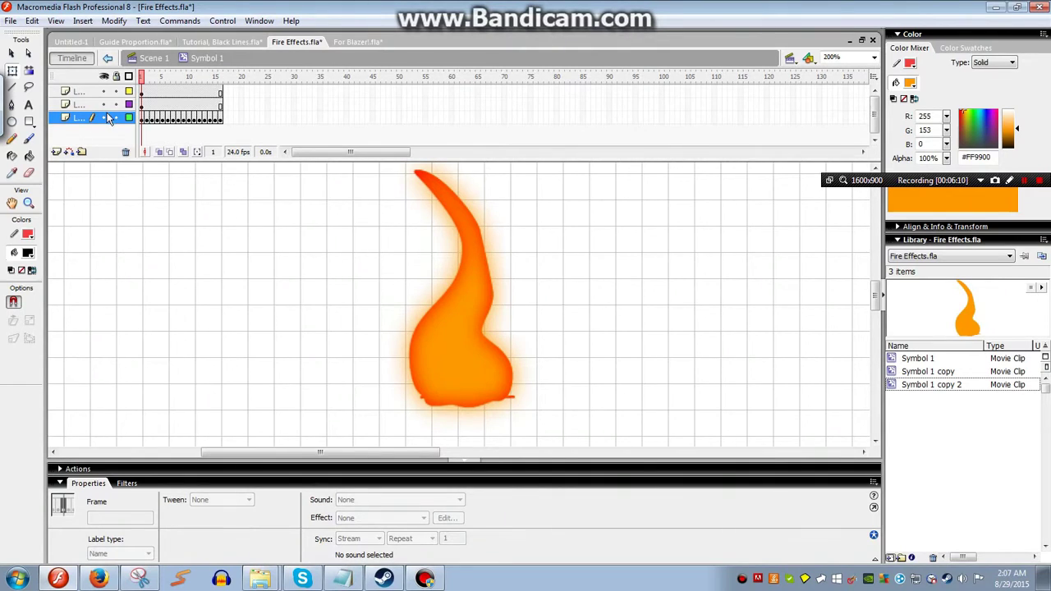
pyautogui.click(104, 105)
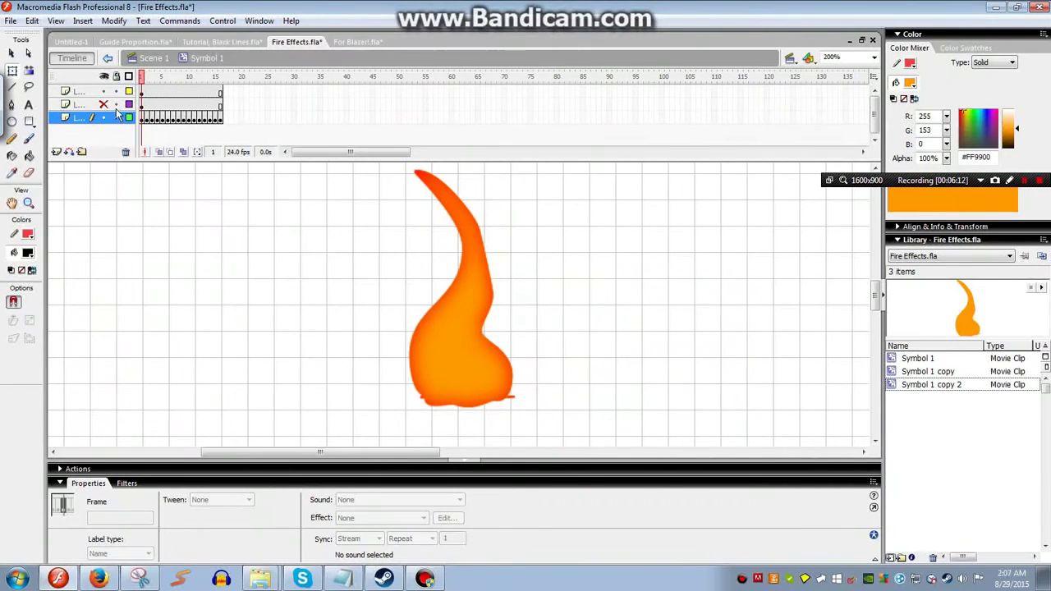
pyautogui.click(80, 104)
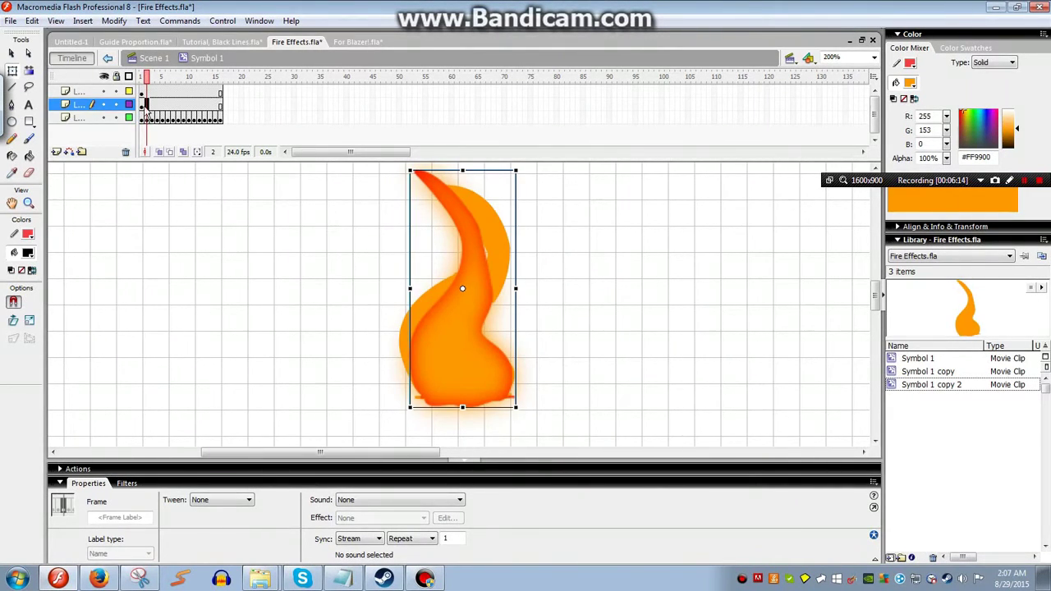
pyautogui.click(142, 107)
pyautogui.click(105, 77)
pyautogui.click(105, 105)
pyautogui.click(183, 370)
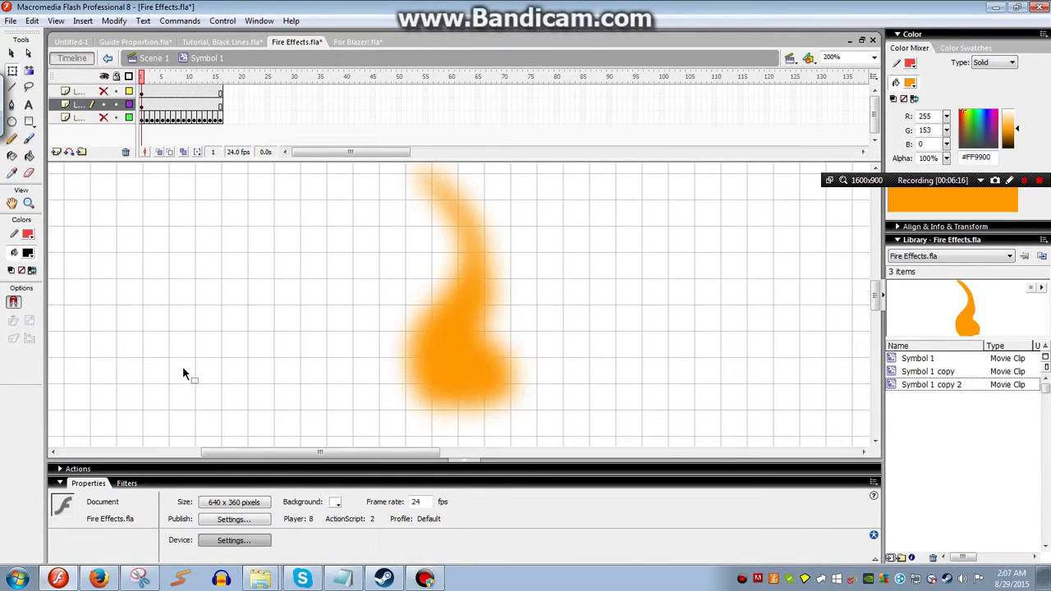
# Add a Glow filter to the blurred middle flame, adjusting its quality and unlinking Blur X and Y to set them separately
pyautogui.click(424, 338)
pyautogui.click(59, 496)
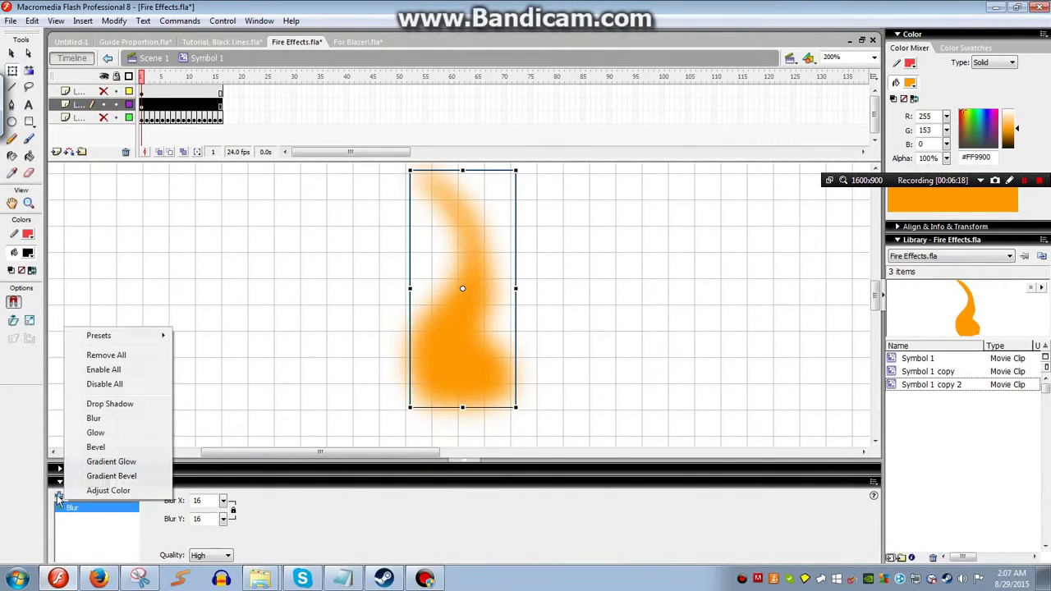
pyautogui.click(82, 433)
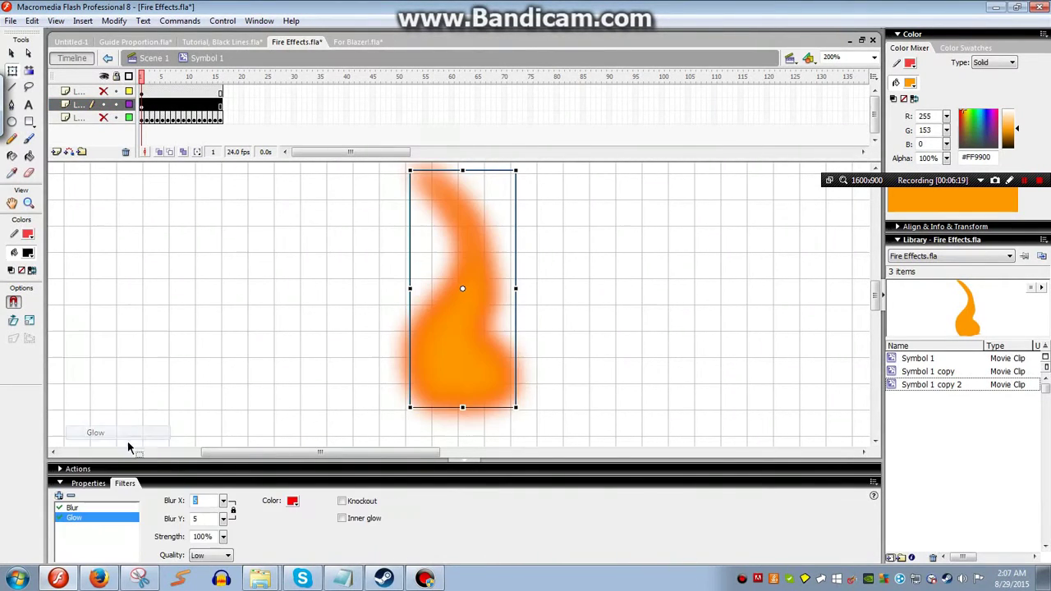
pyautogui.click(228, 555)
pyautogui.click(212, 572)
pyautogui.moveTo(223, 500); pyautogui.dragTo(223, 531)
pyautogui.click(233, 512)
pyautogui.moveTo(223, 518); pyautogui.dragTo(223, 503)
pyautogui.click(195, 363)
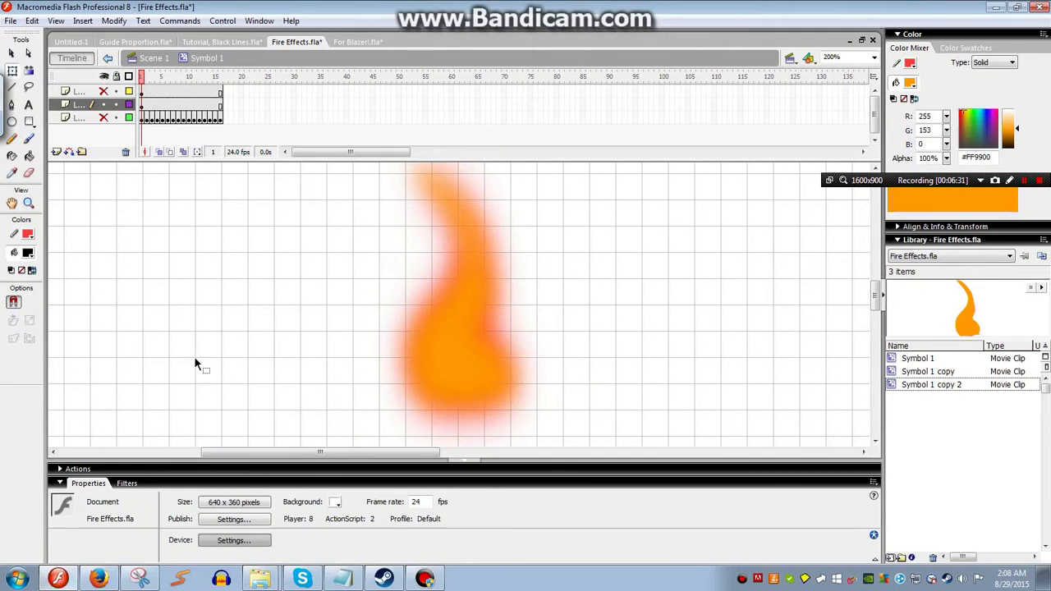
# Show all layers of Symbol 1 again to view the stacked flames with their filters
pyautogui.click(104, 77)
pyautogui.click(104, 78)
pyautogui.click(256, 338)
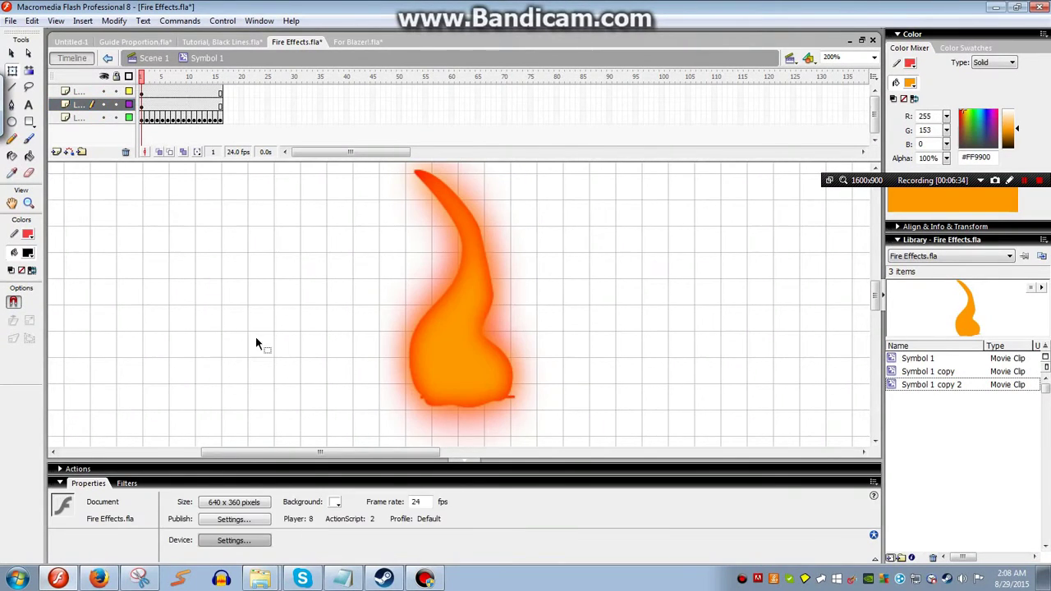
pyautogui.click(442, 354)
pyautogui.click(287, 387)
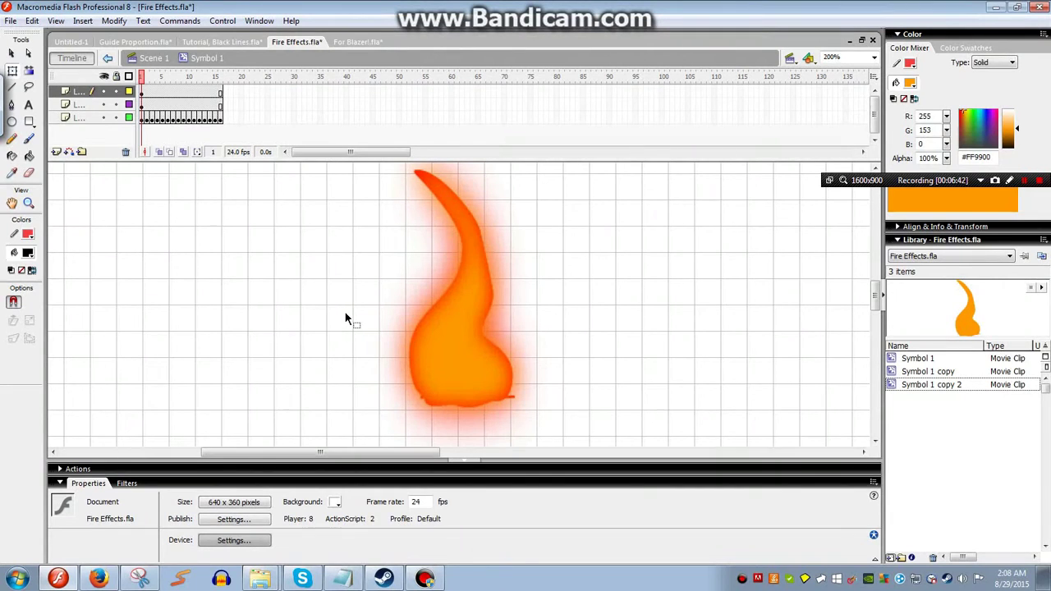
# Toggle the middle layer's visibility to compare the flame with and without its outer glow
pyautogui.click(420, 367)
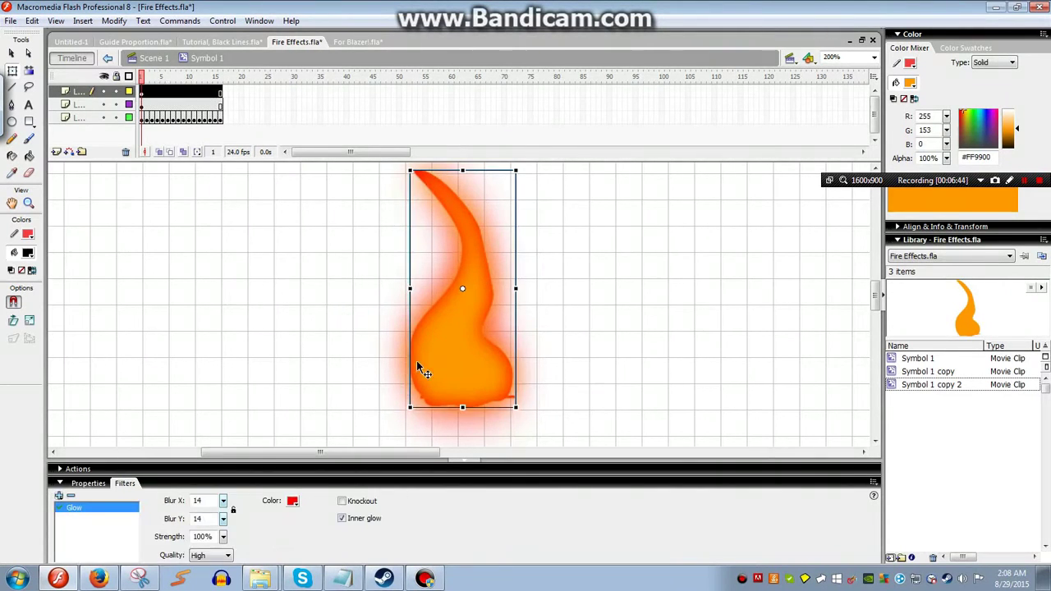
pyautogui.click(104, 105)
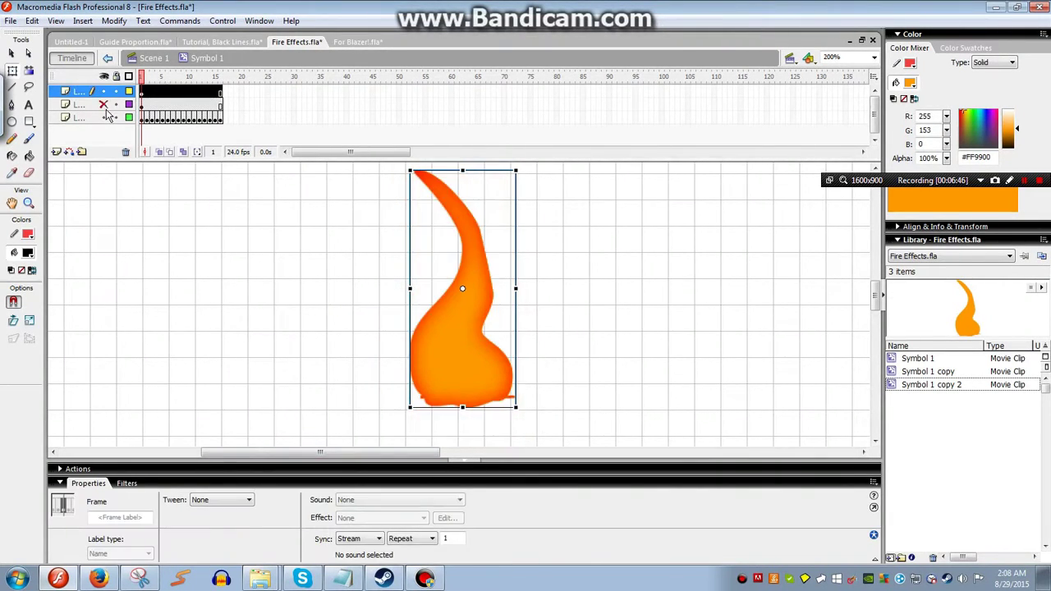
pyautogui.click(104, 105)
pyautogui.click(104, 106)
pyautogui.click(104, 105)
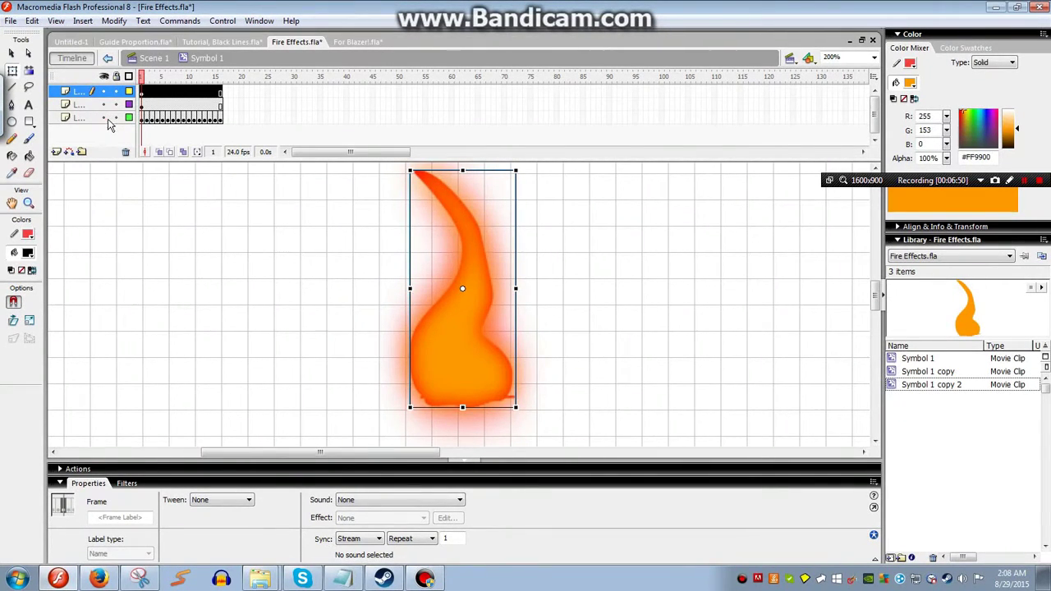
# Return to Scene 1 and place Symbol 1 copy 2 on the upper layer, in the lower part of the stage
pyautogui.click(150, 58)
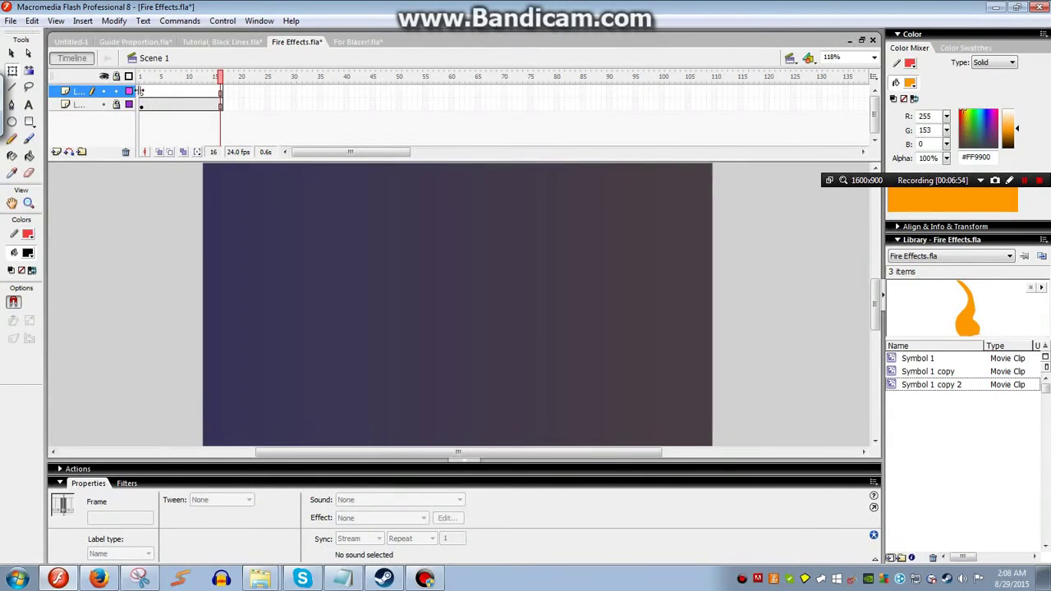
pyautogui.moveTo(139, 92); pyautogui.dragTo(137, 91)
pyautogui.click(166, 104)
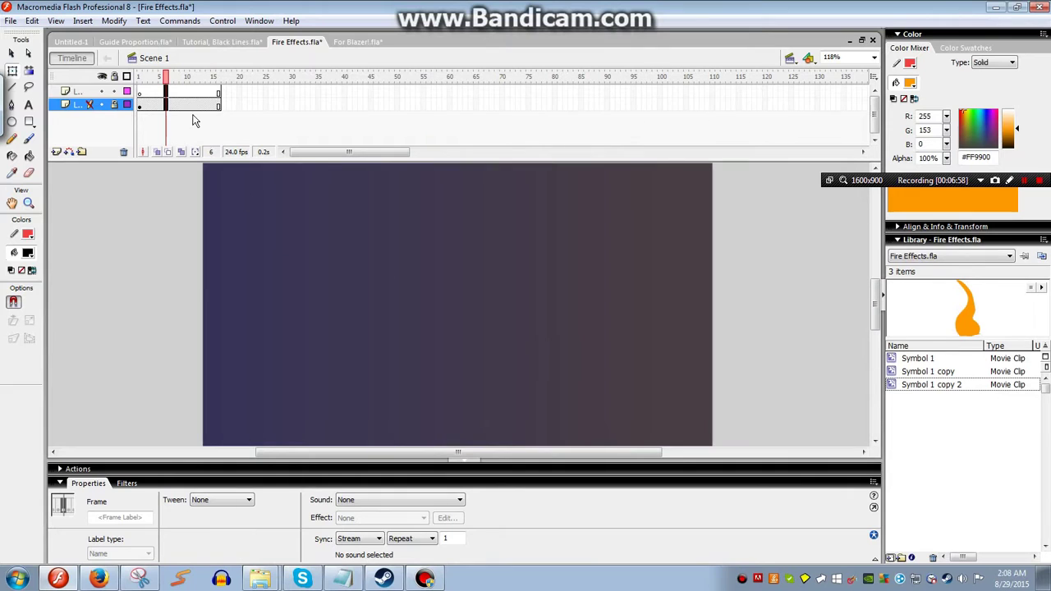
pyautogui.click(172, 92)
pyautogui.moveTo(961, 306); pyautogui.dragTo(430, 423)
# Test the movie to preview the placed flame symbol, and close the preview
pyautogui.hotkey('ctrl', 'Return')
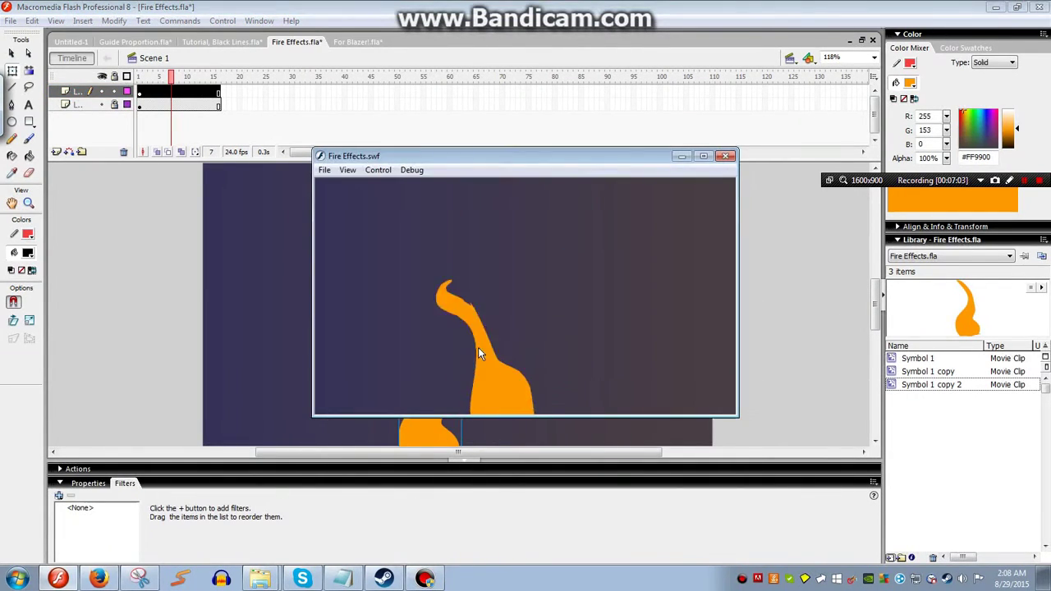
pyautogui.click(730, 155)
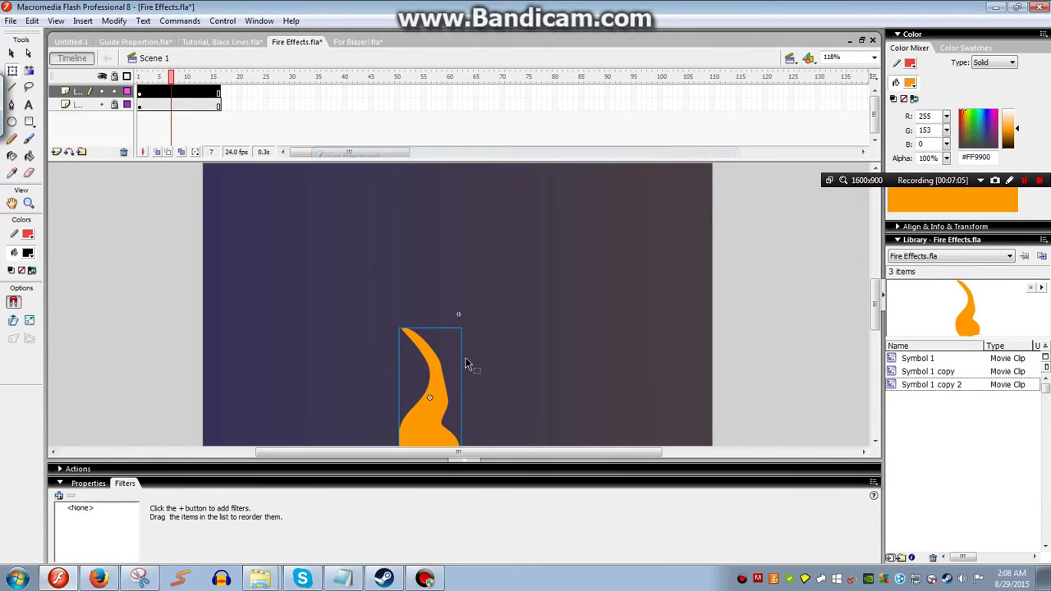
# Replace the flame on the upper layer with an instance of Symbol 1 in the lower part of the stage
pyautogui.press('Delete')
pyautogui.click(918, 358)
pyautogui.moveTo(975, 305); pyautogui.dragTo(412, 389)
pyautogui.moveTo(425, 427); pyautogui.dragTo(457, 429)
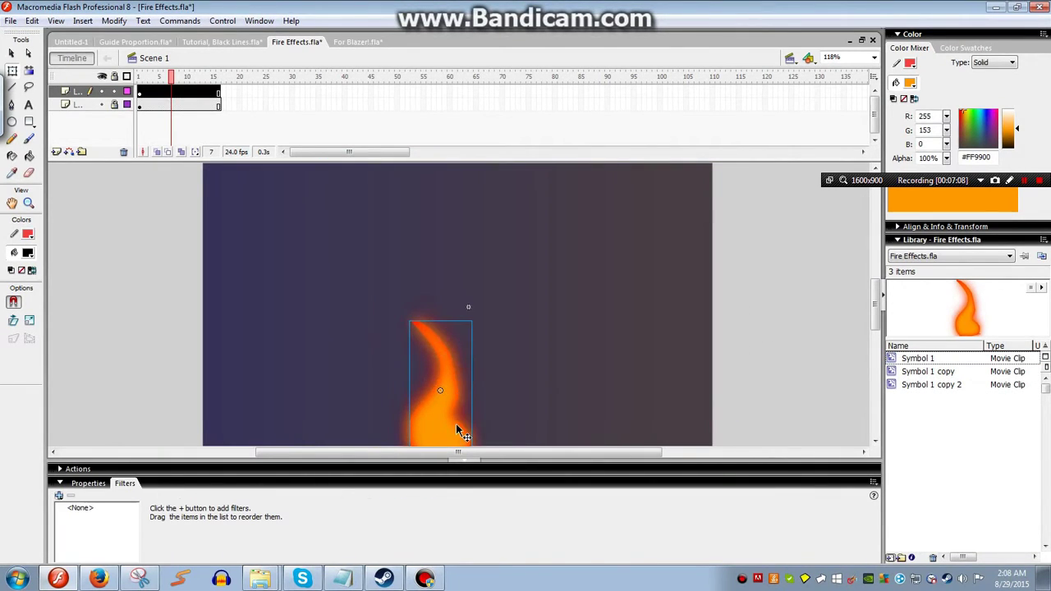
# Test the movie to preview the layered Symbol 1 flame, and close the preview
pyautogui.click(534, 354)
pyautogui.hotkey('ctrl', 'Return')
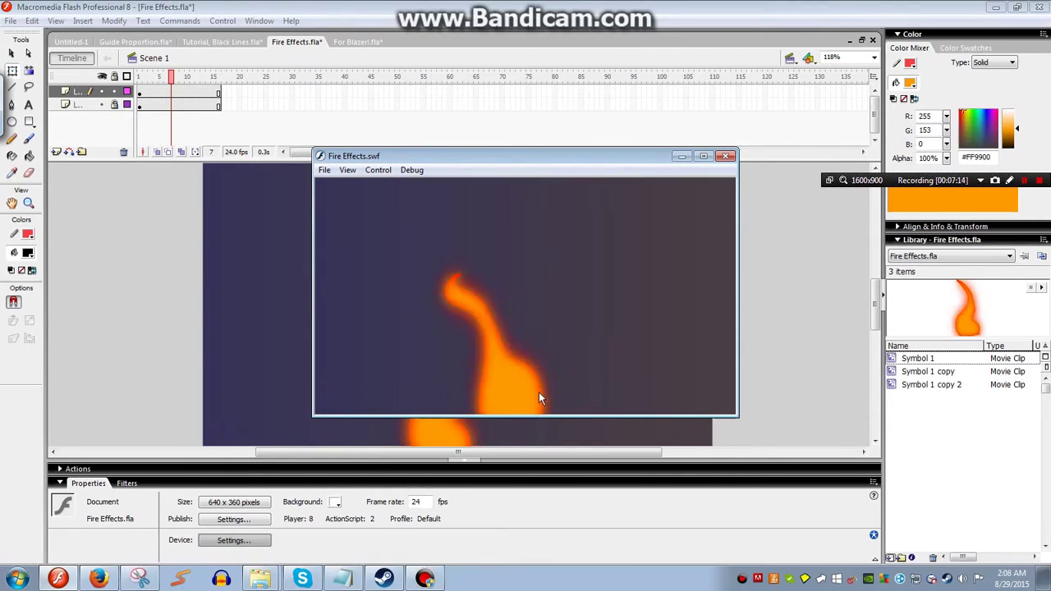
pyautogui.click(725, 156)
# Set the Symbol 1 flame's blend mode to Add, and test the movie to preview it
pyautogui.click(463, 442)
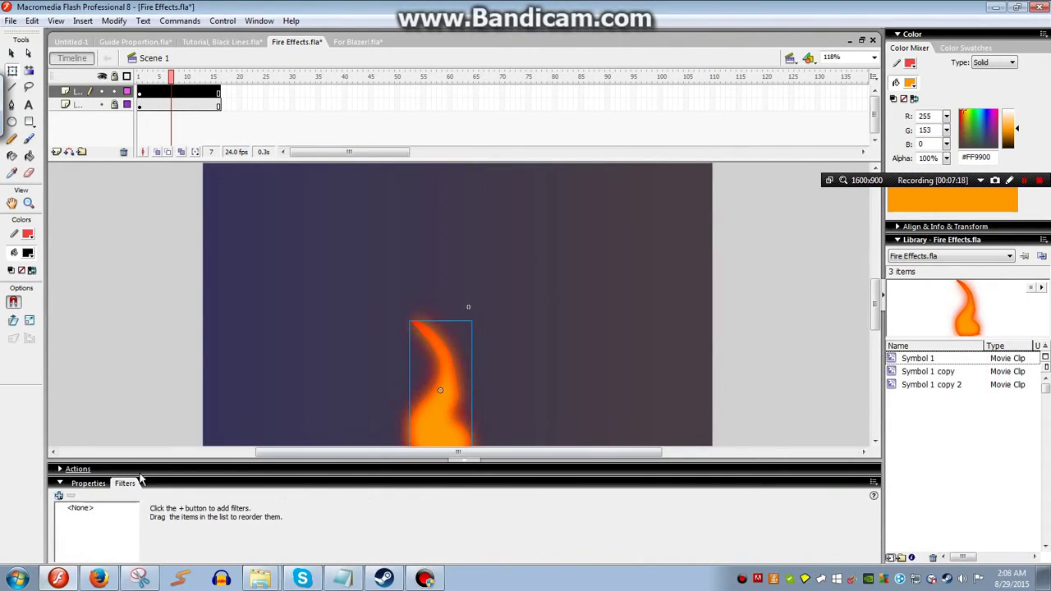
pyautogui.click(87, 483)
pyautogui.click(364, 540)
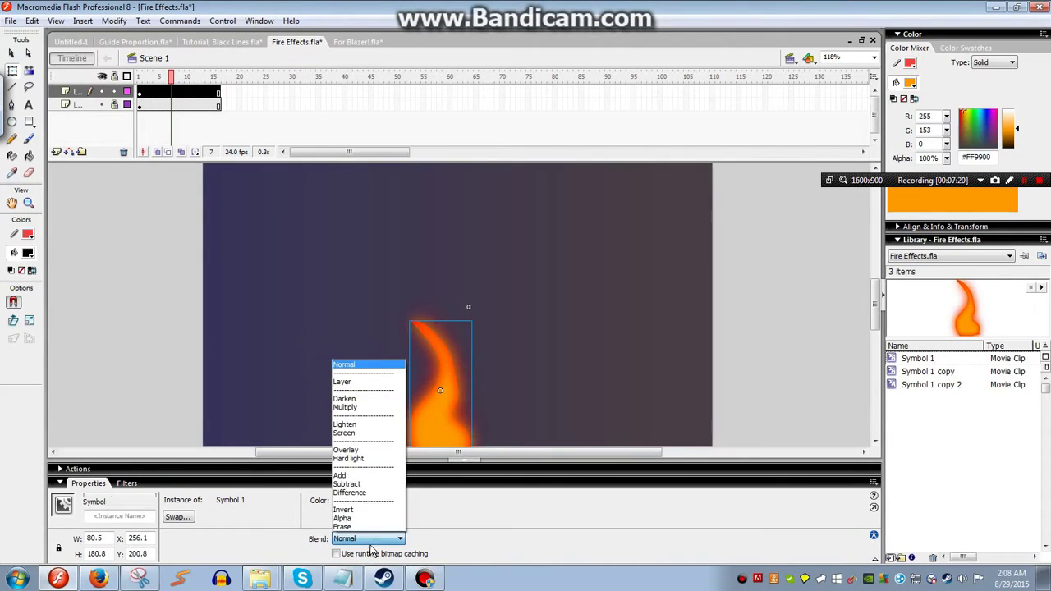
pyautogui.click(370, 484)
pyautogui.click(299, 369)
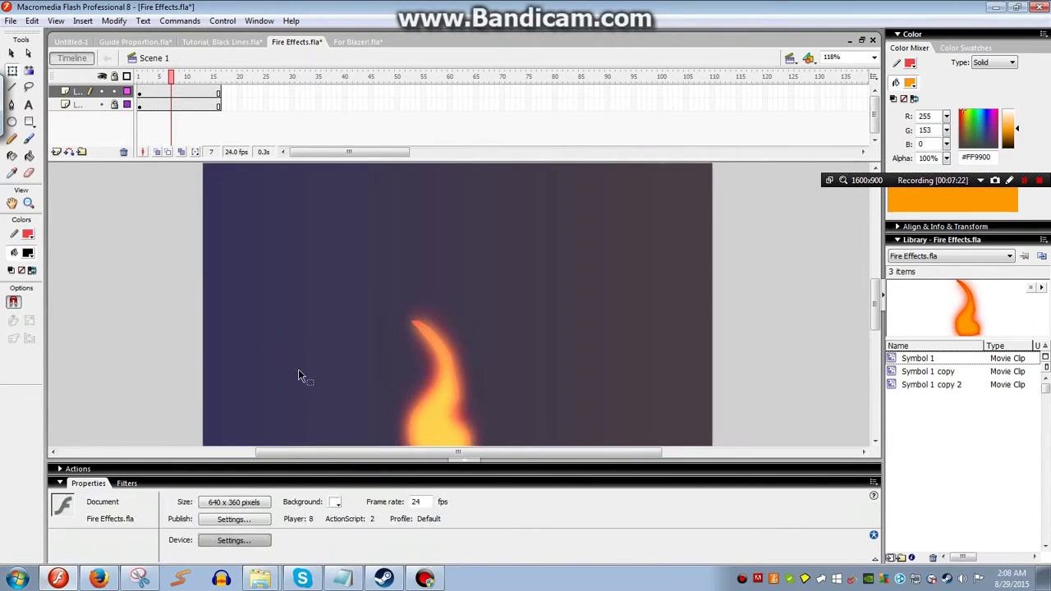
pyautogui.hotkey('ctrl', 'Return')
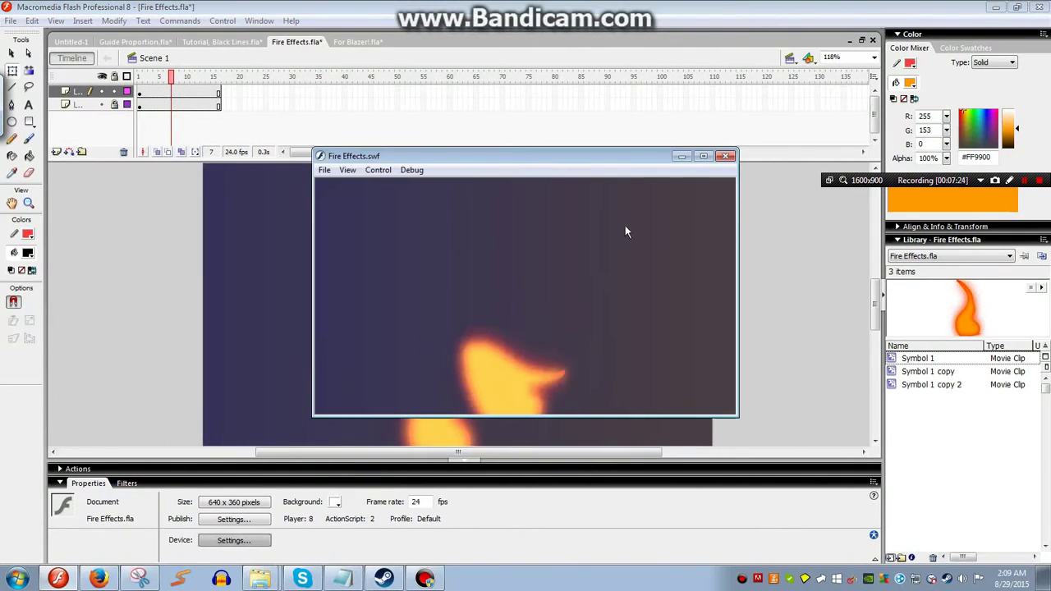
pyautogui.click(725, 156)
pyautogui.click(462, 399)
pyautogui.click(521, 439)
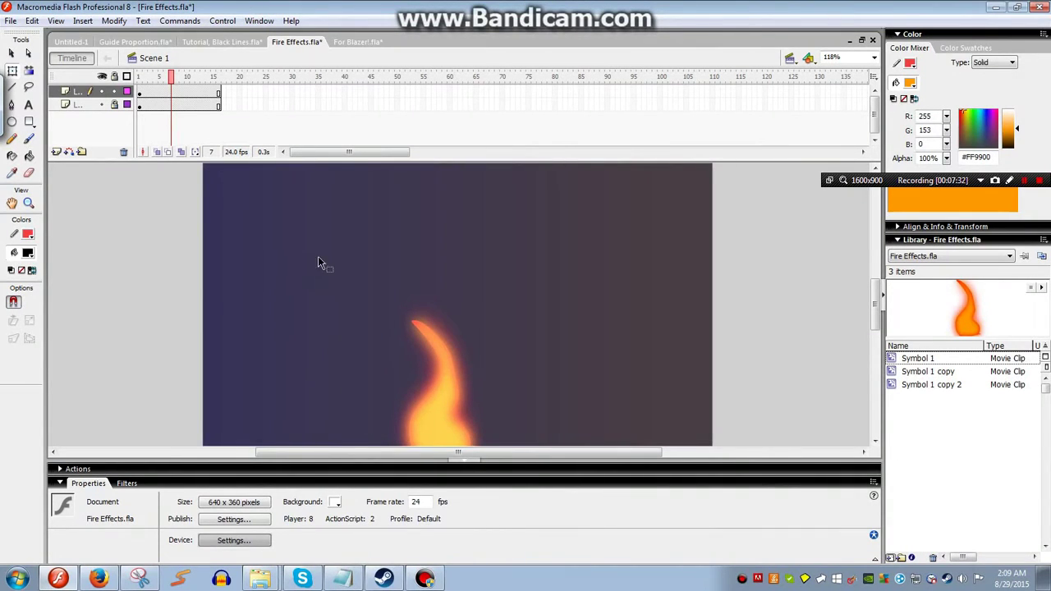
pyautogui.click(460, 383)
pyautogui.click(453, 286)
pyautogui.click(434, 404)
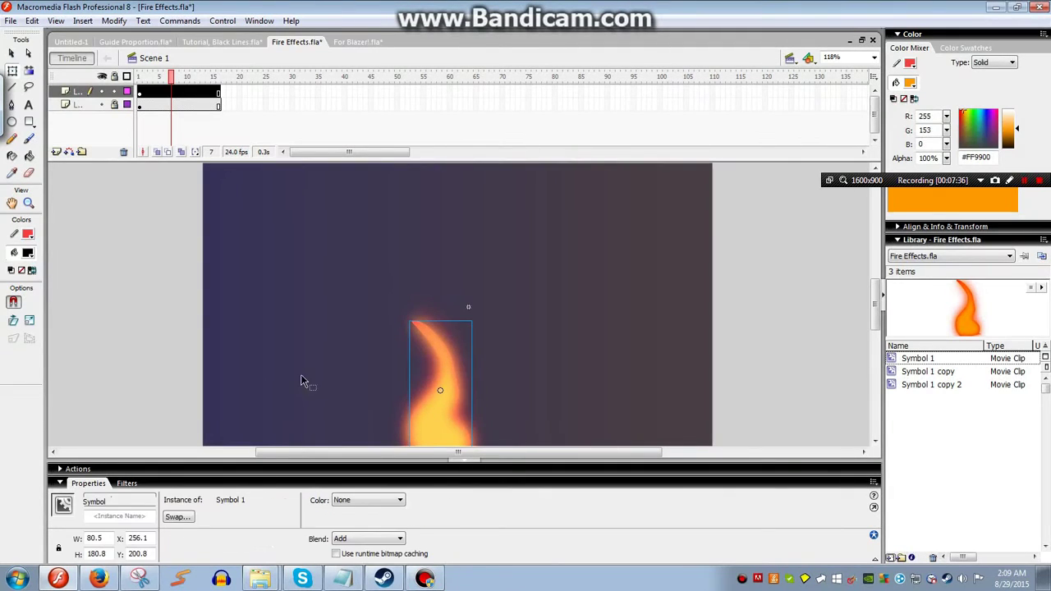
pyautogui.click(297, 169)
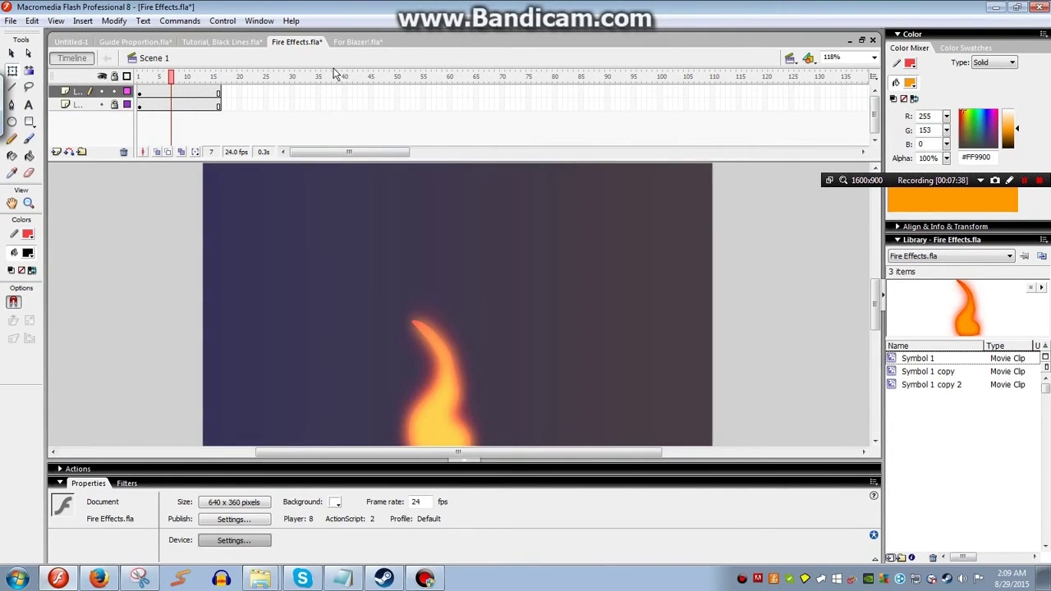
# Switch to For Blazer!.fla and play the stick figure animation from frame 1
pyautogui.click(357, 42)
pyautogui.moveTo(192, 293); pyautogui.dragTo(254, 403)
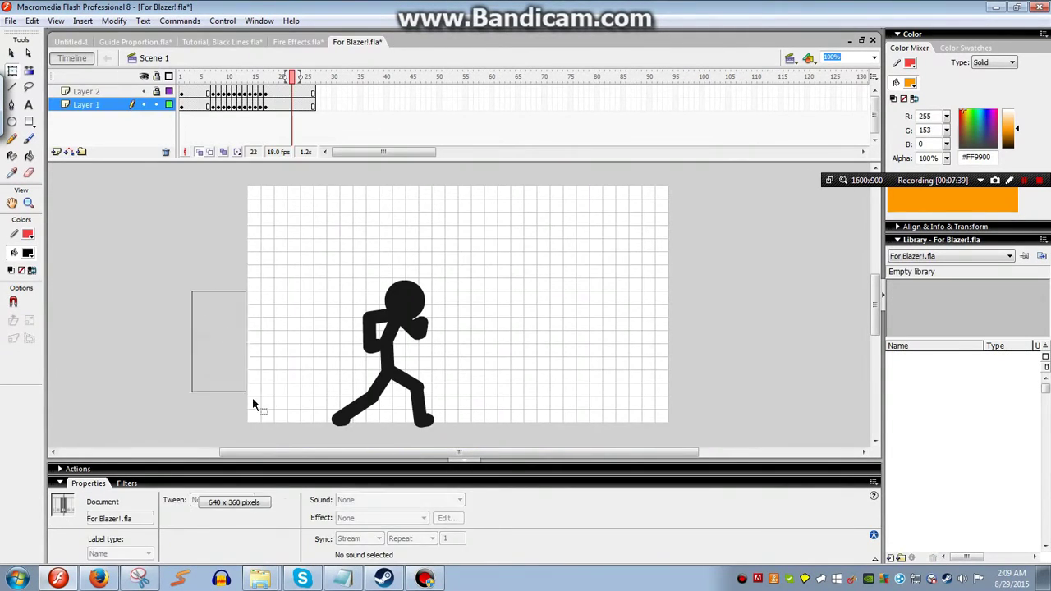
pyautogui.click(182, 105)
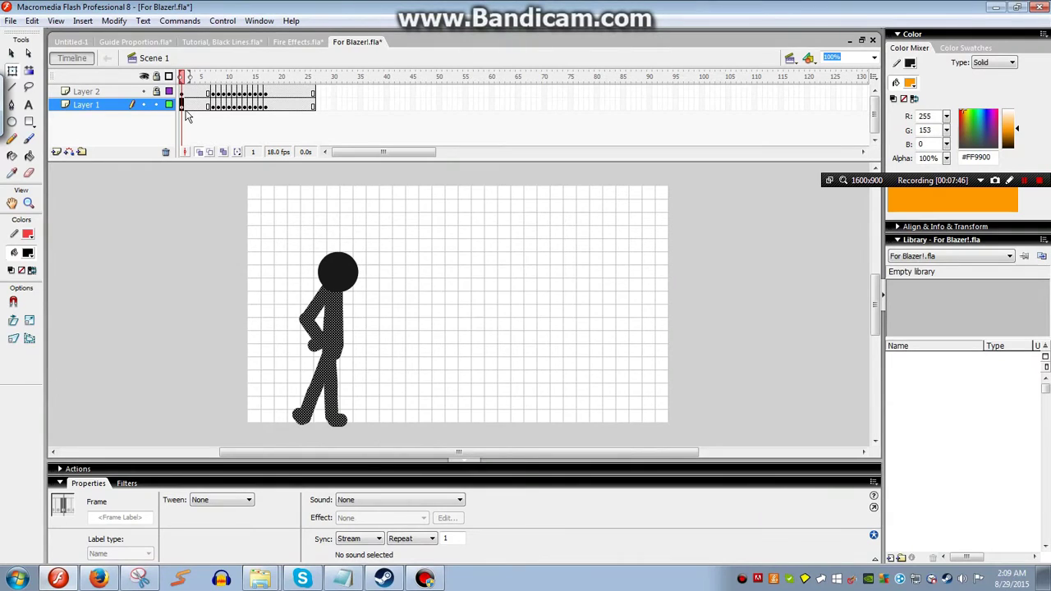
pyautogui.press('Return')
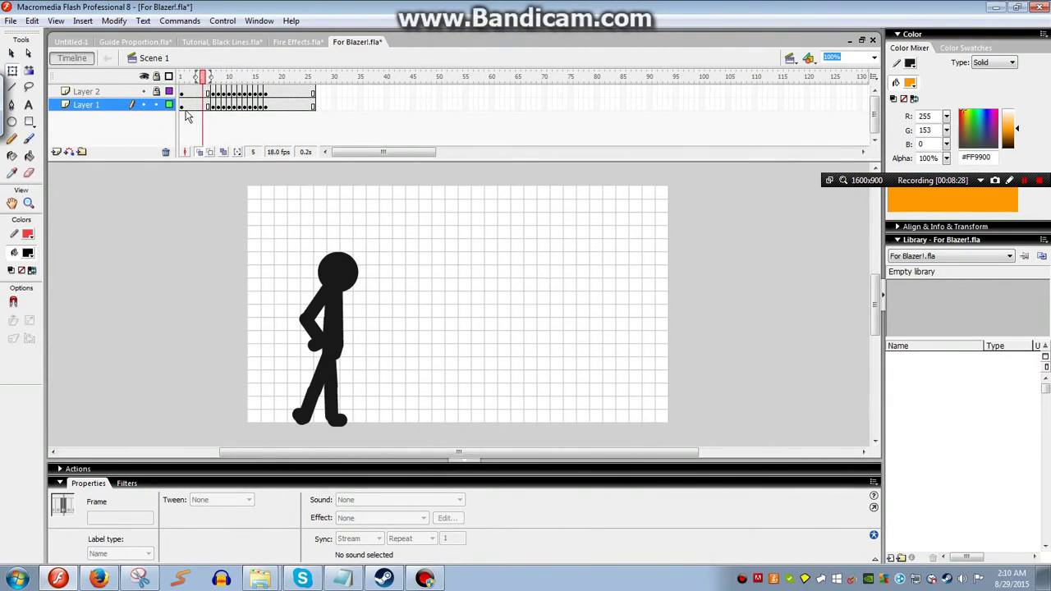
# Step back and forth through the frames from 5 to 9 to examine the stick figure's wind-up into the punch
pyautogui.press('.')
pyautogui.press('.')
pyautogui.press(',')
pyautogui.press(',')
pyautogui.press('.')
pyautogui.press('.')
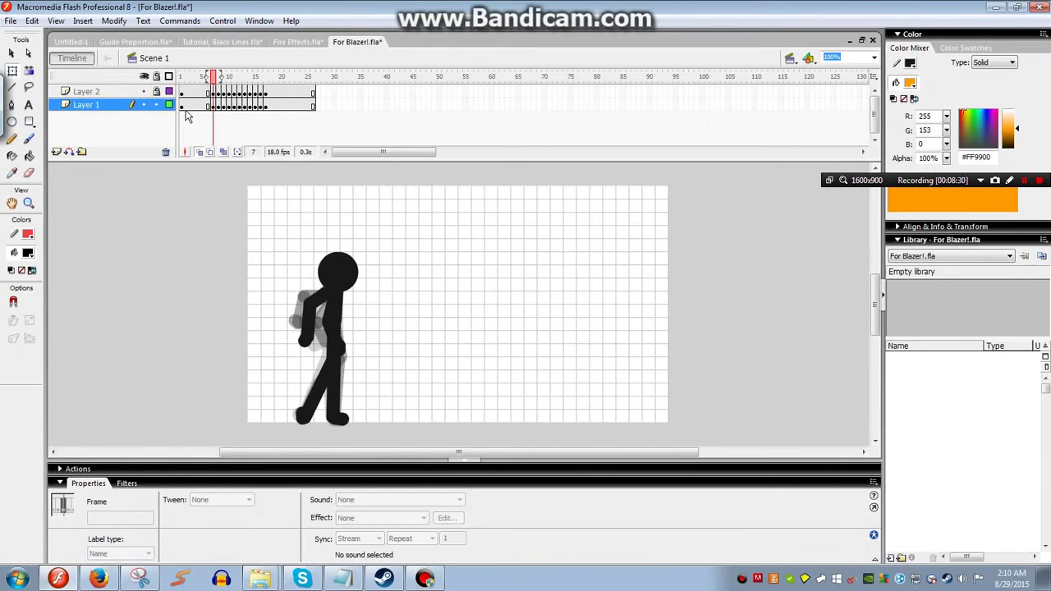
pyautogui.press(',')
pyautogui.press(',')
pyautogui.press('.')
pyautogui.press('.')
pyautogui.press(',')
pyautogui.press(',')
pyautogui.press(',')
pyautogui.press(',')
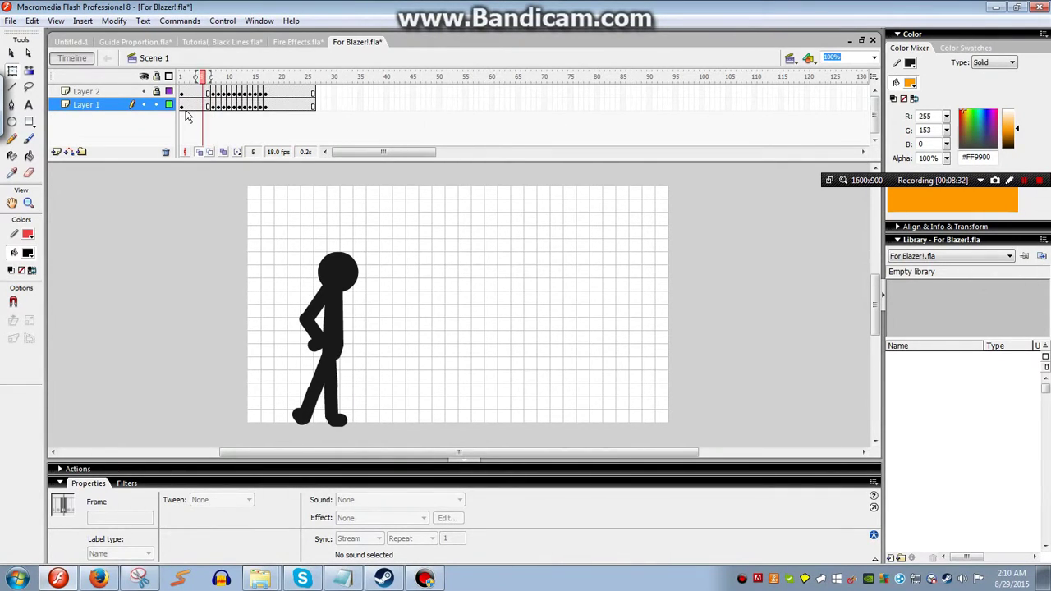
pyautogui.press('.')
pyautogui.press('.')
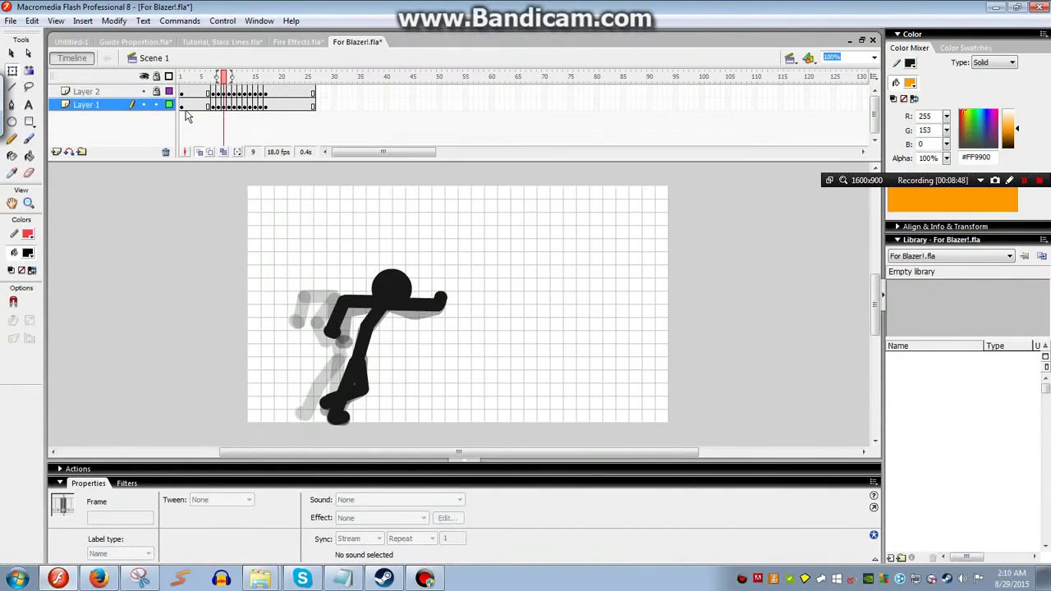
# Hold the punch pose at frame 9 for one extra frame on both layers, and play the animation
pyautogui.press('F4')
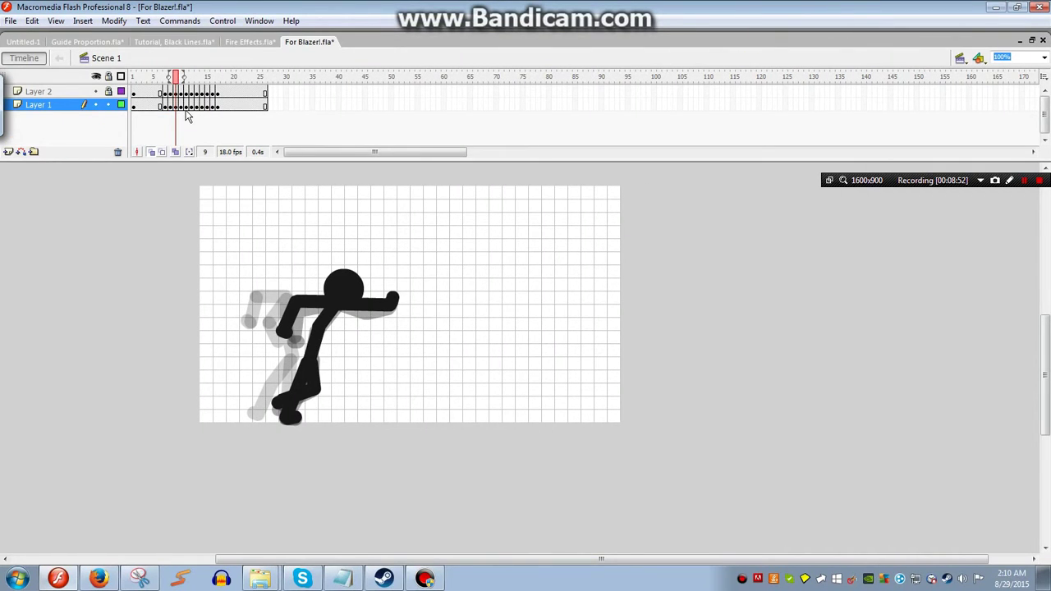
pyautogui.press('F4')
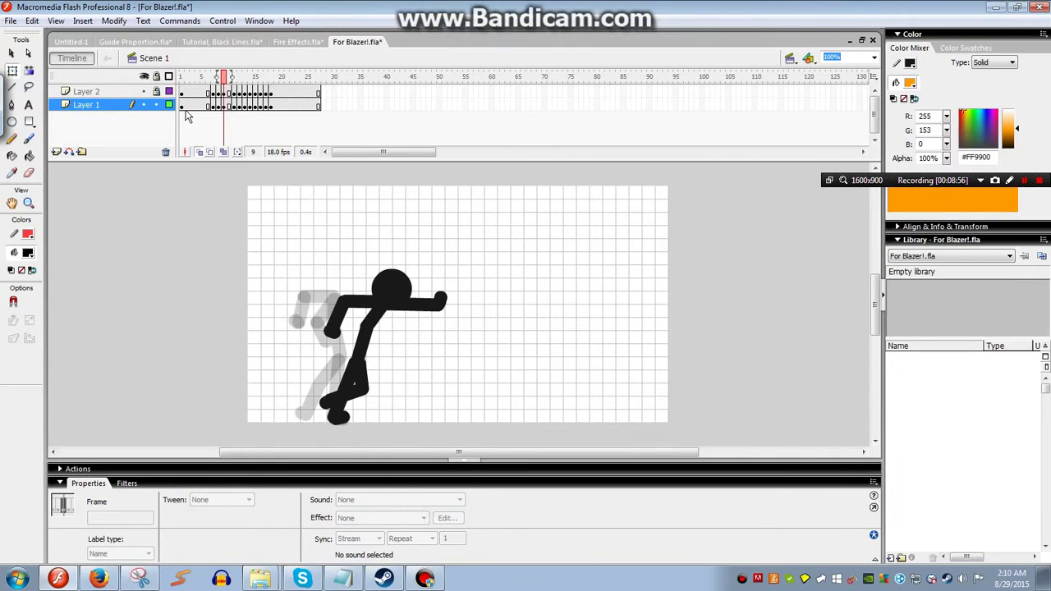
pyautogui.press(',')
pyautogui.press('Return')
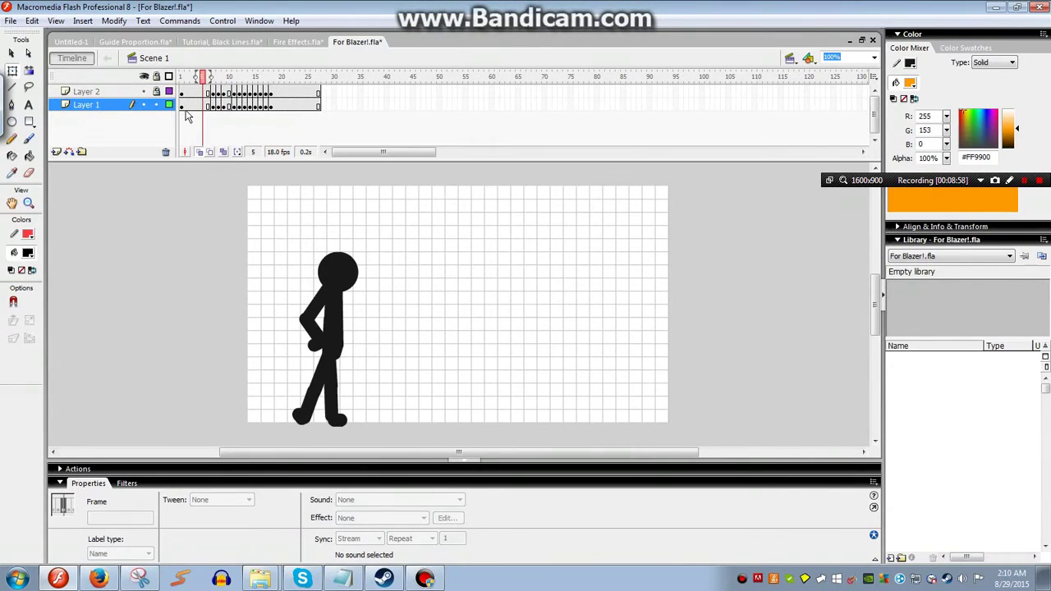
pyautogui.press('Return')
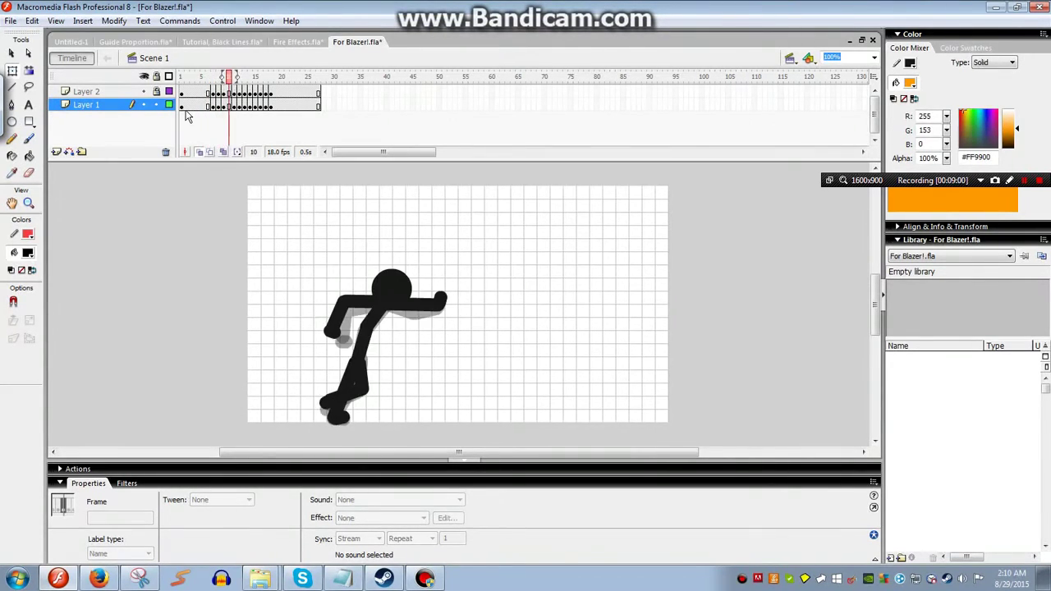
# Step back and forth through frames 8 to 11 to examine the timing of the held punch pose
pyautogui.press(',')
pyautogui.press(',')
pyautogui.press('.')
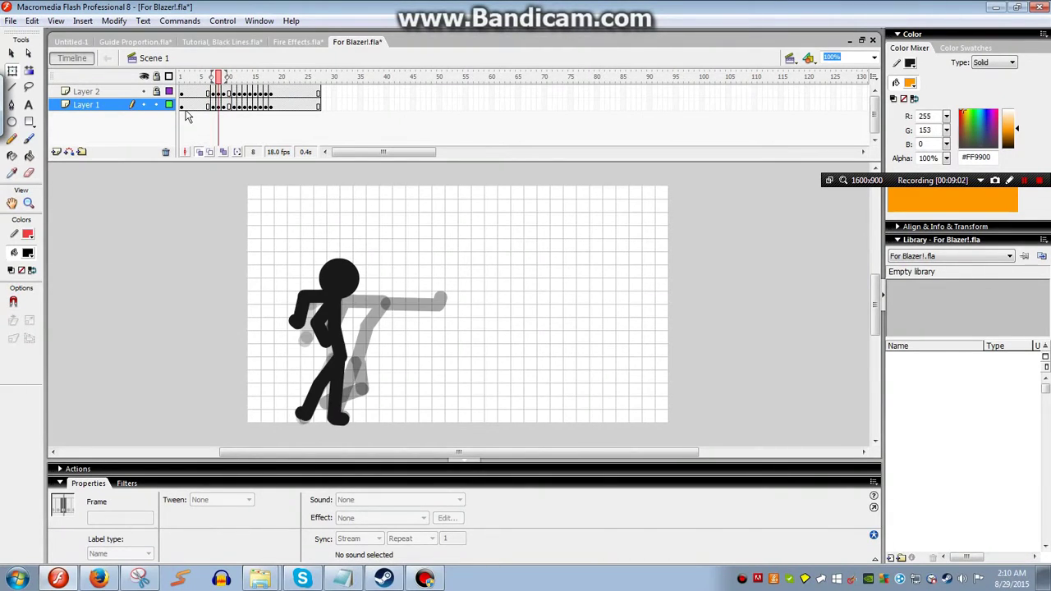
pyautogui.press('.')
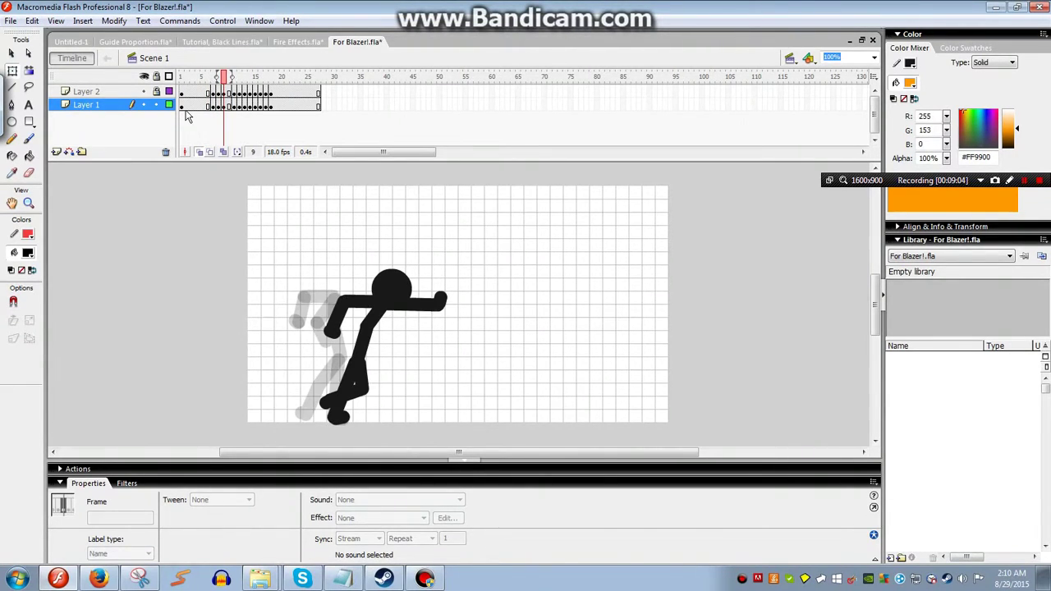
pyautogui.press('.')
pyautogui.press(',')
pyautogui.press(',')
pyautogui.press('.')
pyautogui.press('.')
pyautogui.press('.')
pyautogui.press(',')
pyautogui.press('.')
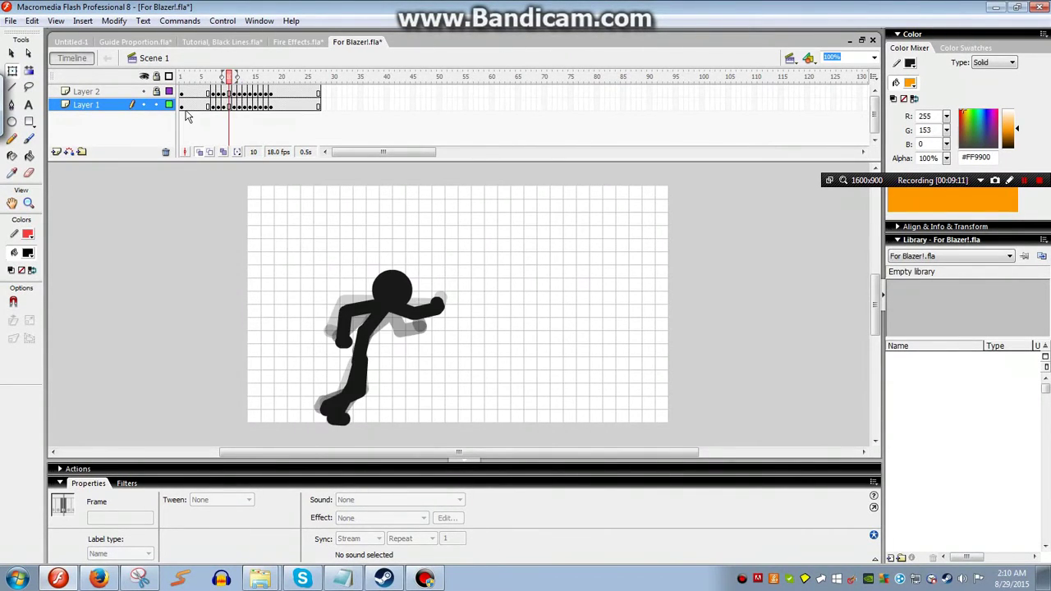
pyautogui.press('.')
pyautogui.press(',')
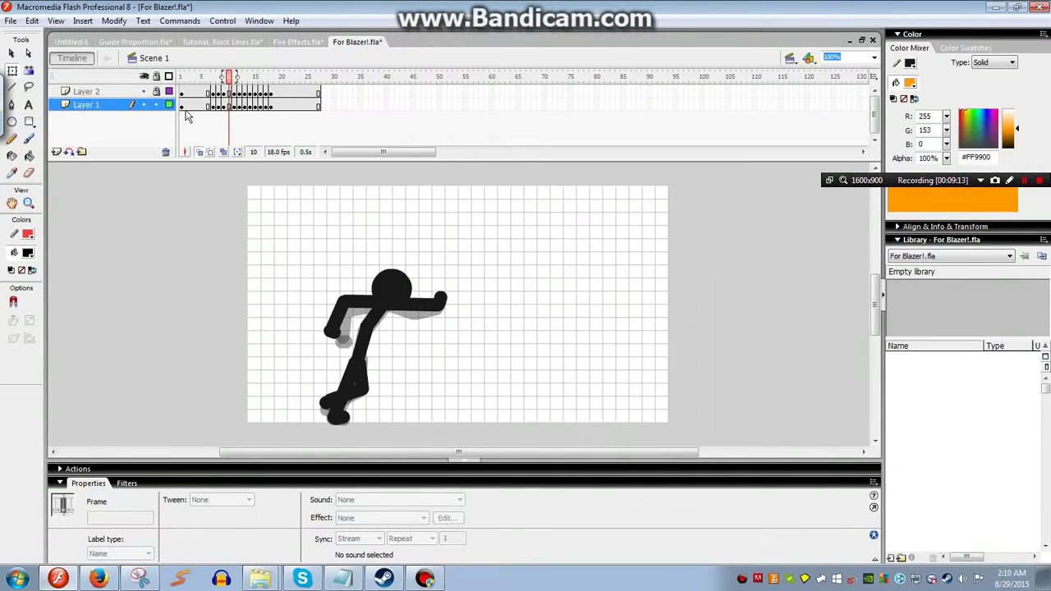
# Step through frames 10 to 13 to examine the transition from the punch to the kick
pyautogui.press('.')
pyautogui.press('.')
pyautogui.press('.')
pyautogui.press(',')
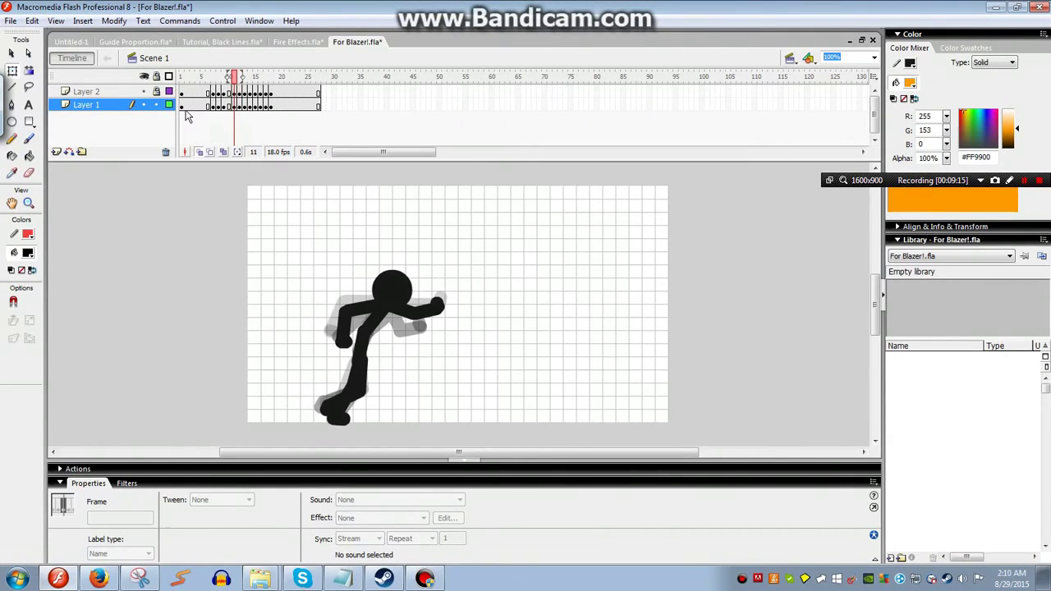
pyautogui.press('.')
pyautogui.press(',')
pyautogui.press('.')
pyautogui.press(',')
pyautogui.press('.')
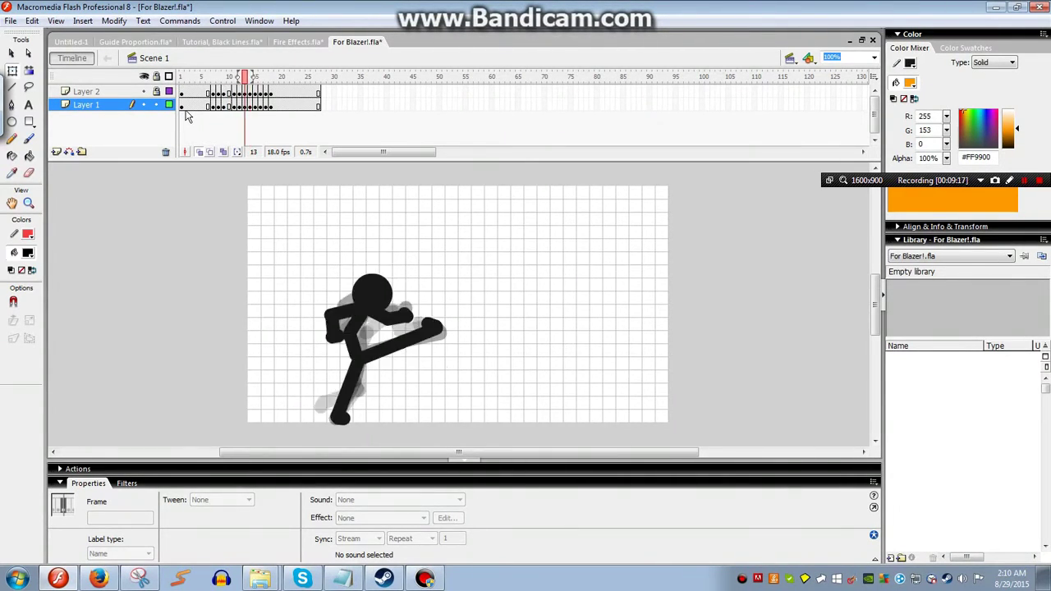
# Go back to frame 8 and step between frames 8 and 10 to compare the wind-up with the punch
pyautogui.press(',')
pyautogui.press(',')
pyautogui.press(',')
pyautogui.press(',')
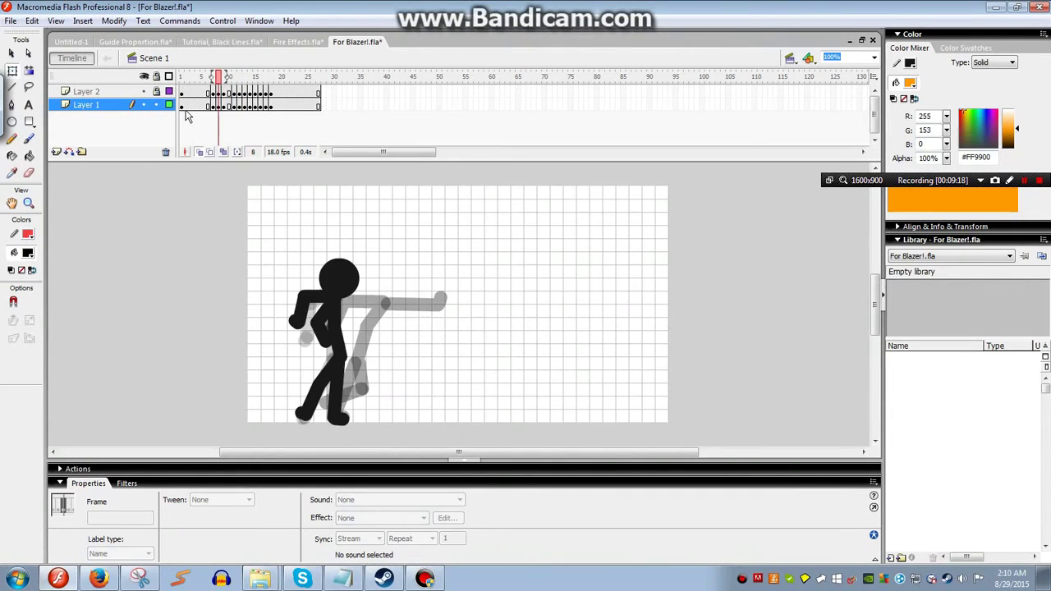
pyautogui.press('.')
pyautogui.press(',')
pyautogui.press('.')
pyautogui.press(',')
pyautogui.press('.')
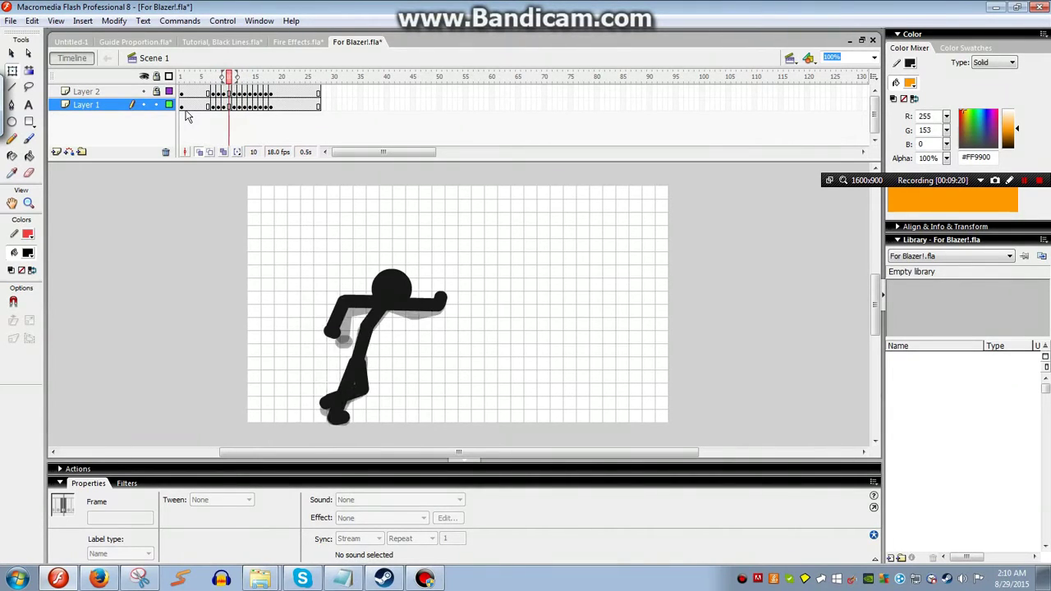
pyautogui.press(',')
pyautogui.press('.')
pyautogui.press(',')
# Hold the kick pose at frame 13 for one extra frame on both layers, and check the neighbouring frames
pyautogui.press('.')
pyautogui.press('.')
pyautogui.press('.')
pyautogui.press('.')
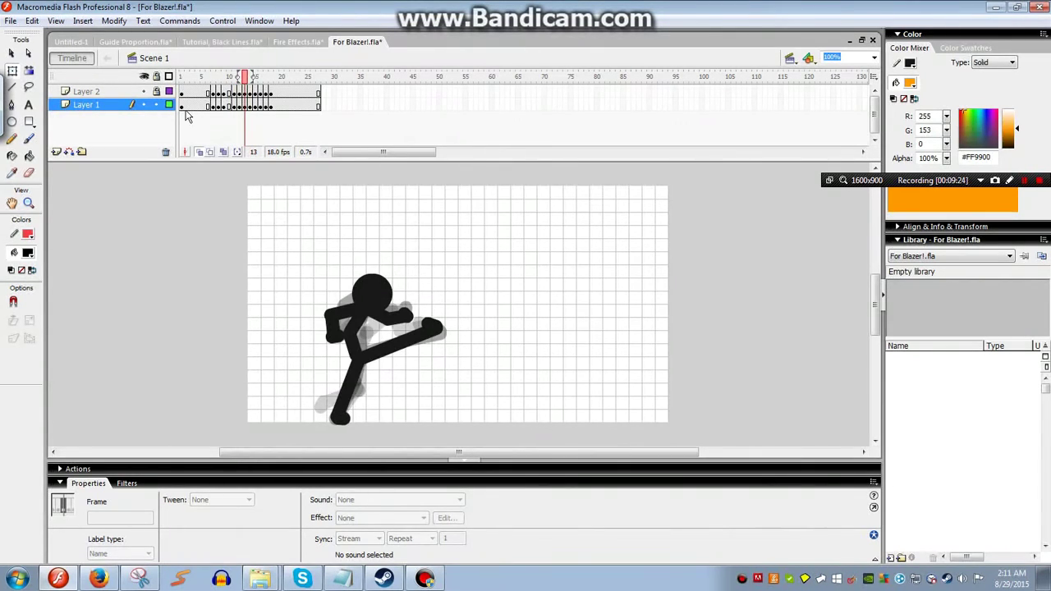
pyautogui.press('F6')
pyautogui.press(',')
pyautogui.press(',')
pyautogui.press(',')
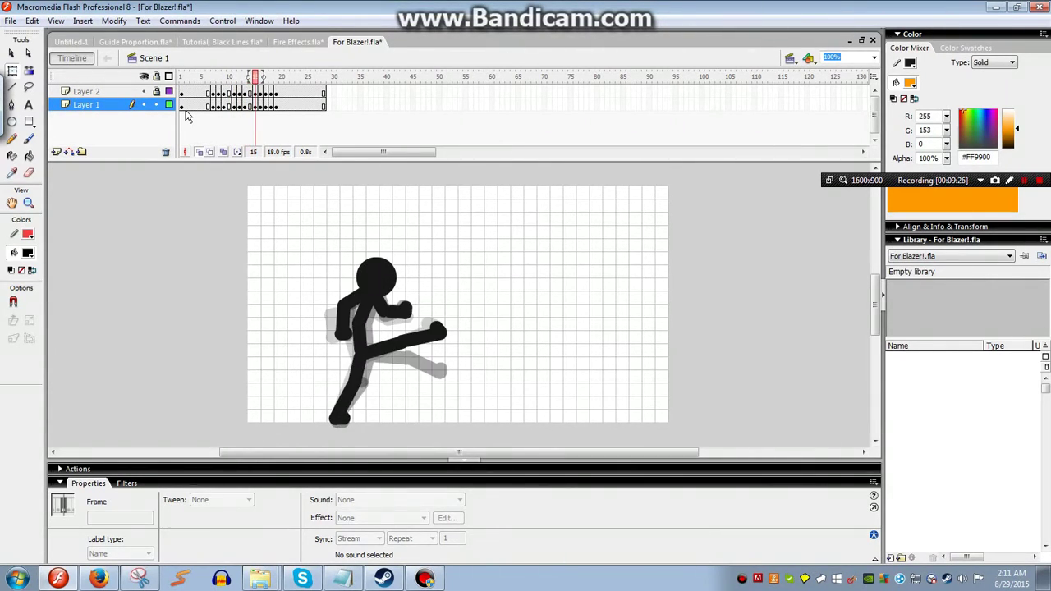
# Return to frame 1, test the movie to preview the punch and kick timing, and close the preview
pyautogui.press('Home')
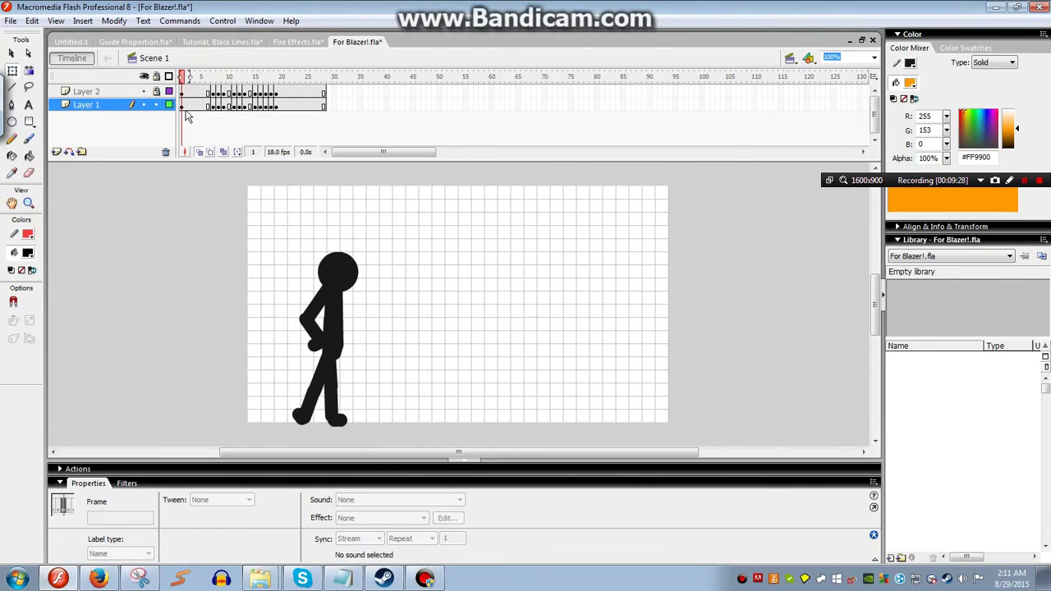
pyautogui.hotkey('ctrl', 'Return')
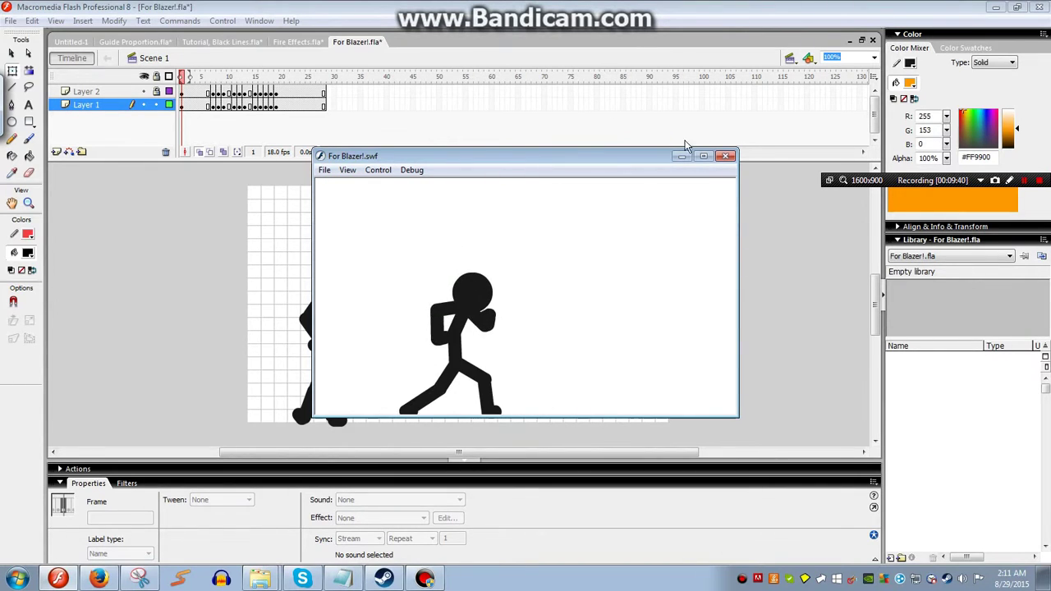
pyautogui.click(726, 158)
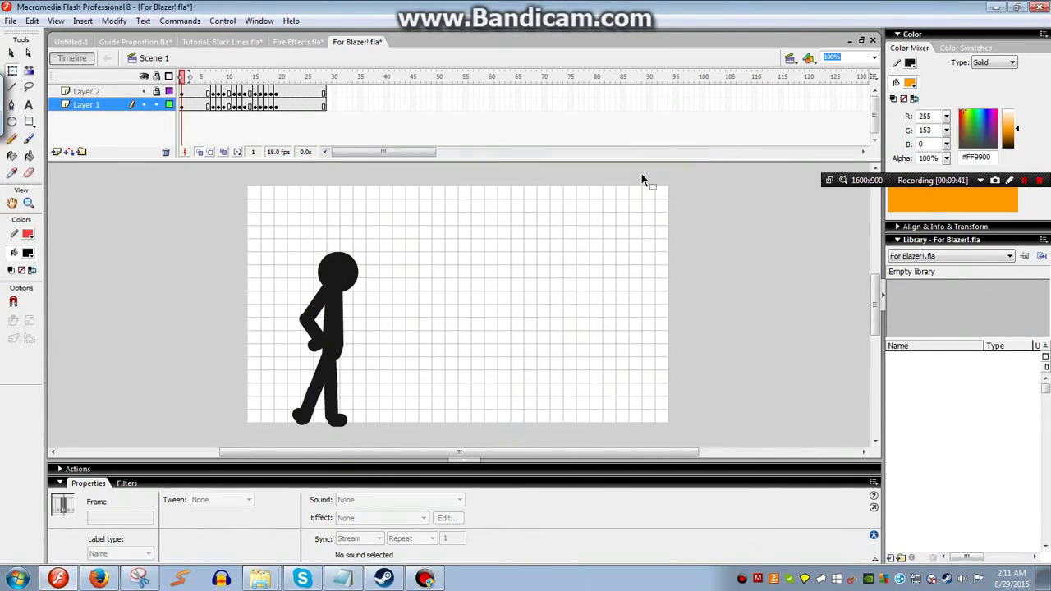
# Go to frame 6 and step back and forth between frames 6 and 7 to compare the standing pose with the first arm movement
pyautogui.click(211, 104)
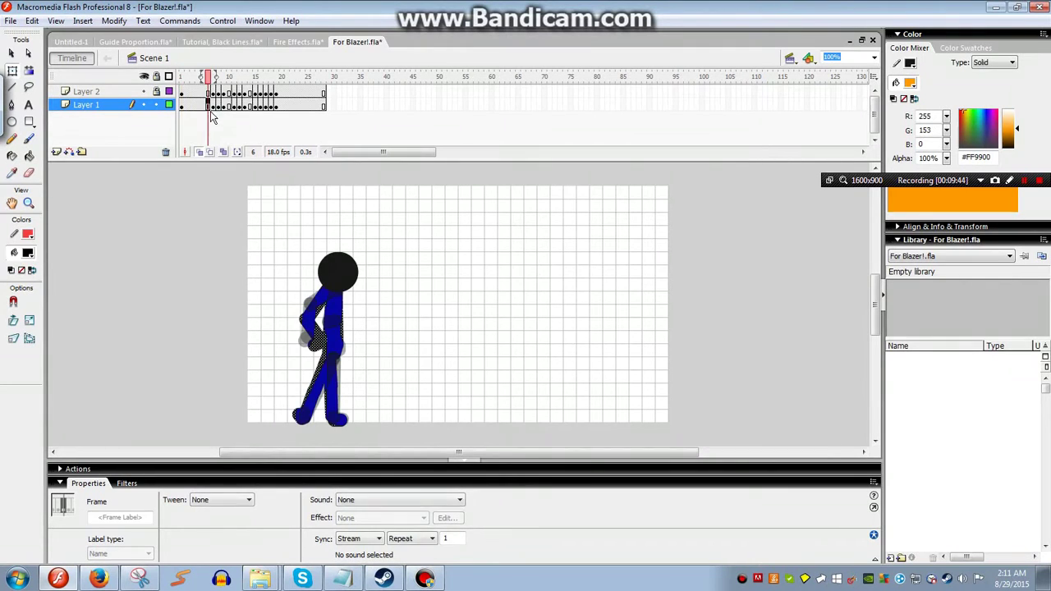
pyautogui.click(144, 230)
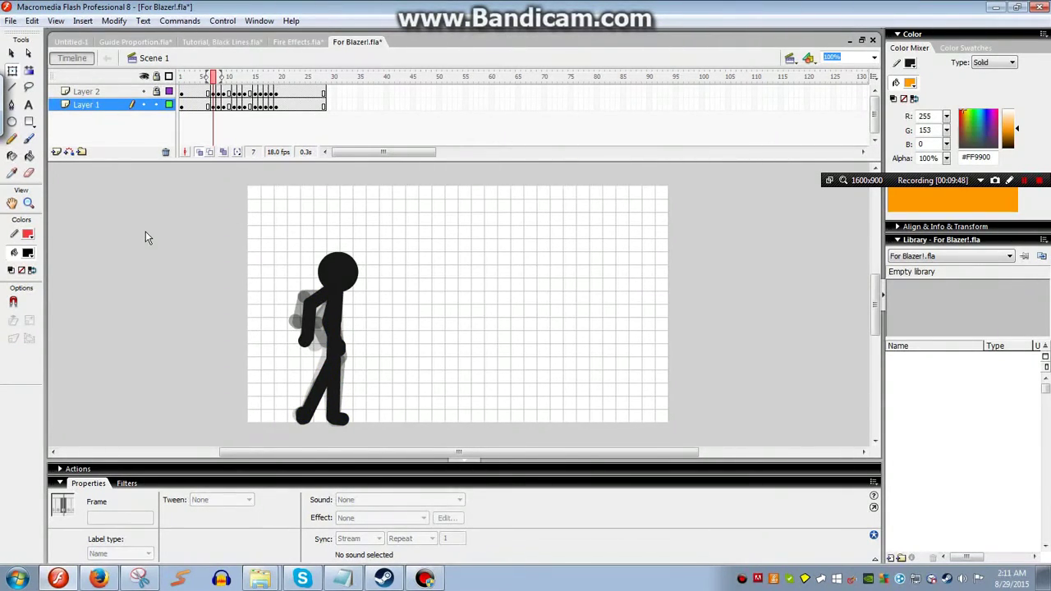
pyautogui.press(',')
pyautogui.press('.')
pyautogui.press(',')
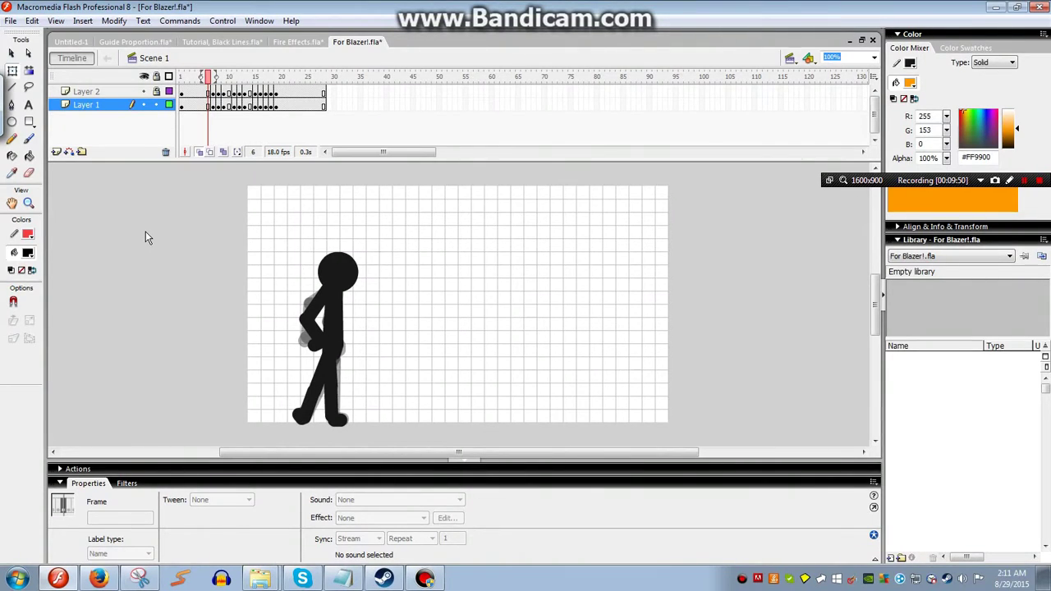
pyautogui.press('.')
pyautogui.press(',')
pyautogui.press('.')
pyautogui.press(',')
pyautogui.press('.')
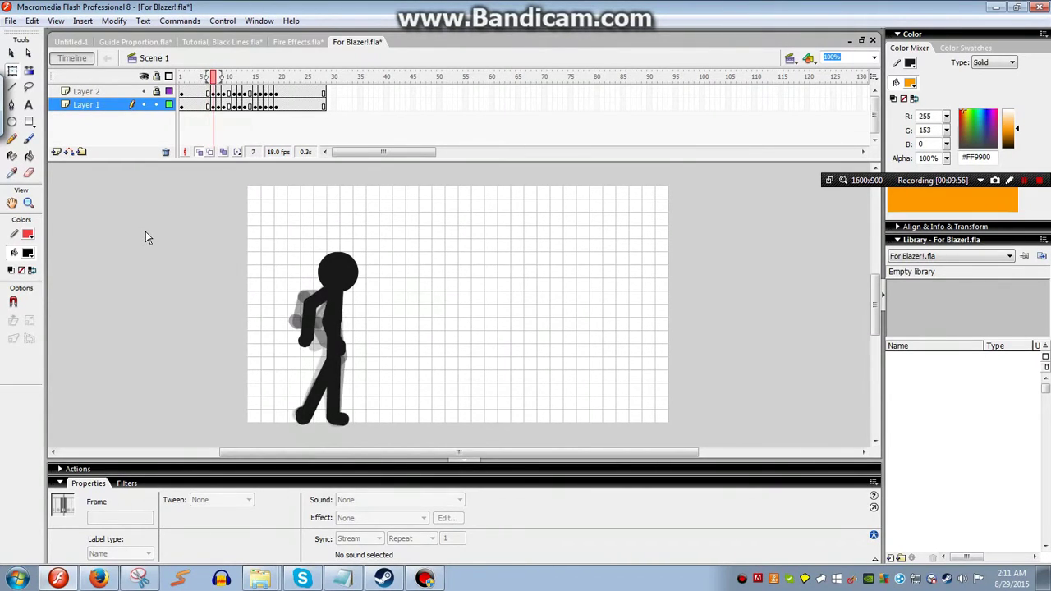
pyautogui.press(',')
pyautogui.press('.')
pyautogui.press(',')
pyautogui.press('.')
pyautogui.press(',')
pyautogui.click(573, 335)
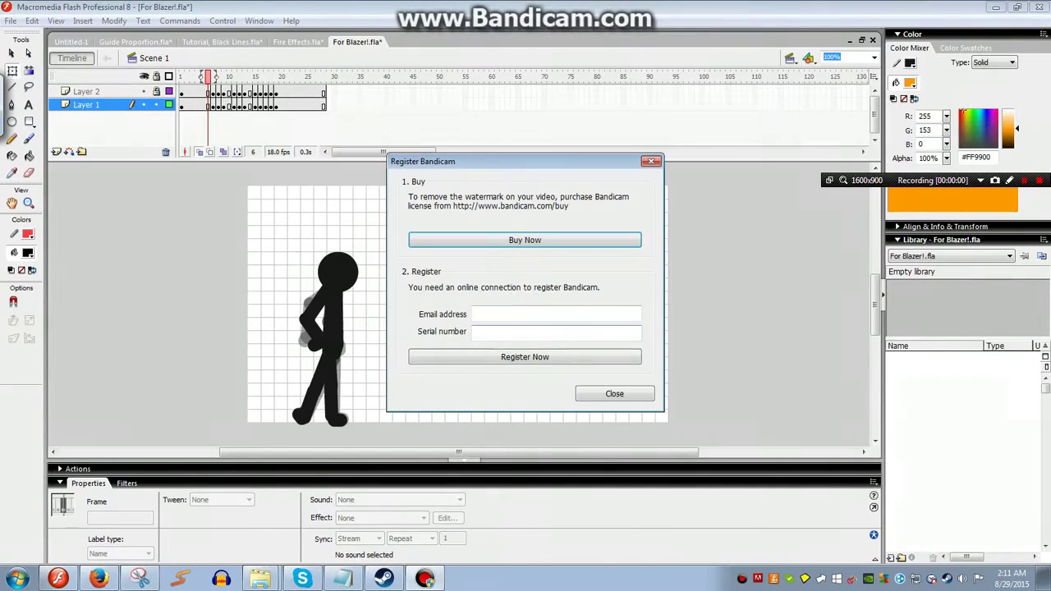
pyautogui.click(608, 391)
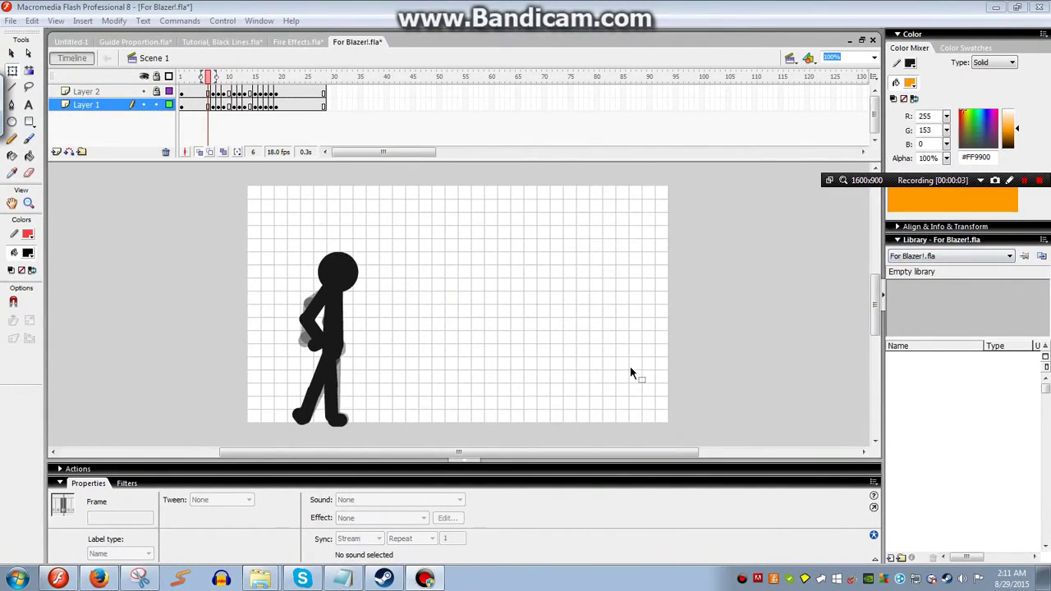
# Step repeatedly through frames 5 to 7 to examine how the figure starts moving out of the standing pose
pyautogui.click(630, 371)
pyautogui.press(',')
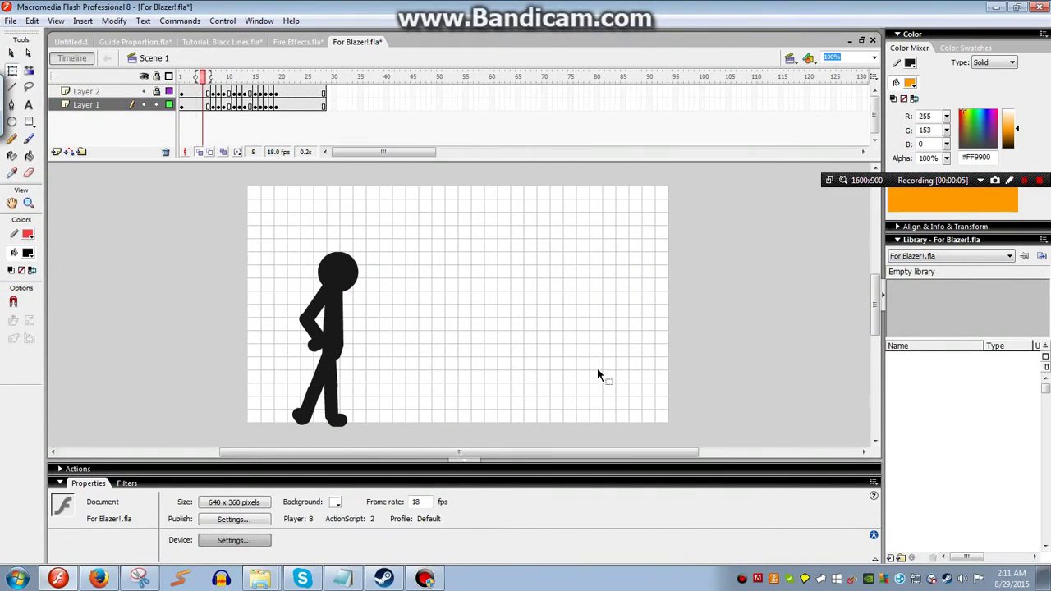
pyautogui.press(',')
pyautogui.press('.')
pyautogui.press('.')
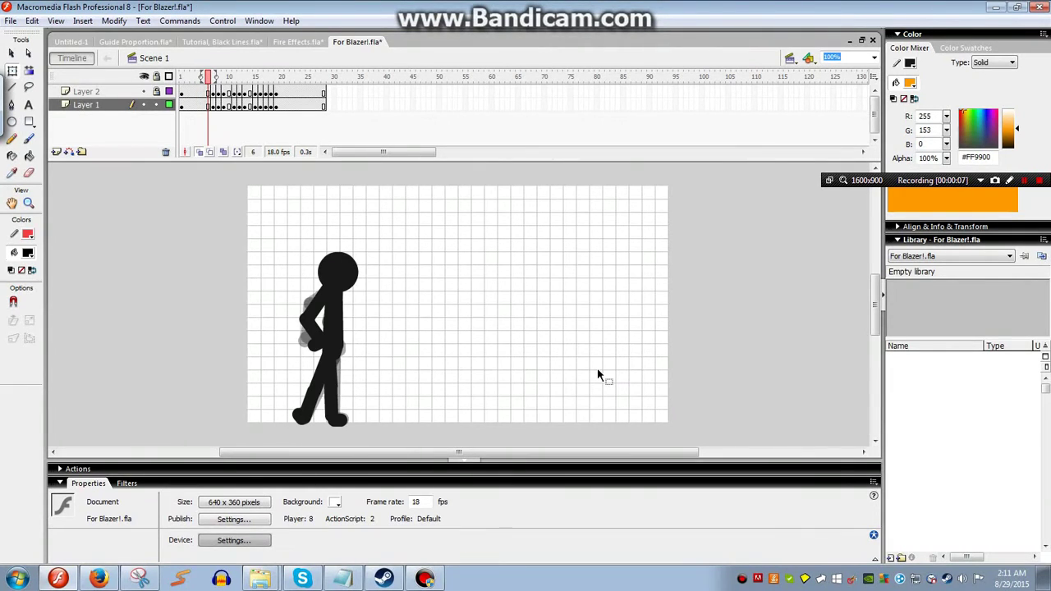
pyautogui.press(',')
pyautogui.press('.')
pyautogui.press(',')
pyautogui.press('.')
pyautogui.press(',')
pyautogui.press('.')
pyautogui.press(',')
pyautogui.press('.')
pyautogui.press(',')
pyautogui.press('.')
pyautogui.press('.')
pyautogui.press('.')
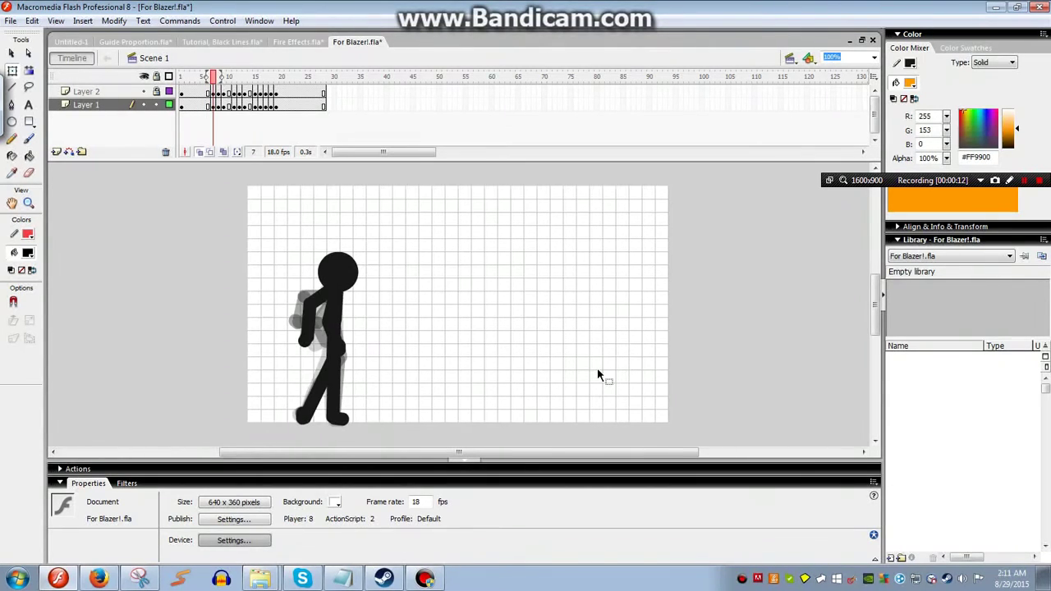
# Play the animation from frame 5, and step through frames 6 to 9 to examine the wind-up before the punch
pyautogui.press(',')
pyautogui.press(',')
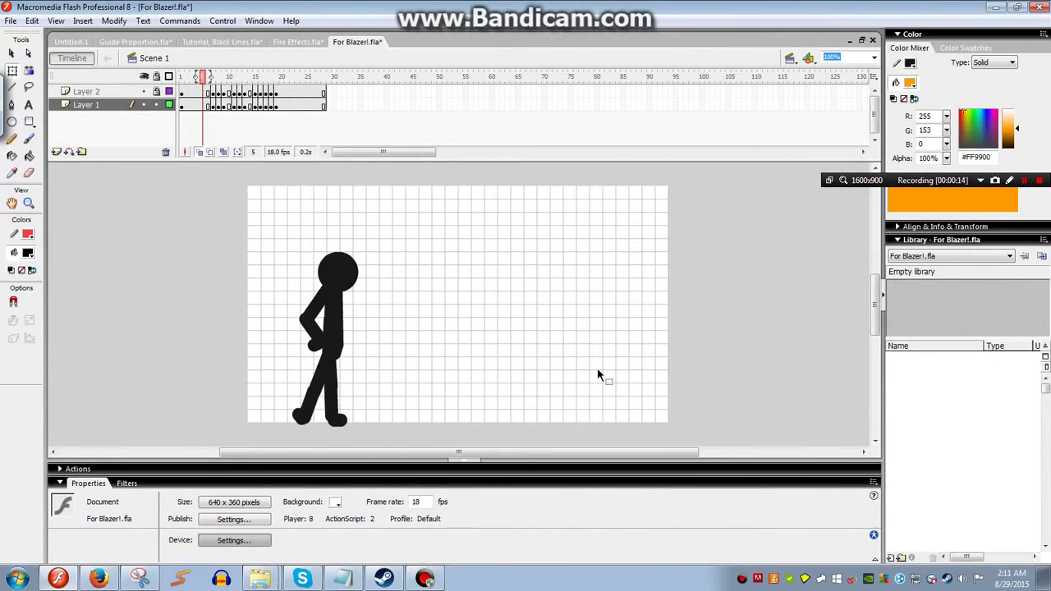
pyautogui.press('Return')
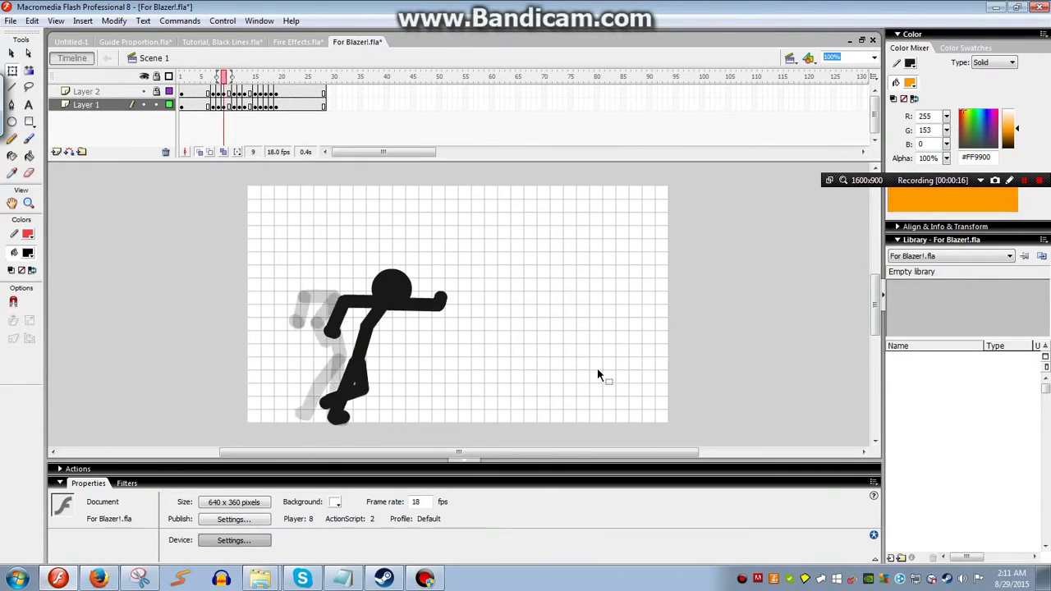
pyautogui.press('.')
pyautogui.press('.')
pyautogui.press('.')
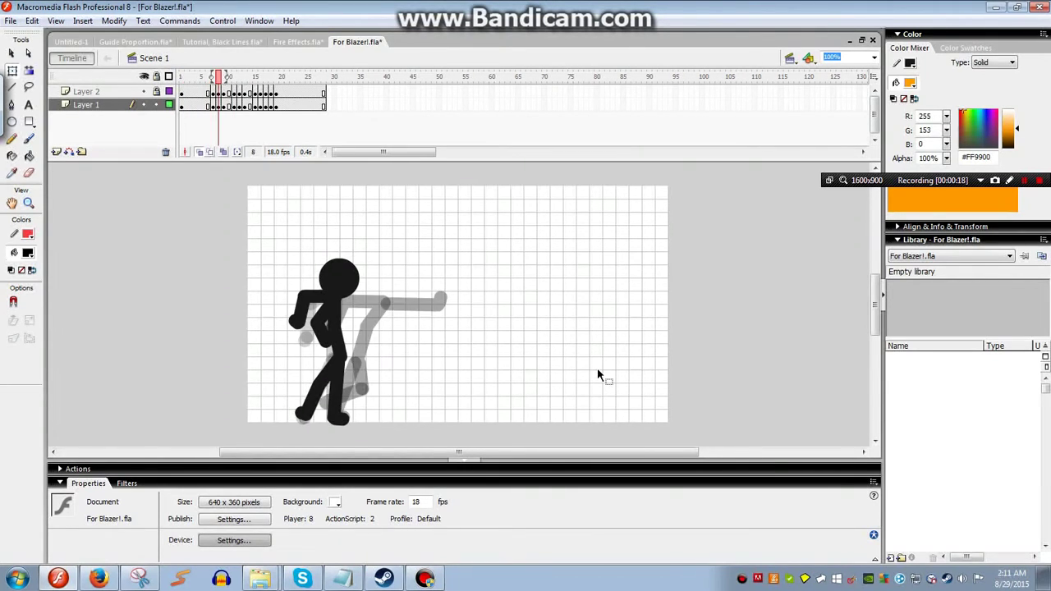
pyautogui.press(',')
pyautogui.press('.')
pyautogui.press('.')
pyautogui.press(',')
pyautogui.press(',')
pyautogui.press(',')
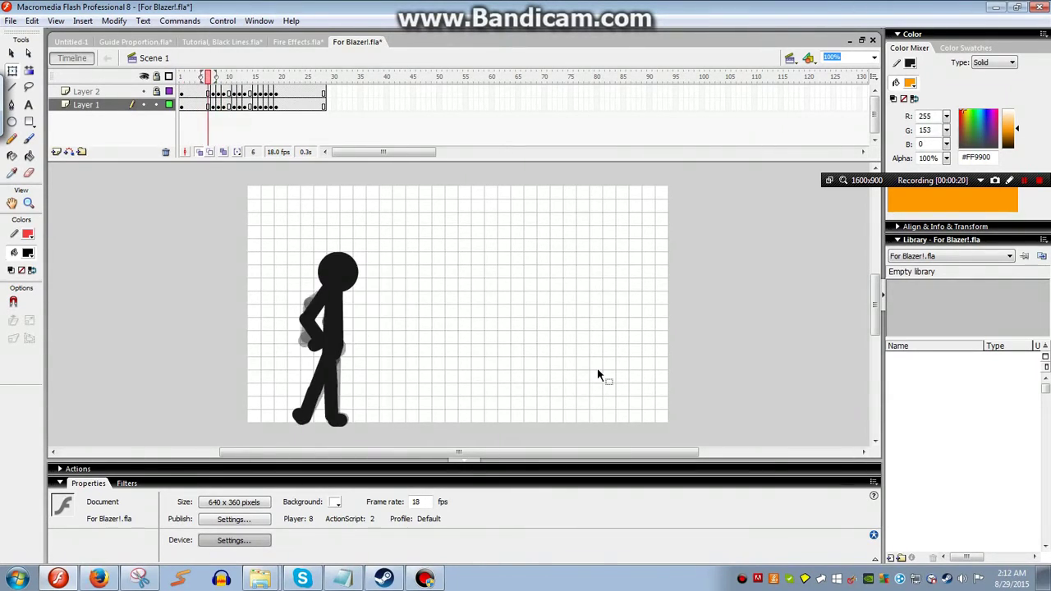
# Hold the pose at frame 7 for one extra frame on both layers, and go back to frame 5
pyautogui.press('.')
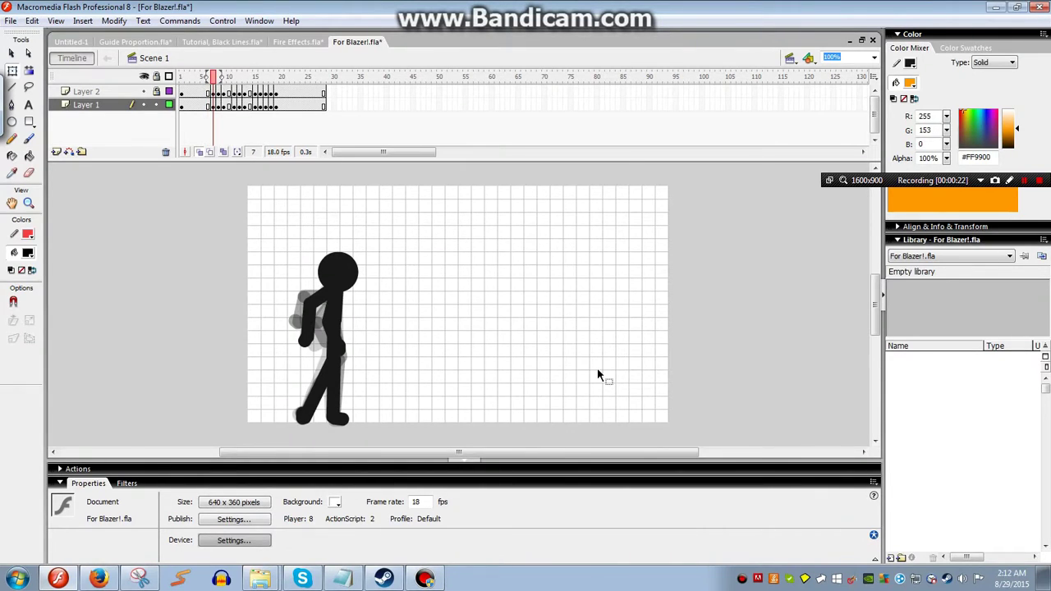
pyautogui.press('.')
pyautogui.press(',')
pyautogui.press(',')
pyautogui.press(',')
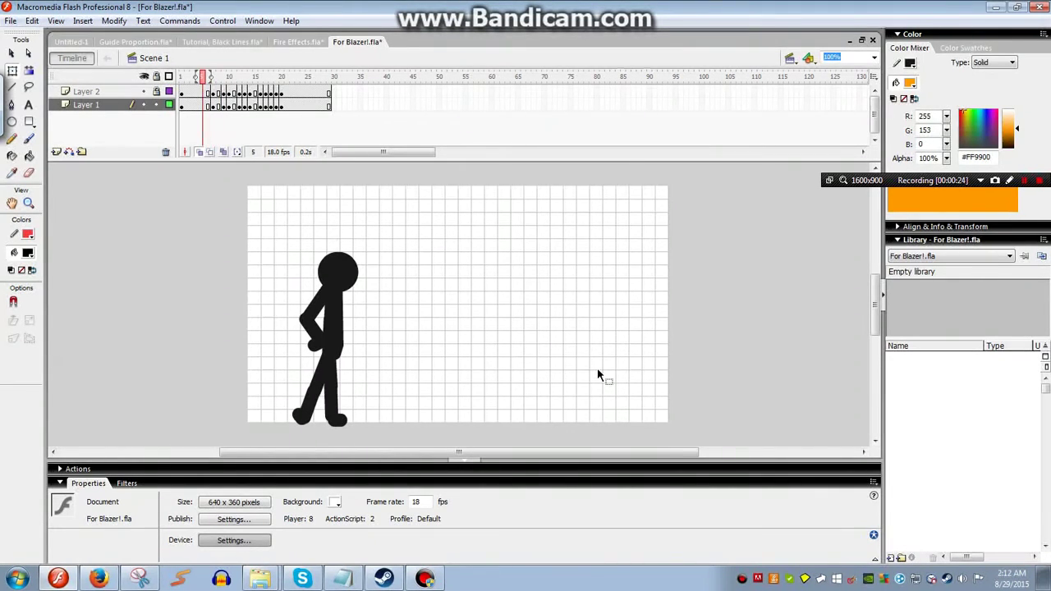
# Return to the start and play the animation to check the timing with the longer hold at frame 7
pyautogui.press(',')
pyautogui.press(',')
pyautogui.press(',')
pyautogui.press('Return')
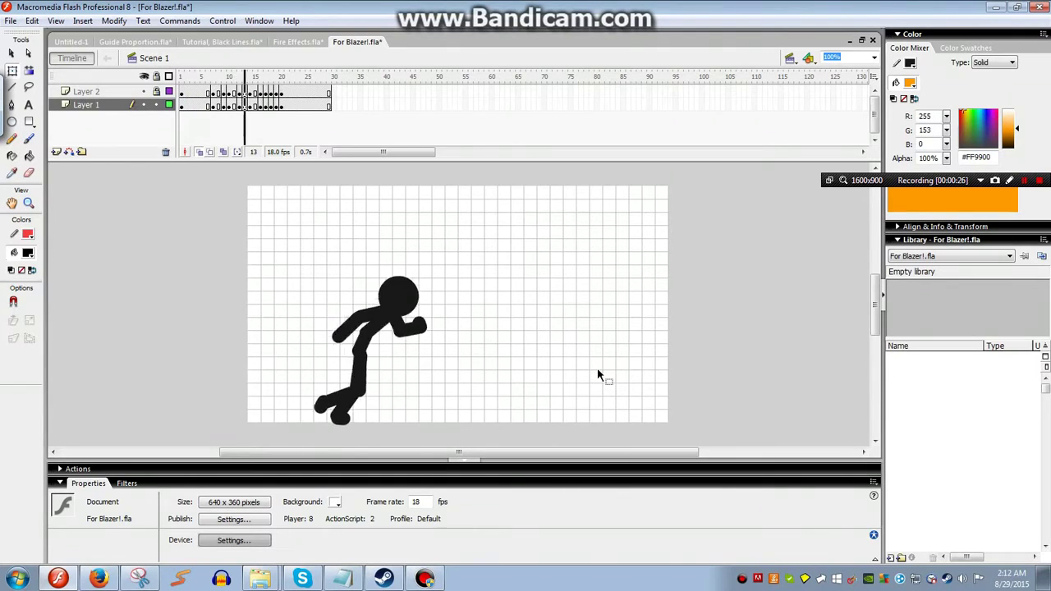
pyautogui.press('Return')
pyautogui.press('.')
pyautogui.press('.')
pyautogui.press('.')
pyautogui.press('.')
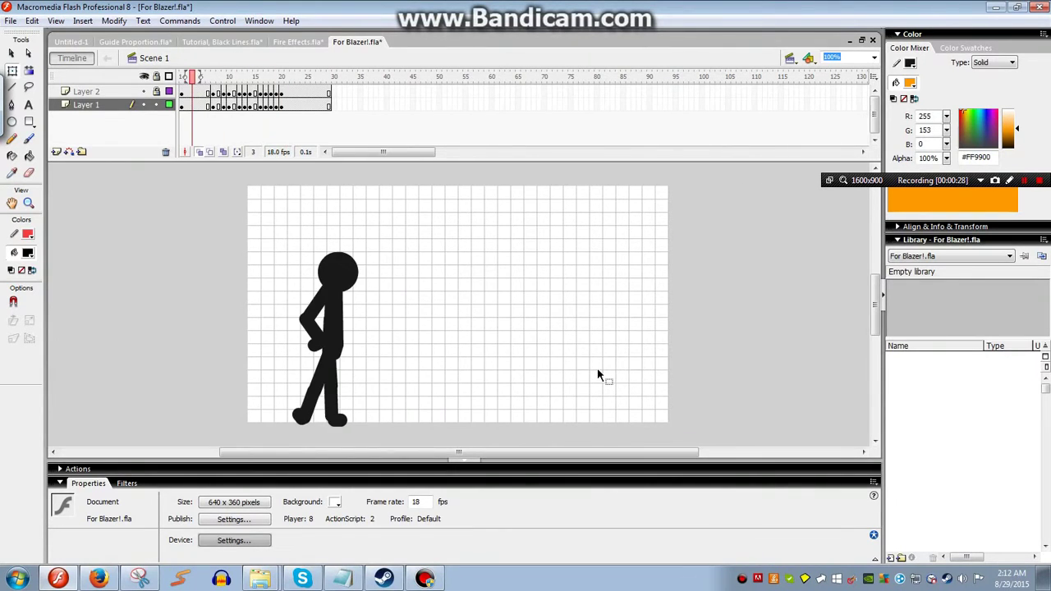
pyautogui.press('.')
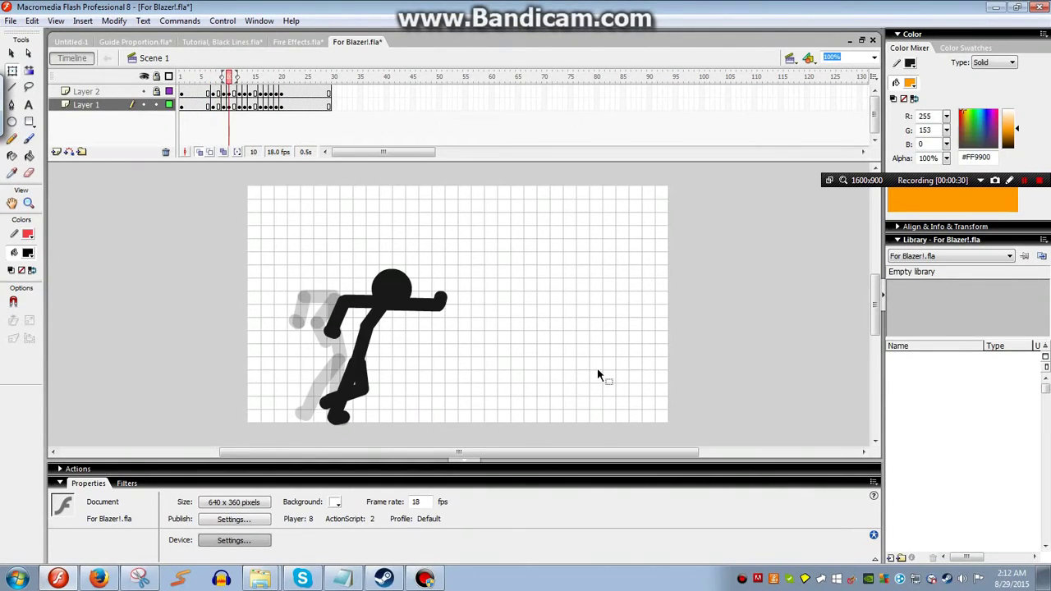
# Hold the wind-up pose at frame 9 for one extra frame on both layers, and play the animation
pyautogui.press(',')
pyautogui.press(',')
pyautogui.press('.')
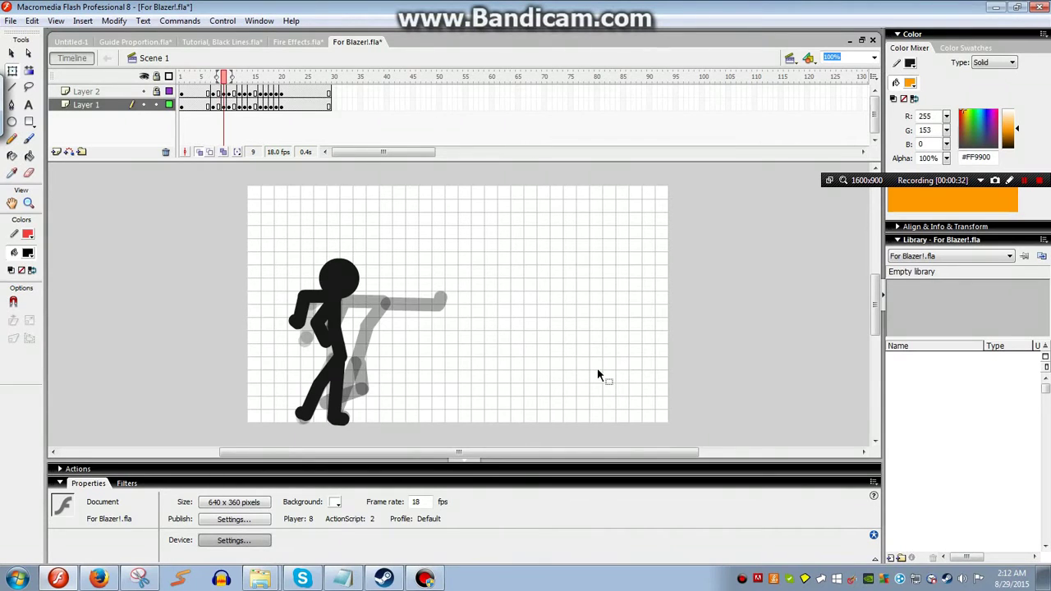
pyautogui.press(',')
pyautogui.press(',')
pyautogui.press(',')
pyautogui.press(',')
pyautogui.press(',')
pyautogui.press(',')
pyautogui.press(',')
pyautogui.press(',')
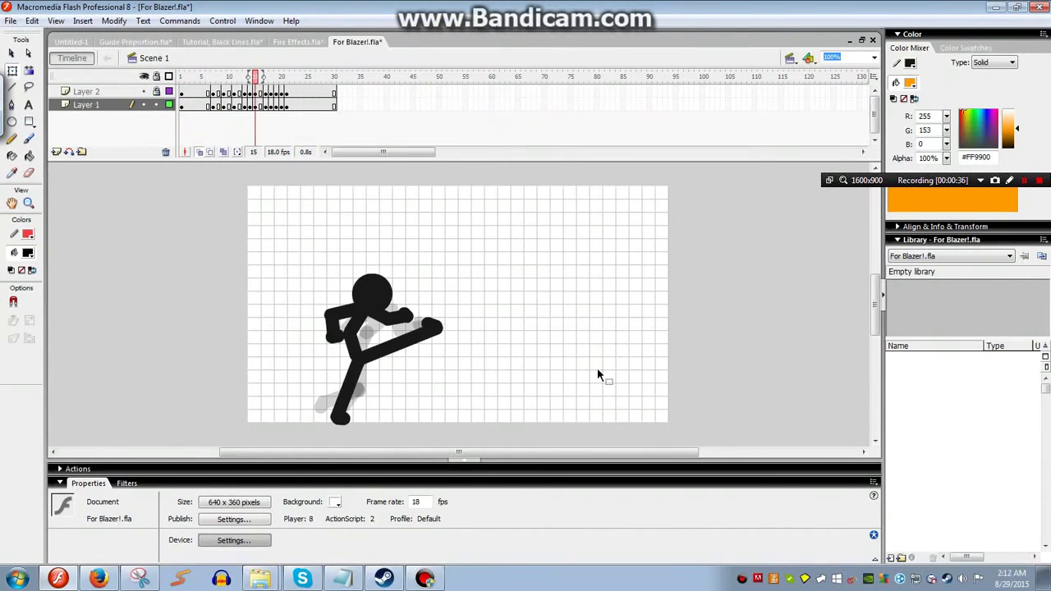
# Return to frame 1 and replay the punch and kick to check the timing with the longer wind-up
pyautogui.press(',')
pyautogui.press(',')
pyautogui.press(',')
pyautogui.press(',')
pyautogui.press(',')
pyautogui.press(',')
pyautogui.press(',')
pyautogui.press(',')
pyautogui.press(',')
pyautogui.press(',')
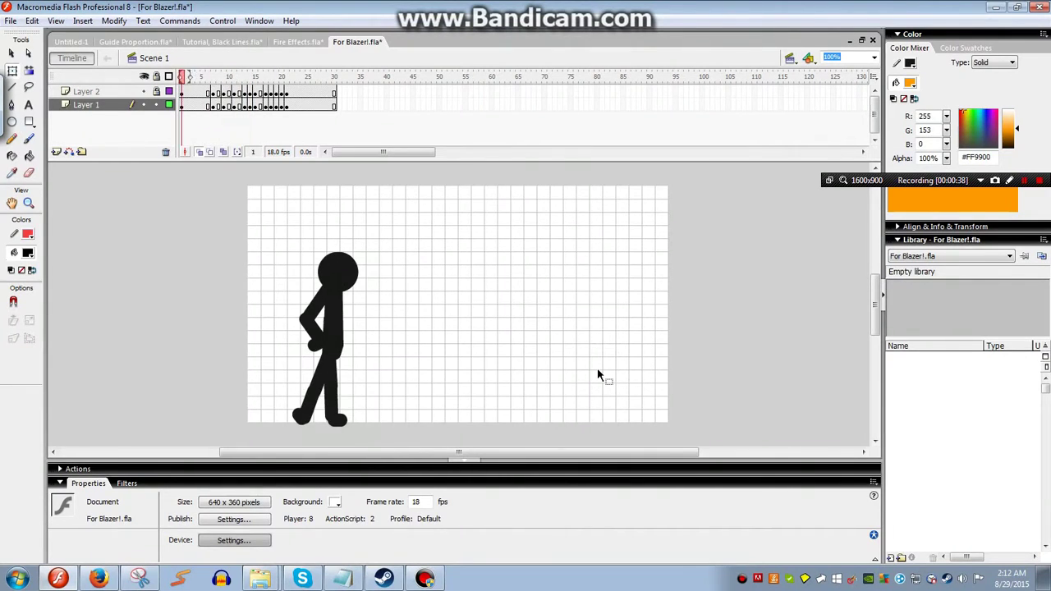
pyautogui.press('Return')
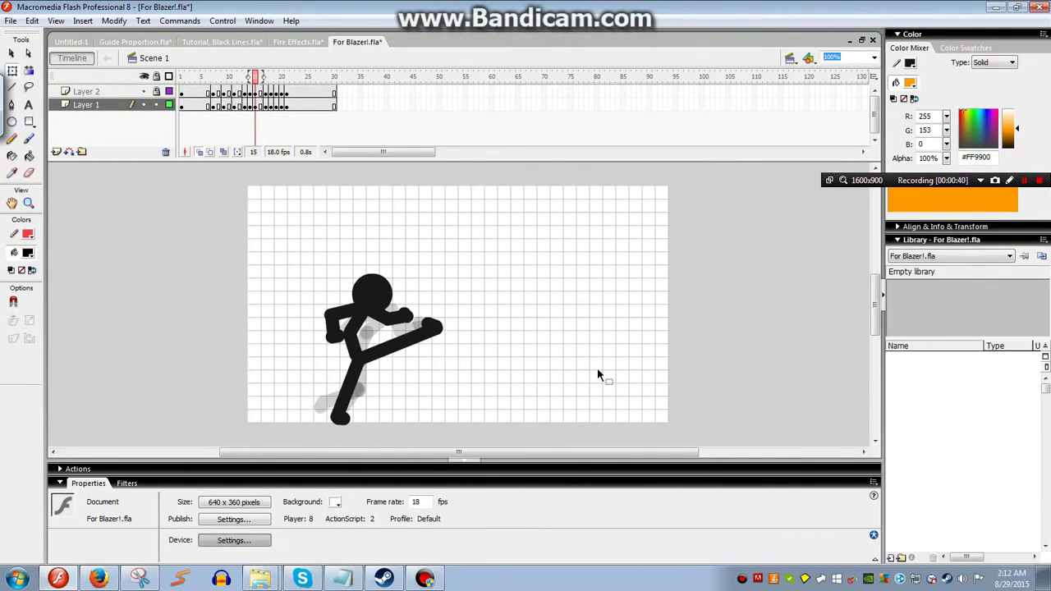
pyautogui.hotkey('shift', ',')
pyautogui.press('Return')
pyautogui.press('Return')
# Step back and forth through the frames around frame 9 to examine the held wind-up pose
pyautogui.press('.')
pyautogui.press('.')
pyautogui.press('.')
pyautogui.press('.')
pyautogui.press('.')
pyautogui.press('.')
pyautogui.press(',')
pyautogui.press(',')
pyautogui.press(',')
pyautogui.press(',')
pyautogui.press(',')
pyautogui.press('.')
pyautogui.press('.')
pyautogui.press('.')
pyautogui.press('.')
pyautogui.press('.')
pyautogui.press('.')
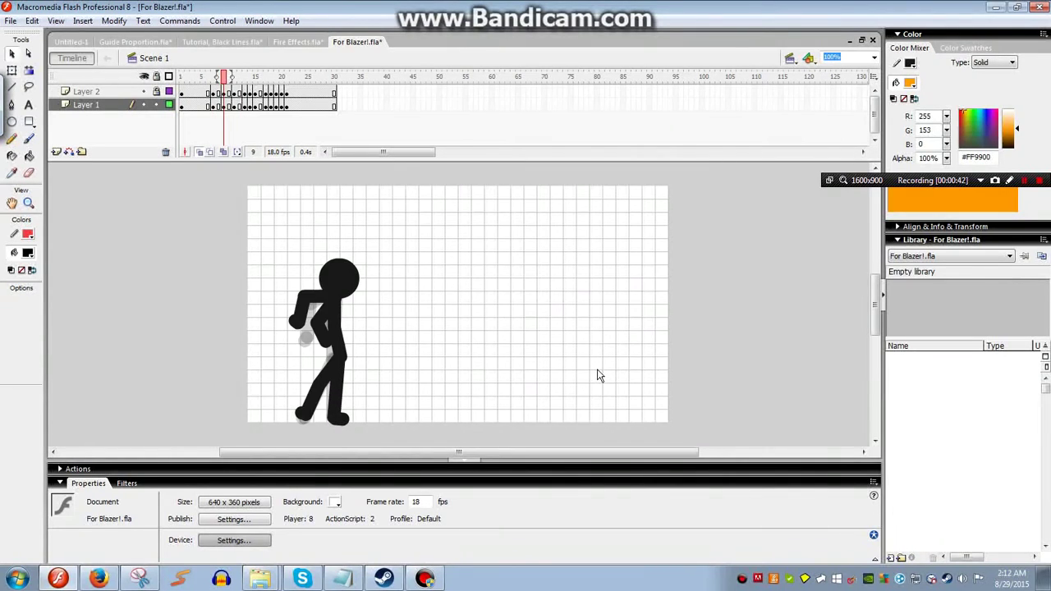
# Remove the extra hold frame after the wind-up pose at frame 9 on both layers
pyautogui.press(',')
pyautogui.press(',')
pyautogui.press(',')
pyautogui.press(',')
pyautogui.press(',')
pyautogui.press(',')
pyautogui.press(',')
pyautogui.press(',')
pyautogui.press(',')
pyautogui.press(',')
pyautogui.press(',')
pyautogui.press(',')
pyautogui.press('.')
pyautogui.press('.')
pyautogui.press('.')
pyautogui.press('.')
pyautogui.press('.')
pyautogui.press('.')
pyautogui.press('.')
pyautogui.press('.')
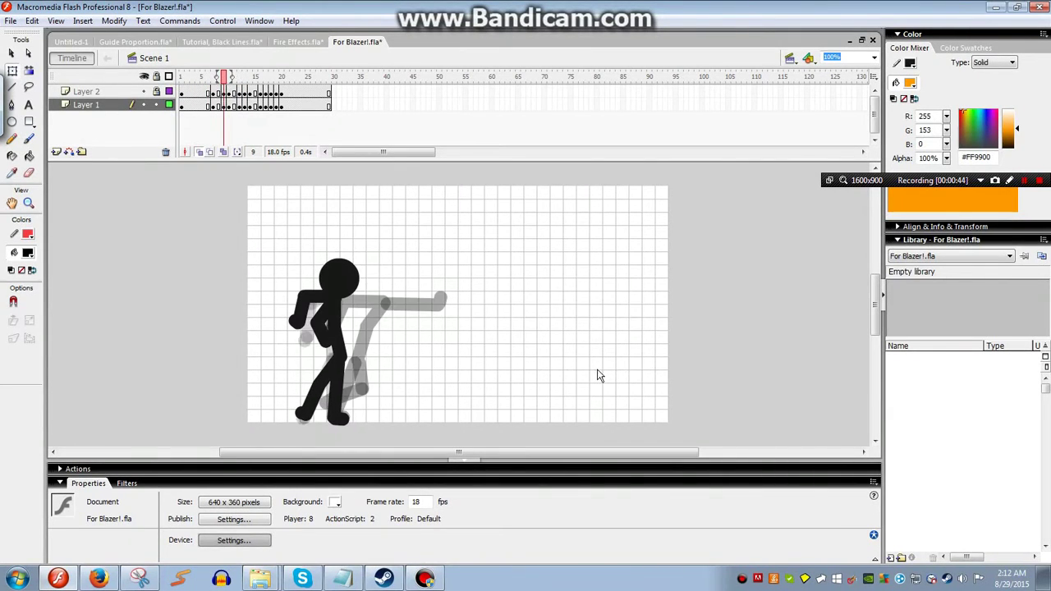
# Step between frames 7 and 9 to compare the held pose with the wind-up
pyautogui.press(',')
pyautogui.press('.')
pyautogui.press(',')
pyautogui.press(',')
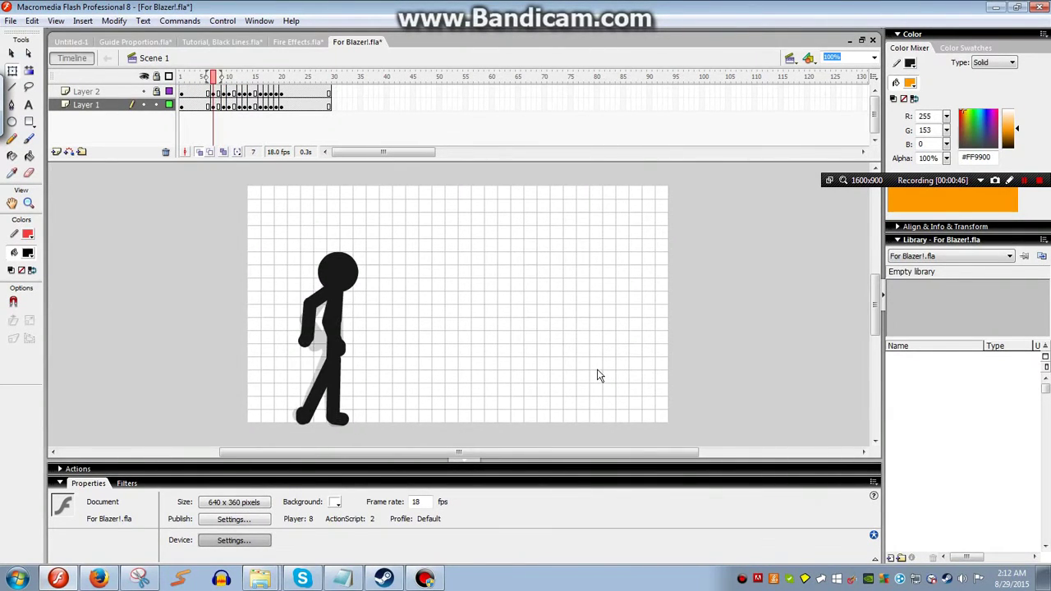
pyautogui.press('.')
pyautogui.press(',')
pyautogui.press('.')
pyautogui.press(',')
pyautogui.press(',')
# Step forward from the wind-up to the punch at frame 11 to examine how the arm extends
pyautogui.press('.')
pyautogui.press('.')
pyautogui.press('.')
pyautogui.press('.')
pyautogui.press('.')
pyautogui.press('.')
pyautogui.press(',')
pyautogui.press(',')
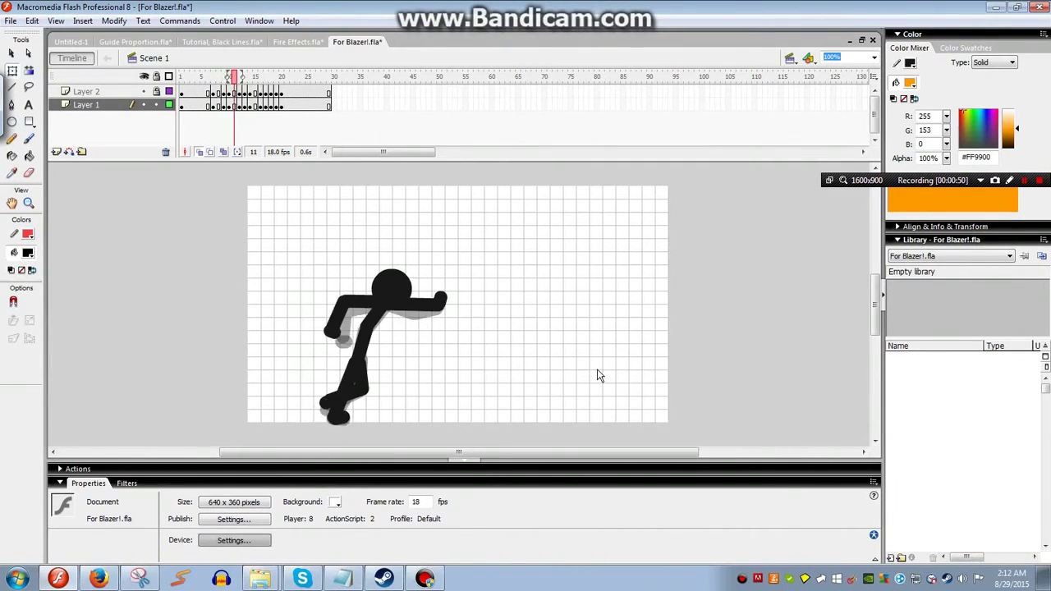
# Step through frames 11 to 19 to examine the kick and the landing into the fighting stance
pyautogui.press('.')
pyautogui.press('.')
pyautogui.press('.')
pyautogui.press('.')
pyautogui.press('.')
pyautogui.press('.')
pyautogui.press('.')
pyautogui.press('.')
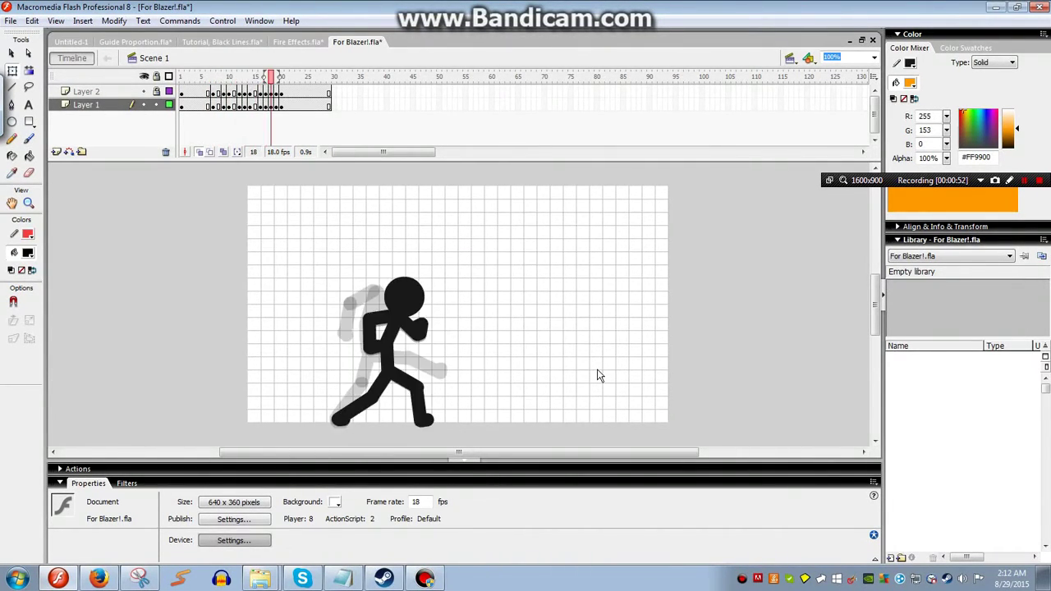
pyautogui.press('.')
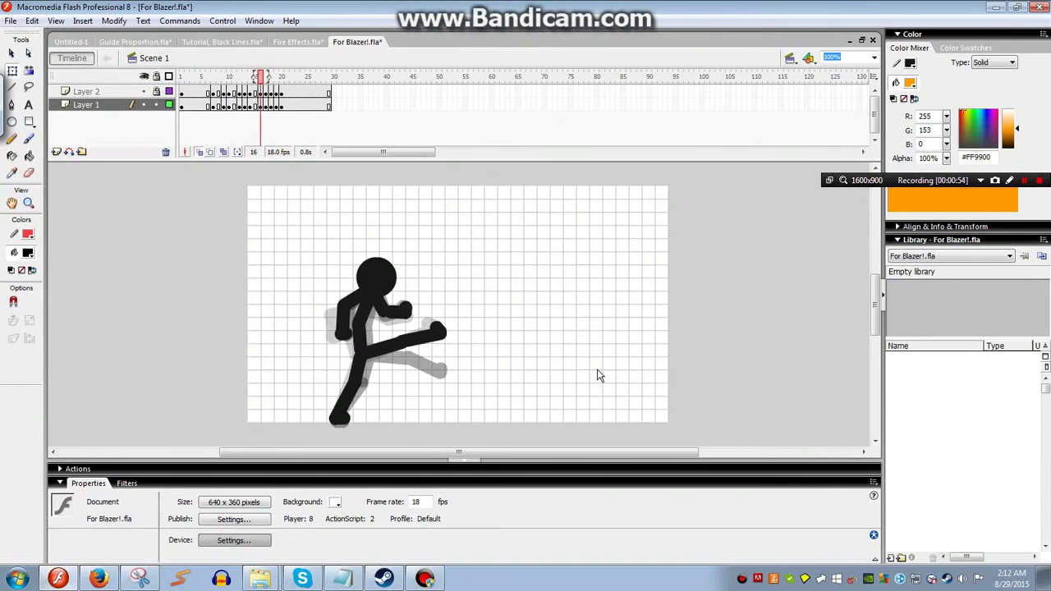
pyautogui.press(',')
pyautogui.press(',')
pyautogui.press('.')
pyautogui.press('.')
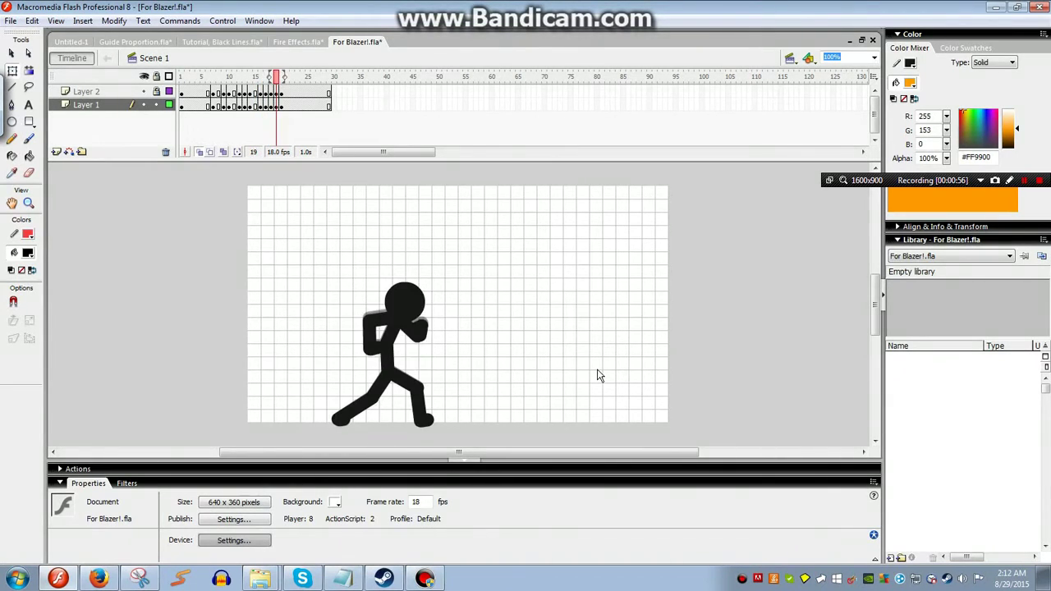
# Hold the landing pose at frame 18 for one extra frame on both layers
pyautogui.press(',')
pyautogui.press('.')
pyautogui.press(',')
pyautogui.press(',')
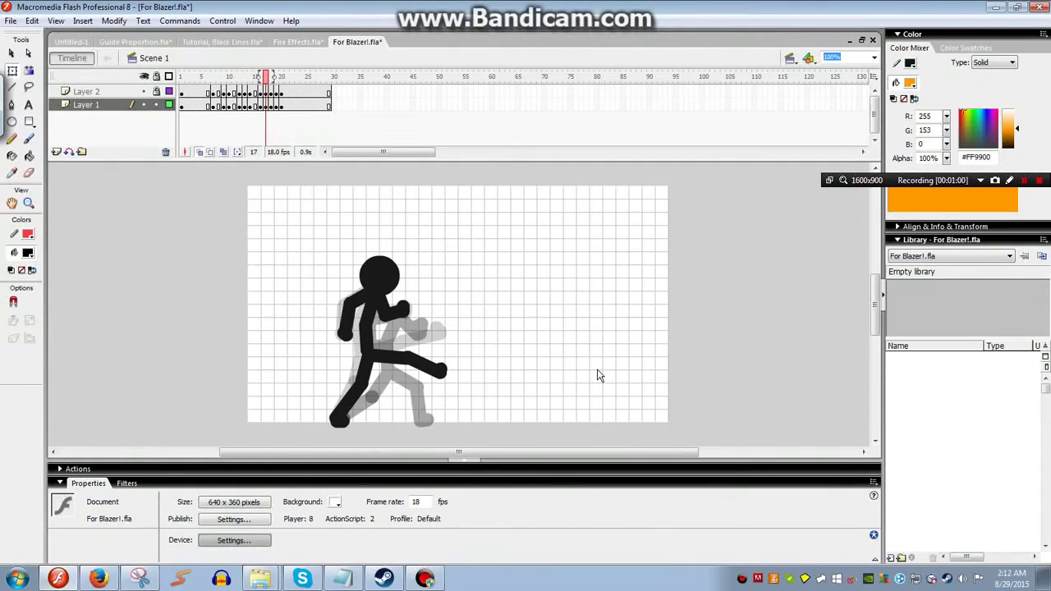
pyautogui.press('.')
pyautogui.press('.')
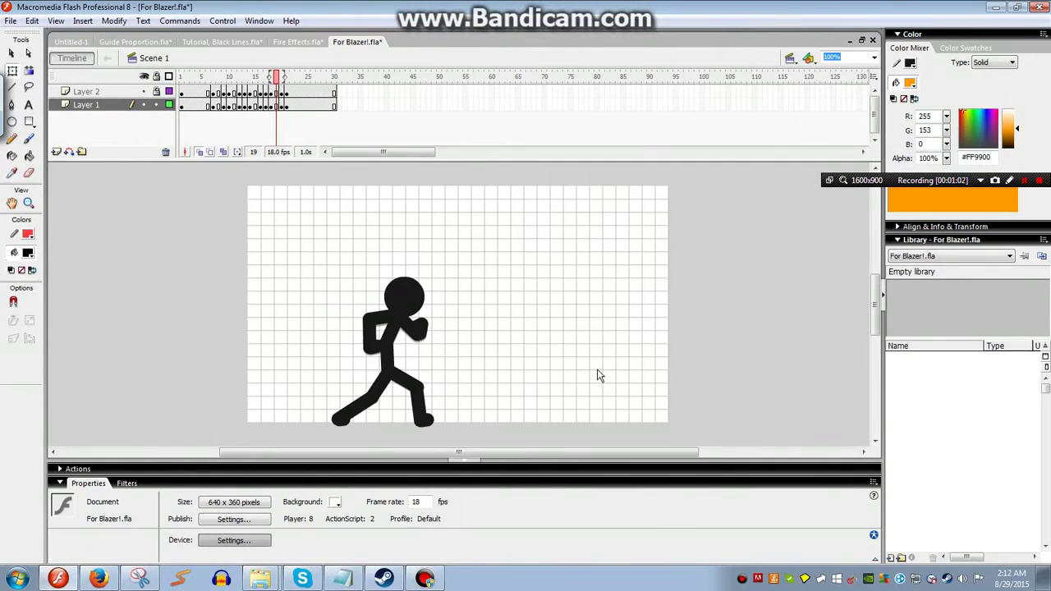
# Step back from the landing and play the animation to check the timing of the extra hold at frame 18
pyautogui.press('.')
pyautogui.press('.')
pyautogui.press(',')
pyautogui.press(',')
pyautogui.press(',')
pyautogui.press(',')
pyautogui.press(',')
pyautogui.press(',')
pyautogui.press(',')
pyautogui.press(',')
pyautogui.press(',')
pyautogui.press(',')
pyautogui.press(',')
pyautogui.press(',')
pyautogui.press(',')
pyautogui.press(',')
pyautogui.press(',')
pyautogui.press(',')
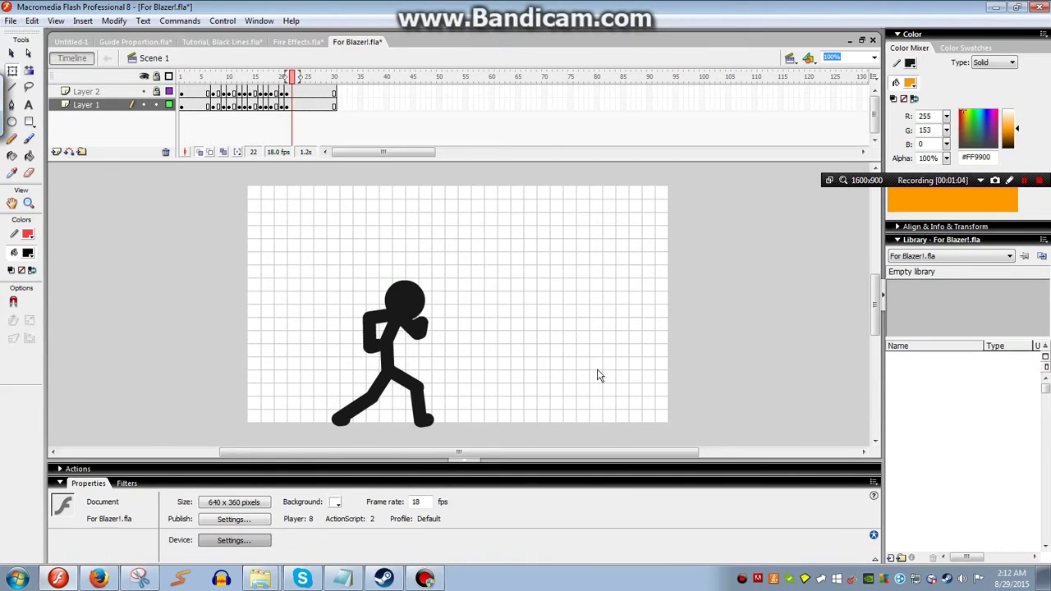
pyautogui.press('Return')
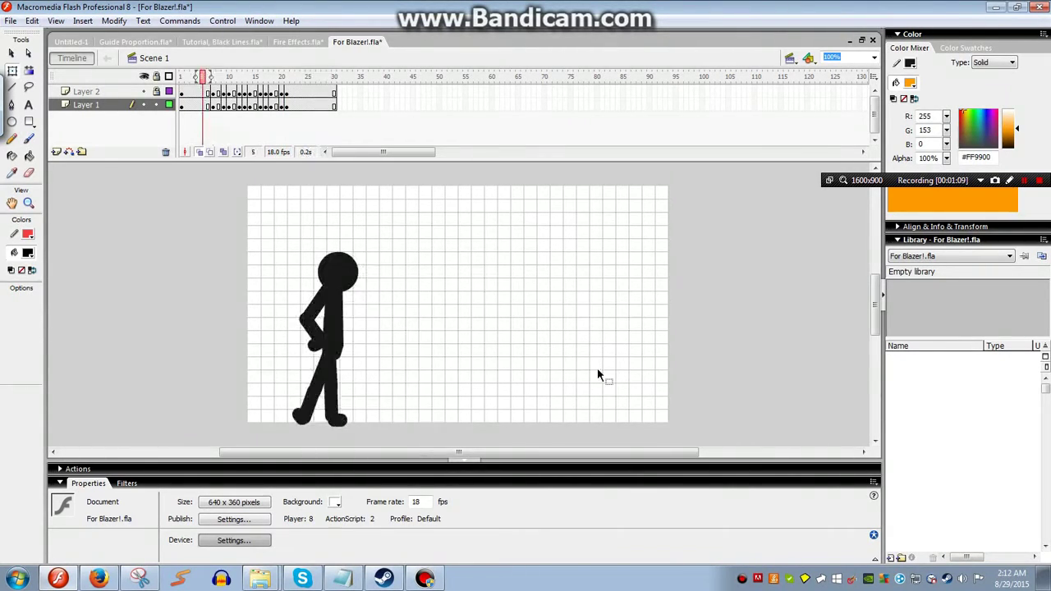
pyautogui.press(',')
pyautogui.press(',')
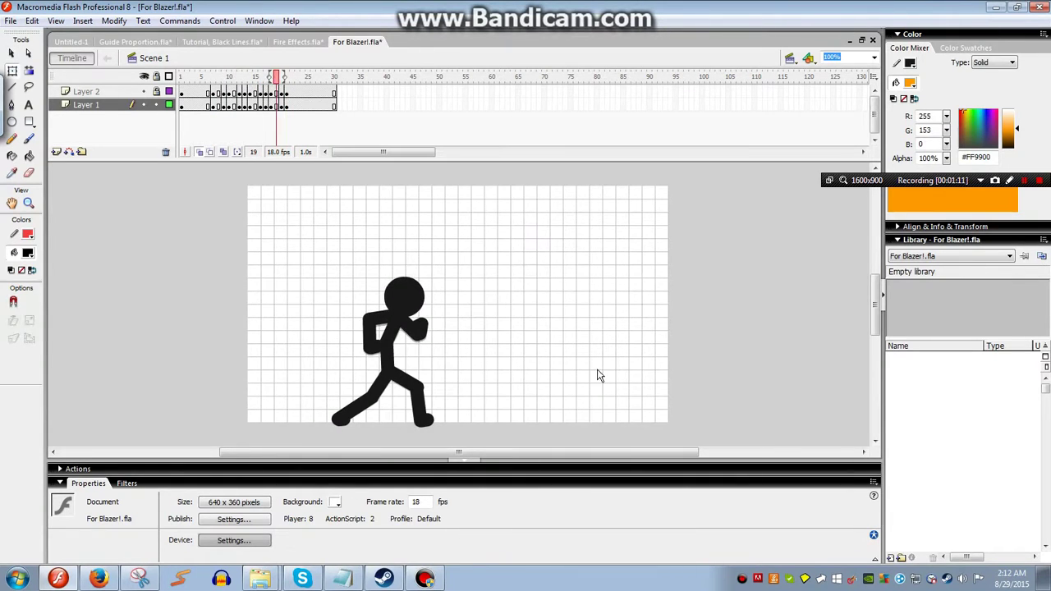
# Remove the landing pose's extra frame at frame 19 and hold the following pose for one extra frame on both layers
pyautogui.hotkey('shift', 'F5')
pyautogui.press('.')
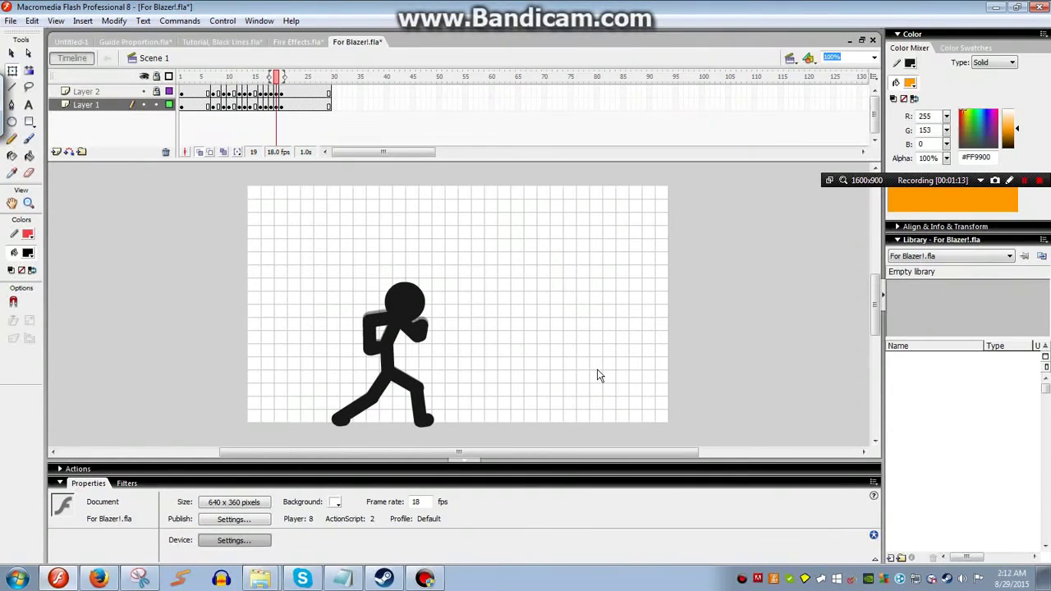
pyautogui.press('F5')
# Step back toward the start and replay the animation on the timeline to review the hold at frame 19
pyautogui.press(',')
pyautogui.press(',')
pyautogui.press(',')
pyautogui.press(',')
pyautogui.press(',')
pyautogui.press(',')
pyautogui.press(',')
pyautogui.press(',')
pyautogui.press(',')
pyautogui.press(',')
pyautogui.press(',')
pyautogui.press(',')
pyautogui.press(',')
pyautogui.press(',')
pyautogui.press(',')
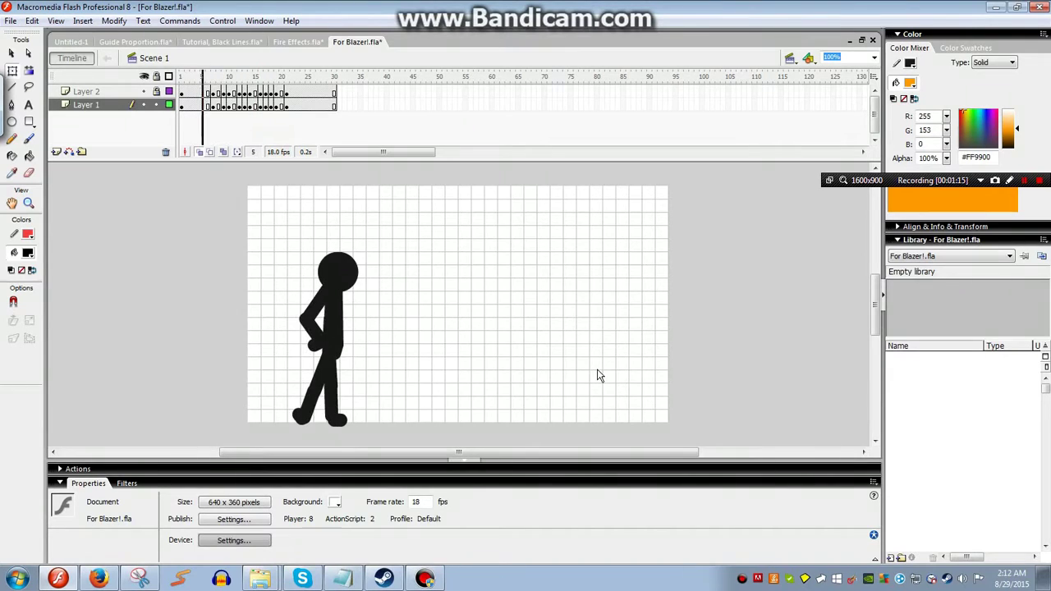
pyautogui.press('Return')
pyautogui.press(',')
pyautogui.press(',')
pyautogui.press(',')
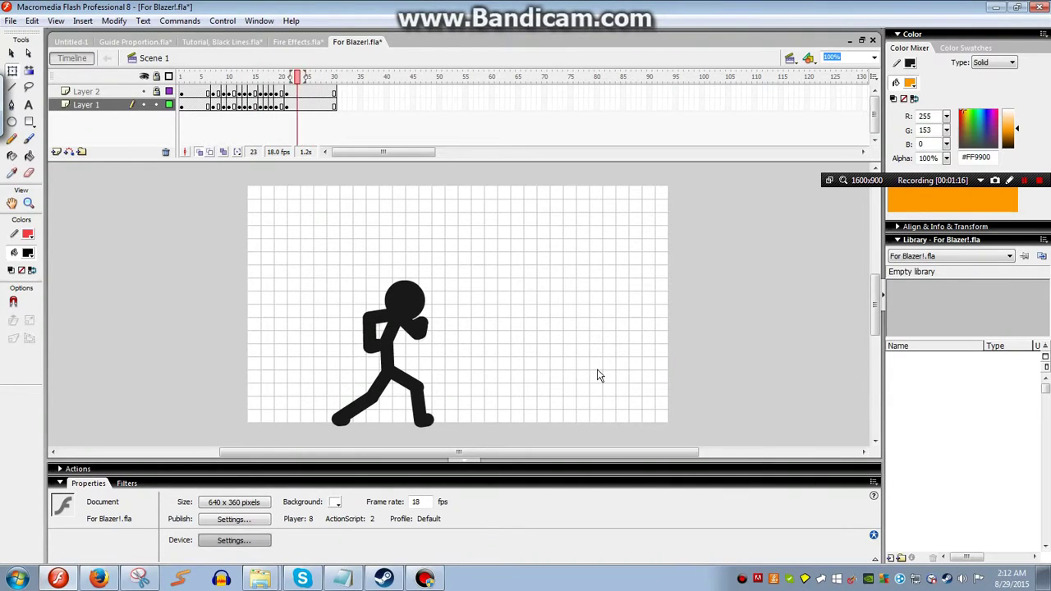
# Test the movie in a preview window to watch the punch and kick loop, and close the preview
pyautogui.press(',')
pyautogui.press(',')
pyautogui.hotkey('ctrl', 'Return')
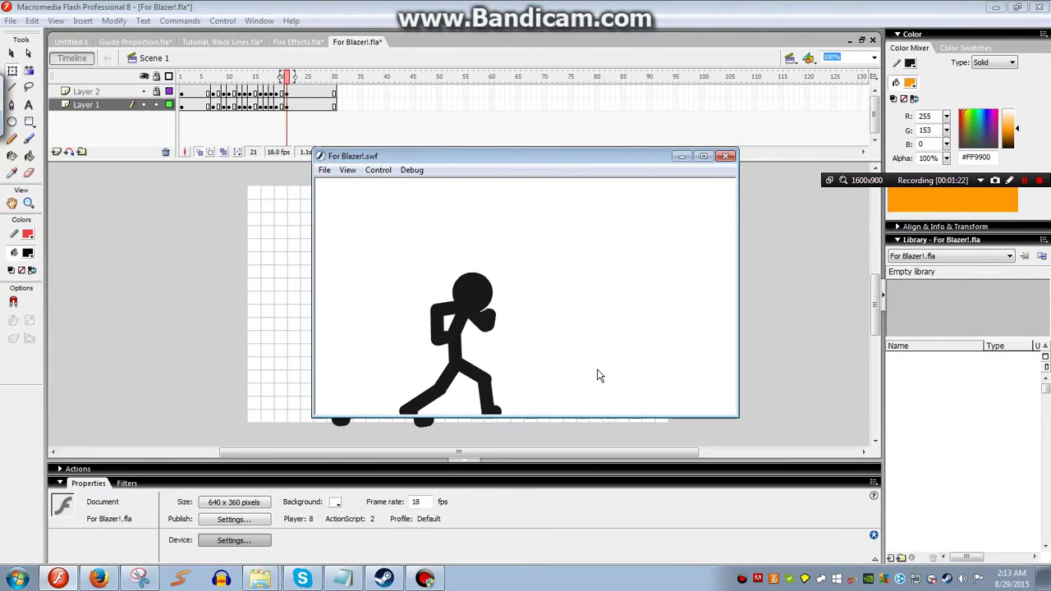
pyautogui.click(725, 156)
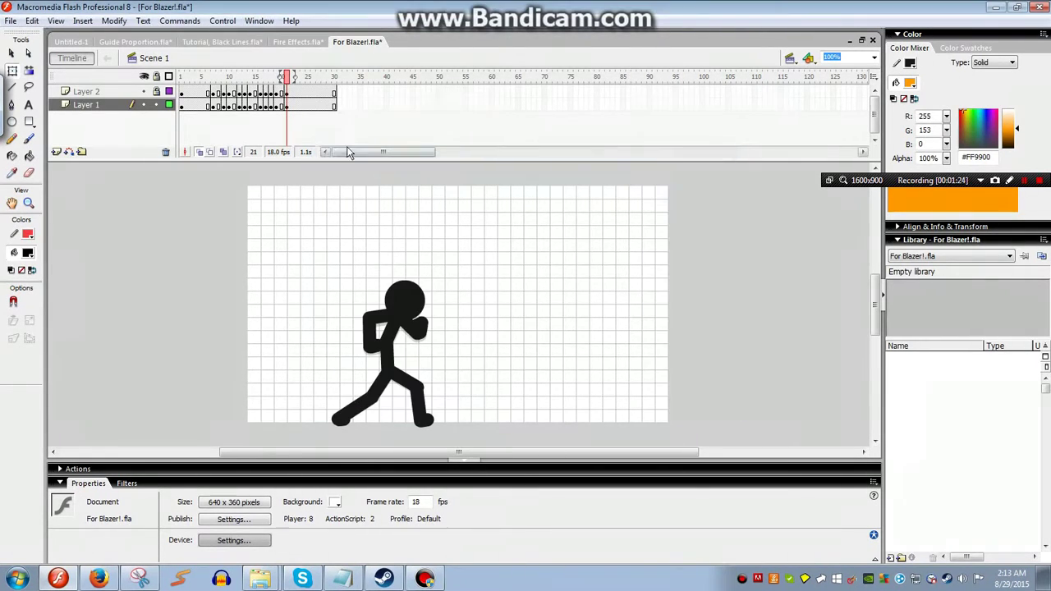
# Extend the landing pose at frame 18 by one frame on both layers and test the movie
pyautogui.click(271, 105)
pyautogui.click(271, 92)
pyautogui.hotkey('ctrl', 'Return')
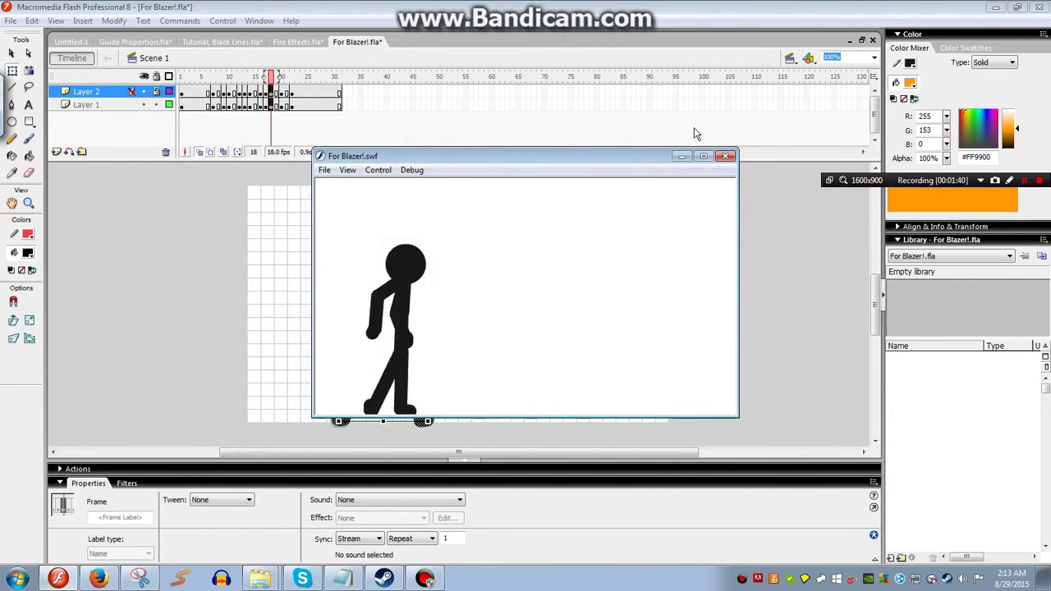
pyautogui.click(725, 156)
# Replay the animation, step back to frame 12 to examine the punch, and test the movie again
pyautogui.press('Return')
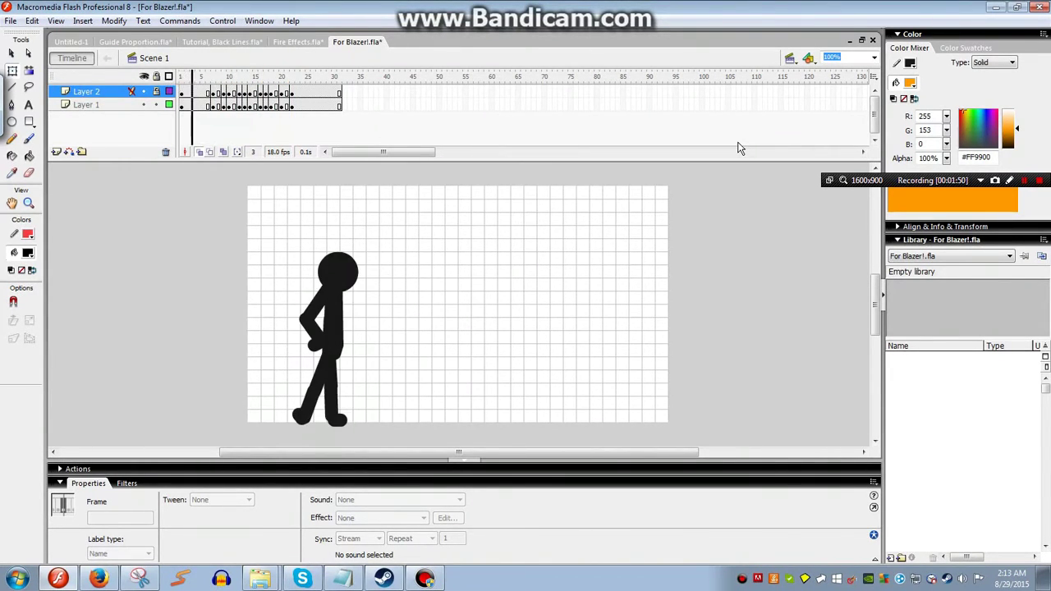
pyautogui.press('Return')
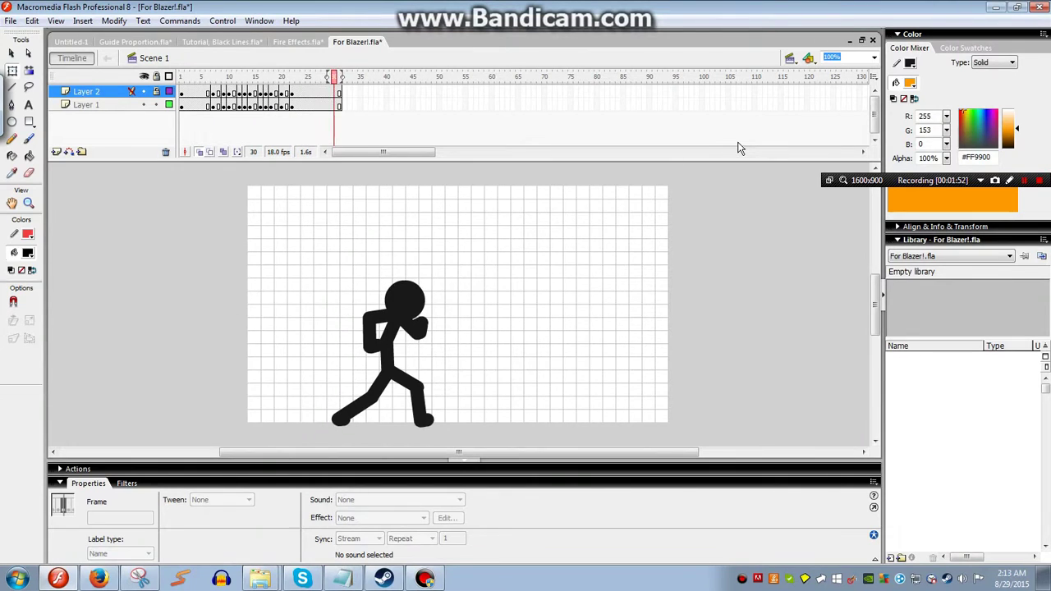
pyautogui.press(',')
pyautogui.press(',')
pyautogui.press(',')
pyautogui.press(',')
pyautogui.press(',')
pyautogui.press(',')
pyautogui.press(',')
pyautogui.press(',')
pyautogui.press(',')
pyautogui.press(',')
pyautogui.press(',')
pyautogui.press(',')
pyautogui.press(',')
pyautogui.press(',')
pyautogui.press(',')
pyautogui.press(',')
pyautogui.press(',')
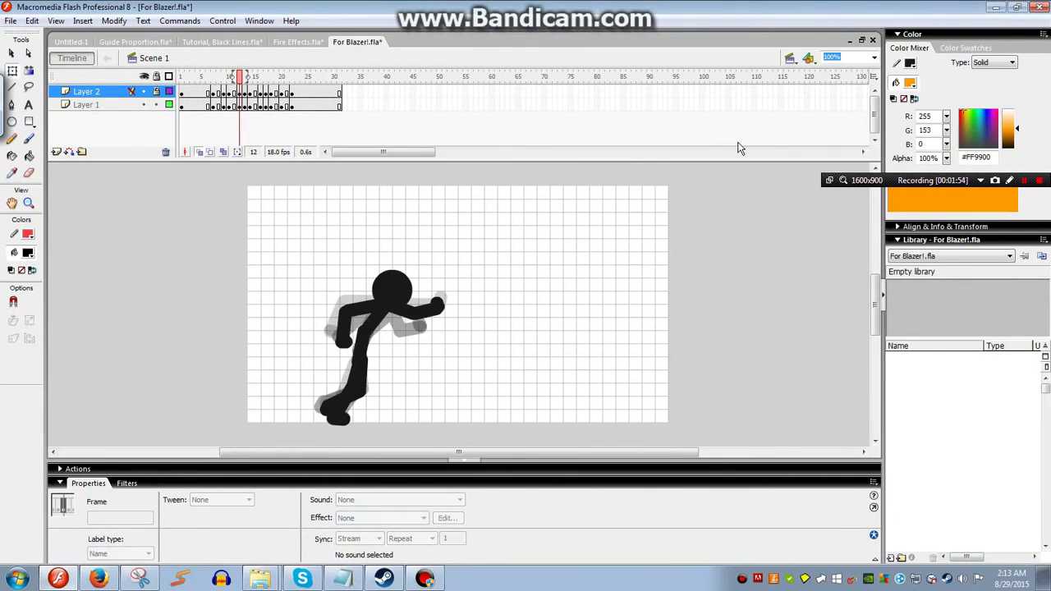
pyautogui.press('Return')
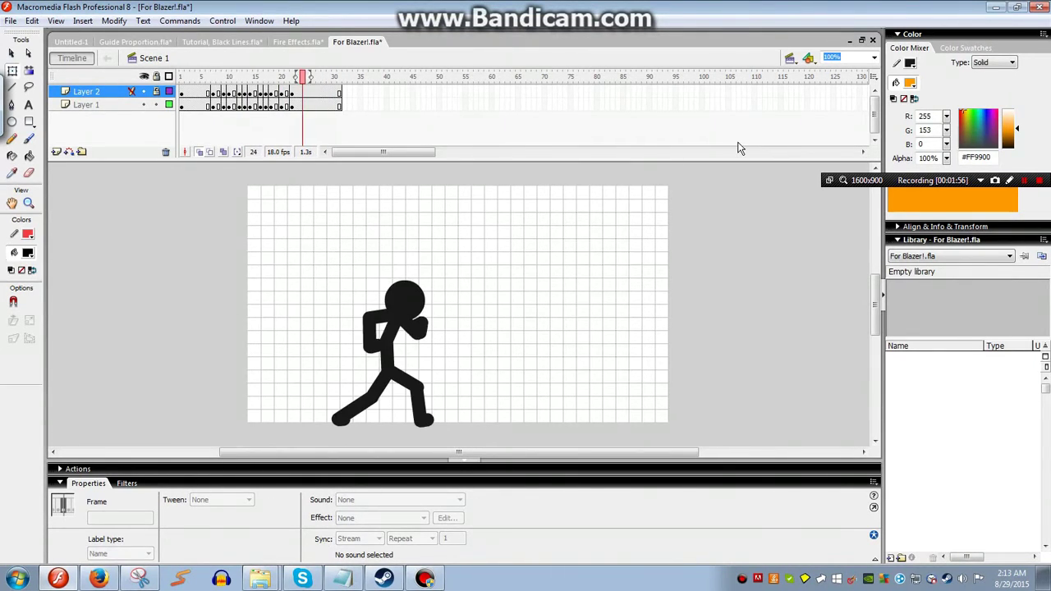
pyautogui.hotkey('ctrl', 'Return')
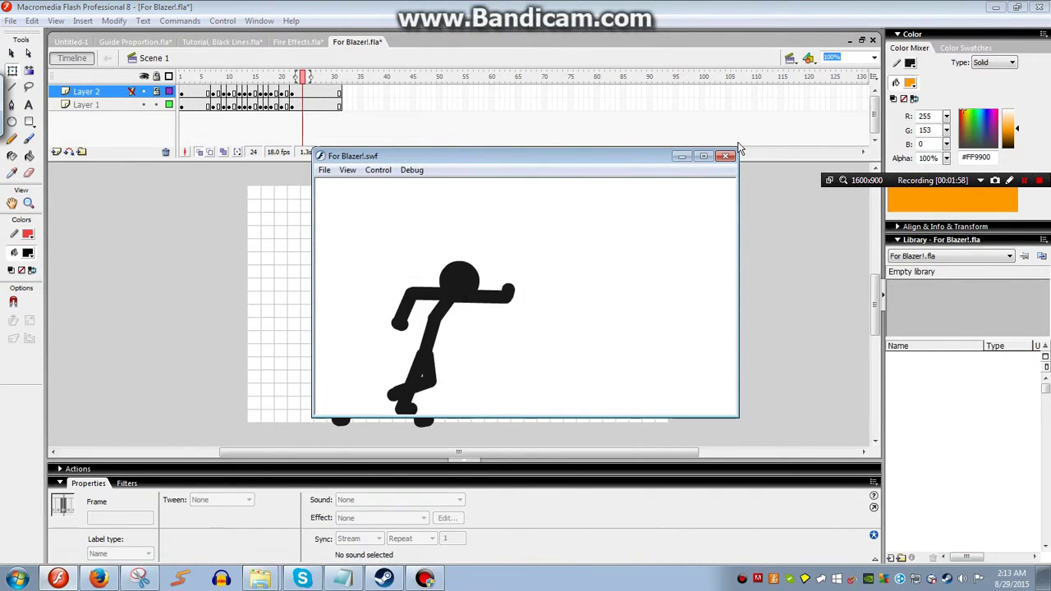
pyautogui.click(726, 156)
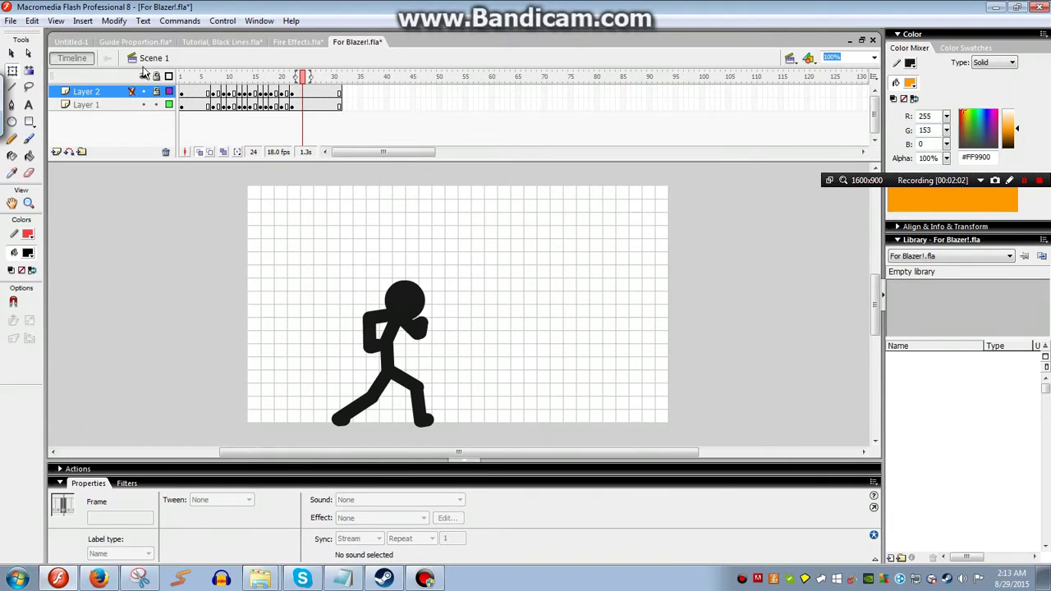
# Switch to Guide Proportion.fla and compare the figure in frames 1 and 2 against the guide lines
pyautogui.click(135, 41)
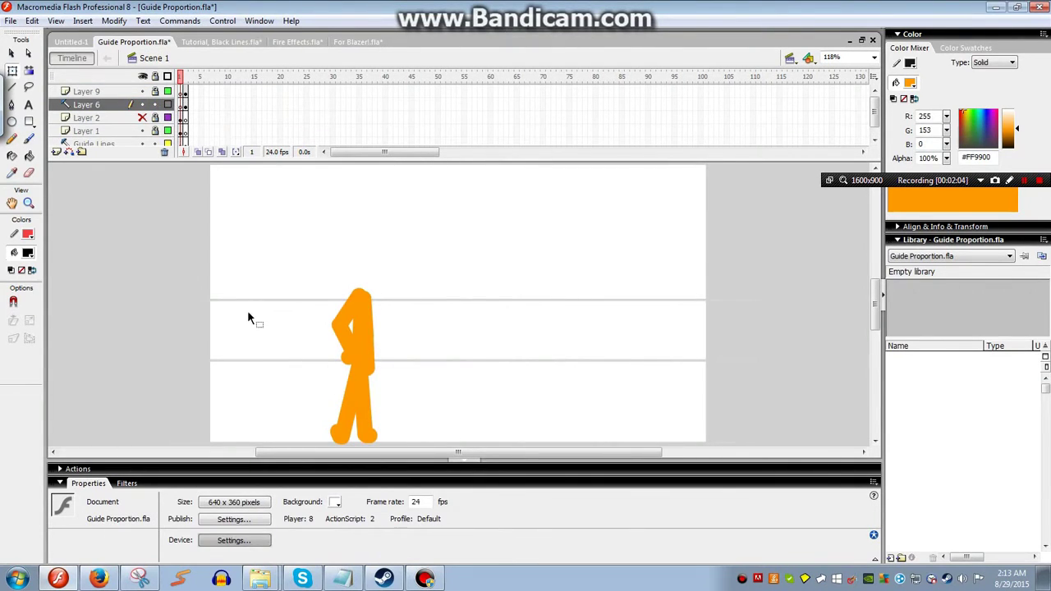
pyautogui.moveTo(179, 290); pyautogui.dragTo(249, 321)
pyautogui.click(226, 347)
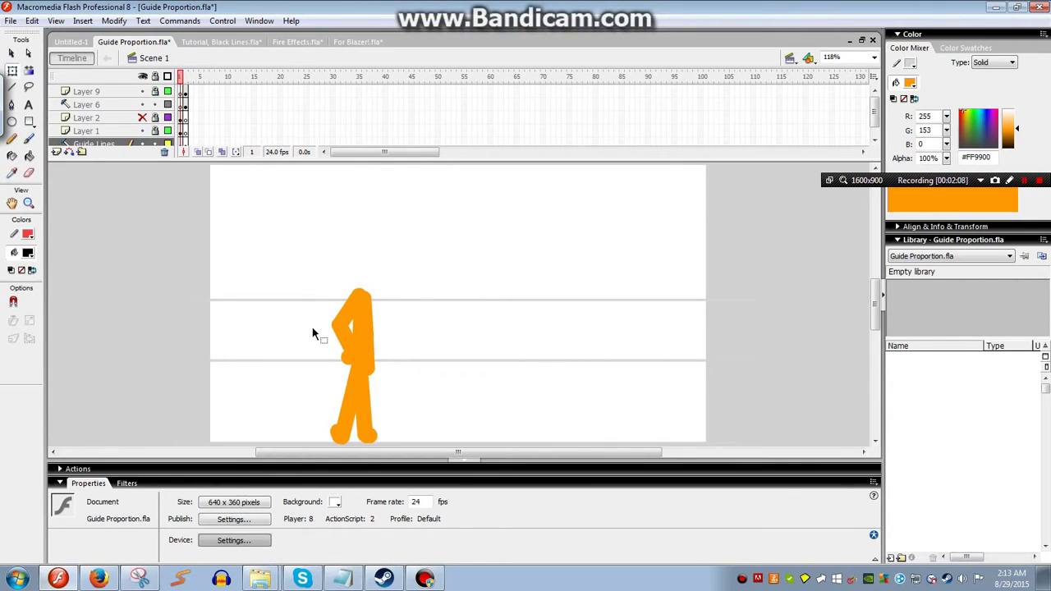
pyautogui.moveTo(258, 289); pyautogui.dragTo(481, 324)
pyautogui.click(304, 247)
pyautogui.press('.')
pyautogui.press(',')
pyautogui.press('.')
pyautogui.press(',')
pyautogui.press('.')
pyautogui.press(',')
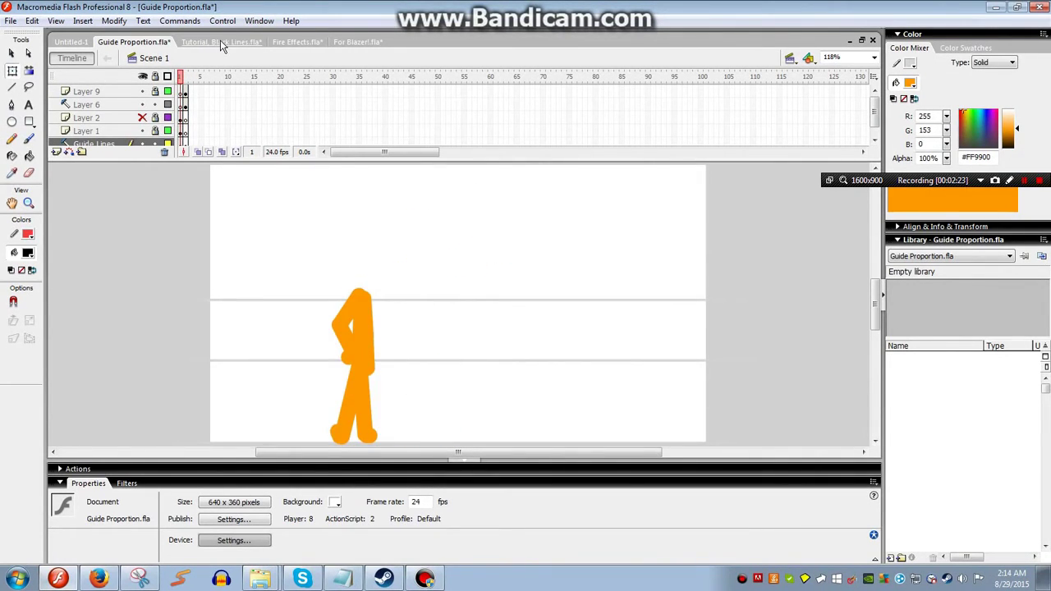
# Switch to Tutorial, Black Lines.fla, hide all layers except the top one, and go to frame 1
pyautogui.click(220, 43)
pyautogui.click(236, 222)
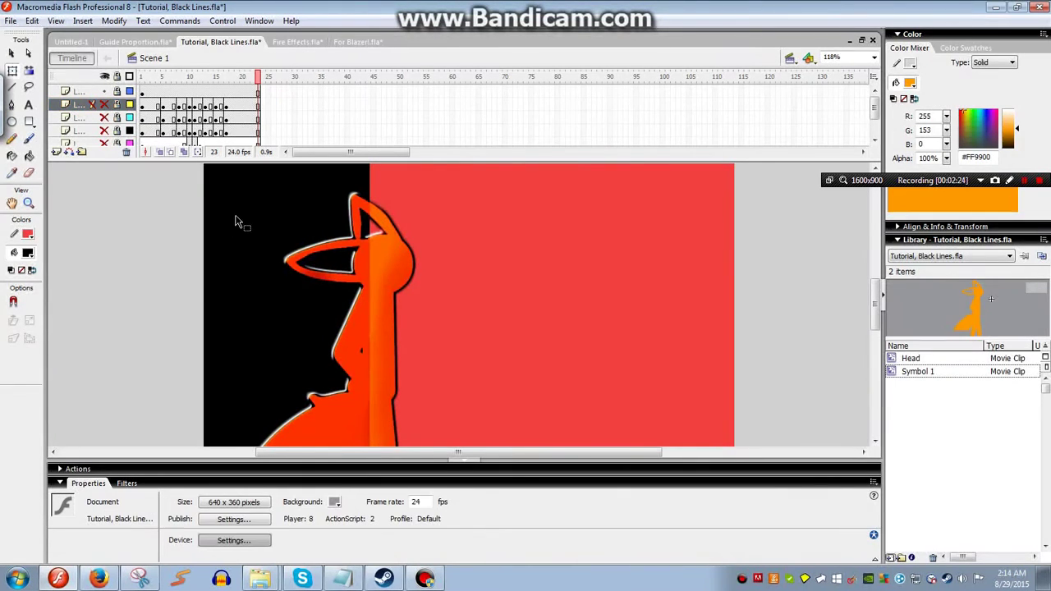
pyautogui.click(105, 78)
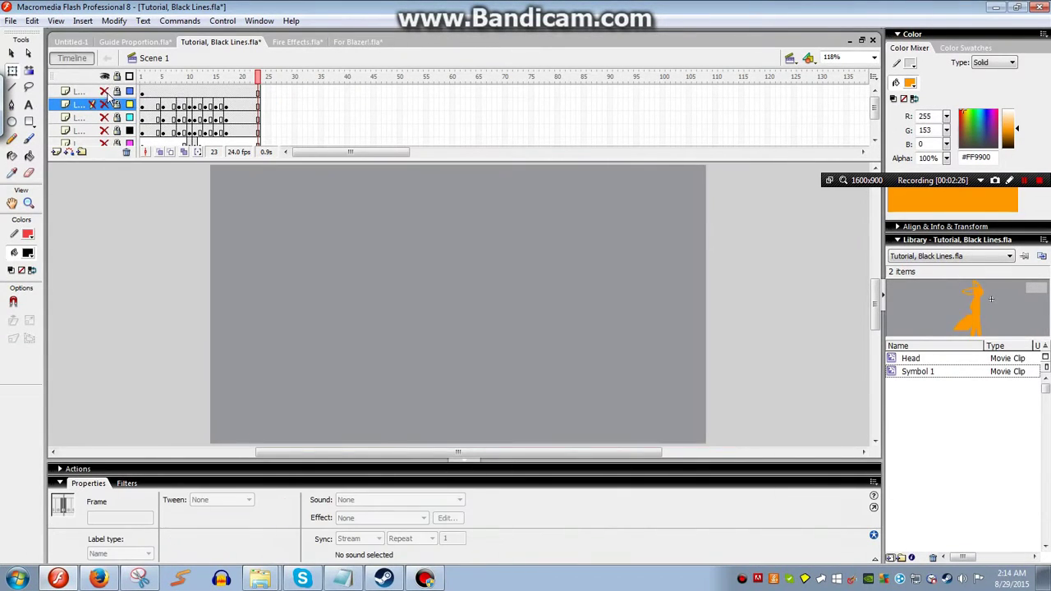
pyautogui.click(105, 91)
pyautogui.press('Return')
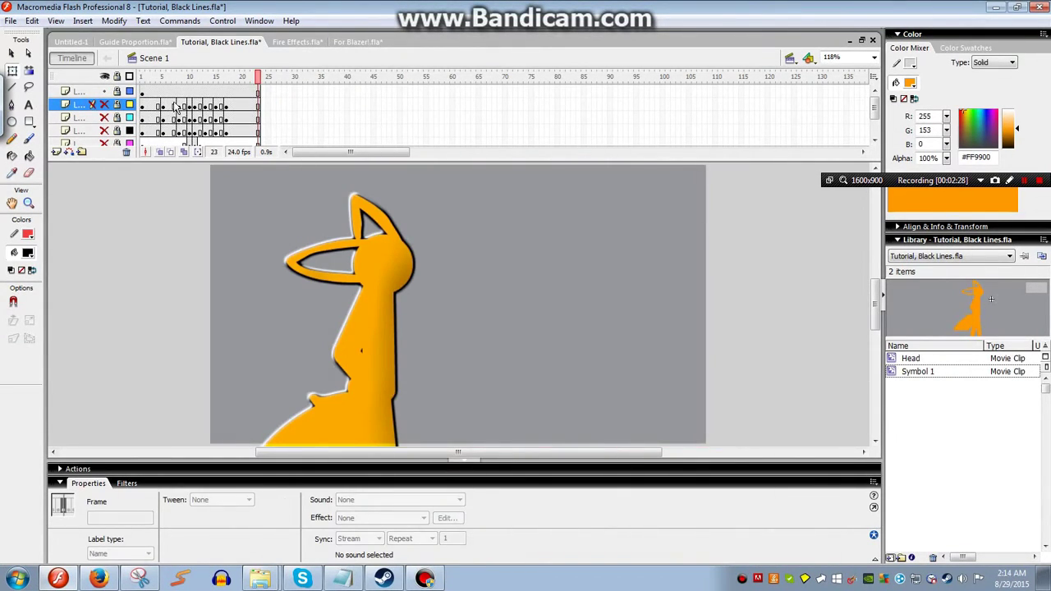
pyautogui.click(174, 92)
pyautogui.click(143, 92)
pyautogui.click(275, 241)
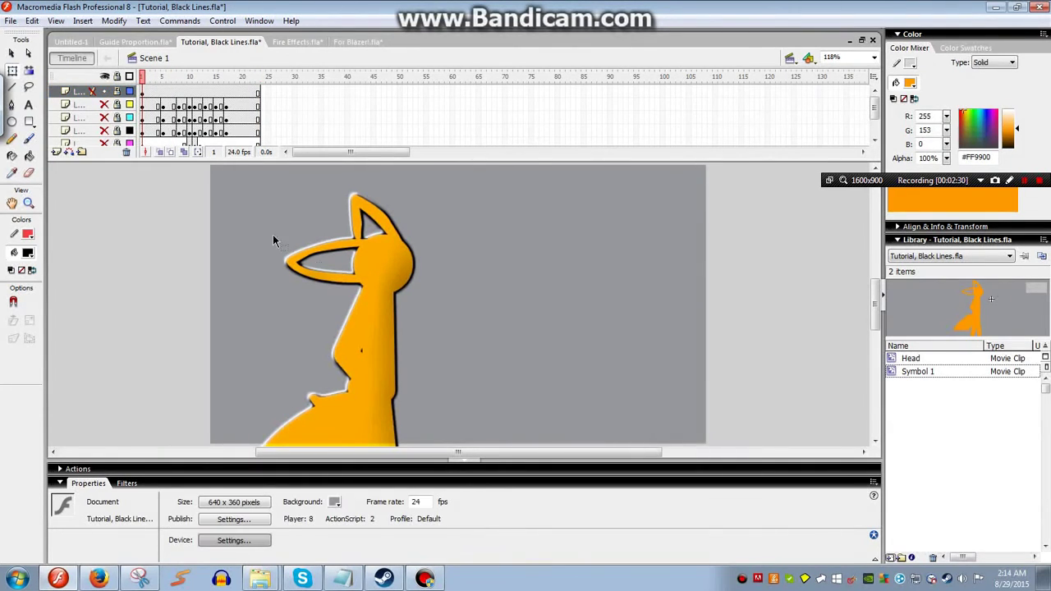
# Unlock the top layer and remove the character's two Bevel filters and its Glow filter, keeping only the Drop Shadow
pyautogui.click(117, 92)
pyautogui.moveTo(174, 105); pyautogui.dragTo(184, 92)
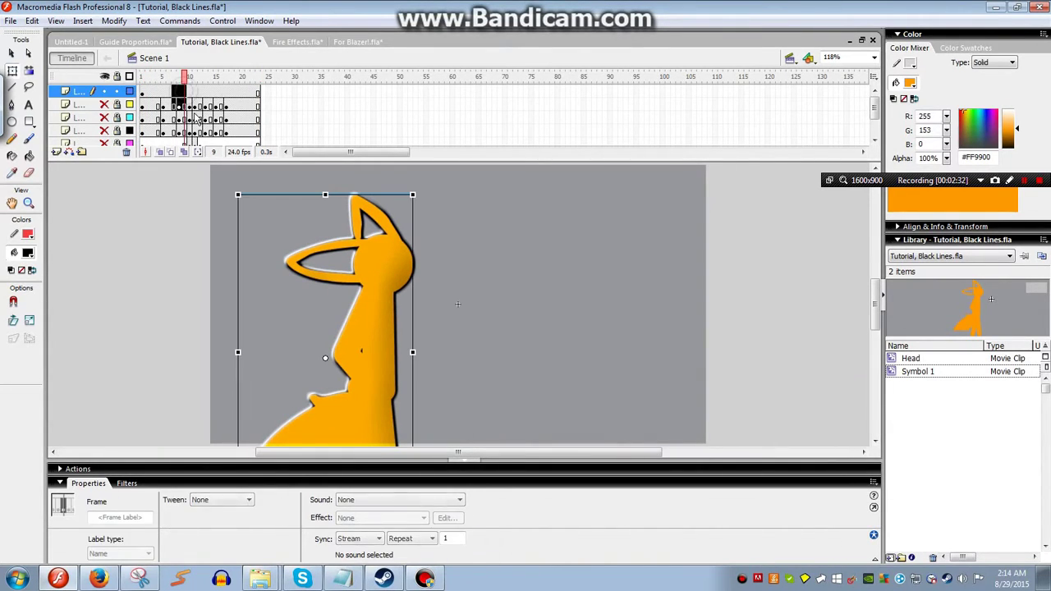
pyautogui.click(329, 245)
pyautogui.click(127, 483)
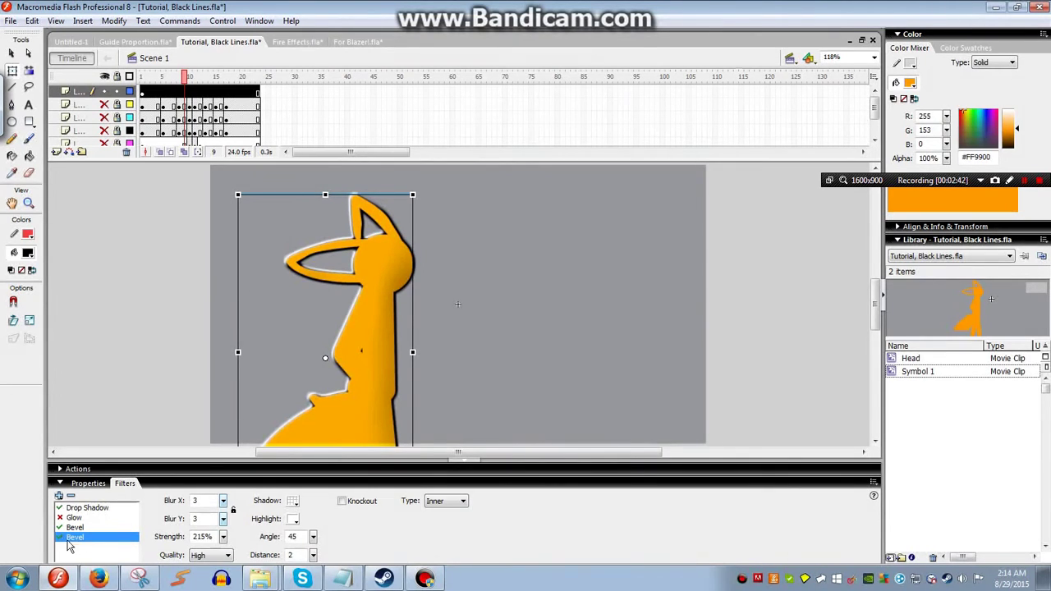
pyautogui.click(70, 497)
pyautogui.click(70, 497)
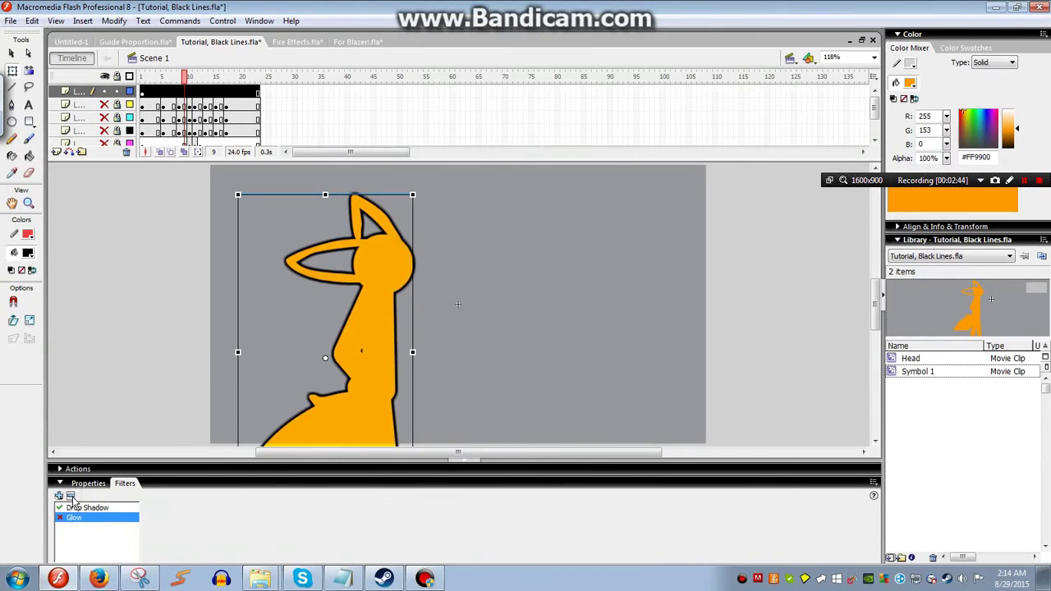
pyautogui.click(87, 508)
# Examine the character's black outline and its Drop Shadow filter settings, alternately selecting and deselecting the character
pyautogui.click(153, 358)
pyautogui.click(364, 343)
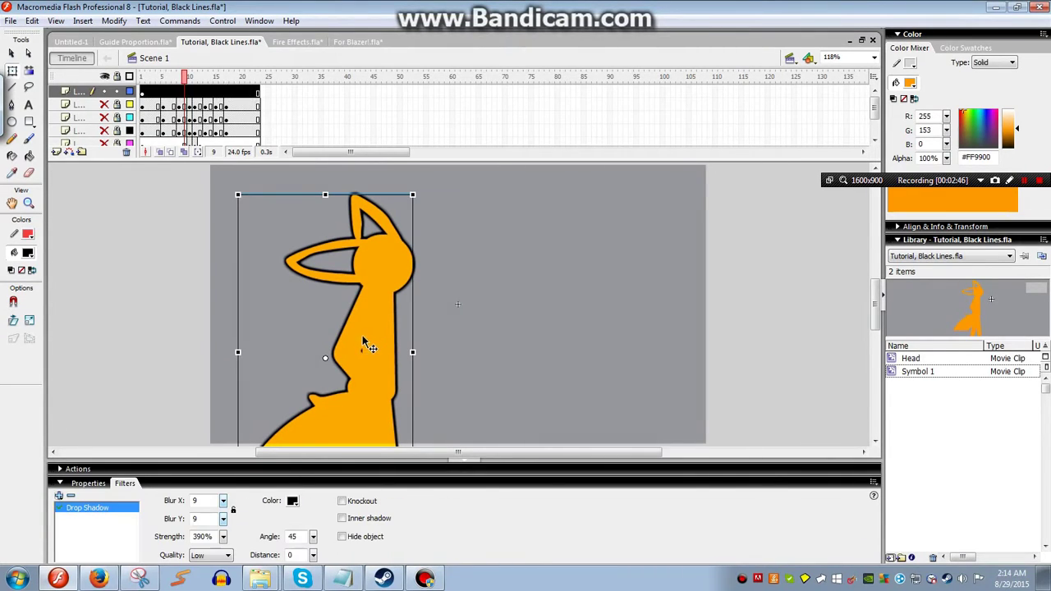
pyautogui.click(202, 344)
pyautogui.click(361, 349)
pyautogui.click(202, 335)
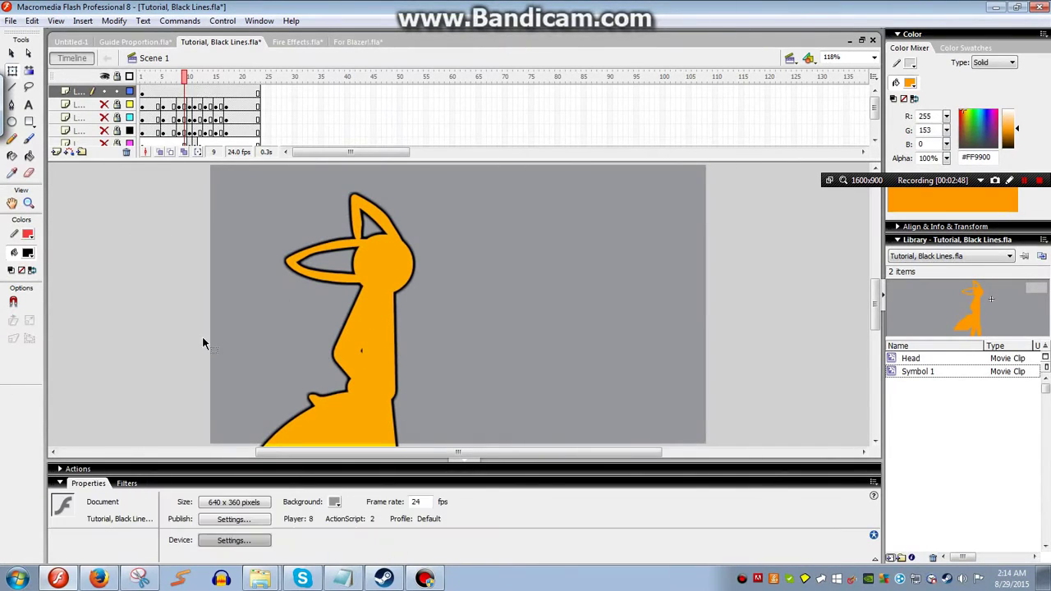
pyautogui.click(364, 344)
pyautogui.click(197, 382)
pyautogui.click(395, 320)
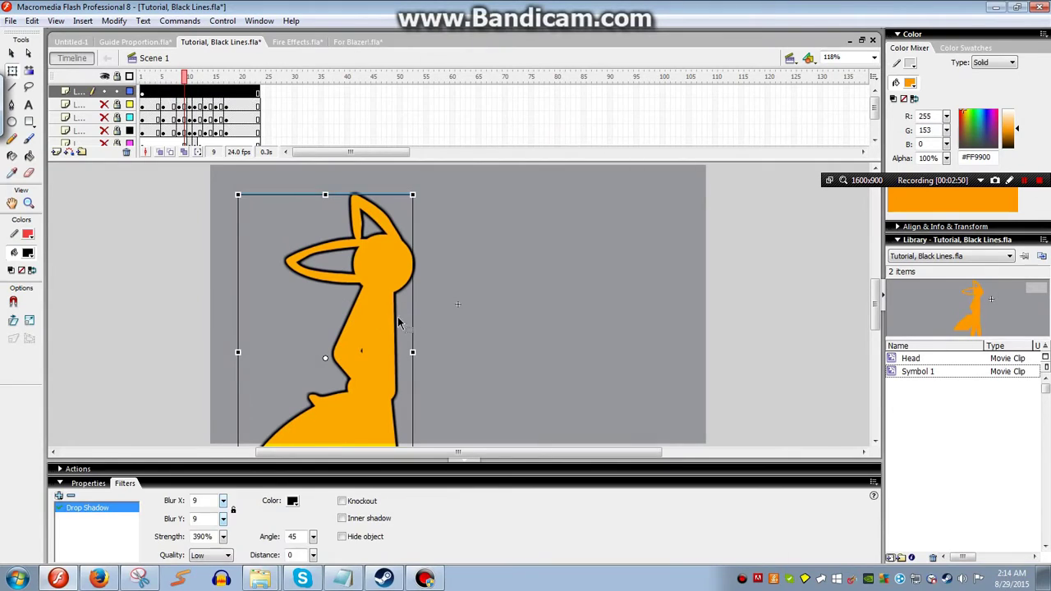
pyautogui.click(192, 316)
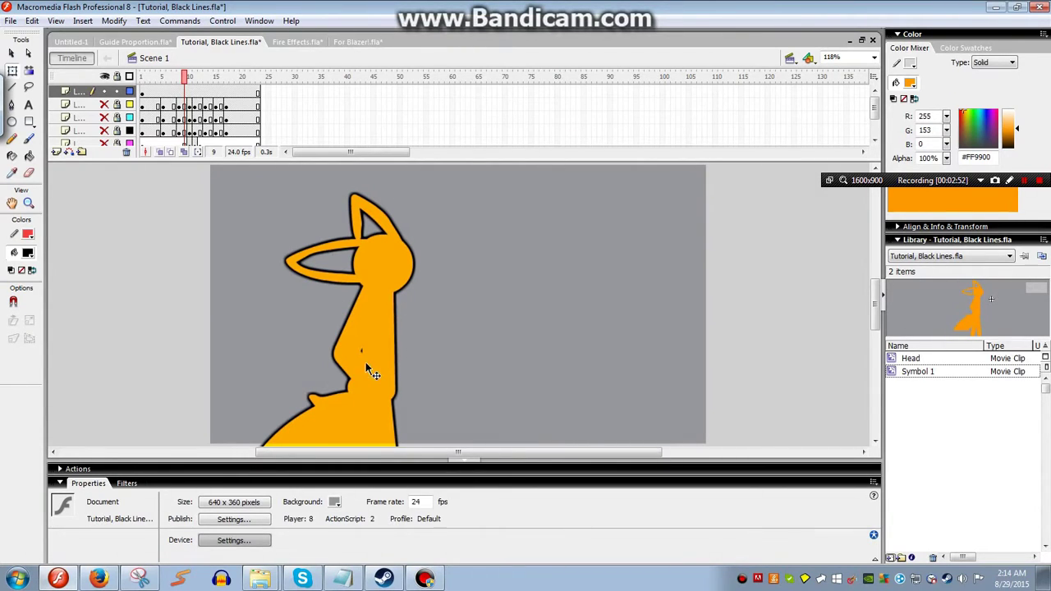
pyautogui.click(392, 285)
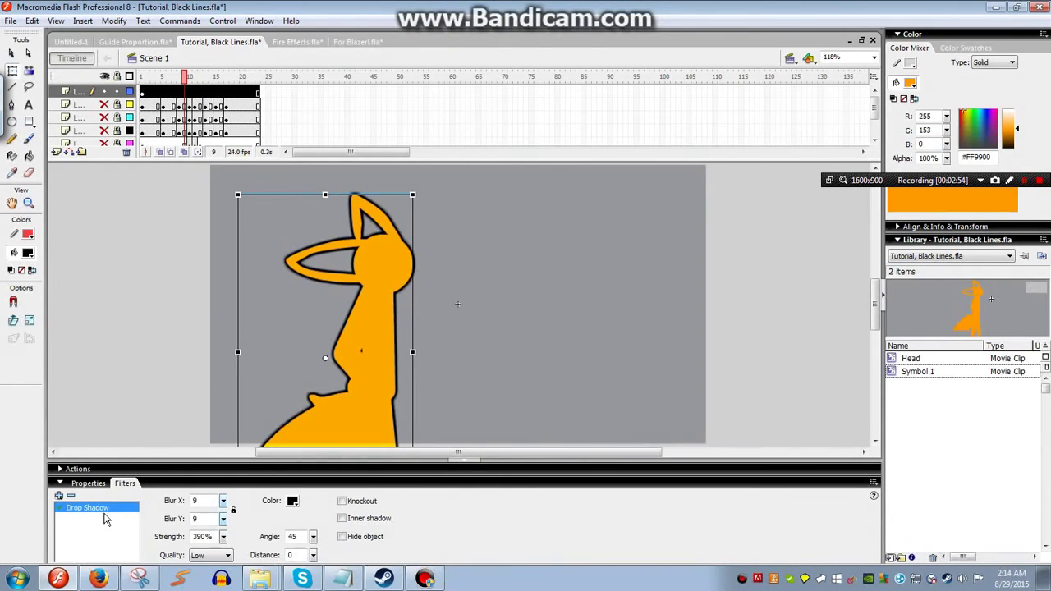
pyautogui.click(137, 286)
pyautogui.click(370, 300)
pyautogui.click(167, 363)
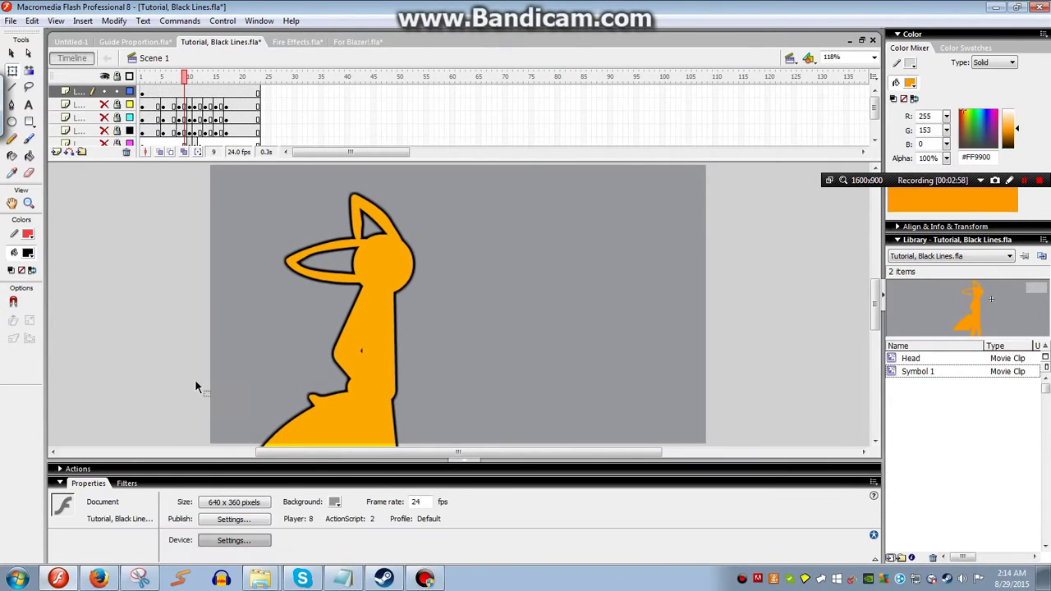
pyautogui.click(380, 284)
pyautogui.click(458, 337)
pyautogui.click(369, 274)
pyautogui.click(250, 341)
# Switch to Fire Effects.fla, open the flame symbol for editing, and play its layered animation
pyautogui.click(297, 41)
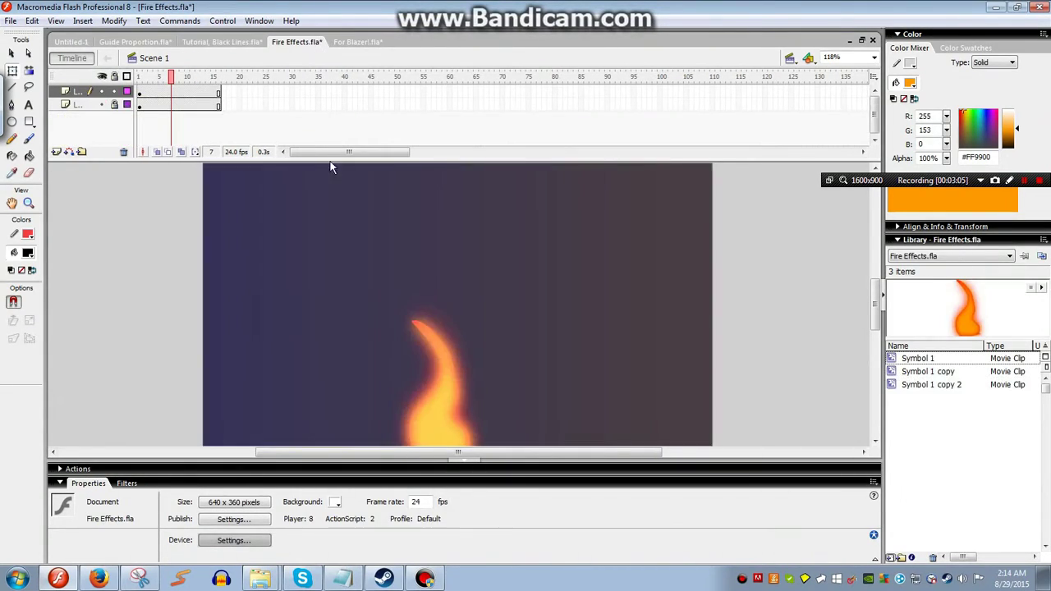
pyautogui.click(151, 96)
pyautogui.click(435, 355)
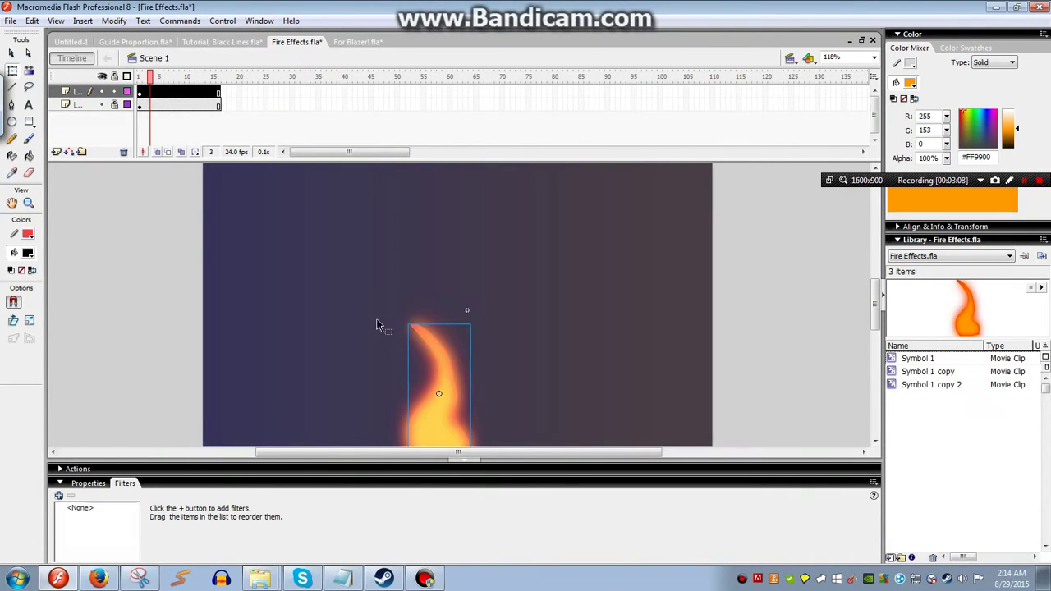
pyautogui.doubleClick(441, 367)
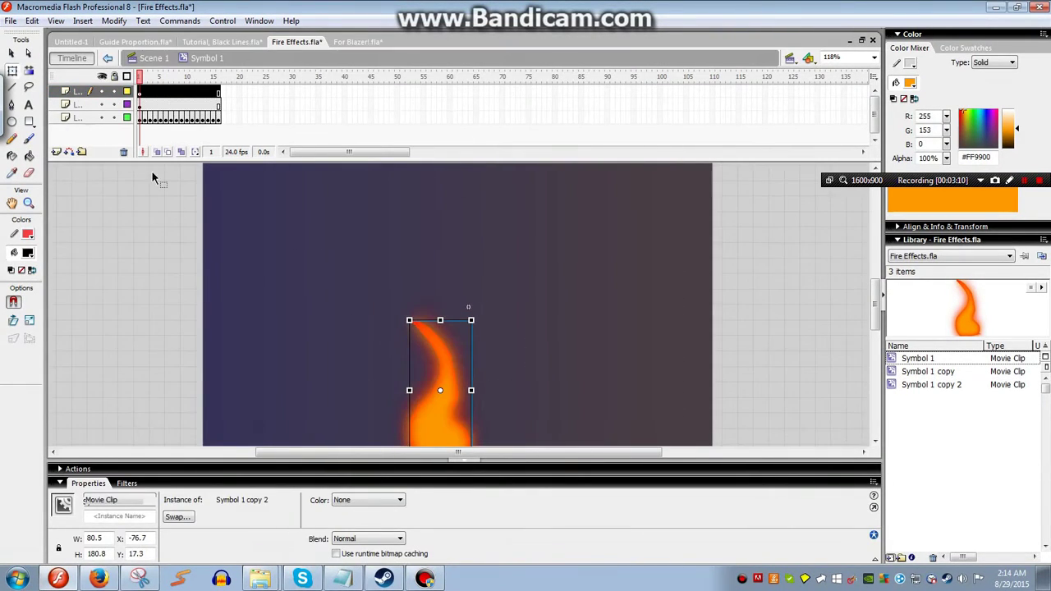
pyautogui.click(143, 107)
pyautogui.press('Return')
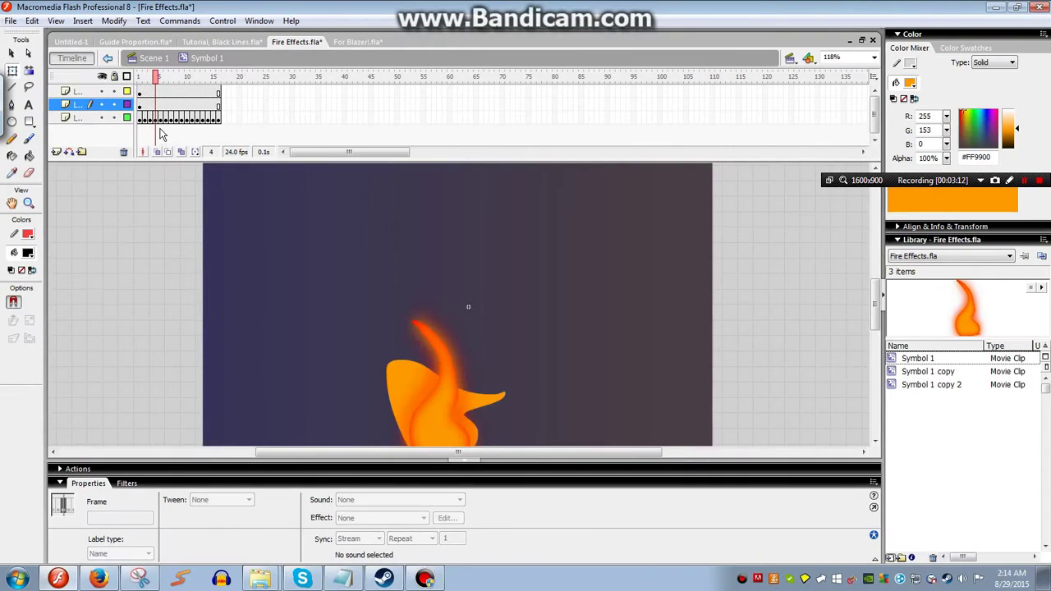
# Step forward and back through the flame symbol's frames, examining how the bottom layer's orange shape changes
pyautogui.press('.')
pyautogui.press('.')
pyautogui.press('.')
pyautogui.press('.')
pyautogui.click(384, 338)
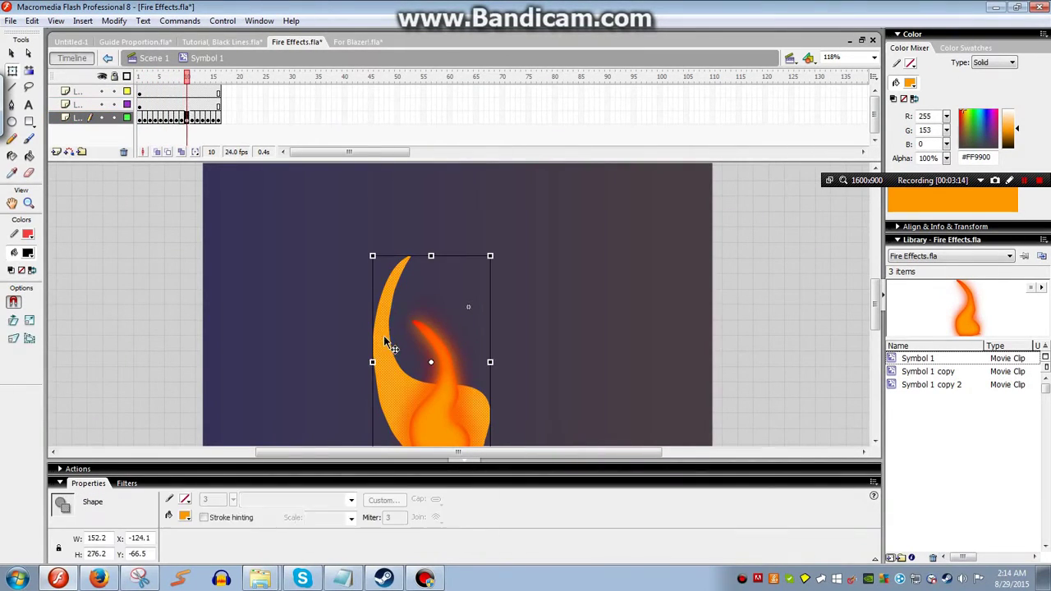
pyautogui.press('.')
pyautogui.press(',')
pyautogui.press(',')
pyautogui.press(',')
pyautogui.press(',')
pyautogui.press(',')
pyautogui.press(',')
# Hide the two lower layers and enable Knockout on the Glow filter of the top layer's flame
pyautogui.click(102, 118)
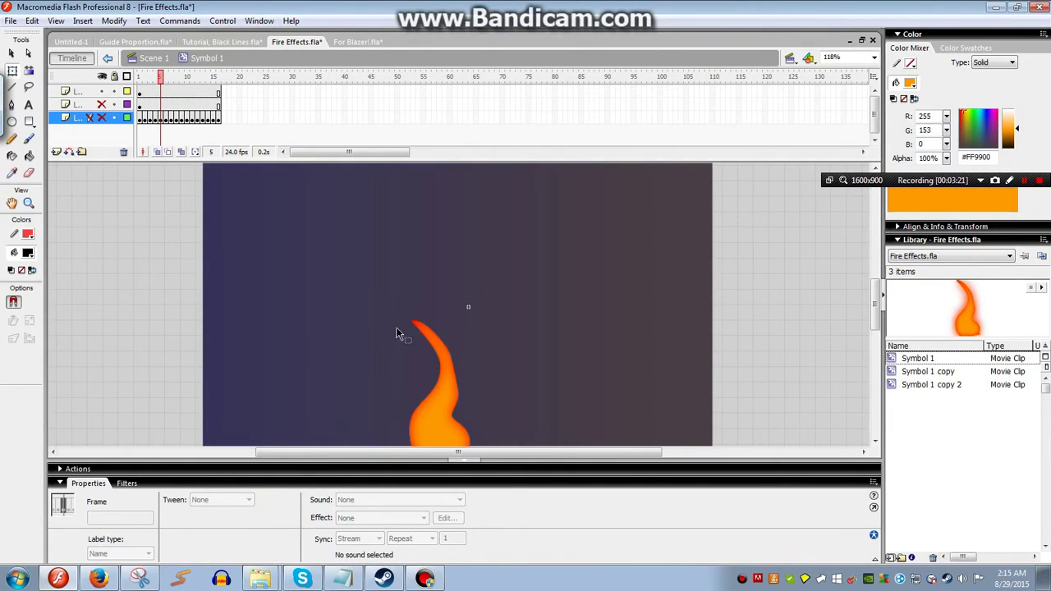
pyautogui.click(425, 350)
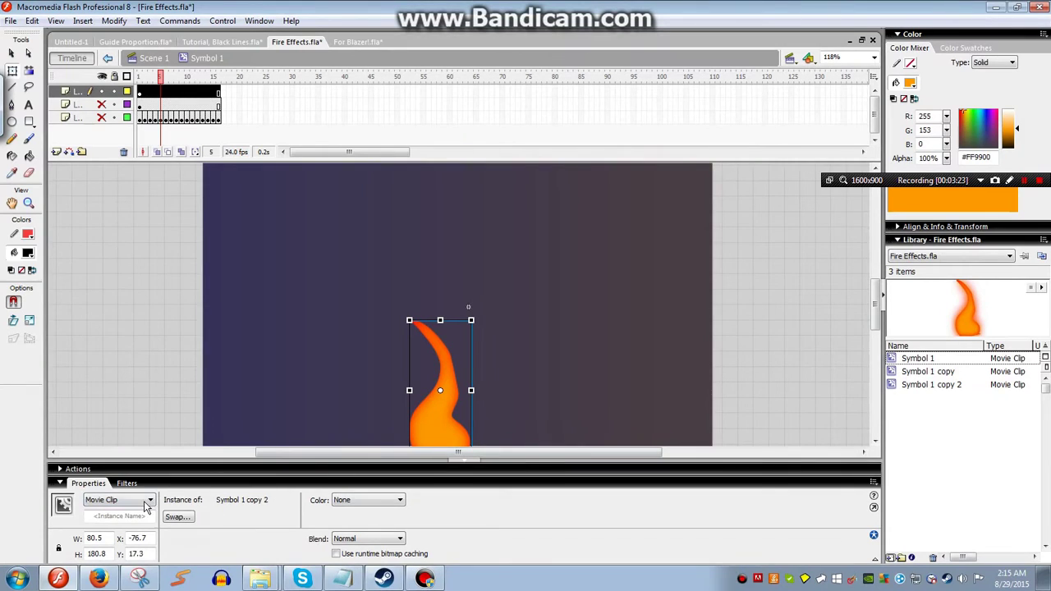
pyautogui.click(128, 484)
pyautogui.click(342, 502)
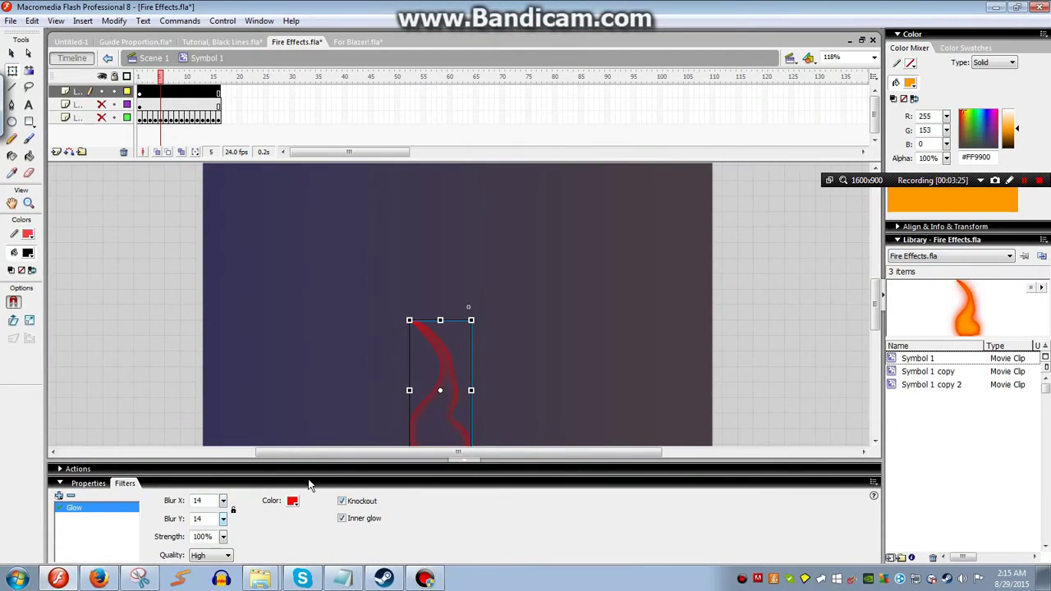
# Deselect the flame, show all layers again and play the symbol's animation
pyautogui.click(125, 224)
pyautogui.click(96, 91)
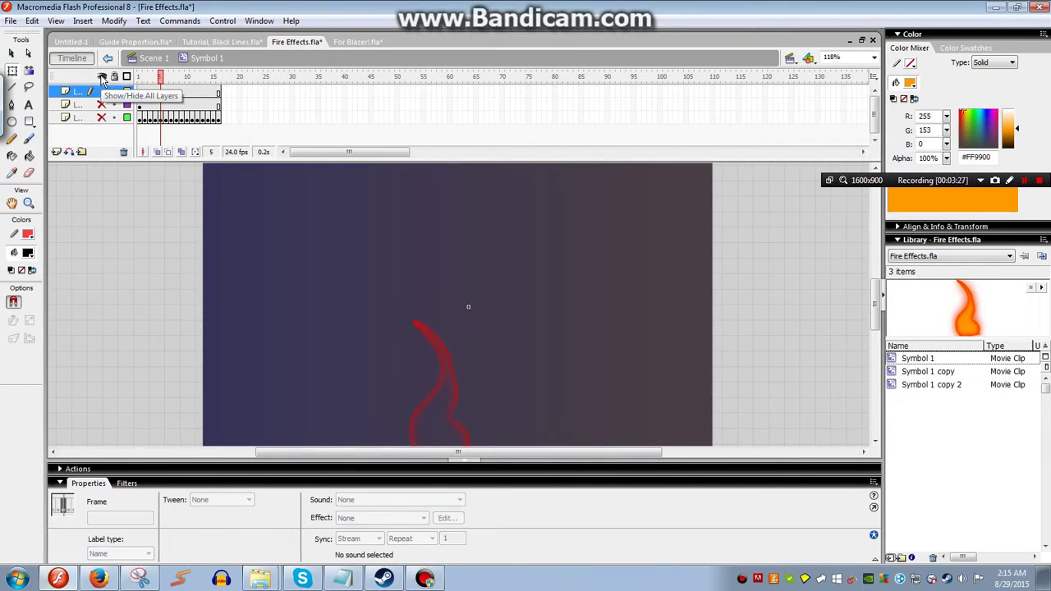
pyautogui.click(102, 76)
pyautogui.press('Return')
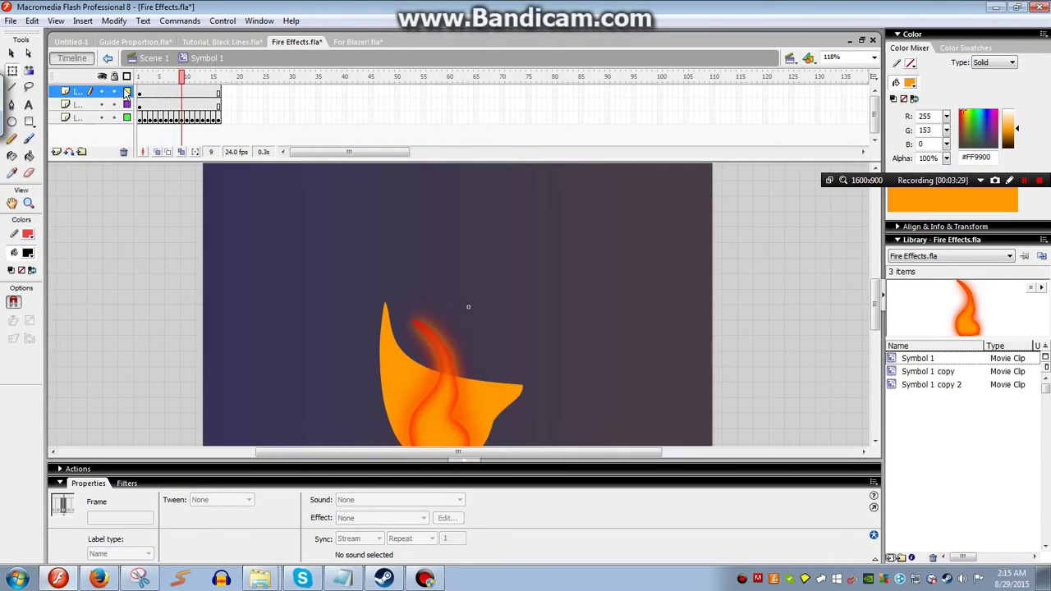
# Return to Scene 1, test the movie to view the fire effect, and close the preview
pyautogui.click(153, 57)
pyautogui.hotkey('ctrl', 'Return')
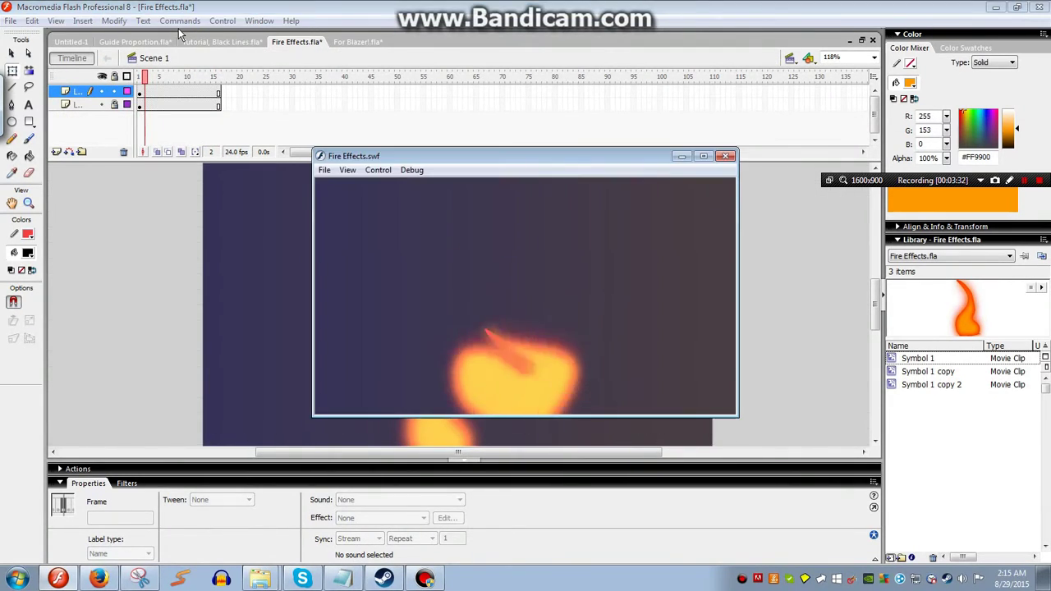
pyautogui.click(725, 156)
# Reopen the flame symbol for editing, step through its first frames and play its animation
pyautogui.click(453, 400)
pyautogui.doubleClick(454, 400)
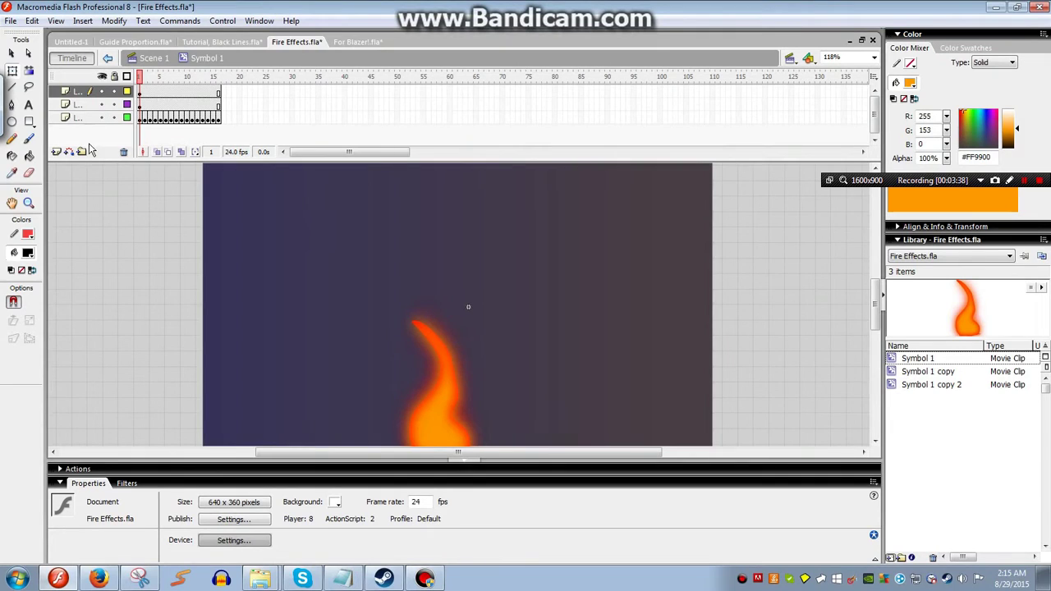
pyautogui.press('.')
pyautogui.press('.')
pyautogui.press('.')
pyautogui.press('.')
pyautogui.press('.')
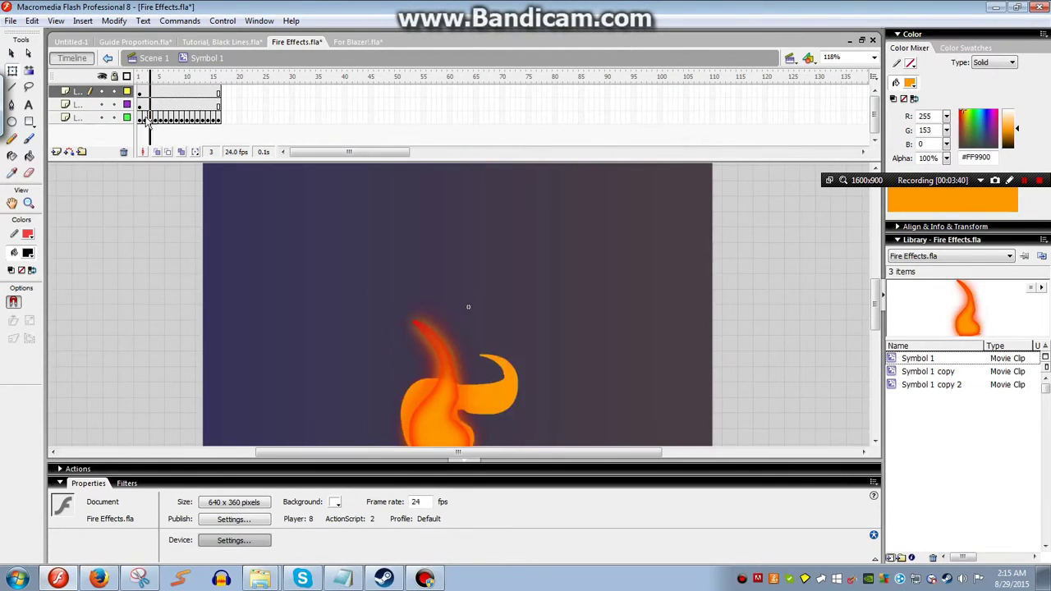
pyautogui.press('Return')
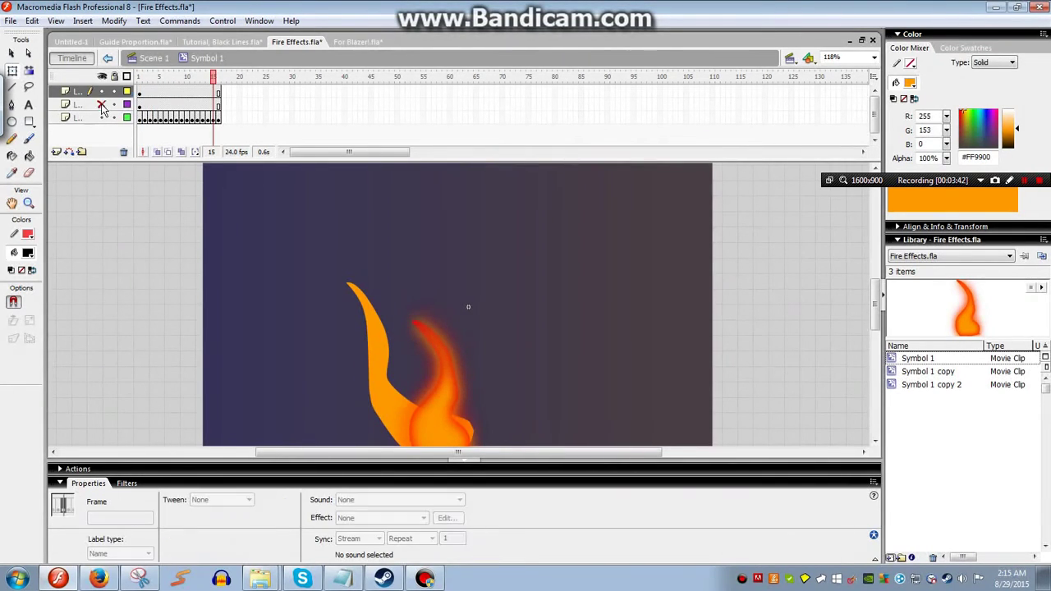
# Hide the two lower layers and play the top layer's red inner glow outline on its own
pyautogui.click(101, 104)
pyautogui.click(101, 117)
pyautogui.press('Return')
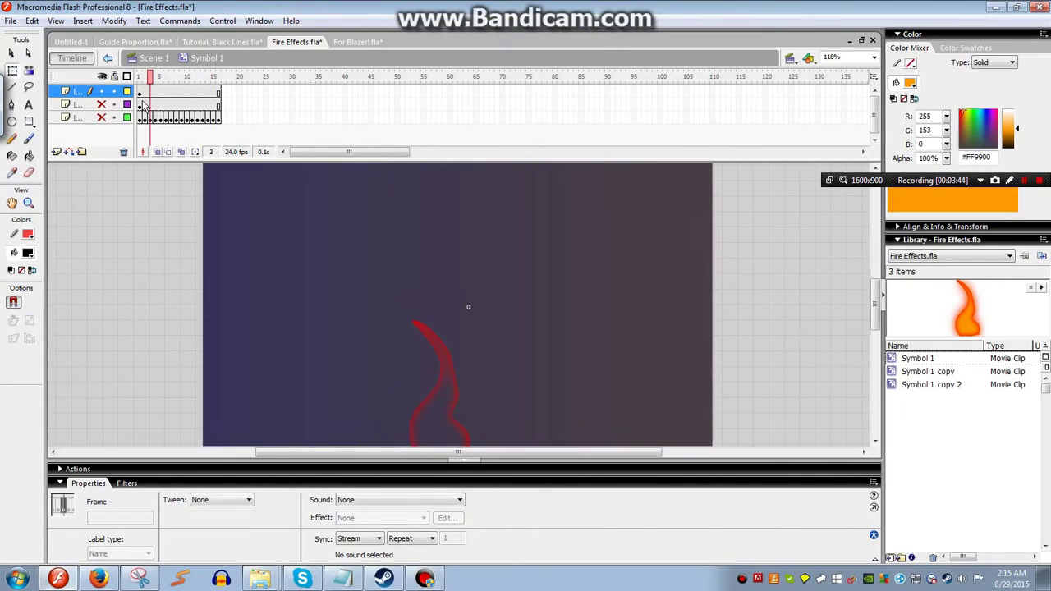
pyautogui.press('.')
pyautogui.click(440, 411)
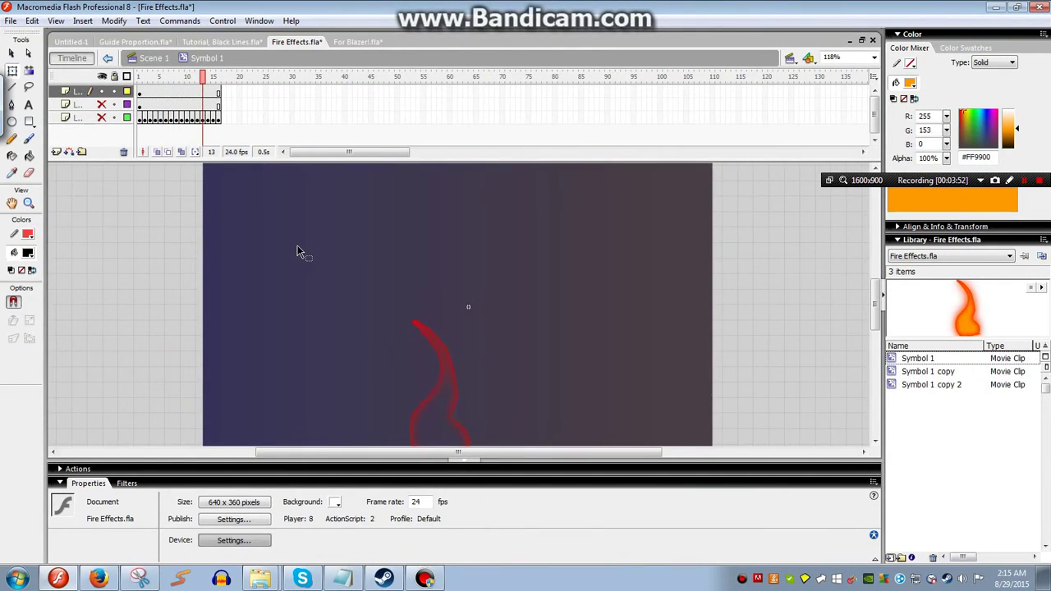
# Show only the middle layer and inspect the Blur and Glow filter settings of its flame
pyautogui.moveTo(102, 91); pyautogui.dragTo(102, 105)
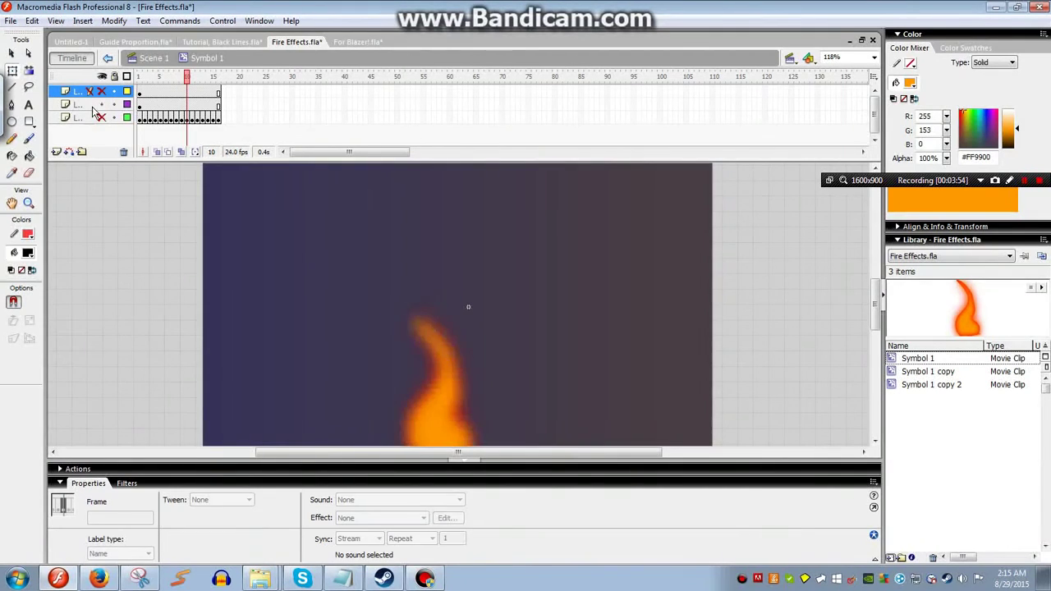
pyautogui.click(422, 415)
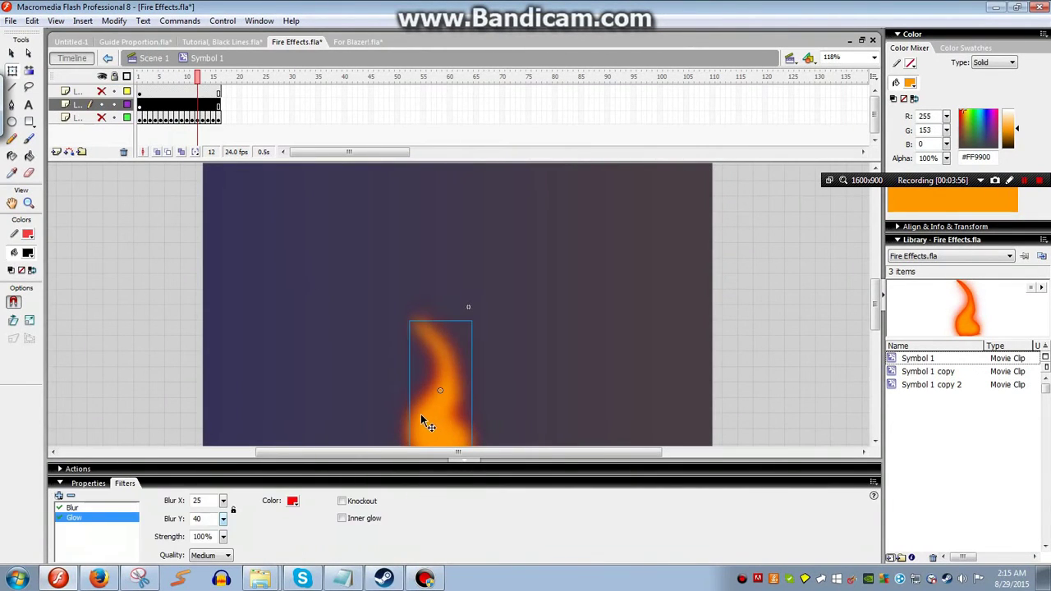
pyautogui.click(386, 441)
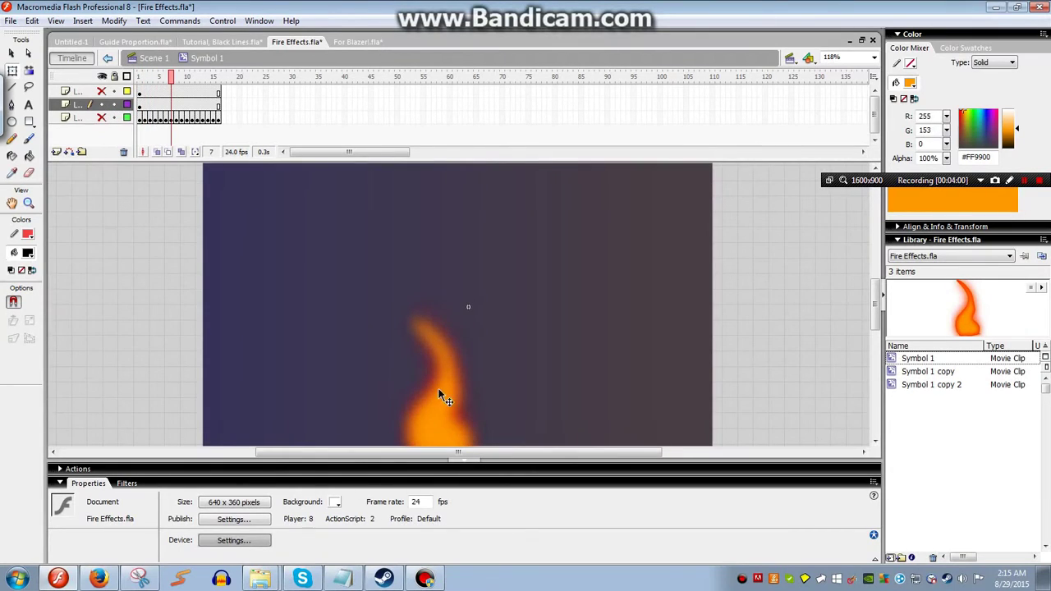
# Show all layers and delete the flame symbol's bottom frame-by-frame layer
pyautogui.click(105, 105)
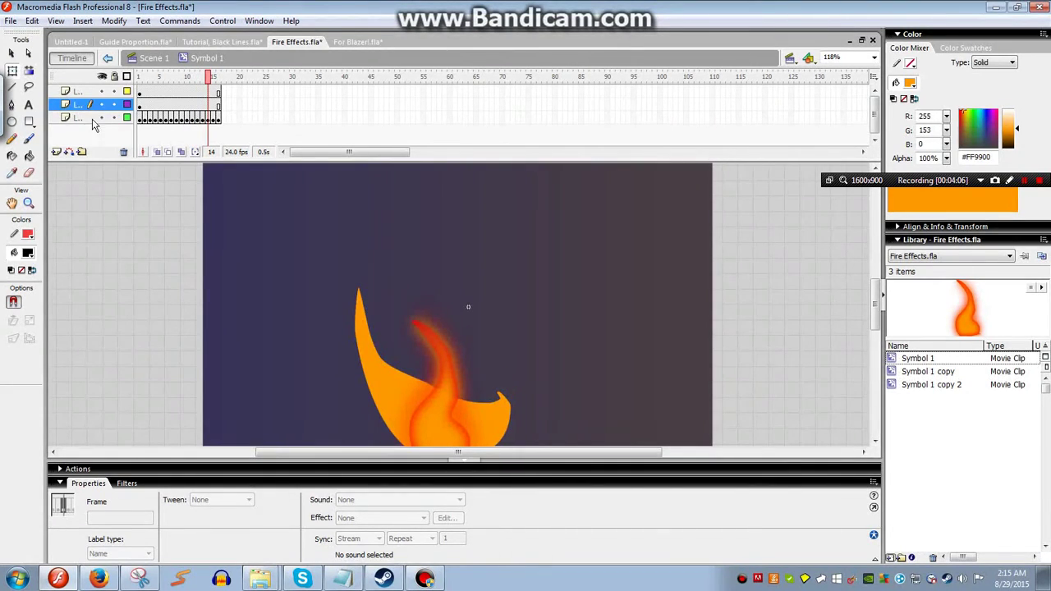
pyautogui.click(93, 119)
pyautogui.click(123, 152)
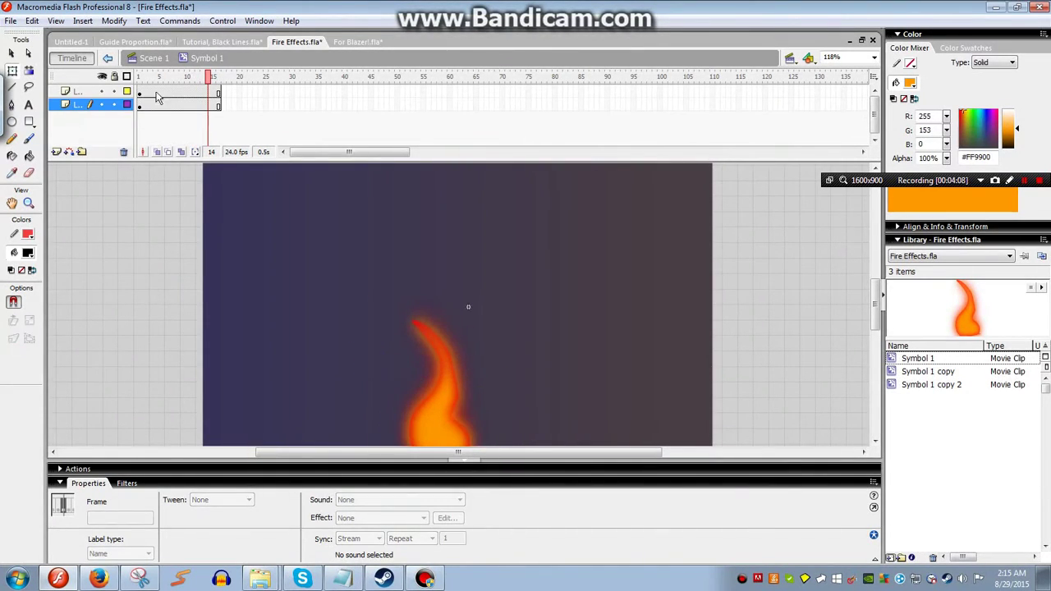
# Return to Scene 1, go to the first frame and test the movie, closing the preview when done
pyautogui.click(152, 59)
pyautogui.click(142, 92)
pyautogui.hotkey('ctrl', 'Return')
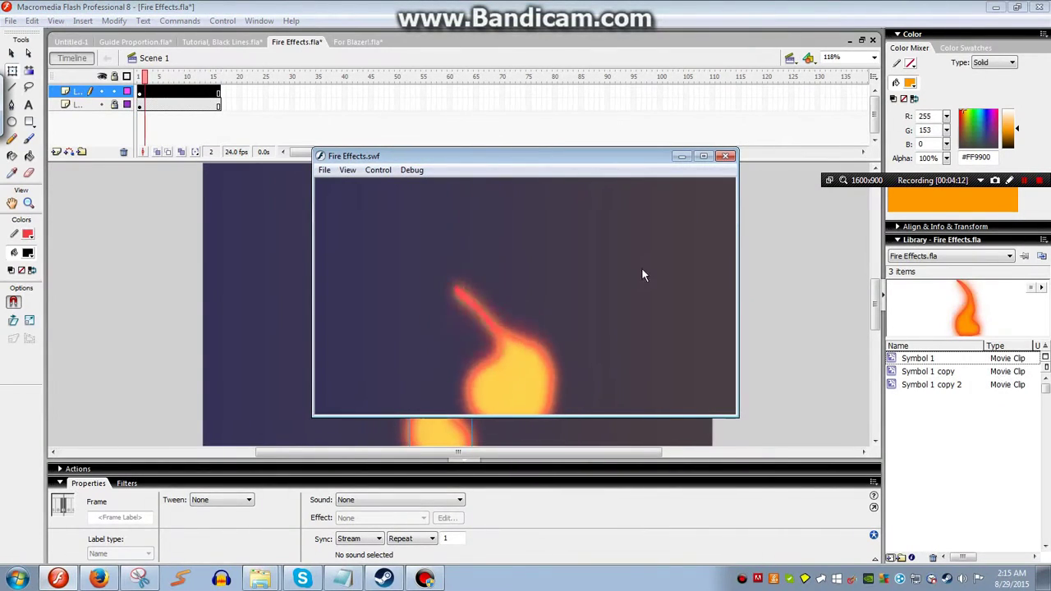
pyautogui.click(725, 156)
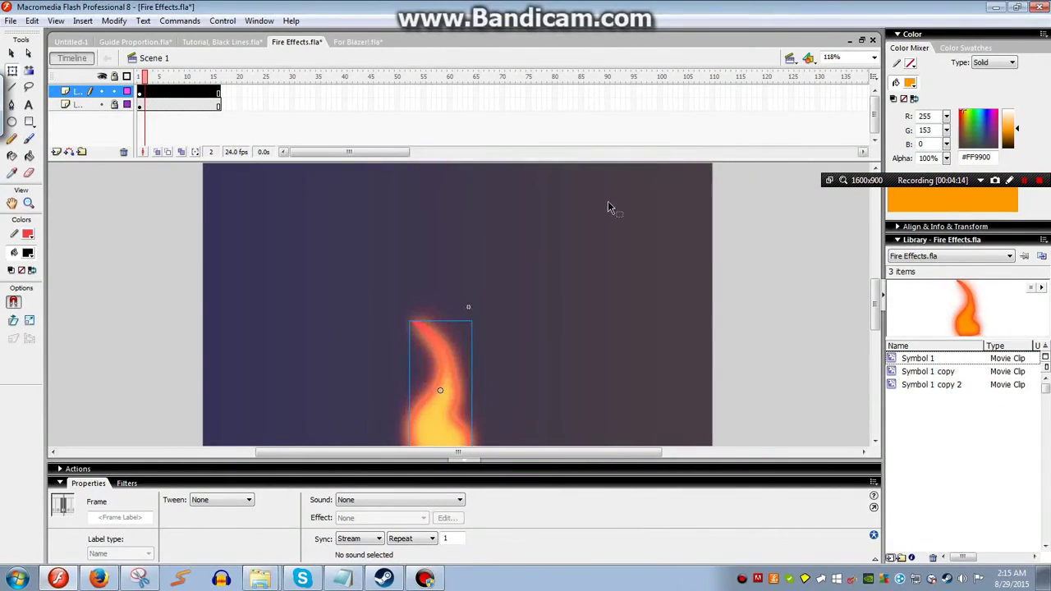
# Check the layers inside the flame symbol, go back to Scene 1 and test the movie again
pyautogui.doubleClick(485, 366)
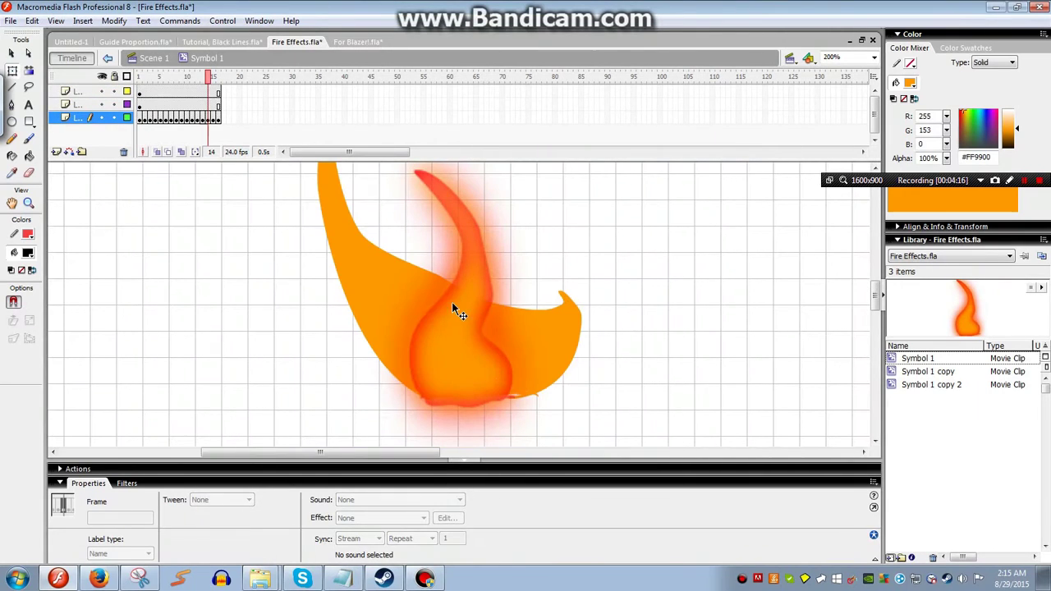
pyautogui.click(149, 59)
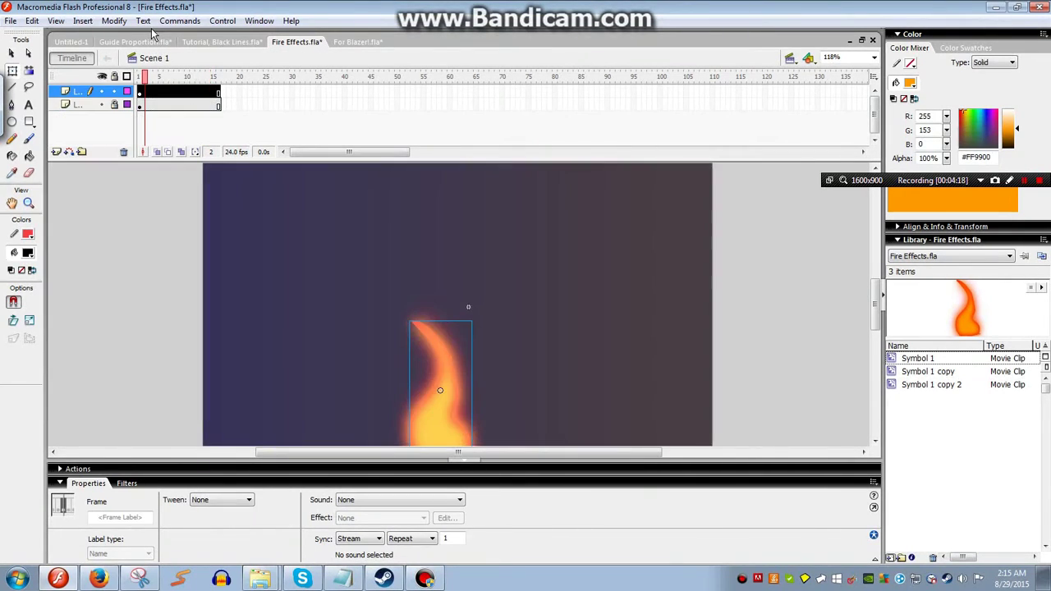
pyautogui.hotkey('ctrl', 'Return')
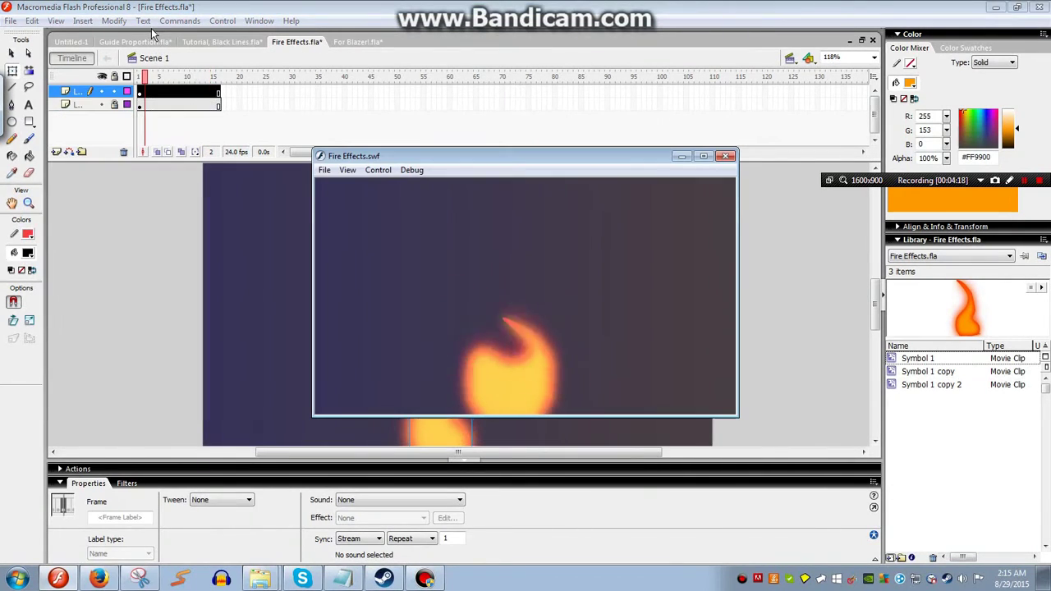
pyautogui.click(724, 157)
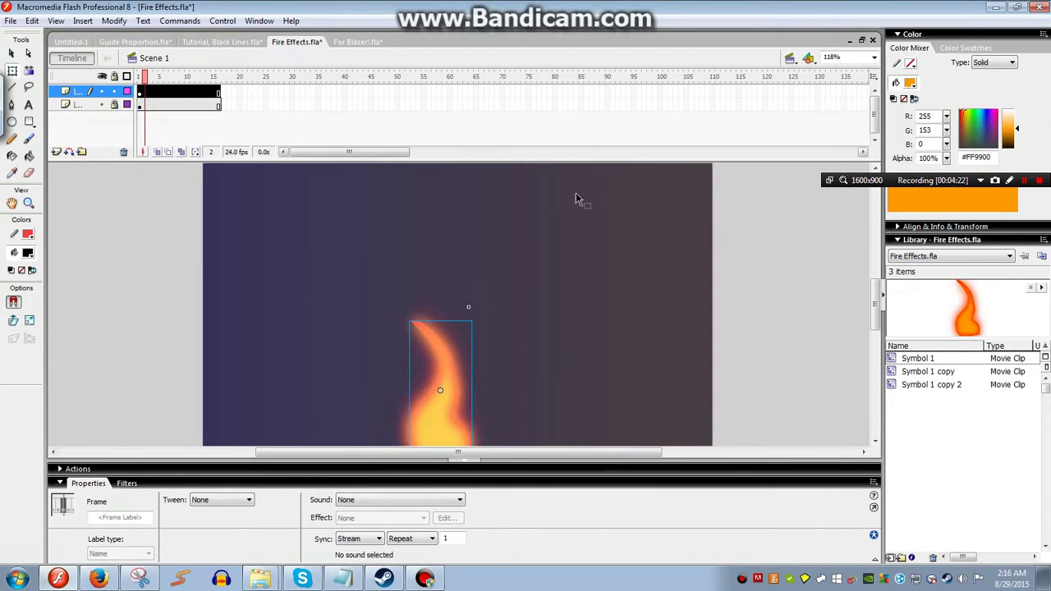
# Switch to For Blazer!.fla and play the stick figure's punch and kick animation
pyautogui.click(355, 43)
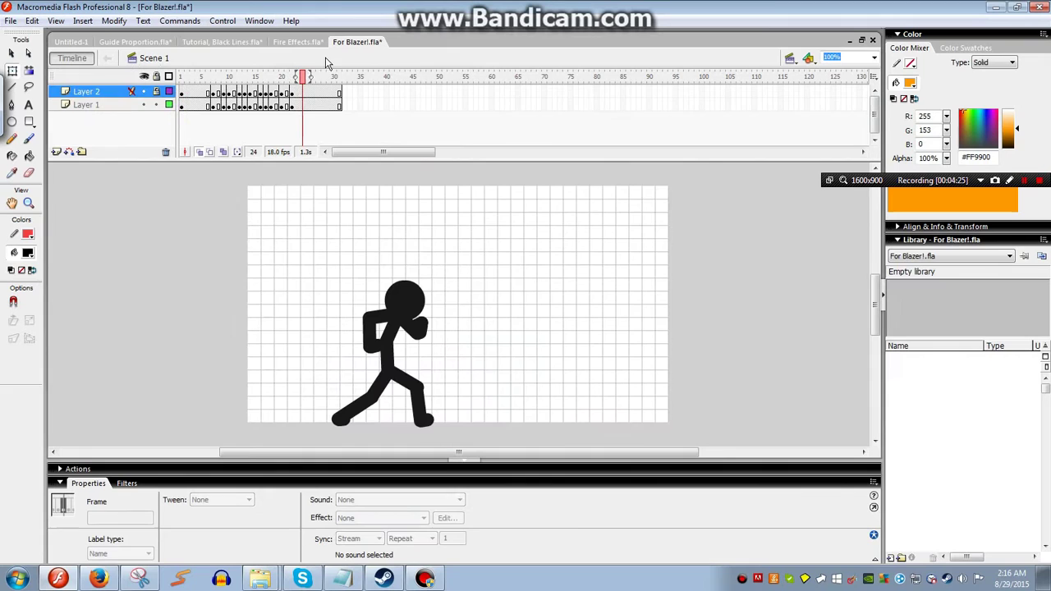
pyautogui.click(261, 236)
pyautogui.click(193, 95)
pyautogui.press('Return')
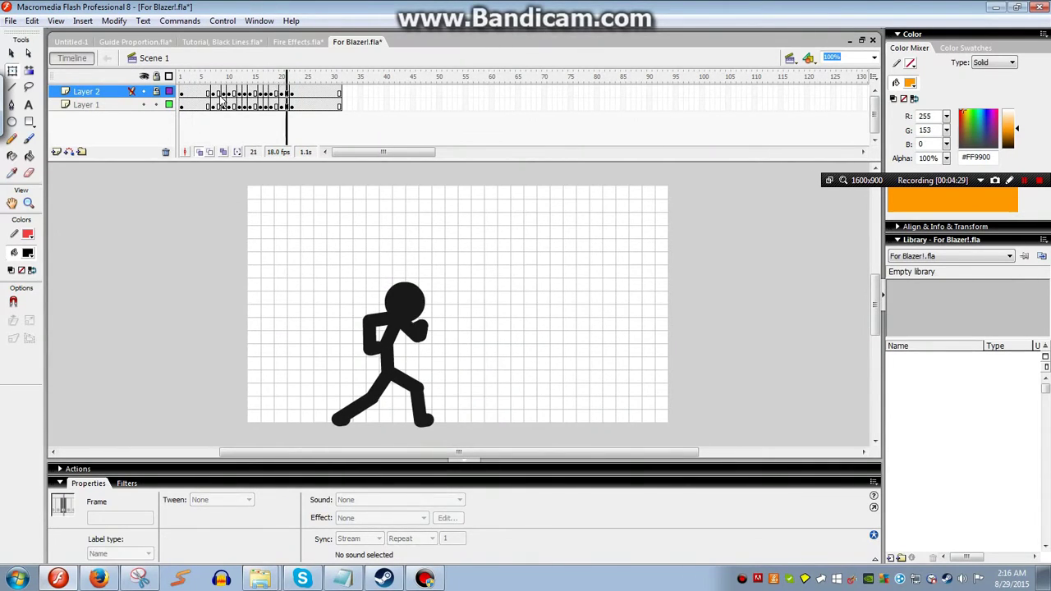
# Select Layer 1, go back to frame 1 and replay the whole stick figure animation
pyautogui.click(228, 104)
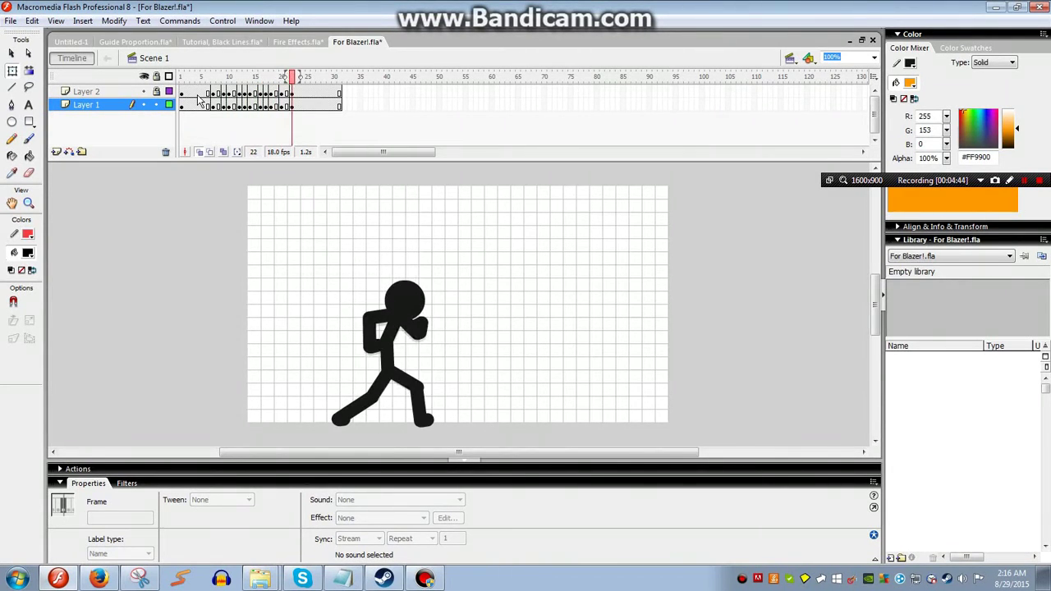
pyautogui.press('.')
pyautogui.press('.')
pyautogui.press(',')
pyautogui.press(',')
pyautogui.press(',')
pyautogui.press(',')
pyautogui.press(',')
pyautogui.press(',')
pyautogui.press(',')
pyautogui.press(',')
pyautogui.press(',')
pyautogui.press(',')
pyautogui.press(',')
pyautogui.press(',')
pyautogui.press(',')
pyautogui.press(',')
pyautogui.press(',')
pyautogui.press(',')
pyautogui.press(',')
pyautogui.press(',')
pyautogui.press(',')
pyautogui.press(',')
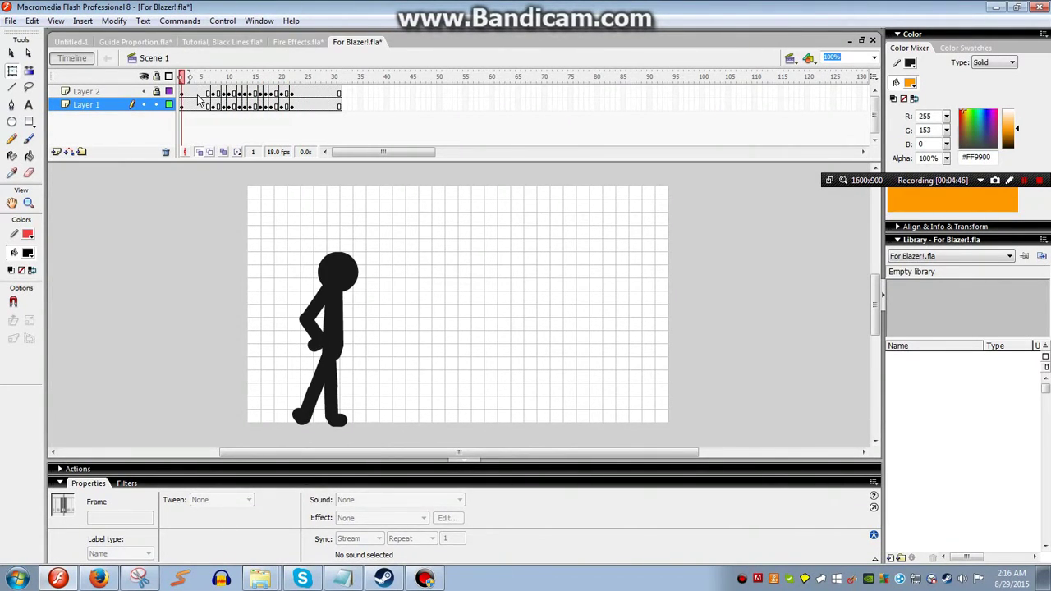
pyautogui.press('Return')
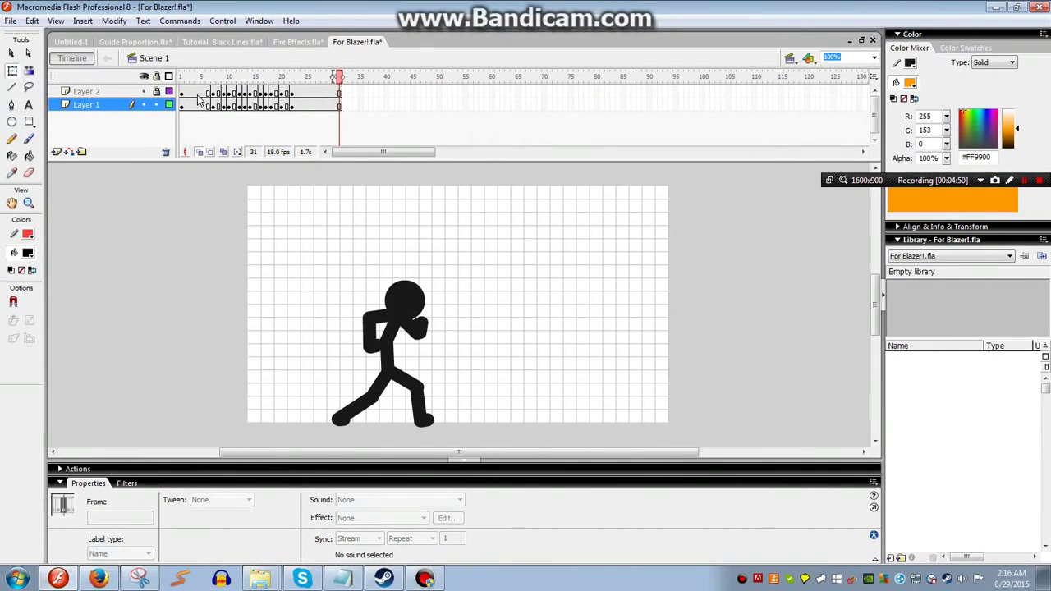
# Return to frame 1 and step frame by frame through the stick figure's punch and kick
pyautogui.press(',')
pyautogui.press(',')
pyautogui.press(',')
pyautogui.press(',')
pyautogui.press(',')
pyautogui.press(',')
pyautogui.press(',')
pyautogui.press(',')
pyautogui.press(',')
pyautogui.press(',')
pyautogui.press(',')
pyautogui.press(',')
pyautogui.press(',')
pyautogui.press(',')
pyautogui.press(',')
pyautogui.press(',')
pyautogui.press(',')
pyautogui.press(',')
pyautogui.press(',')
pyautogui.press(',')
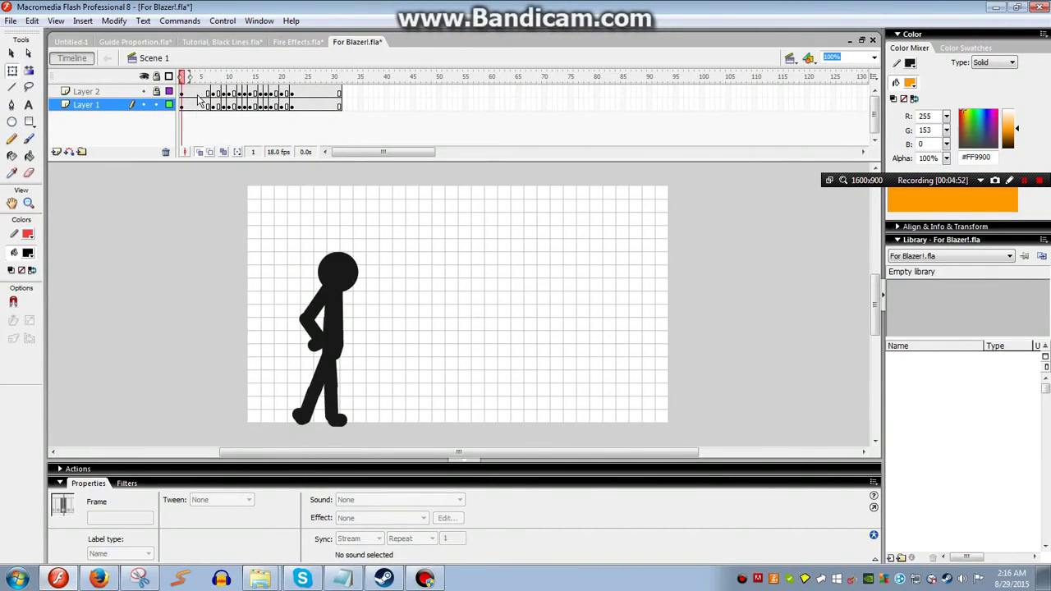
pyautogui.press('.')
pyautogui.press('.')
pyautogui.press('.')
pyautogui.press('.')
pyautogui.press('.')
pyautogui.press('.')
pyautogui.press('.')
pyautogui.press('.')
pyautogui.press('.')
pyautogui.press('.')
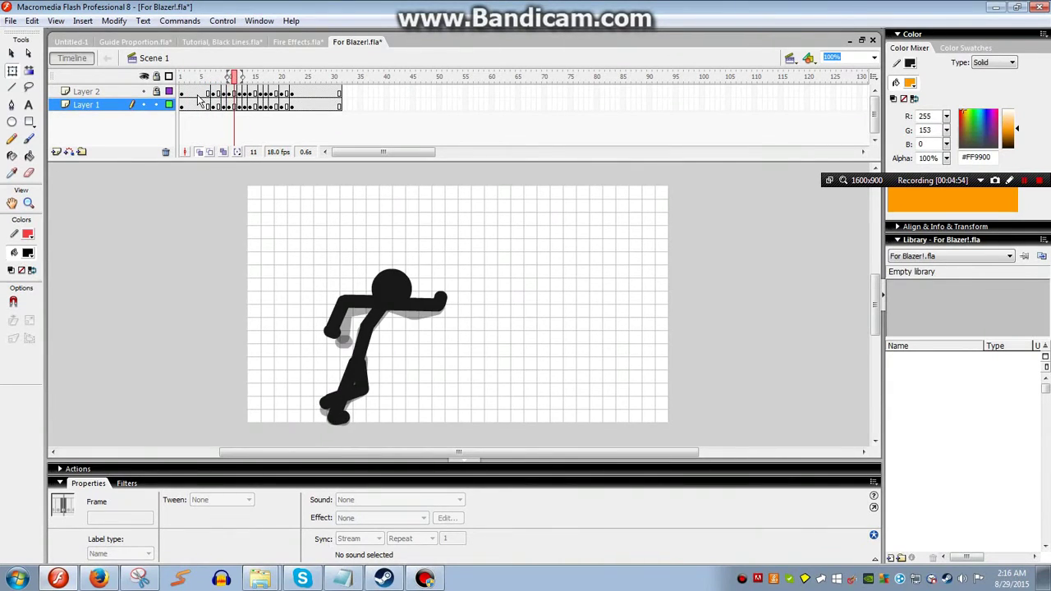
pyautogui.press('.')
pyautogui.press('.')
pyautogui.press('.')
pyautogui.press('.')
pyautogui.press('.')
pyautogui.press('.')
pyautogui.press('.')
pyautogui.press('.')
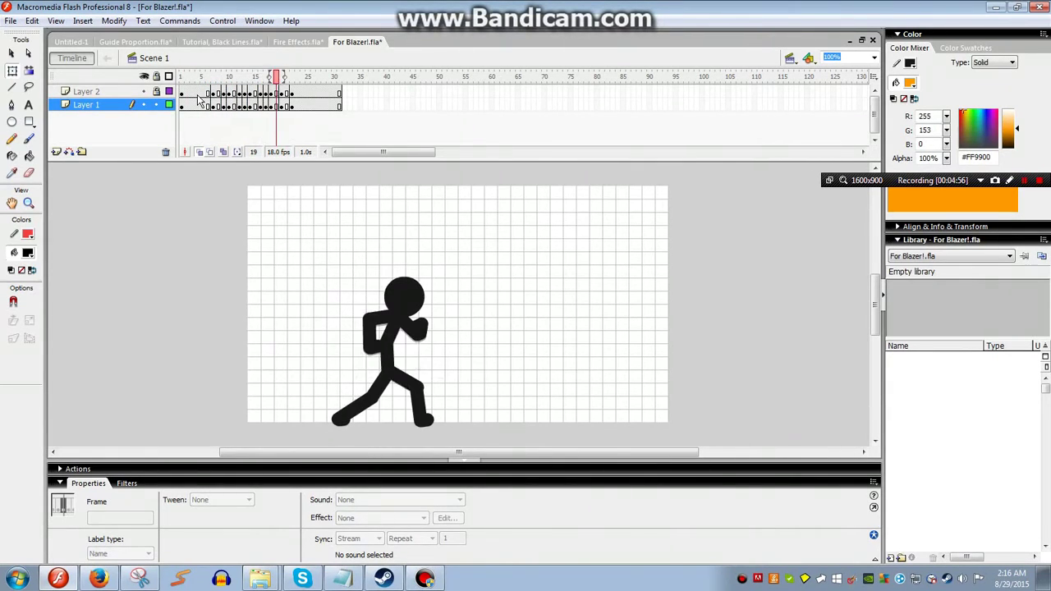
pyautogui.press('.')
pyautogui.press('.')
pyautogui.press('.')
pyautogui.press('.')
pyautogui.press('.')
pyautogui.press('.')
# Step back through the kick to the punch and compare frame 11 with the frame before it
pyautogui.press(',')
pyautogui.press(',')
pyautogui.press(',')
pyautogui.press(',')
pyautogui.press(',')
pyautogui.press(',')
pyautogui.press(',')
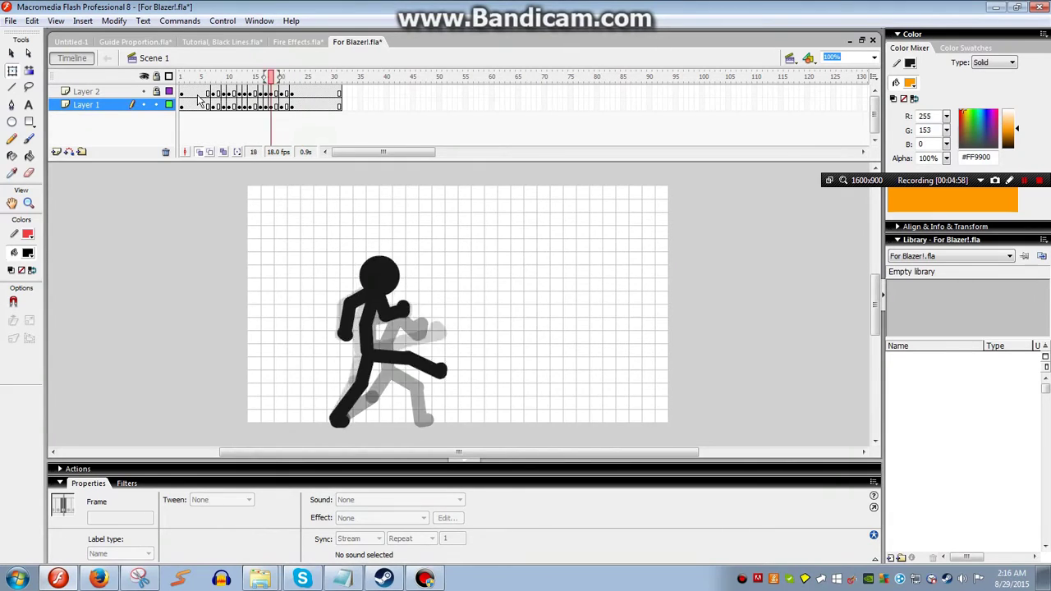
pyautogui.press(',')
pyautogui.press(',')
pyautogui.press(',')
pyautogui.press(',')
pyautogui.press(',')
pyautogui.press(',')
pyautogui.press(',')
pyautogui.press(',')
pyautogui.press(',')
pyautogui.press(',')
pyautogui.press(',')
pyautogui.press('.')
pyautogui.press('.')
pyautogui.press('.')
pyautogui.press('.')
pyautogui.press(',')
pyautogui.press('.')
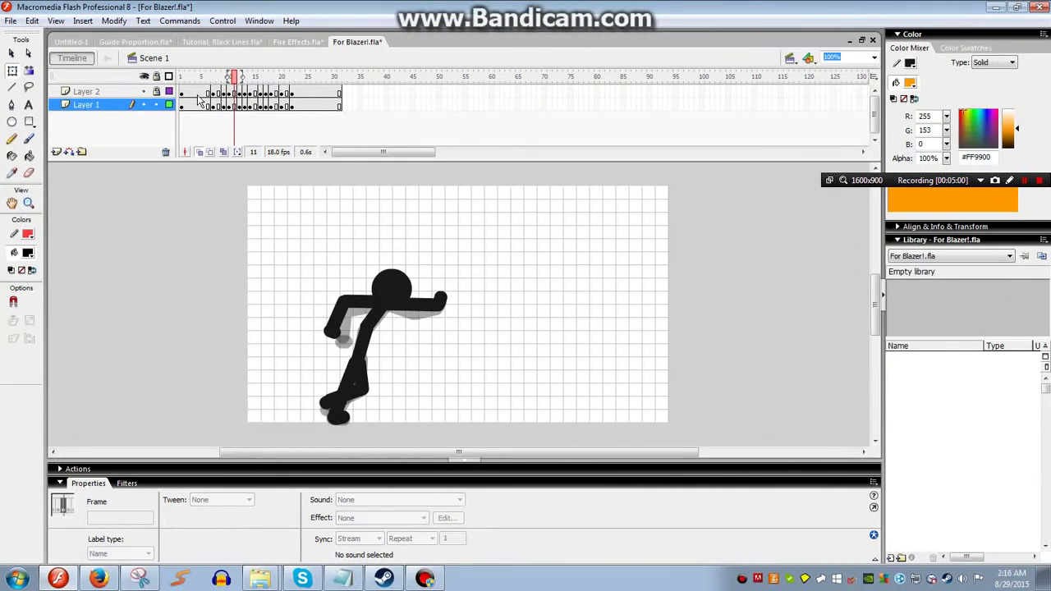
pyautogui.press(',')
pyautogui.press('.')
# Blank frame 11 on Layer 1 and brush thin lines for the arms, torso and legs over the onion-skinned figure
pyautogui.press('F7')
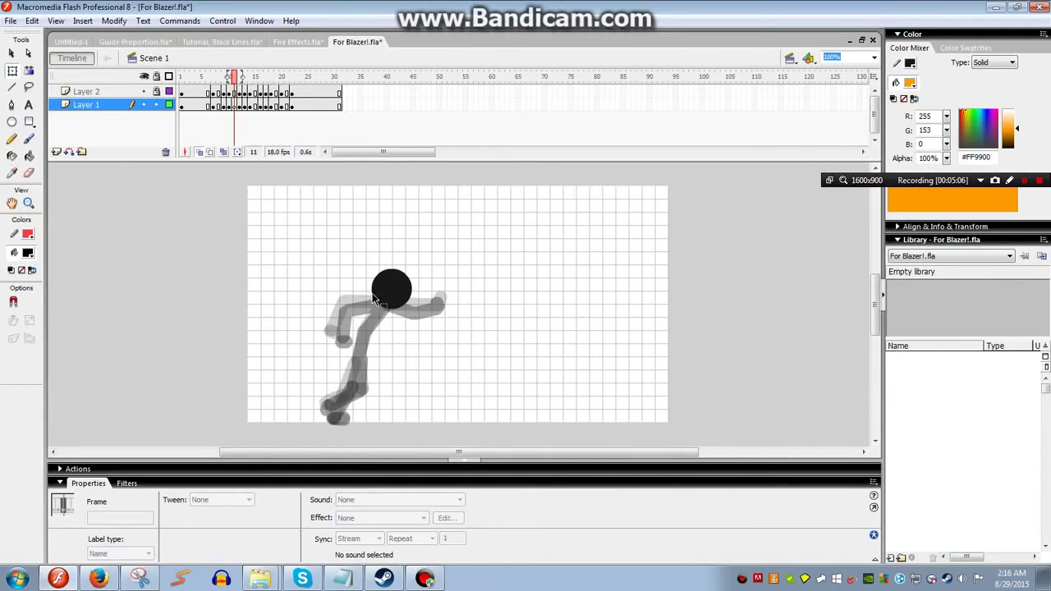
pyautogui.press('b')
pyautogui.moveTo(373, 298); pyautogui.dragTo(329, 338)
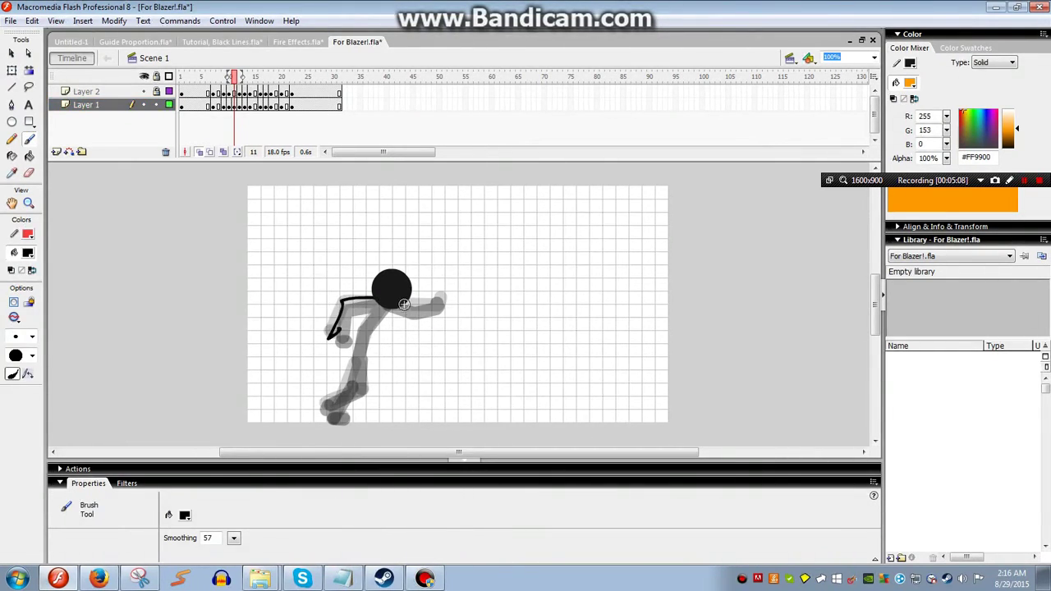
pyautogui.moveTo(418, 314); pyautogui.dragTo(451, 301)
pyautogui.moveTo(376, 301); pyautogui.dragTo(360, 366)
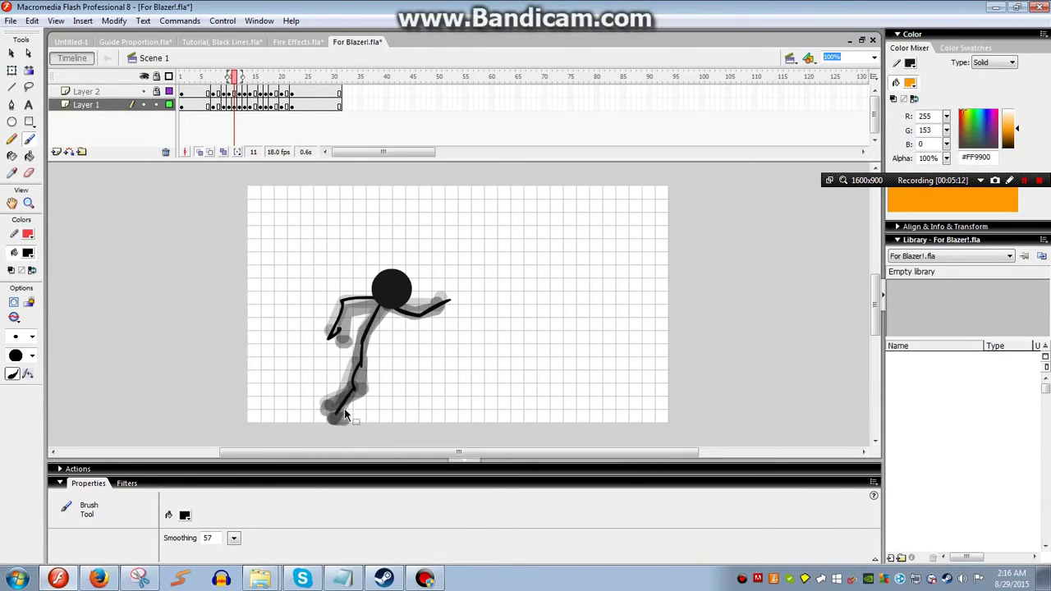
# Undo the thin brush lines and the blank keyframe on frame 11
pyautogui.hotkey('ctrl', 'z')
pyautogui.hotkey('ctrl', 'z')
pyautogui.hotkey('ctrl', 'z')
pyautogui.hotkey('ctrl', 'z')
pyautogui.hotkey('ctrl', 'z')
pyautogui.hotkey('ctrl', 'z')
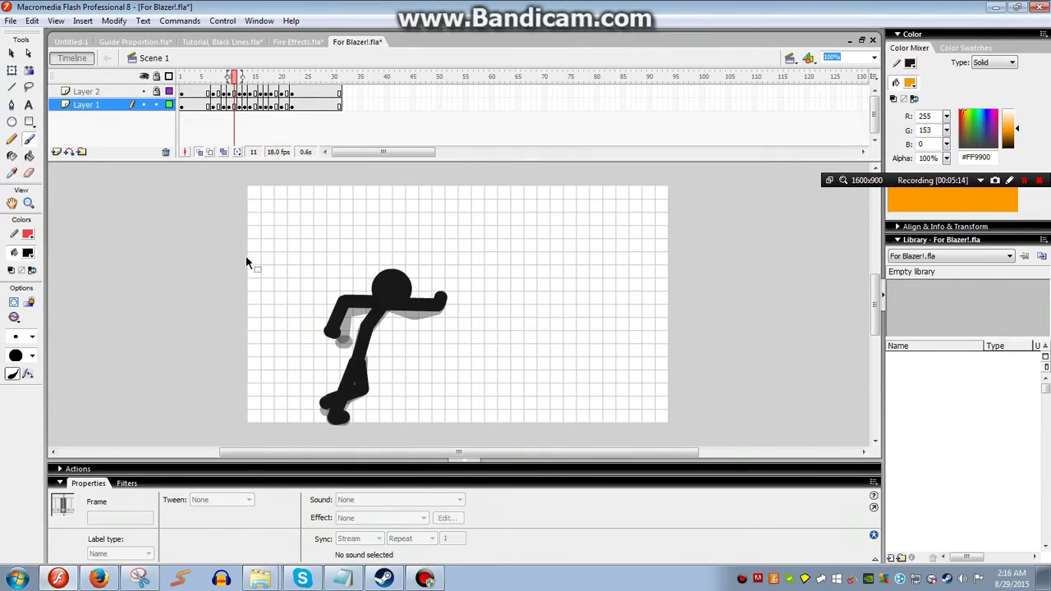
# Play the stick figure animation to its end, test it as a movie and close the preview
pyautogui.press('Return')
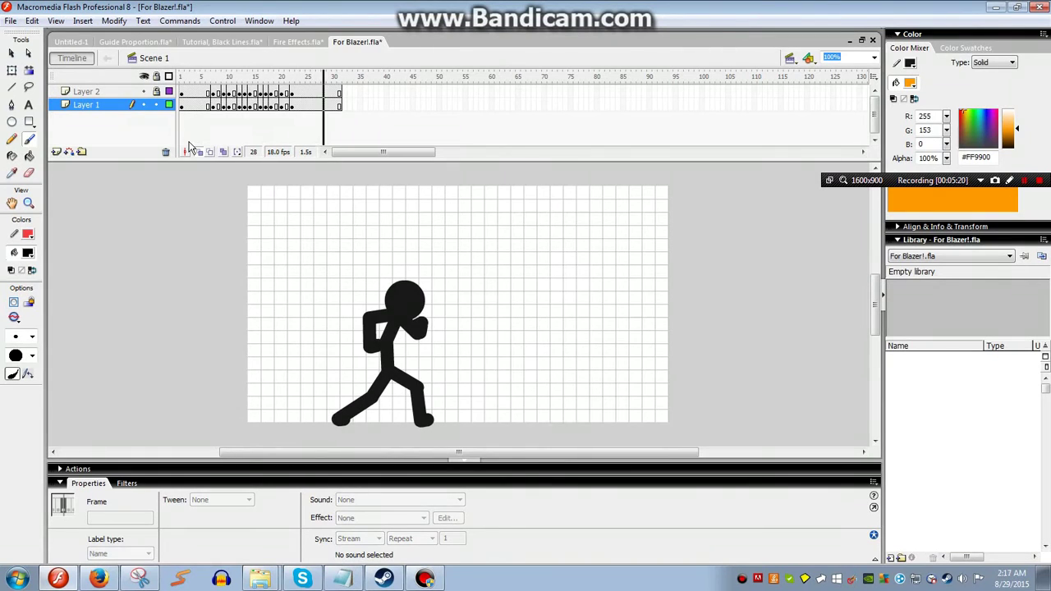
pyautogui.hotkey('ctrl', 'Return')
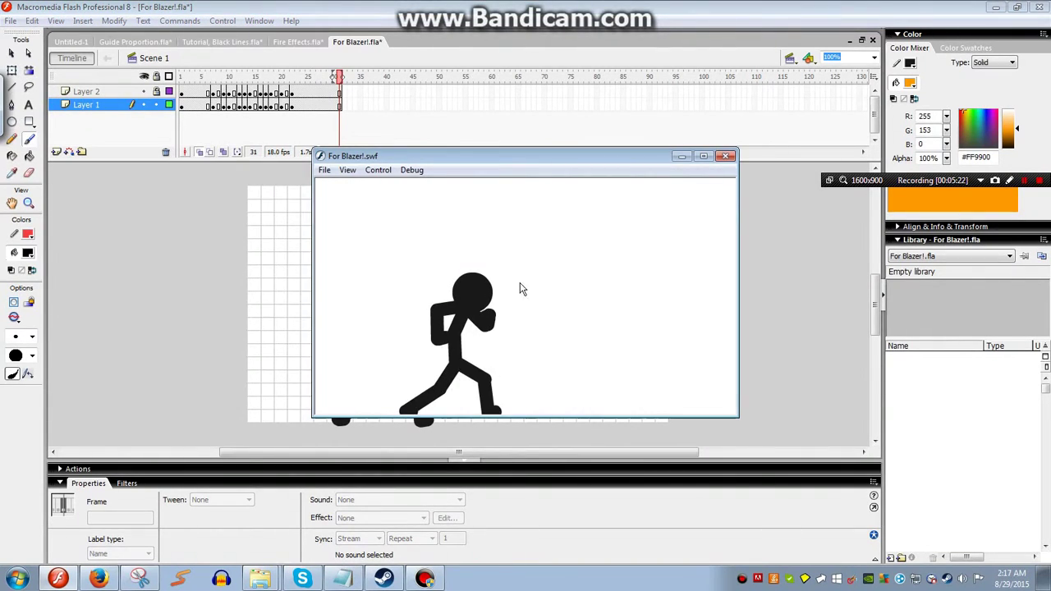
pyautogui.click(725, 156)
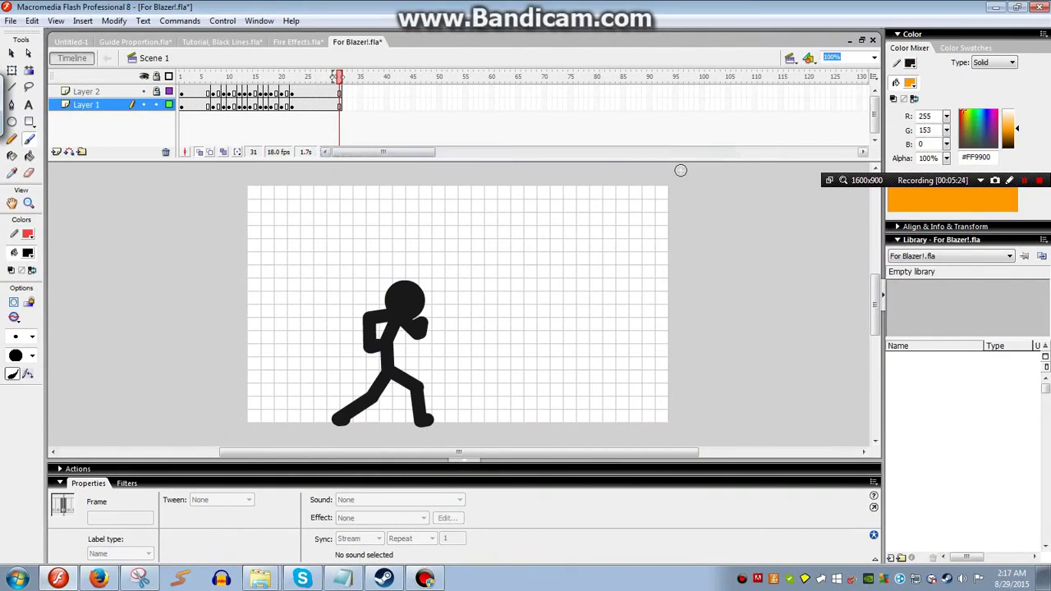
# Hide the grid in the Untitled-1 document and add the static text "TheKitsuneGamer" near the top of the stage
pyautogui.click(71, 42)
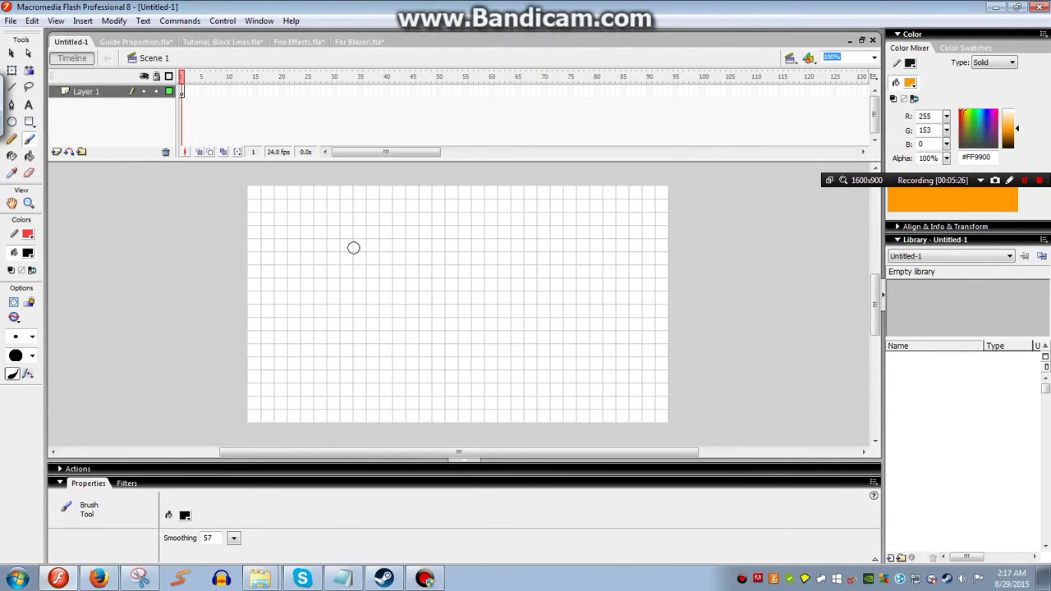
pyautogui.hotkey('ctrl', "'")
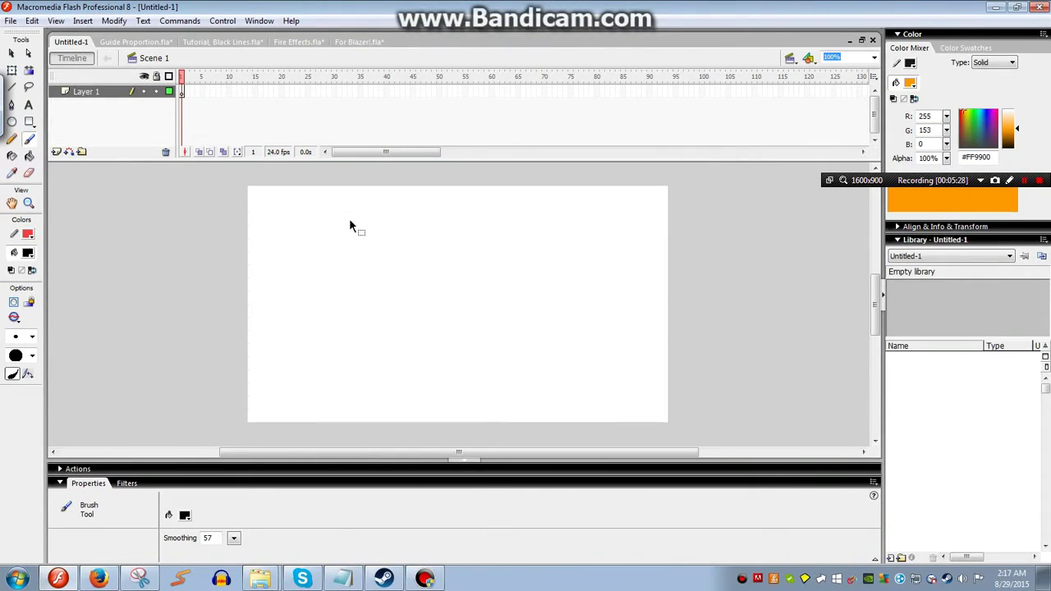
pyautogui.press('t')
pyautogui.press('y')
pyautogui.press('t')
pyautogui.moveTo(291, 220); pyautogui.dragTo(529, 250)
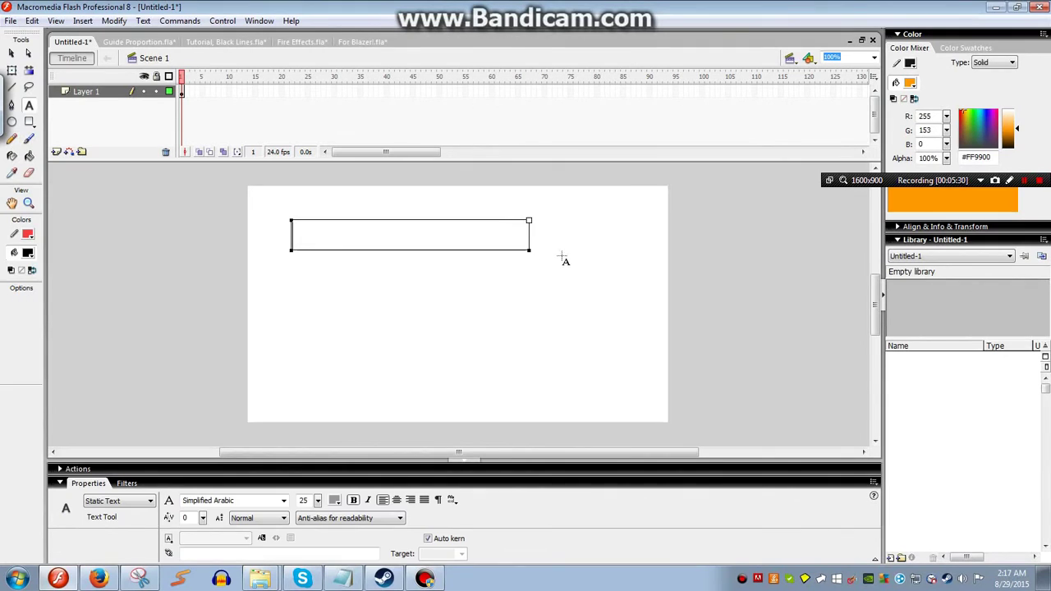
pyautogui.write('TheKits')
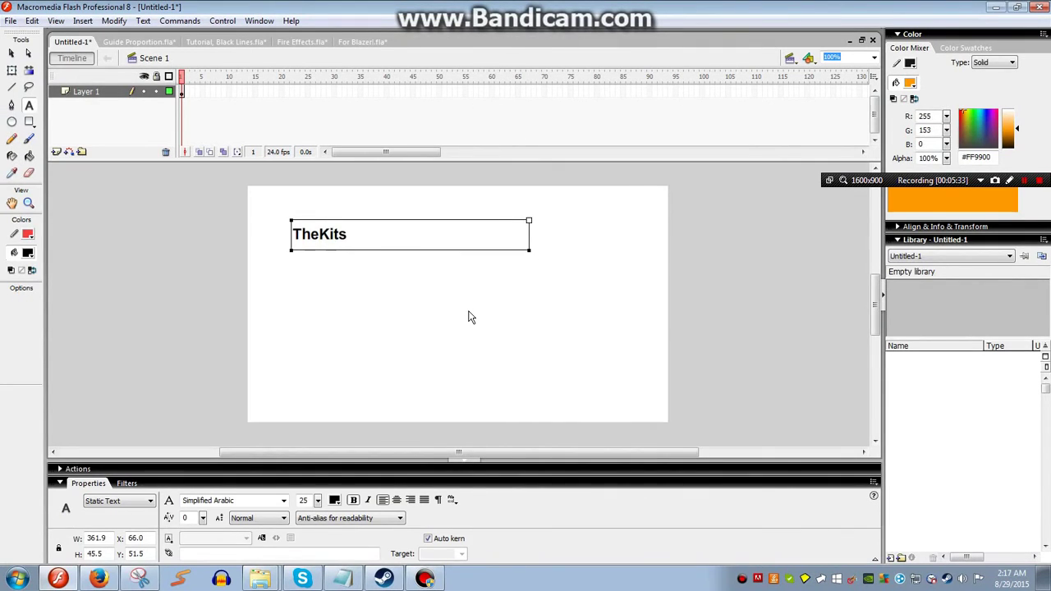
pyautogui.write('uneGamer')
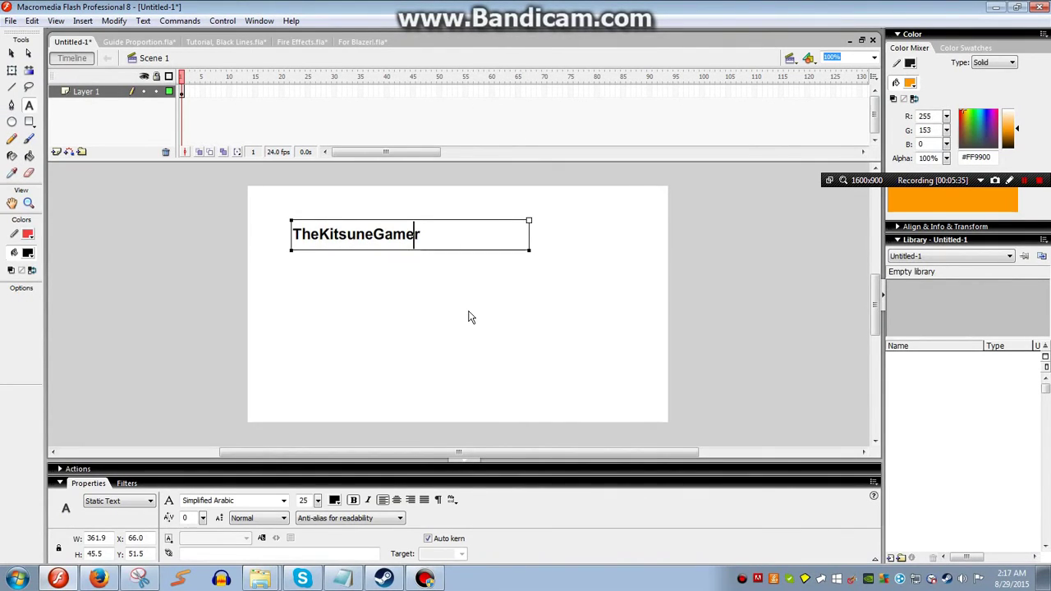
# Break the TheKitsuneGamer text apart twice to turn its letters into editable shapes, and deselect them
pyautogui.press('Left')
pyautogui.hotkey('ctrl', 'a')
pyautogui.hotkey('ctrl', 'b')
pyautogui.hotkey('ctrl', 'b')
pyautogui.keyDown('ctrl'); pyautogui.click(423, 195); pyautogui.keyUp('ctrl')
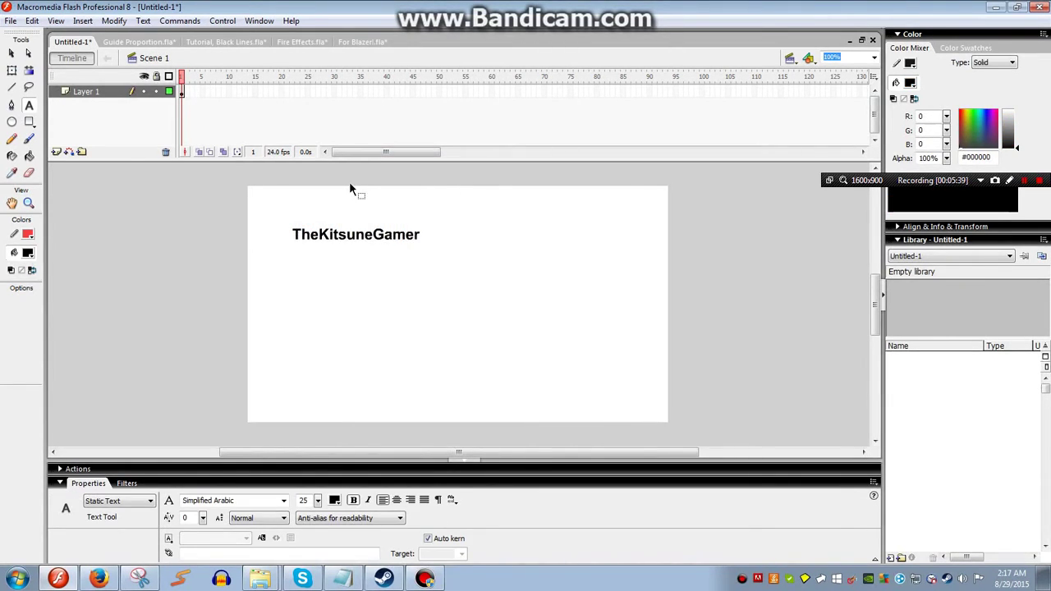
# Try out brush strokes around and below the TheKitsuneGamer lettering at 200% zoom, undoing them
pyautogui.hotkey('ctrl', '=')
pyautogui.press('space')
pyautogui.moveTo(353, 185); pyautogui.dragTo(534, 348)
pyautogui.press('b')
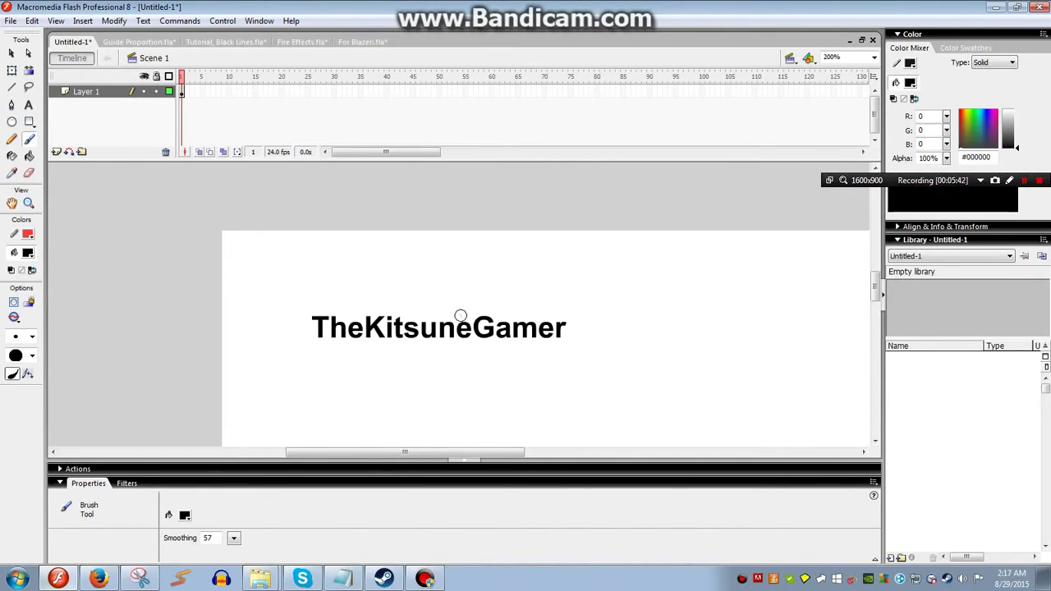
pyautogui.hotkey('ctrl', 'z')
pyautogui.moveTo(457, 308); pyautogui.dragTo(462, 319)
pyautogui.moveTo(455, 379); pyautogui.dragTo(472, 363)
pyautogui.hotkey('ctrl', 'z')
pyautogui.moveTo(460, 392); pyautogui.dragTo(437, 388)
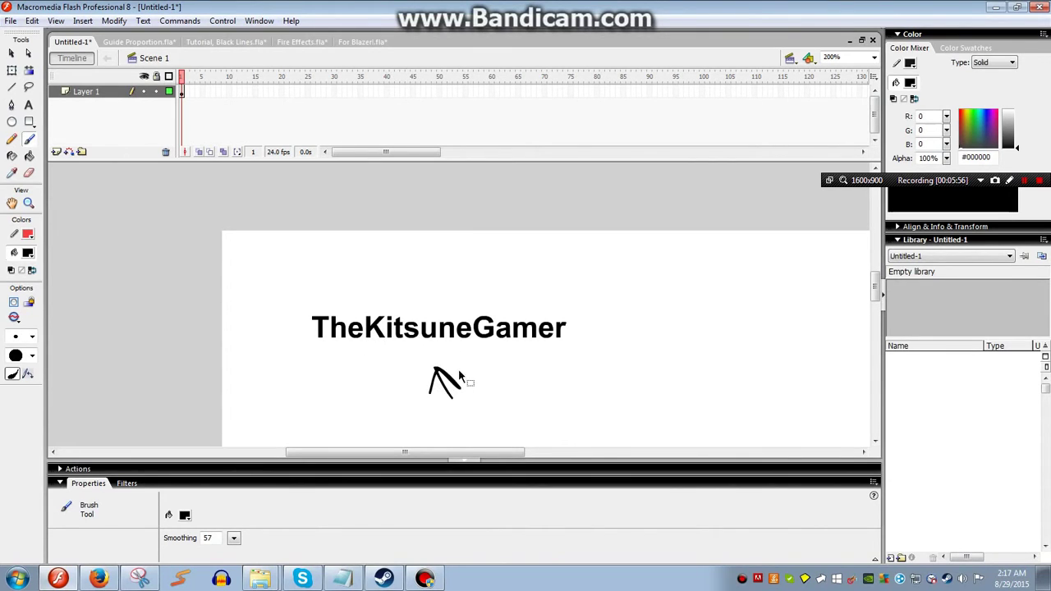
pyautogui.hotkey('ctrl', 'z')
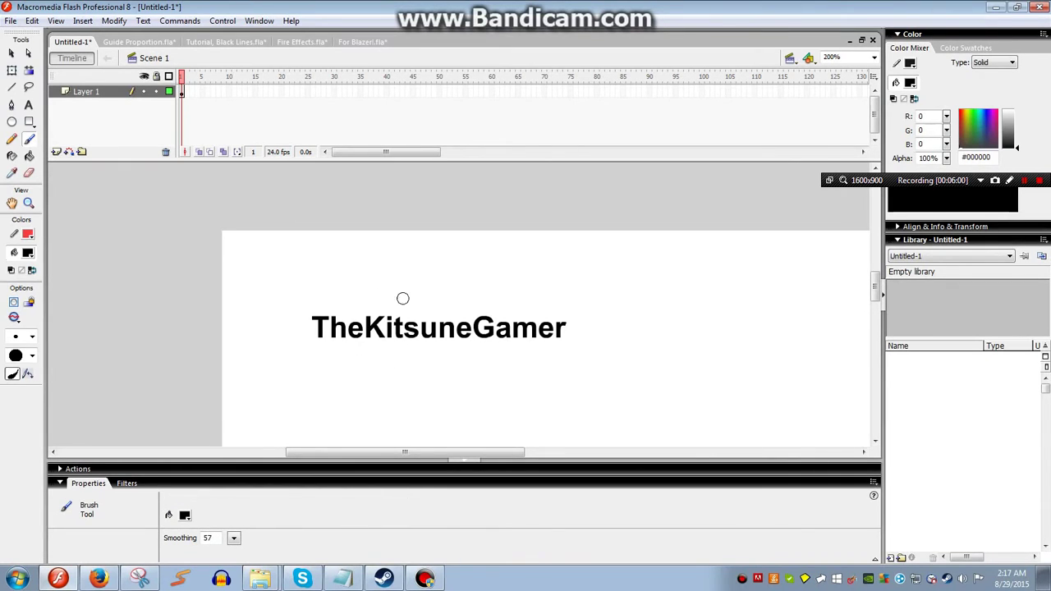
pyautogui.moveTo(408, 380)
pyautogui.mouseDown()
pyautogui.moveTo(469, 373)
pyautogui.moveTo(399, 369)
pyautogui.mouseUp()
pyautogui.hotkey('ctrl', 'z')
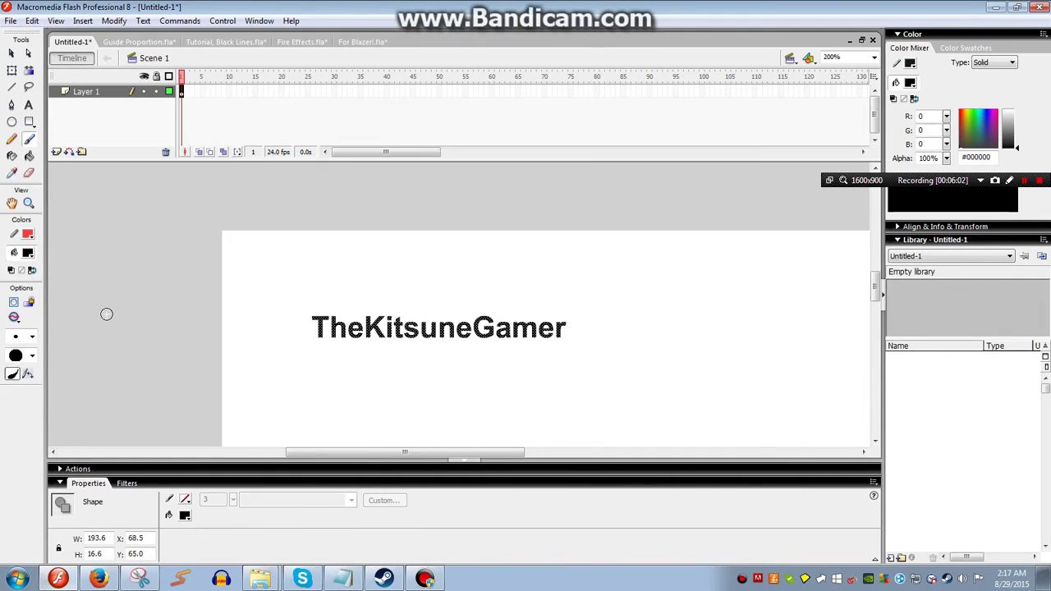
# Recolor the TheKitsuneGamer lettering with the orange fill #FF9900
pyautogui.press('q')
pyautogui.click(28, 253)
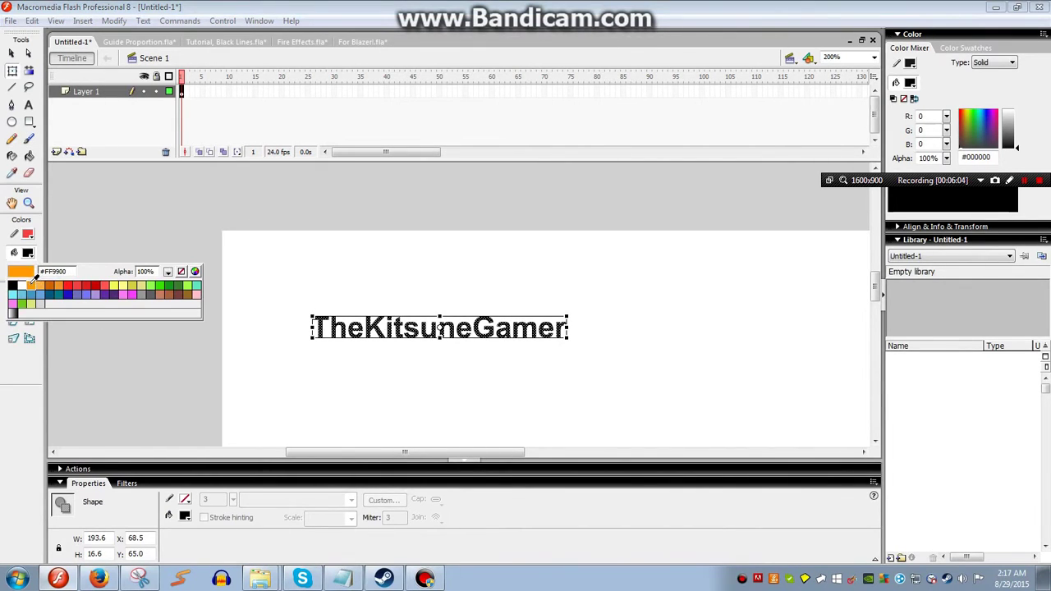
pyautogui.click(33, 281)
pyautogui.click(197, 369)
pyautogui.moveTo(261, 284); pyautogui.dragTo(671, 353)
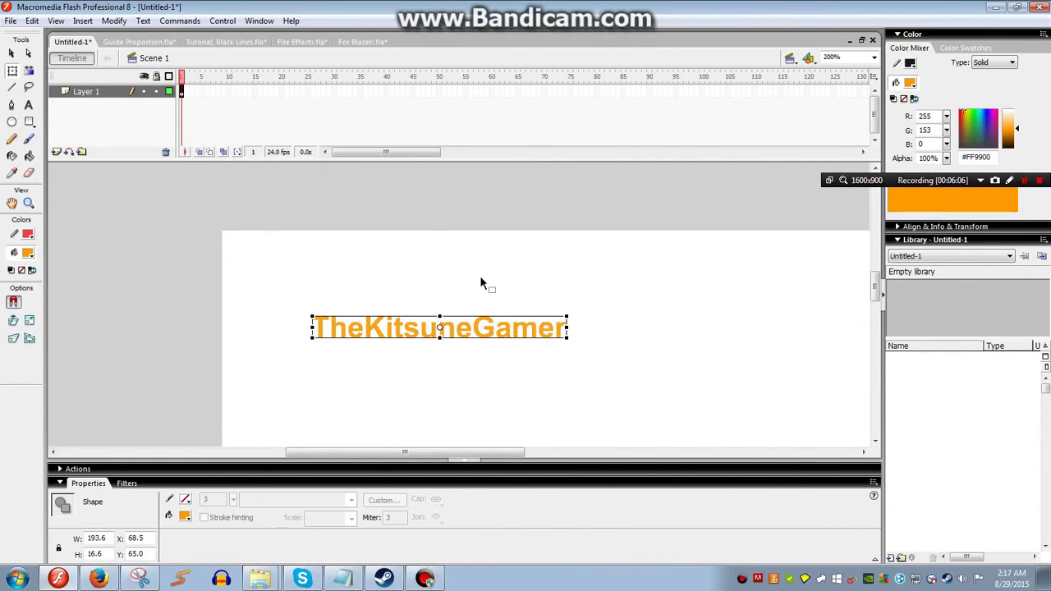
# Brush an orange fox tail outline with a jagged tip line below the lettering and fill its body orange, leaving the tip unfilled
pyautogui.hotkey('ctrl', '2')
pyautogui.moveTo(417, 230); pyautogui.dragTo(438, 265)
pyautogui.press('b')
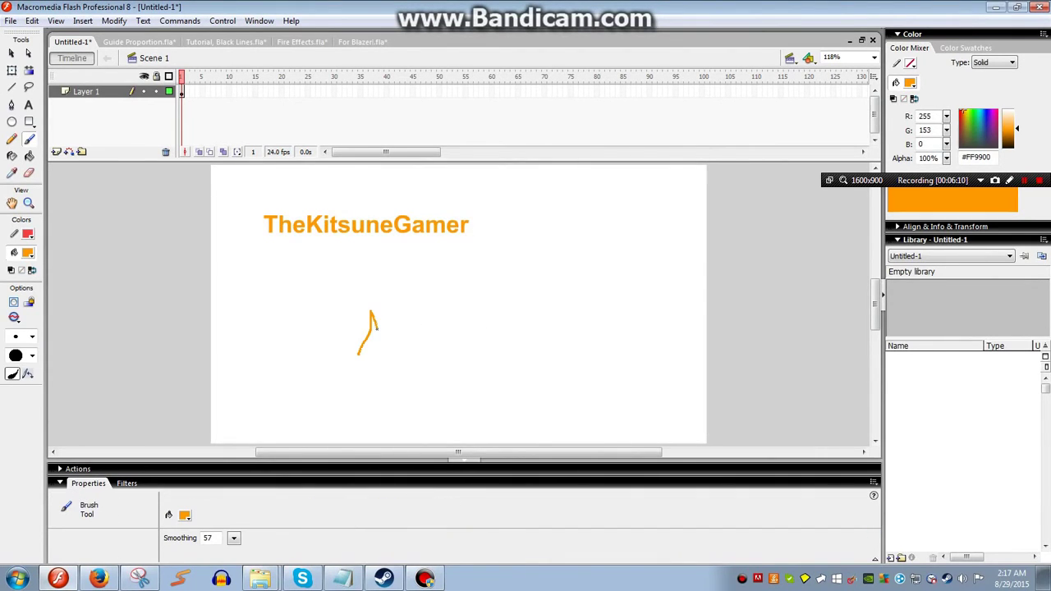
pyautogui.moveTo(378, 328)
pyautogui.mouseDown()
pyautogui.moveTo(437, 298)
pyautogui.moveTo(524, 227)
pyautogui.moveTo(520, 323)
pyautogui.moveTo(452, 359)
pyautogui.moveTo(398, 339)
pyautogui.moveTo(374, 315)
pyautogui.moveTo(379, 334)
pyautogui.moveTo(432, 300)
pyautogui.moveTo(504, 277)
pyautogui.moveTo(516, 222)
pyautogui.moveTo(551, 257)
pyautogui.moveTo(482, 349)
pyautogui.mouseUp()
pyautogui.hotkey('ctrl', 'z')
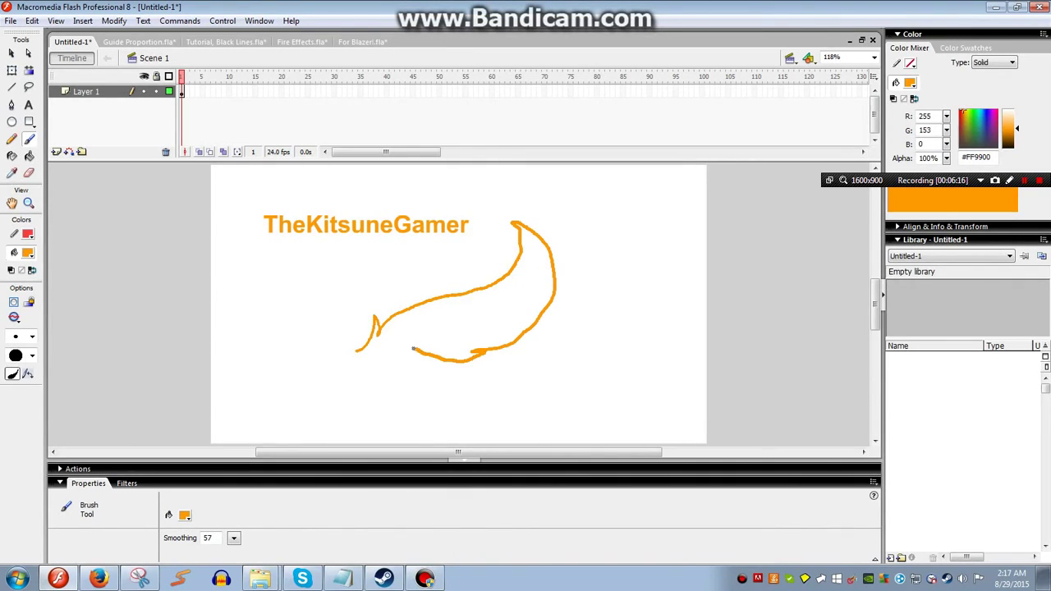
pyautogui.moveTo(356, 350); pyautogui.dragTo(358, 350)
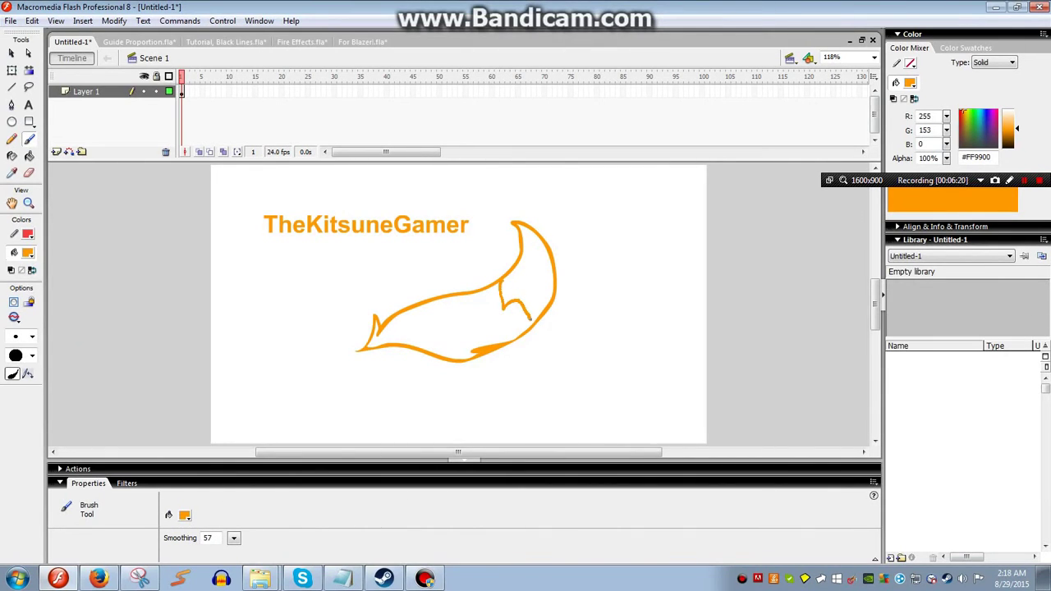
pyautogui.moveTo(530, 319); pyautogui.dragTo(528, 313)
pyautogui.hotkey('ctrl', 'z')
pyautogui.press('k')
pyautogui.click(472, 315)
# Move the fox tail to the end of the lettering and shift the lettering down to meet the tail's pointed base
pyautogui.press('q')
pyautogui.click(481, 347)
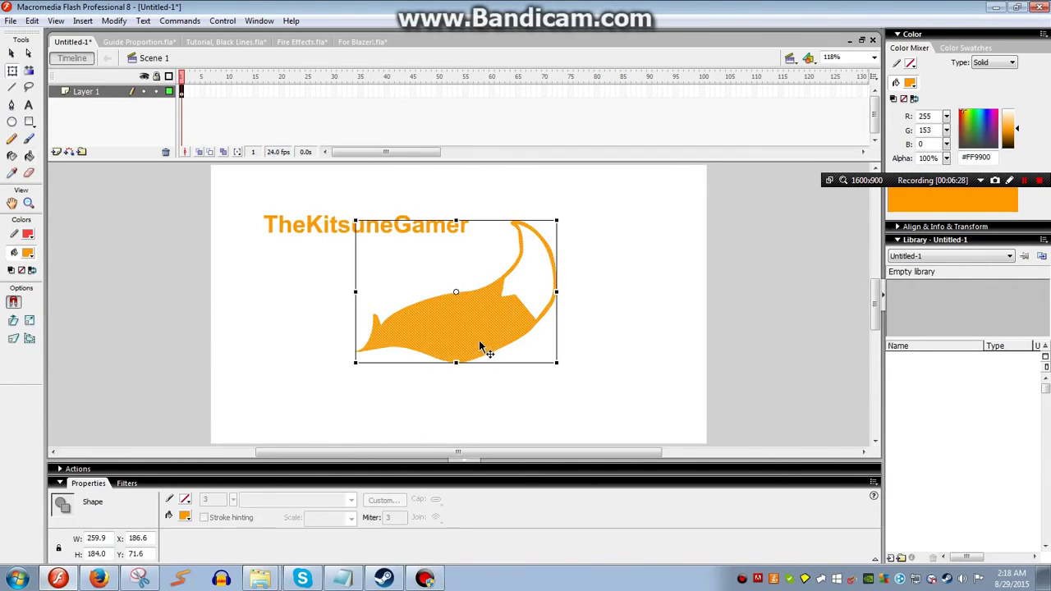
pyautogui.moveTo(481, 348); pyautogui.dragTo(608, 290)
pyautogui.moveTo(243, 189); pyautogui.dragTo(481, 275)
pyautogui.moveTo(424, 230); pyautogui.dragTo(442, 293)
pyautogui.click(427, 364)
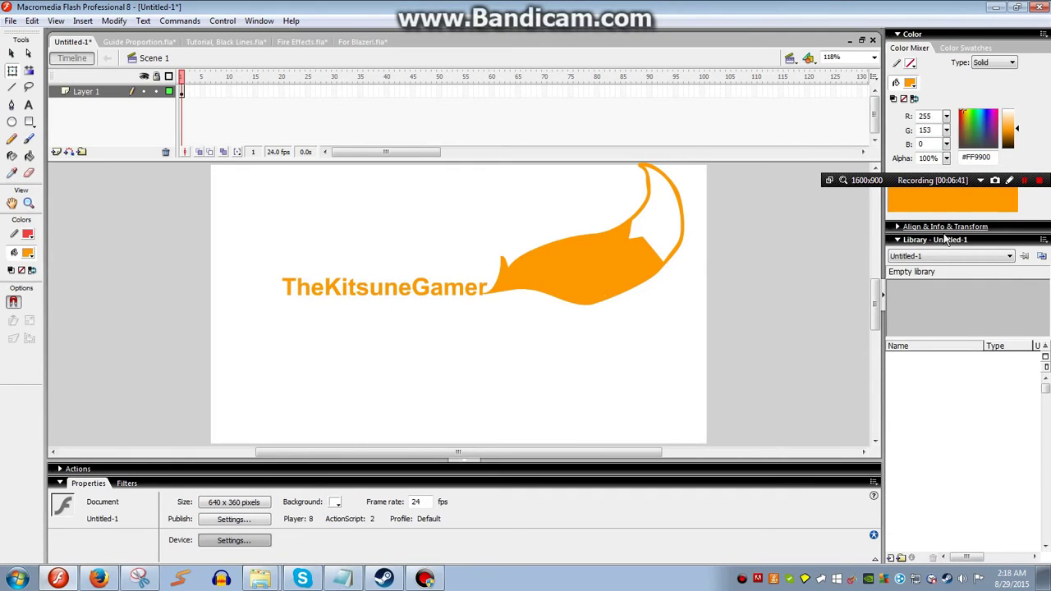
# Nudge the lettering and tail together down and left to X 83.8, Y 48.0
pyautogui.hotkey('ctrl', 'a')
pyautogui.hotkey('shift', 'Down')
pyautogui.hotkey('shift', 'Down')
pyautogui.hotkey('shift', 'Down')
pyautogui.hotkey('shift', 'Down')
pyautogui.hotkey('shift', 'Down')
pyautogui.hotkey('shift', 'Down')
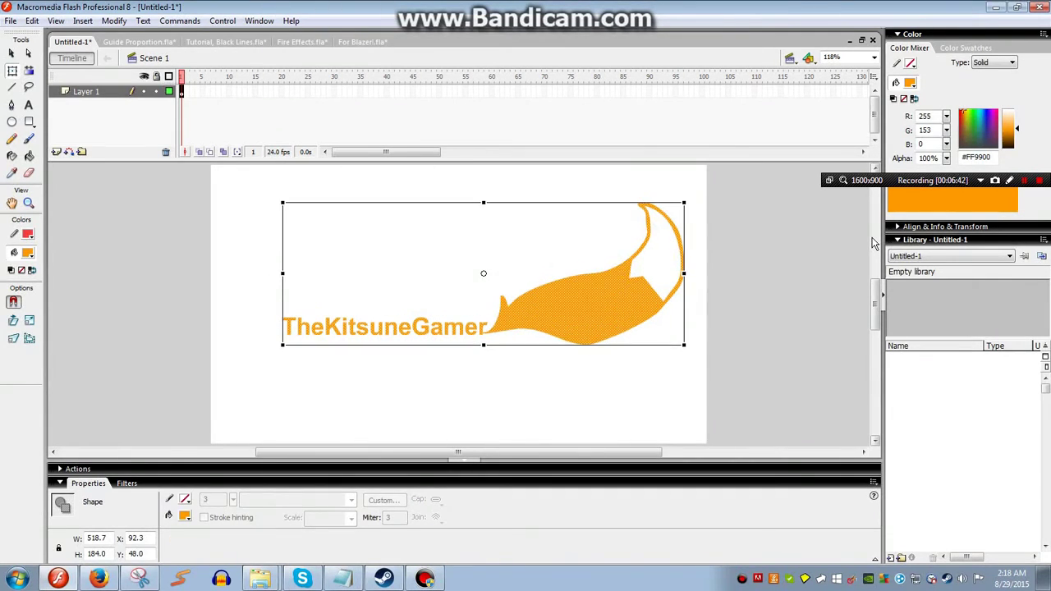
pyautogui.hotkey('shift', 'Left')
pyautogui.press('s')
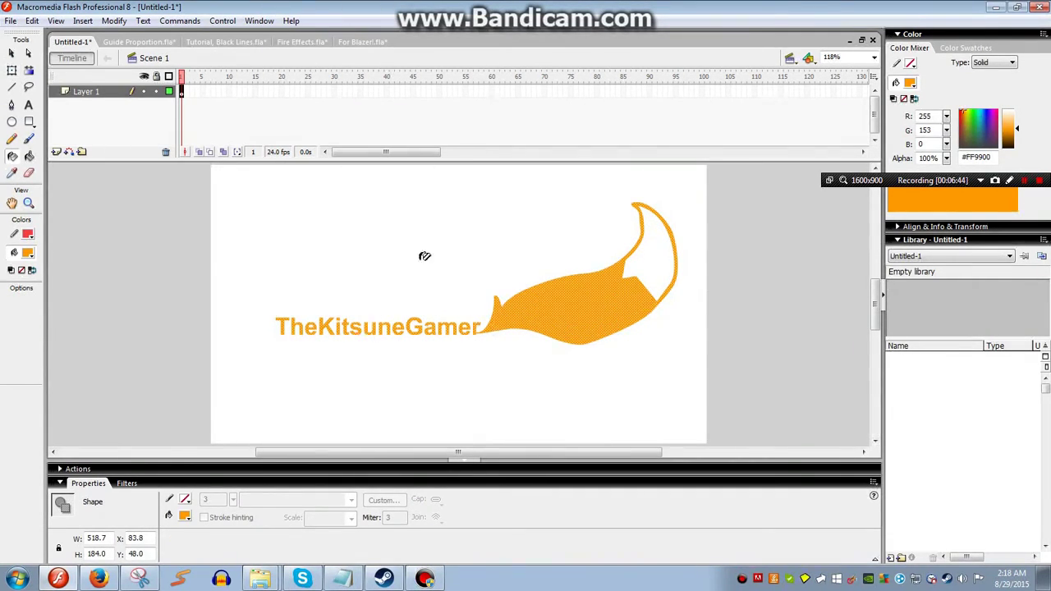
# Convert the lettering and tail into a movie clip symbol and select the new instance
pyautogui.press('F8')
pyautogui.press('Return')
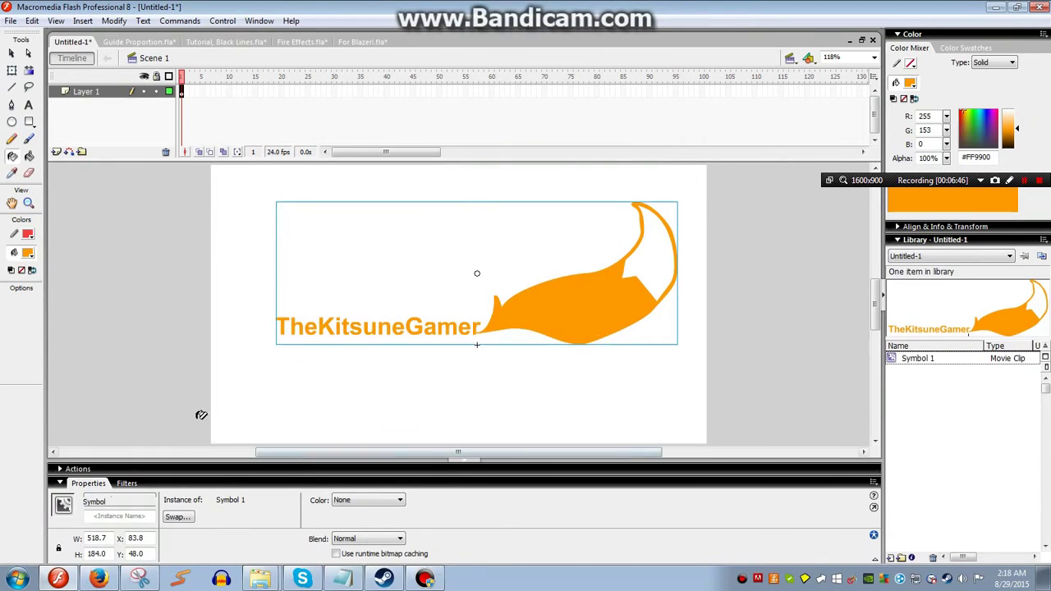
pyautogui.press('q')
pyautogui.click(269, 411)
pyautogui.click(345, 328)
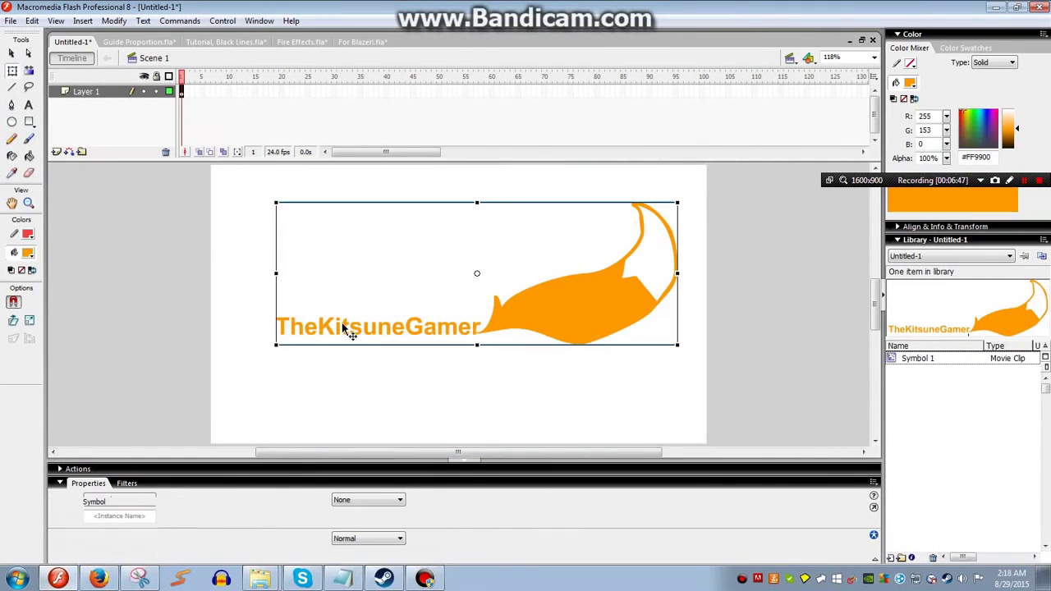
# Try a Glow filter on the logo symbol, remove it and add a Drop Shadow filter instead
pyautogui.click(126, 484)
pyautogui.click(60, 496)
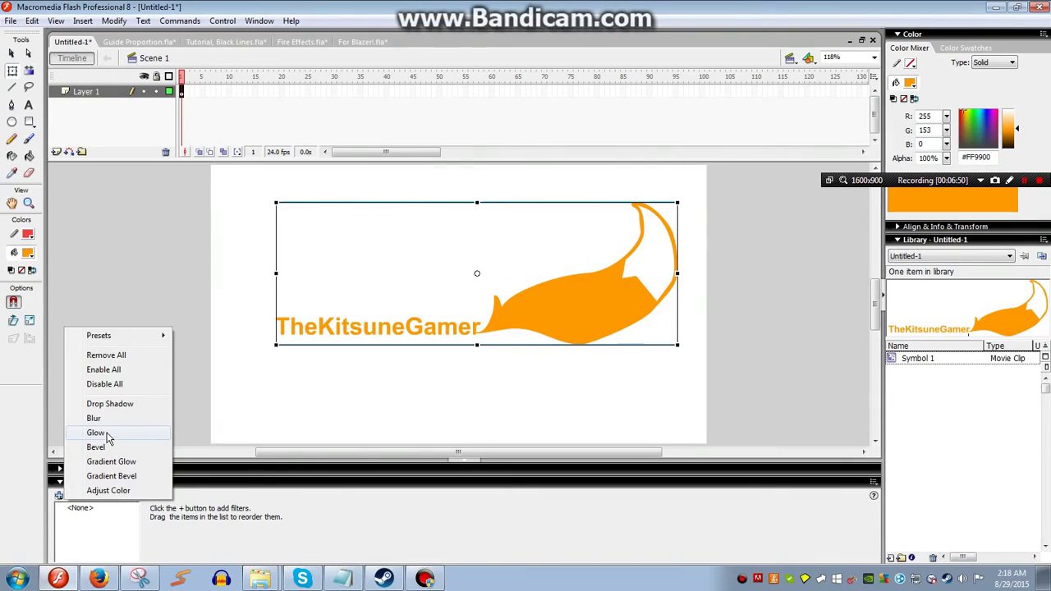
pyautogui.click(103, 433)
pyautogui.click(70, 497)
pyautogui.click(59, 496)
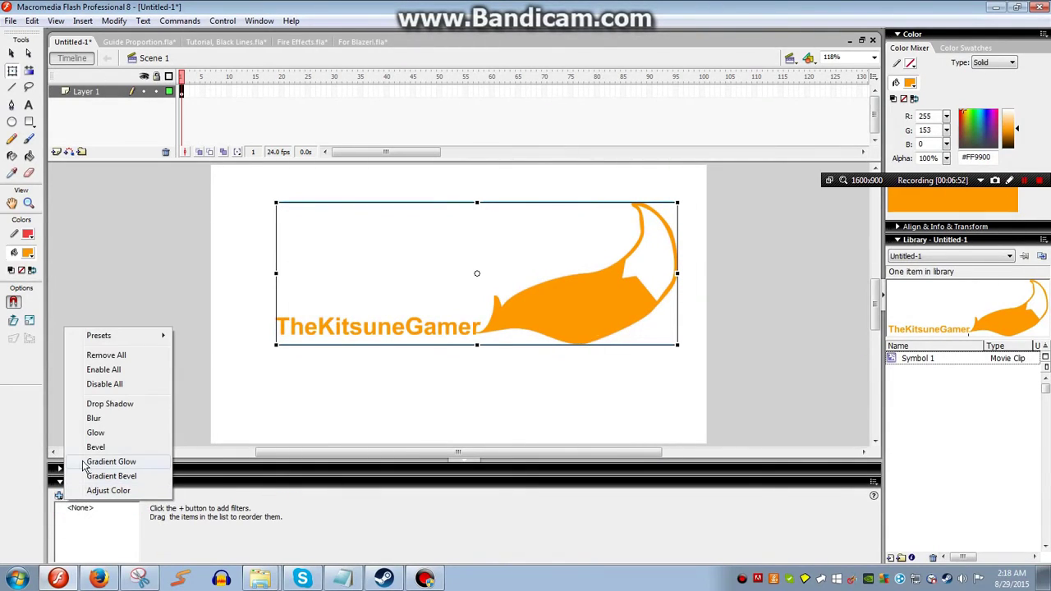
pyautogui.click(100, 404)
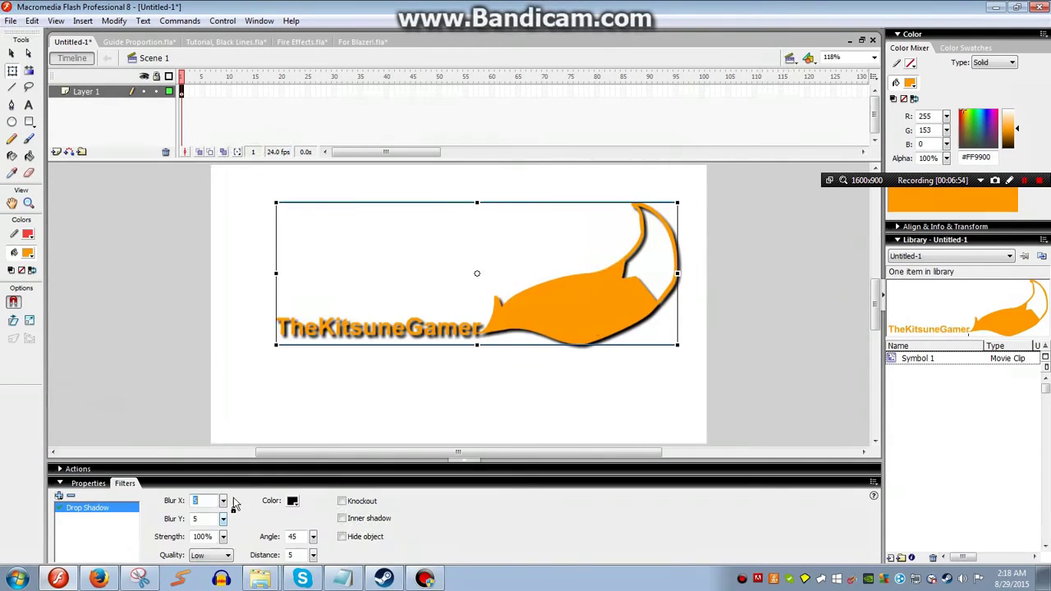
# Turn the drop shadow into a black outline with High quality, distance 0, blur 2 and strength 1000%
pyautogui.click(228, 555)
pyautogui.click(205, 576)
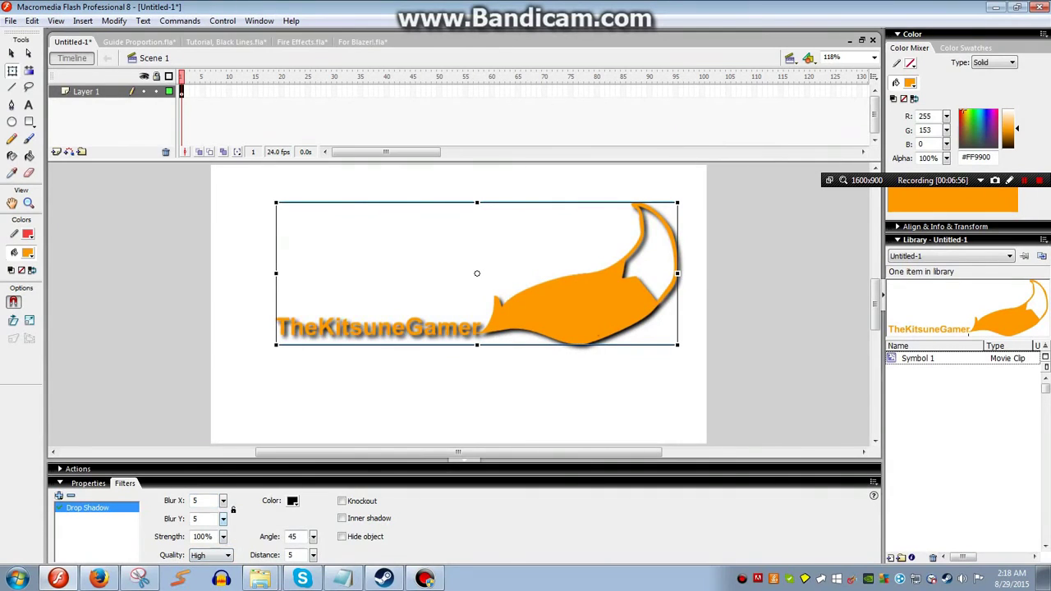
pyautogui.moveTo(297, 555); pyautogui.dragTo(222, 522)
pyautogui.write('0')
pyautogui.press('Return')
pyautogui.moveTo(222, 519)
pyautogui.mouseDown()
pyautogui.moveTo(222, 535)
pyautogui.moveTo(226, 501)
pyautogui.mouseUp()
pyautogui.click(233, 511)
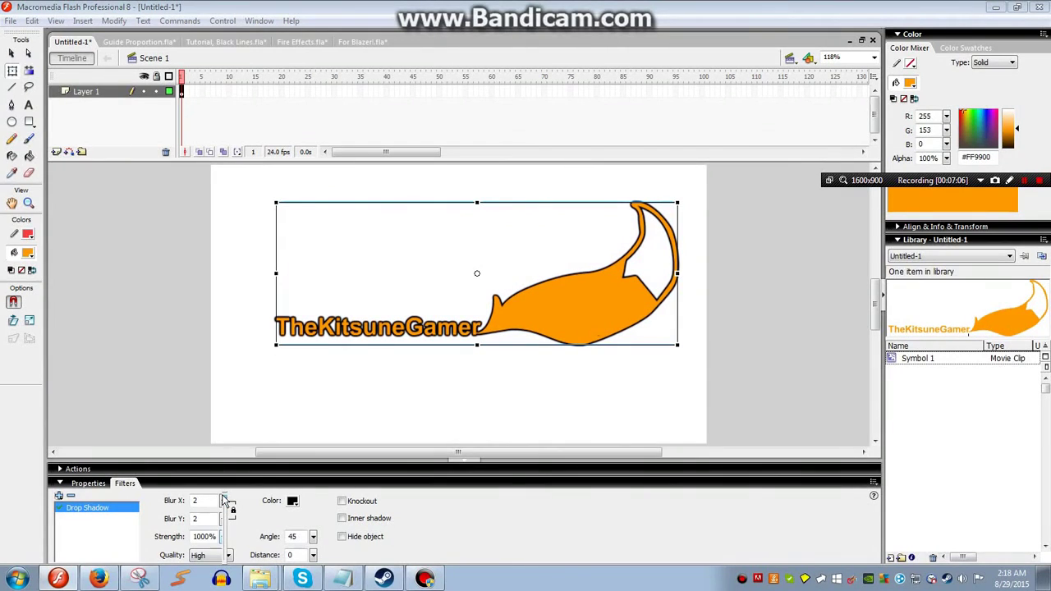
pyautogui.click(246, 375)
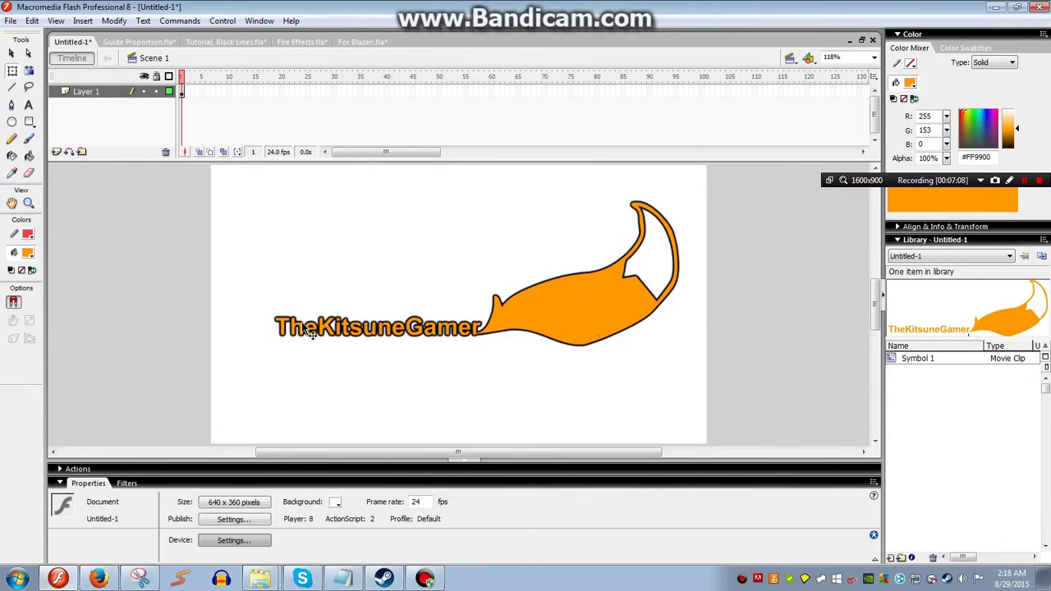
# Test the outlined logo as a movie, close the preview and delete the logo from the stage
pyautogui.hotkey('ctrl', 'Return')
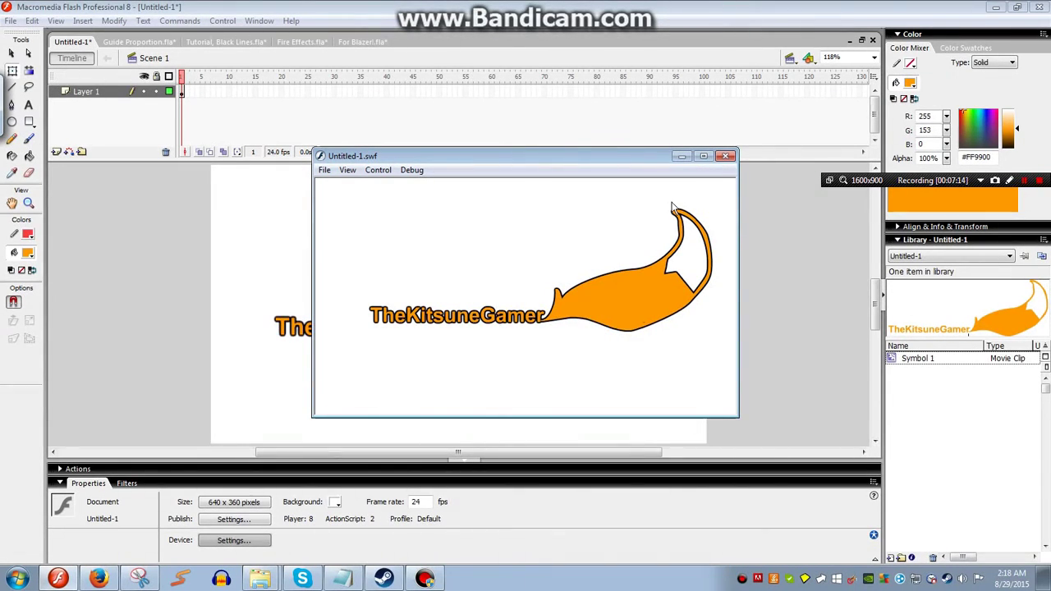
pyautogui.click(725, 156)
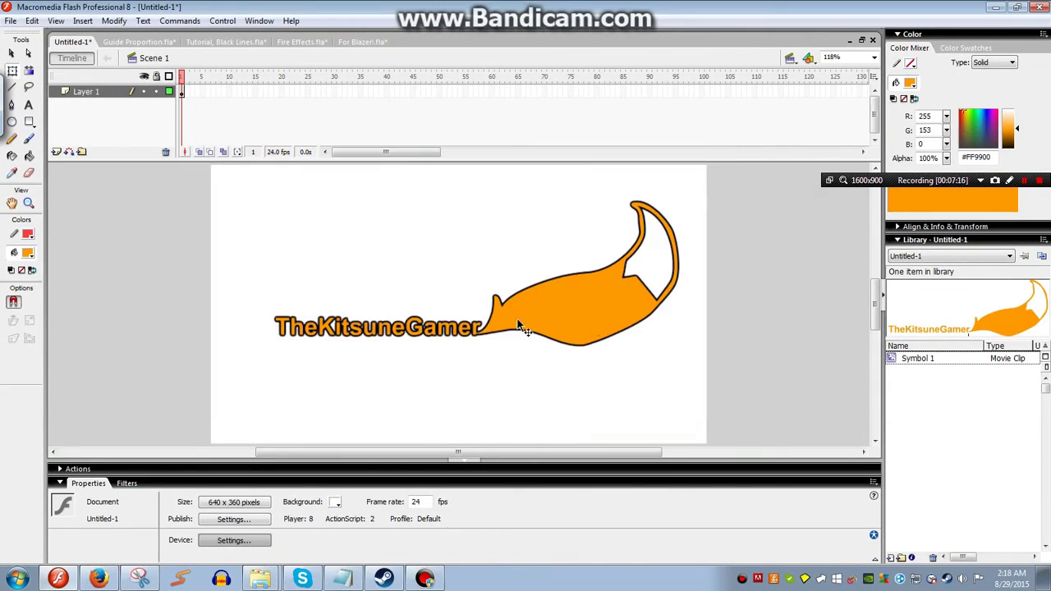
pyautogui.moveTo(511, 375); pyautogui.dragTo(561, 384)
pyautogui.press('Delete')
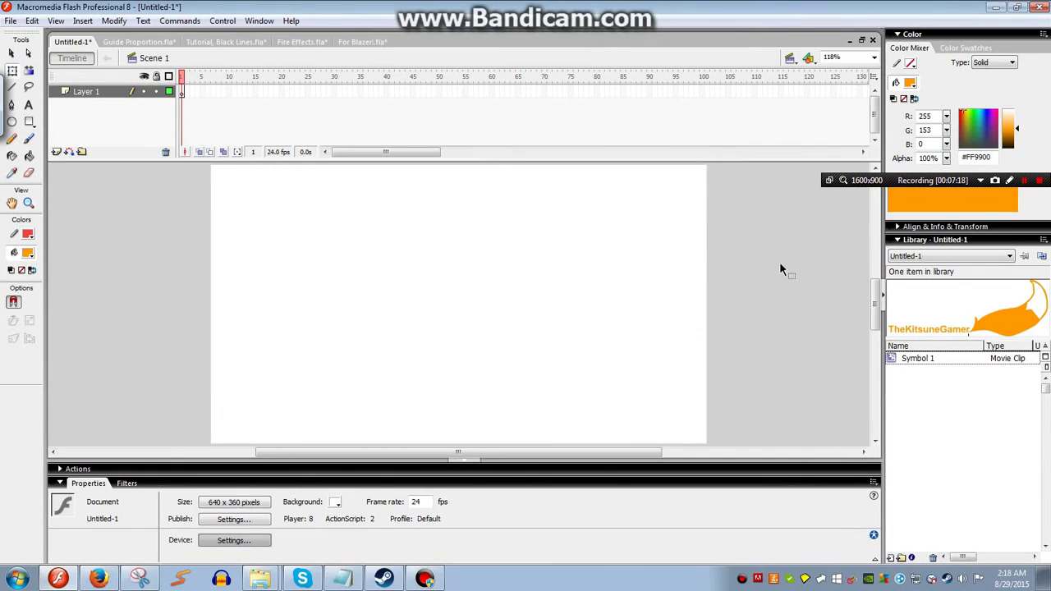